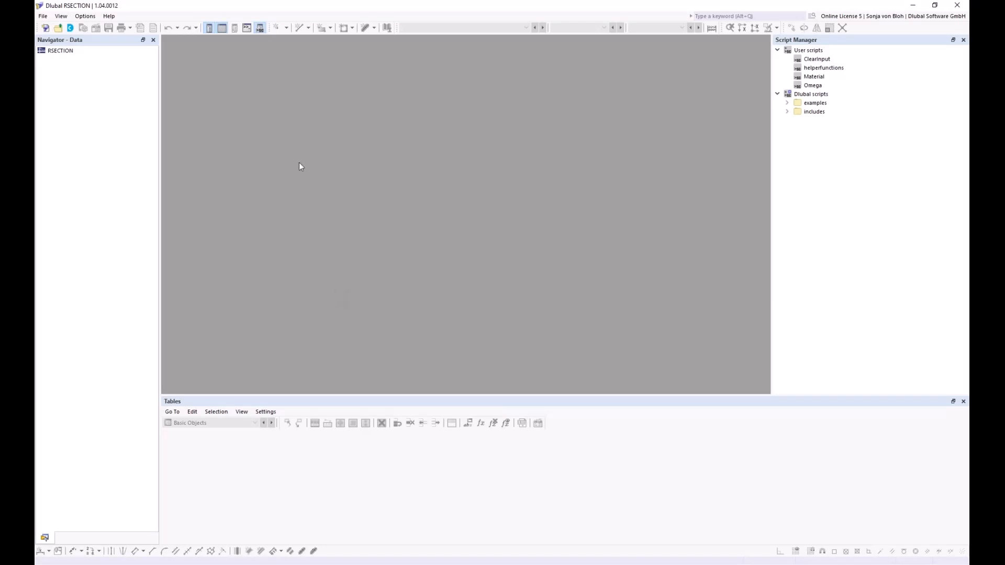
- Import the Aluprofil.dxf drawing through File > Import > DXF
left_click(43, 16)
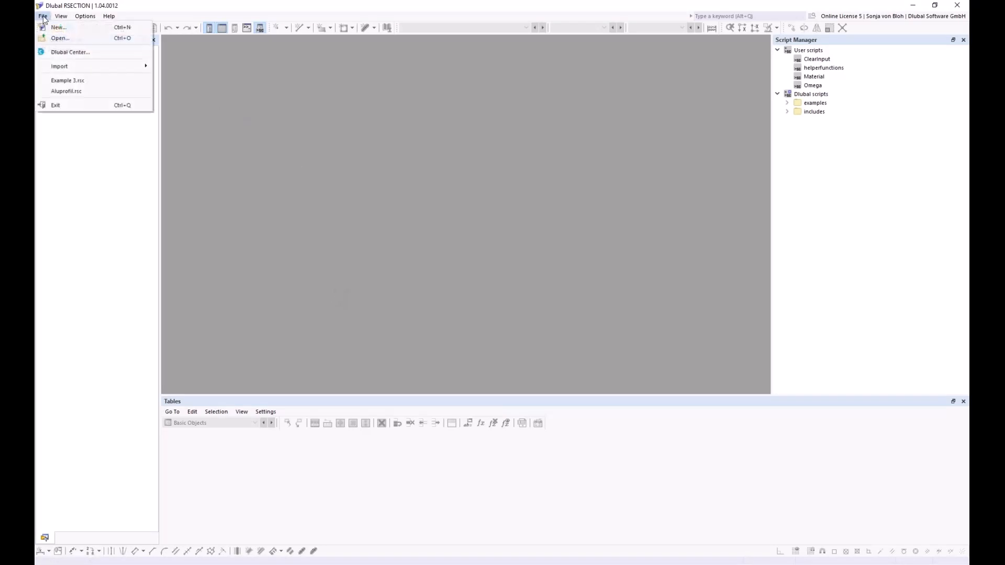
mouse_move(79, 69)
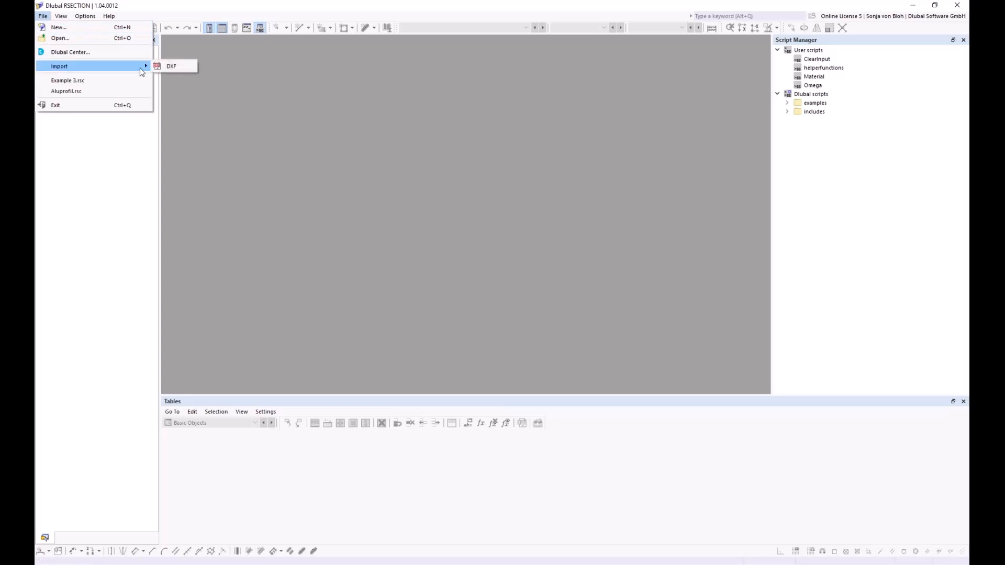
left_click(171, 66)
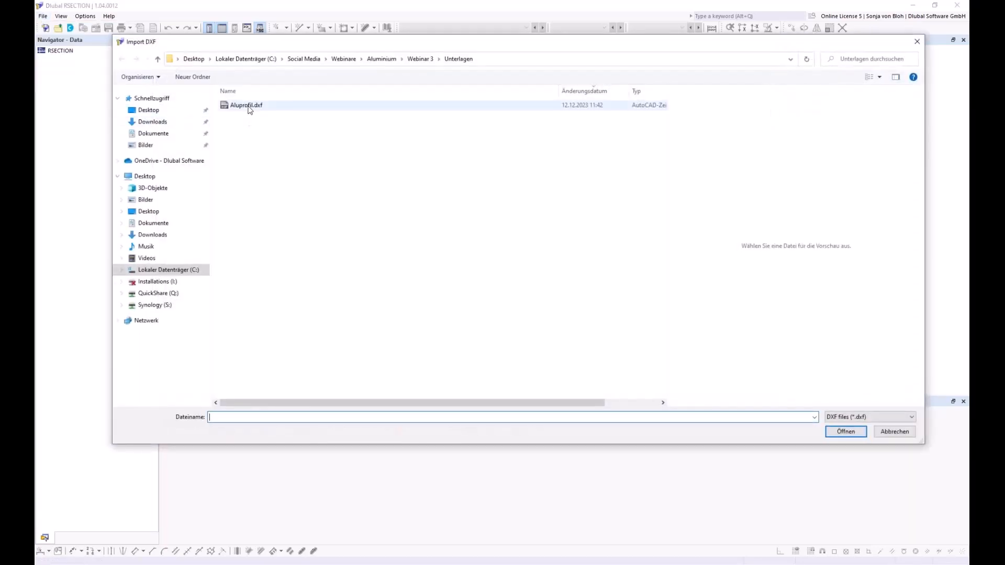
left_click(249, 107)
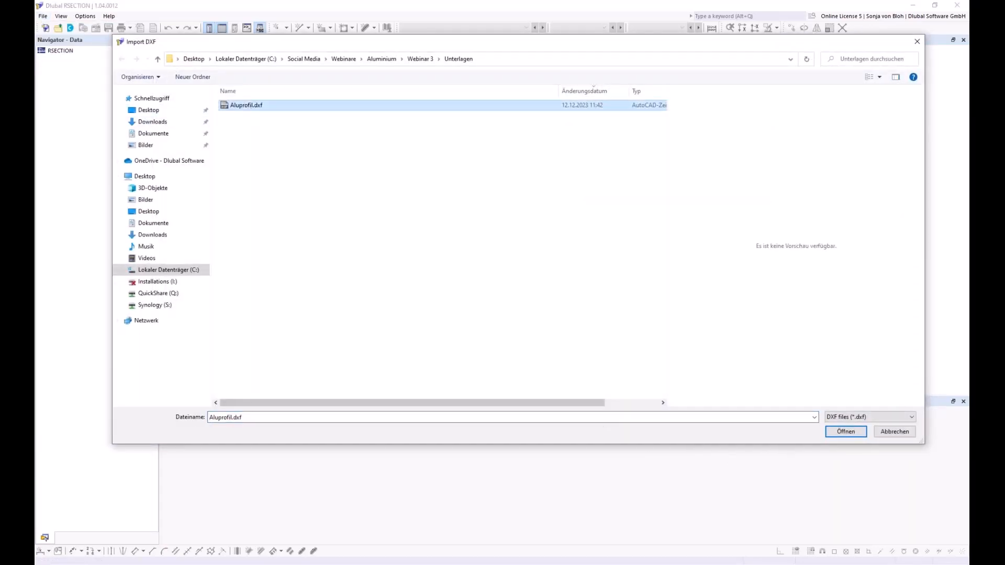
left_click(843, 432)
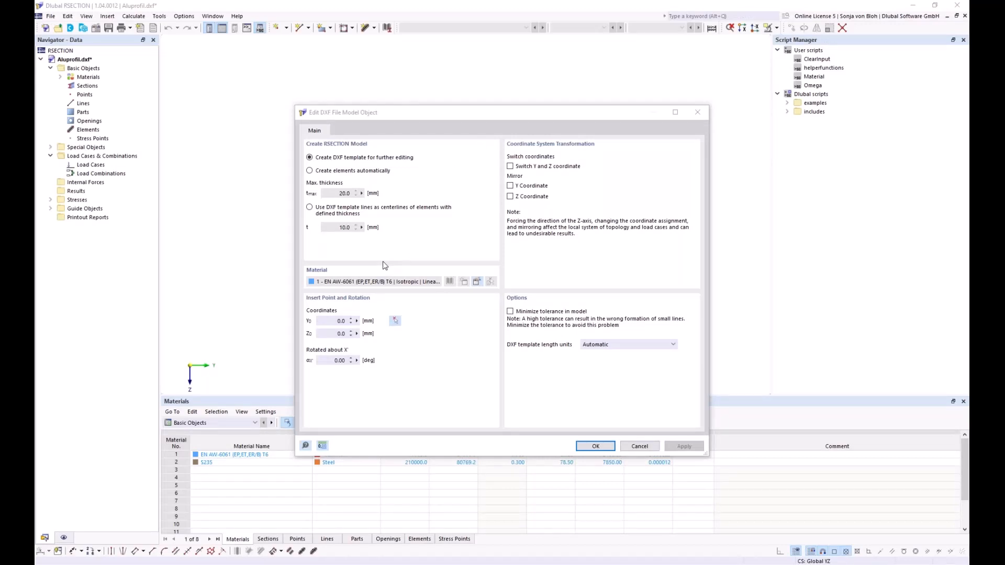
- Import Aluprofil.dxf as a DXF template for further editing and dismiss the import log
left_click(312, 162)
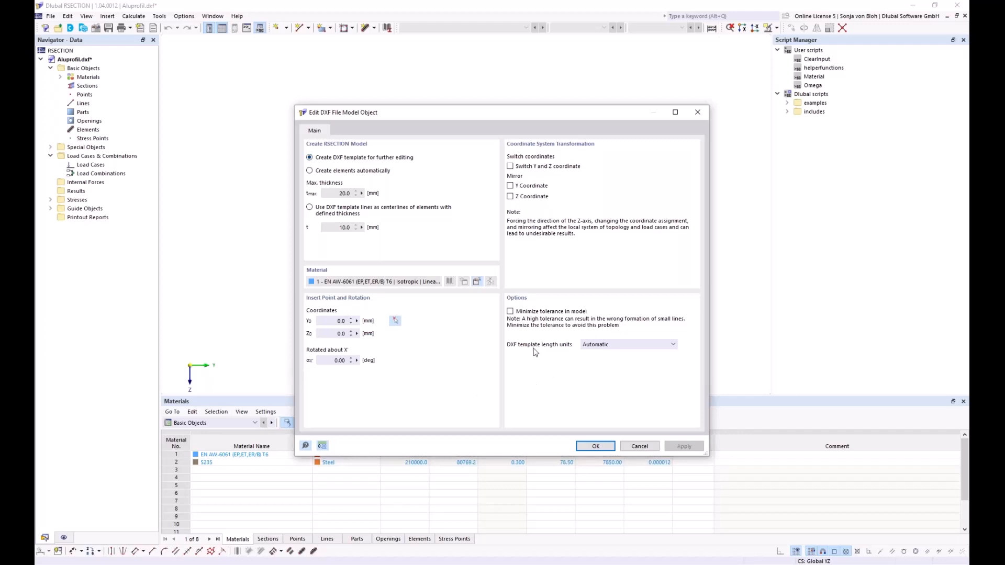
left_click(578, 447)
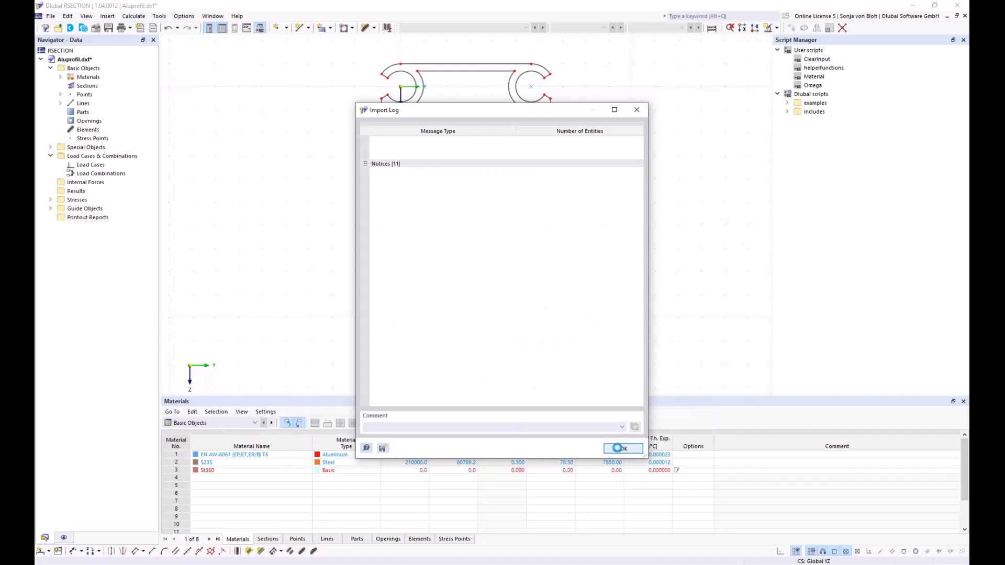
left_click(621, 448)
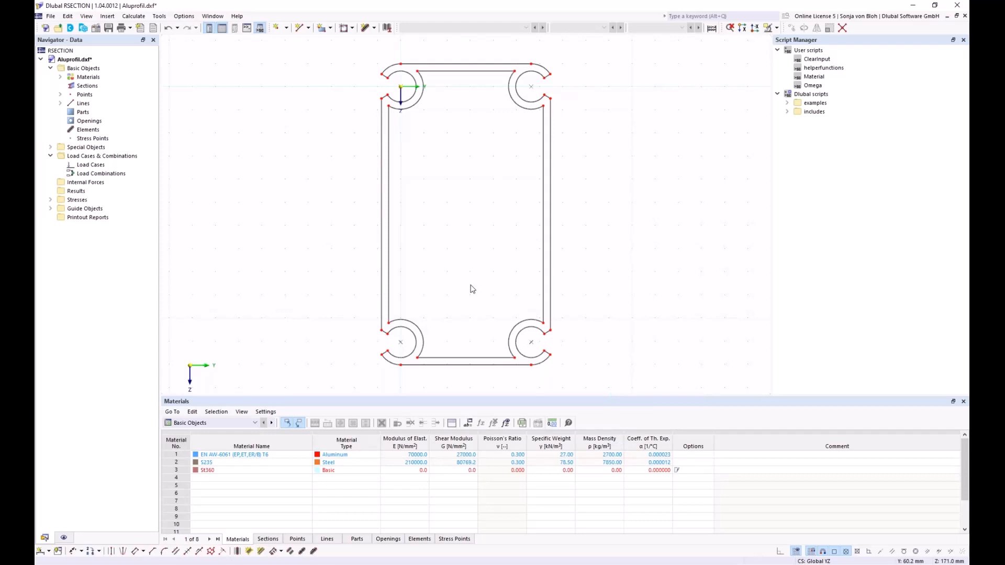
- Create a part with EN AW-6061 T6 aluminium material from the profile's outer boundary line
left_click(330, 28)
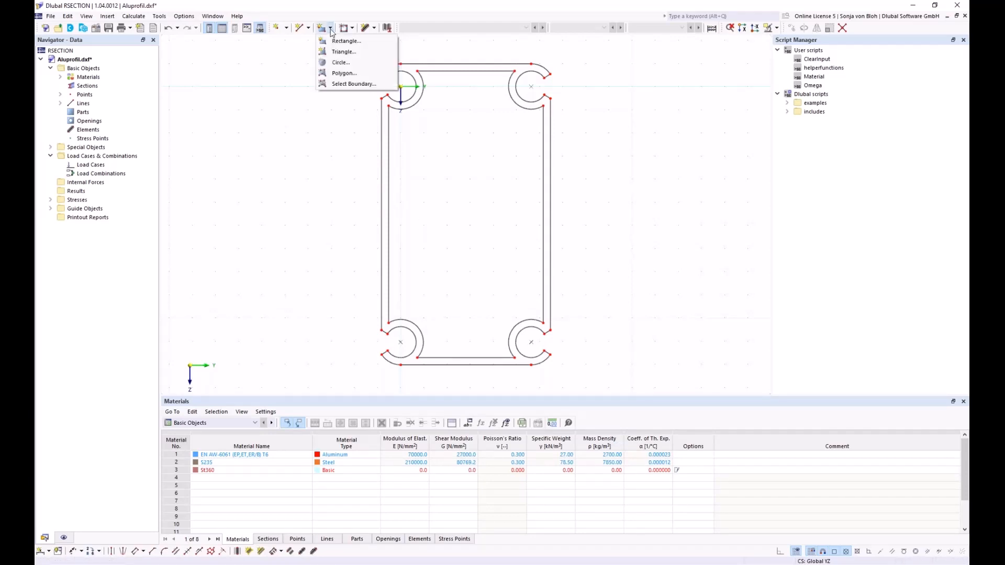
left_click(338, 85)
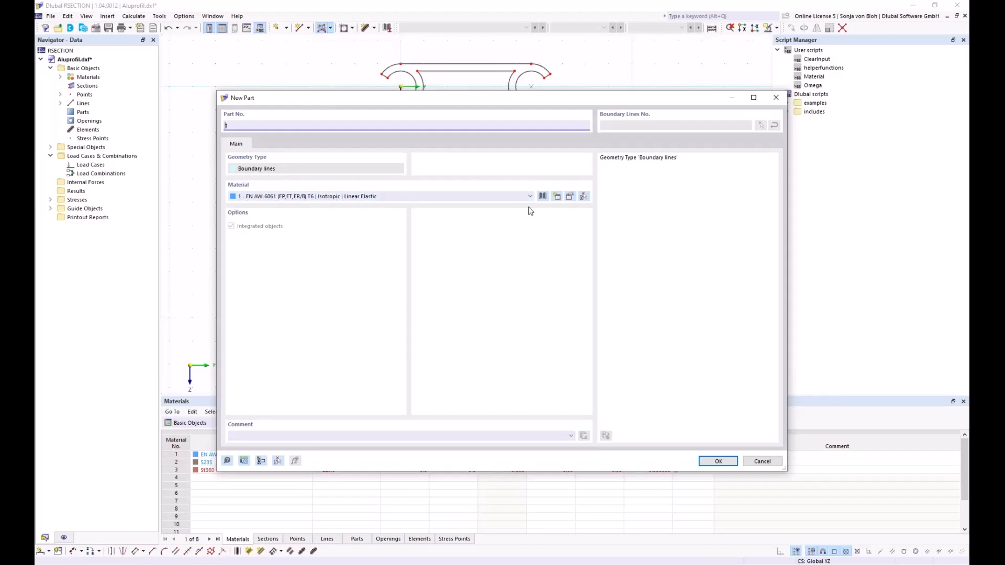
left_click(571, 201)
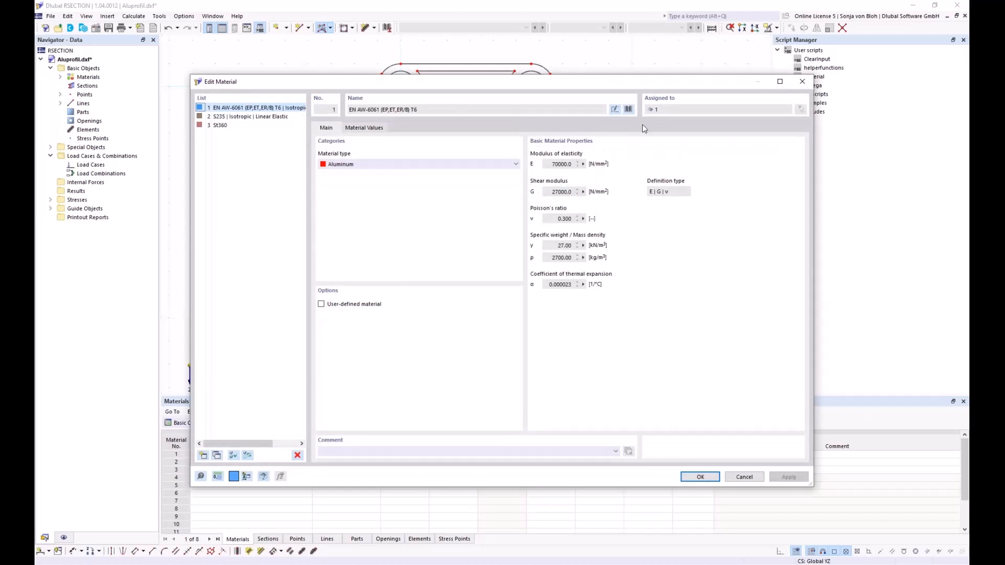
left_click(628, 109)
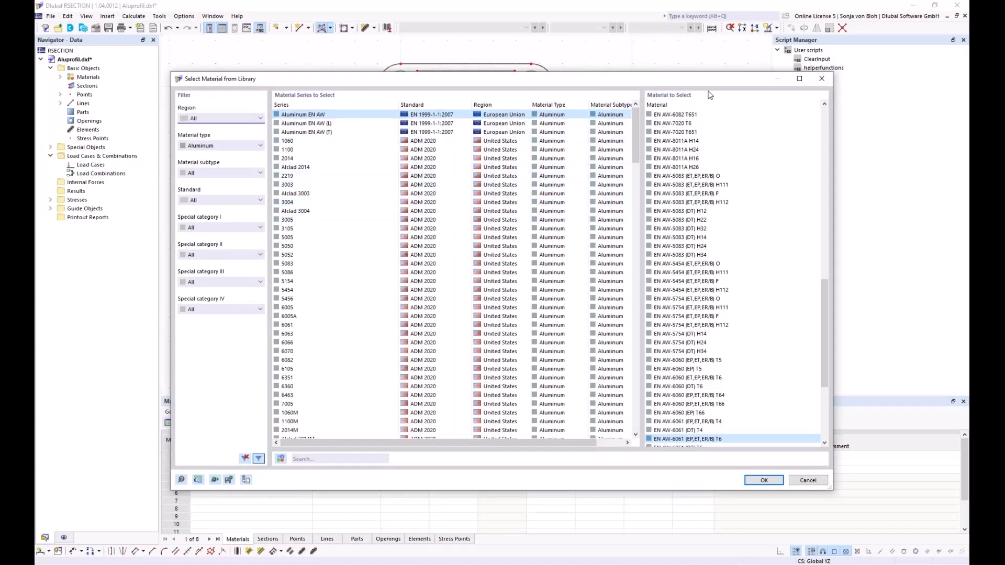
left_click(822, 78)
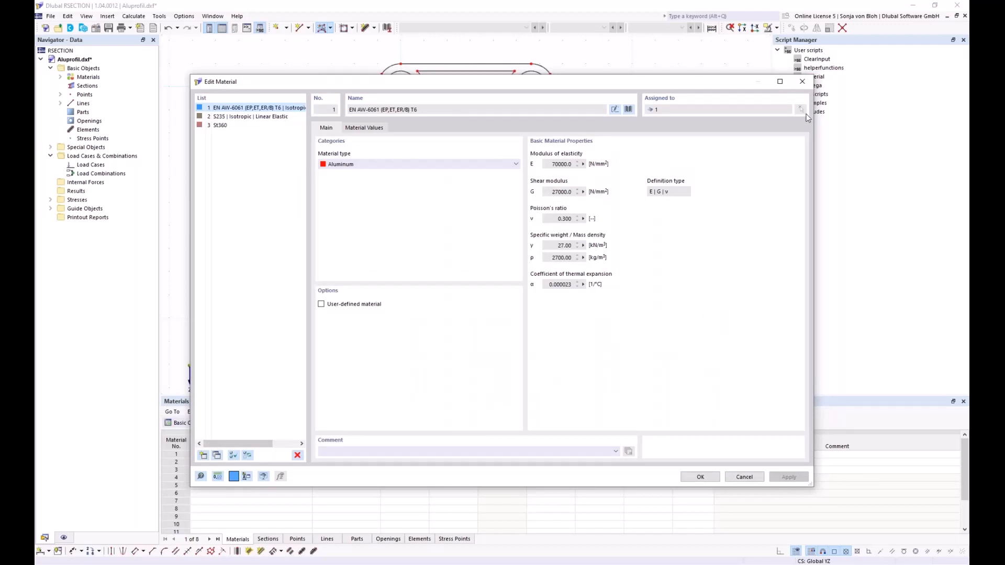
left_click(802, 82)
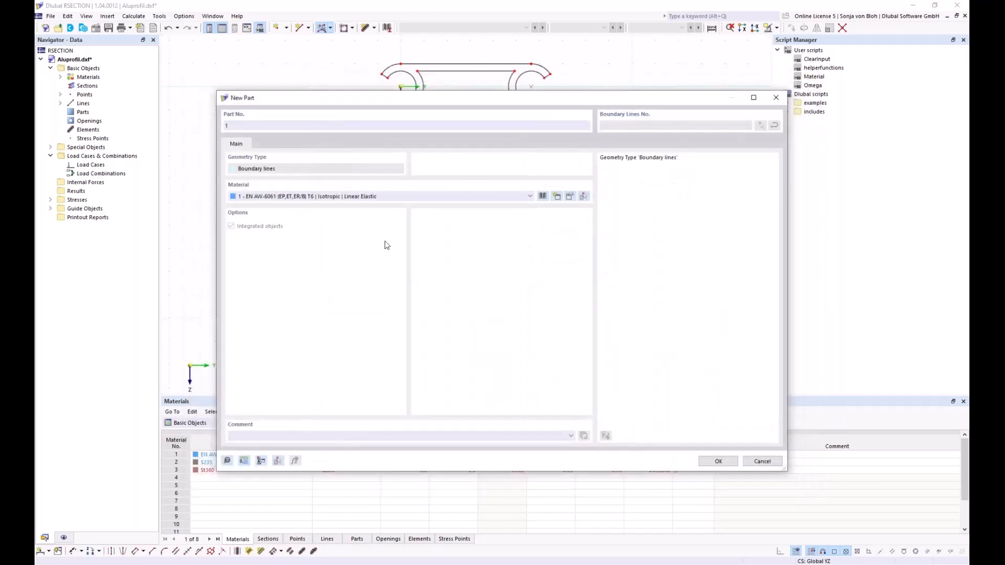
left_click(716, 461)
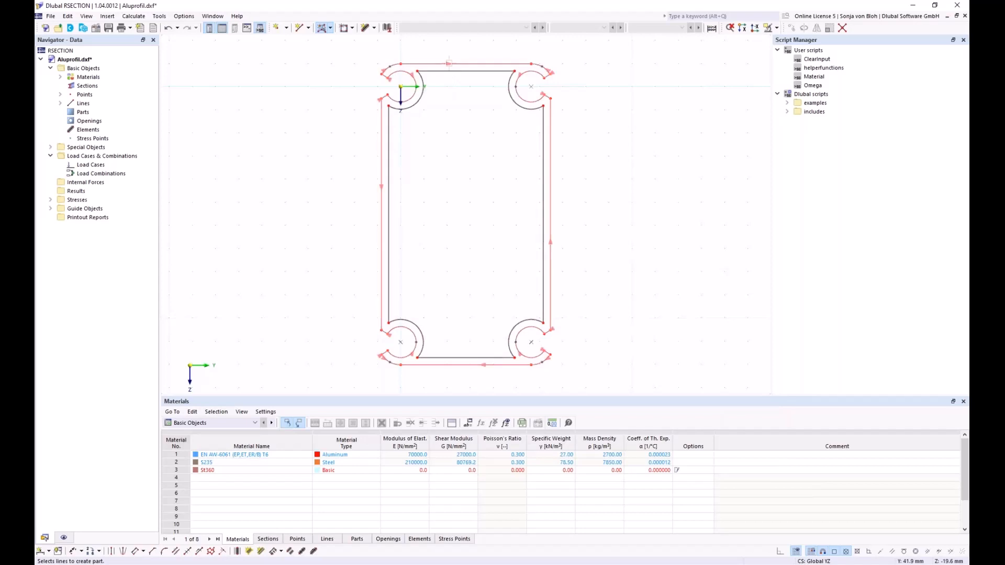
left_click(449, 63)
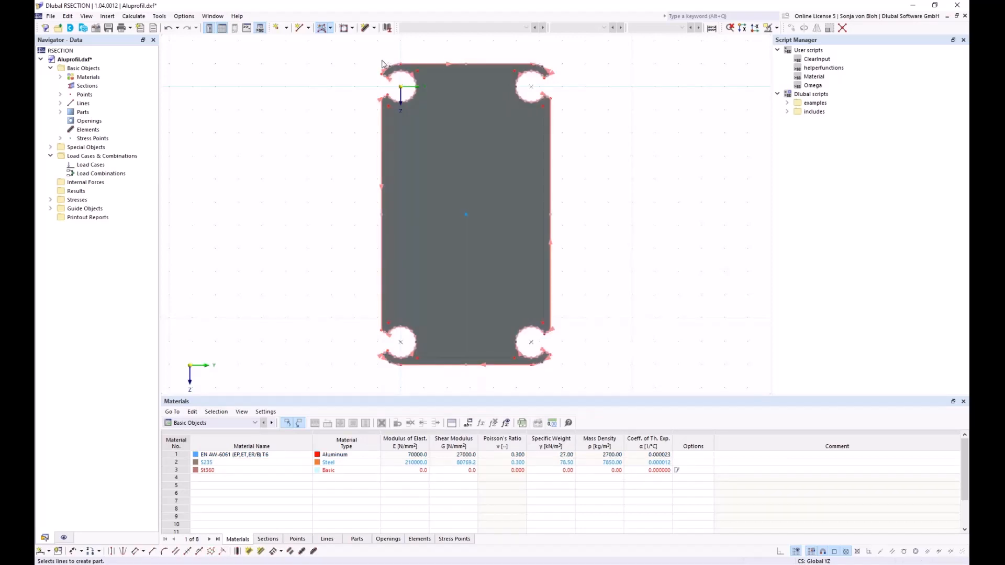
- Turn the profile's inner boundary line into an opening
left_click(353, 27)
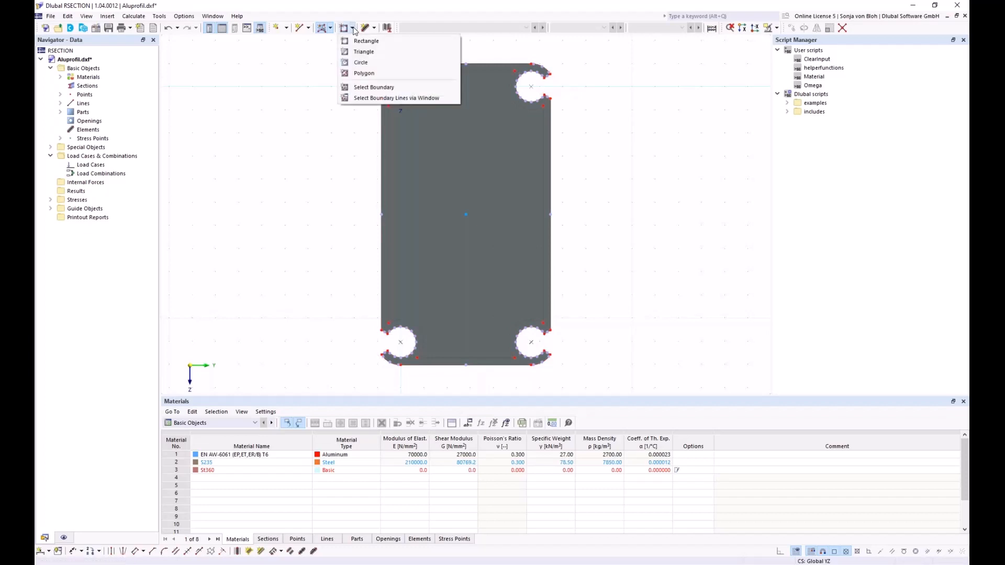
left_click(361, 87)
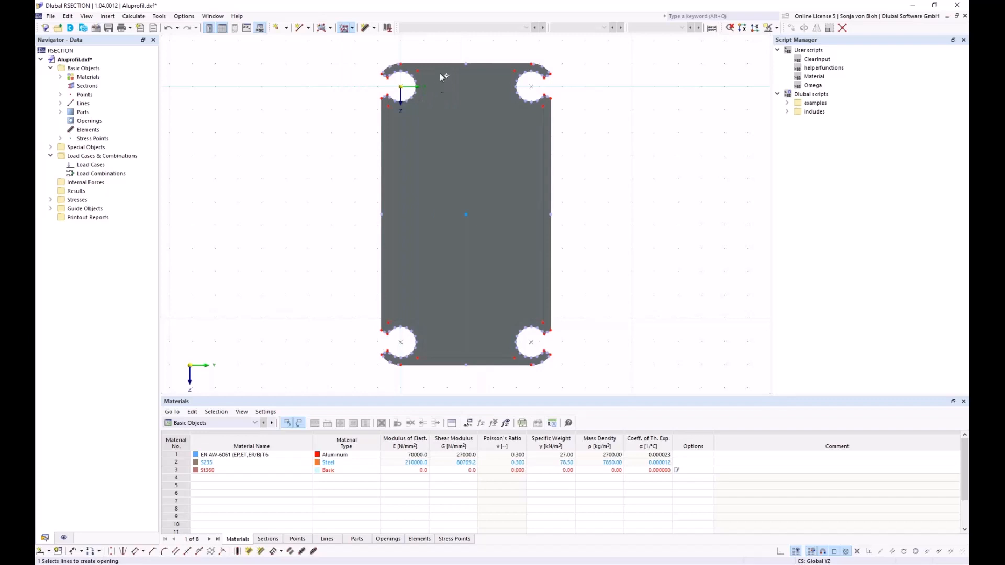
left_click(401, 87)
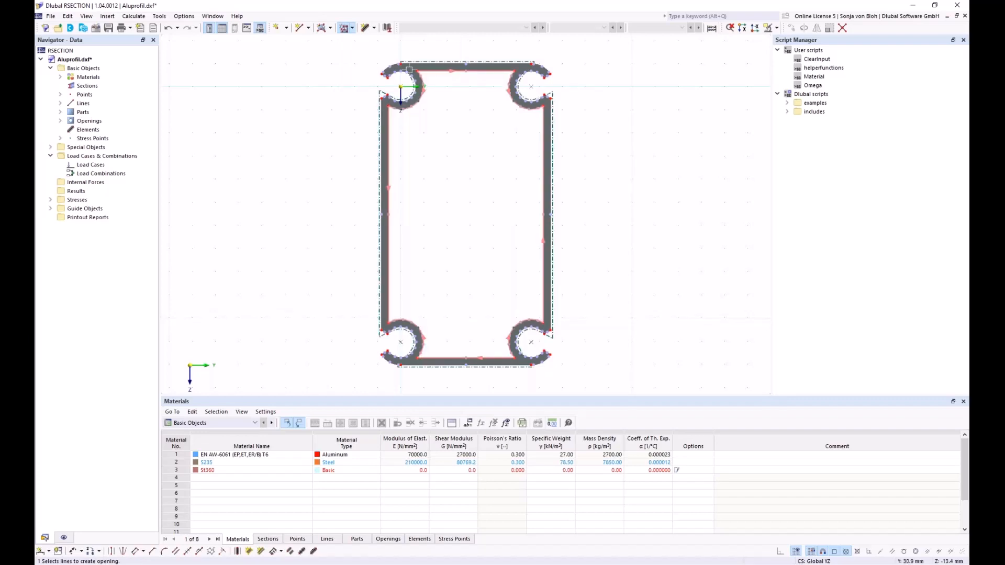
key("Escape")
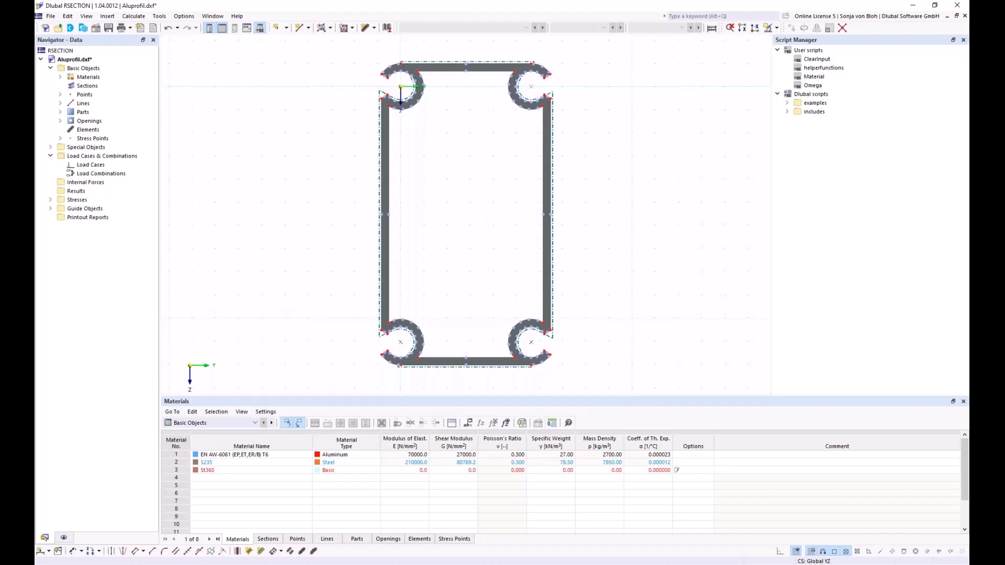
- Create centre-line elements between the parallel lines of the top flange, left wall and left arc
left_click(237, 551)
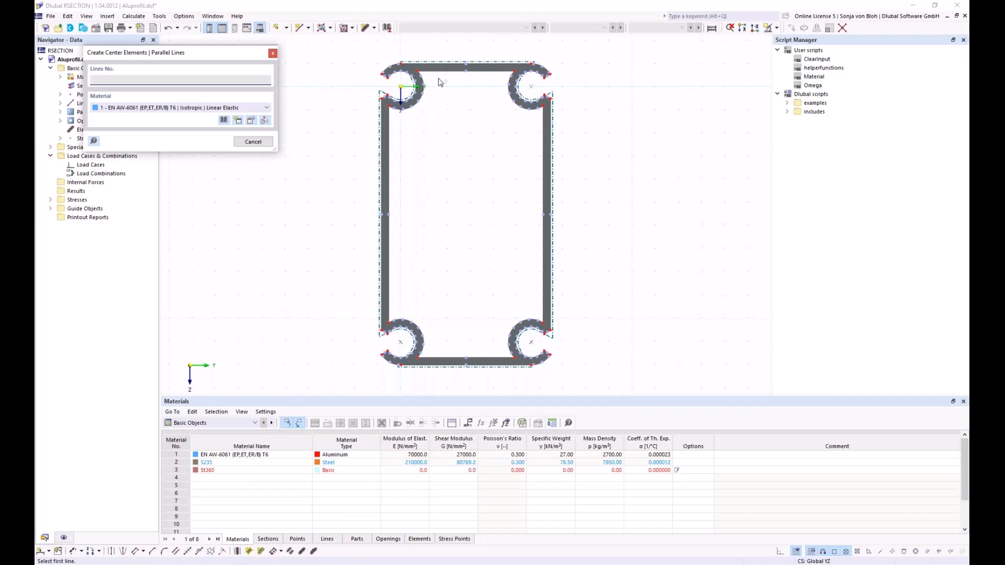
scroll(439, 82, "up", 2)
left_click(441, 63)
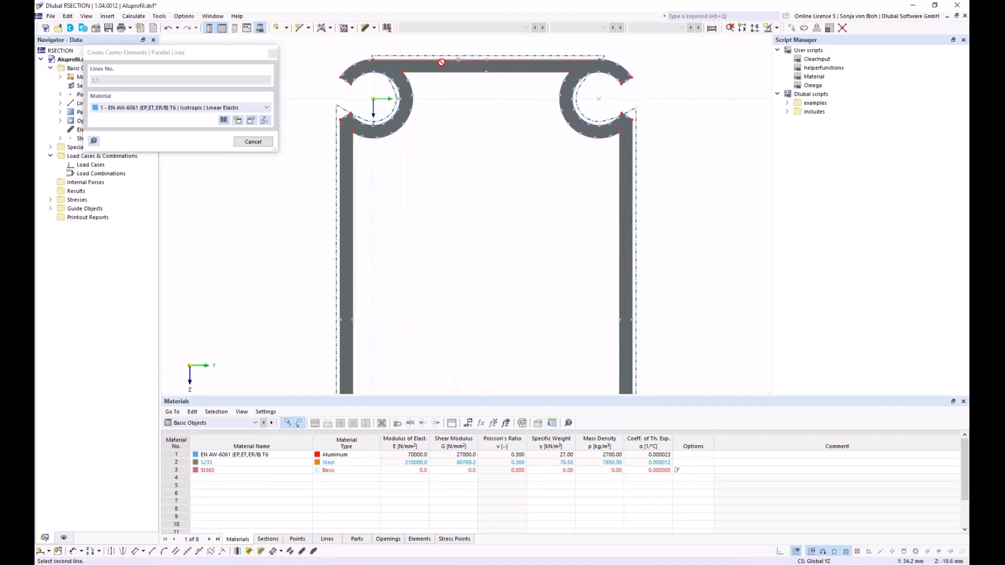
left_click(464, 72)
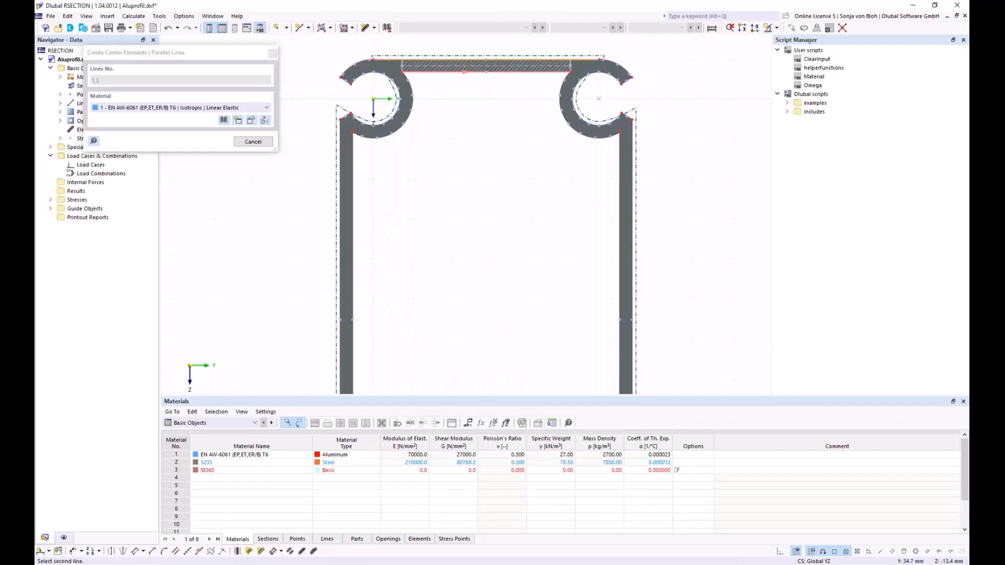
left_click(340, 179)
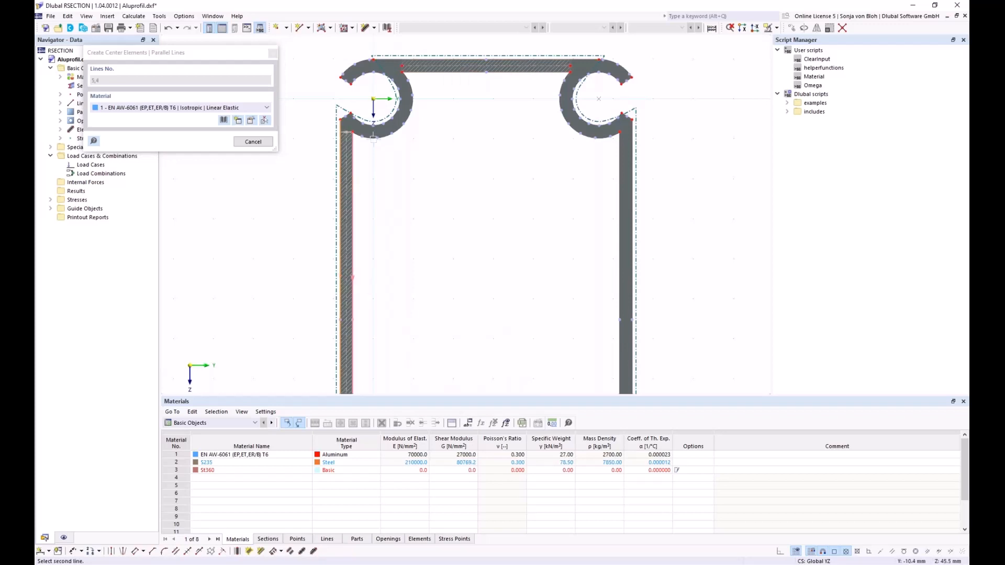
scroll(373, 139, "up", 1)
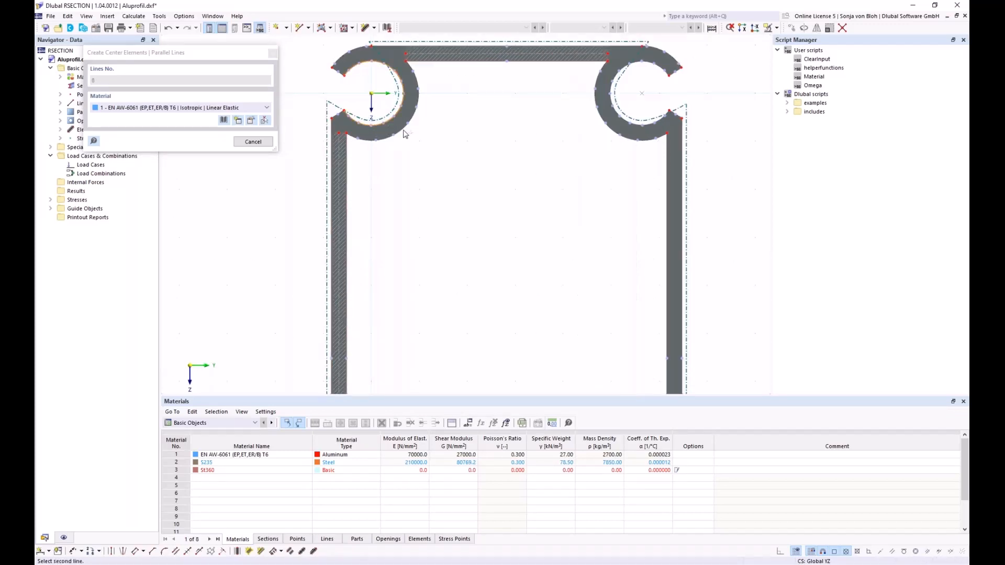
left_click(404, 134)
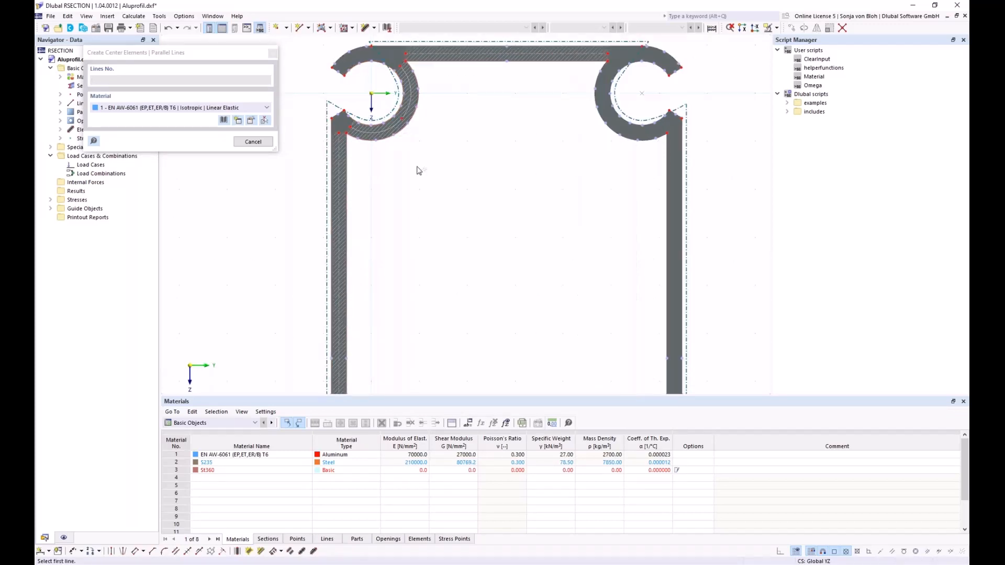
key("Escape")
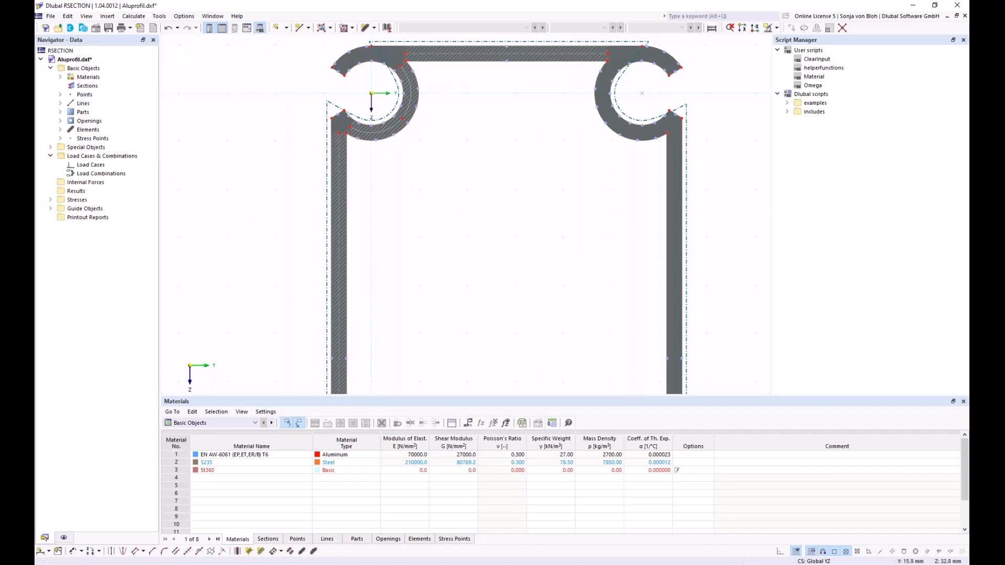
scroll(403, 183, "up", 2)
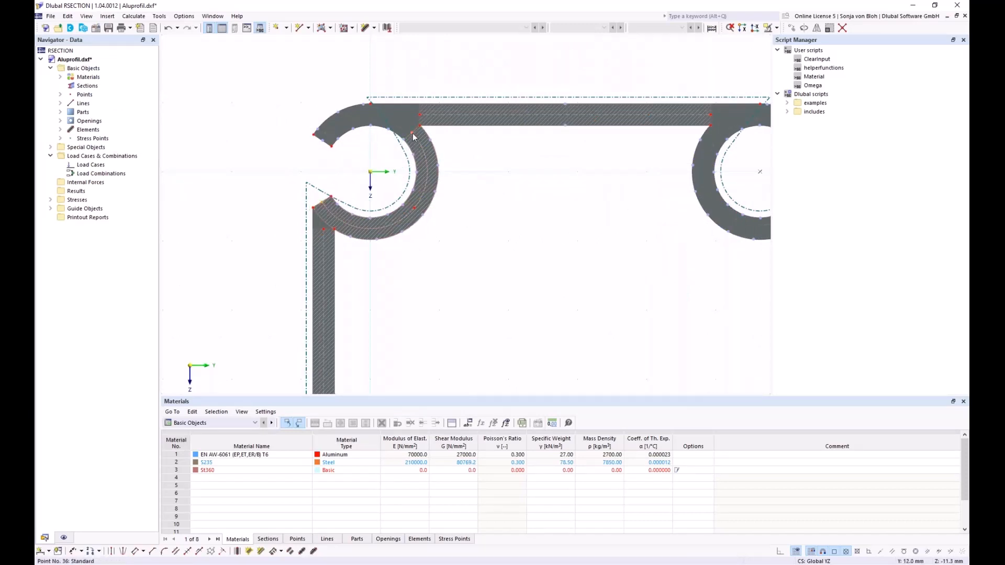
mouse_move(413, 138)
left_mouse_down()
mouse_move(411, 126)
mouse_move(341, 124)
mouse_move(325, 144)
left_mouse_up()
scroll(405, 138, "down", 4)
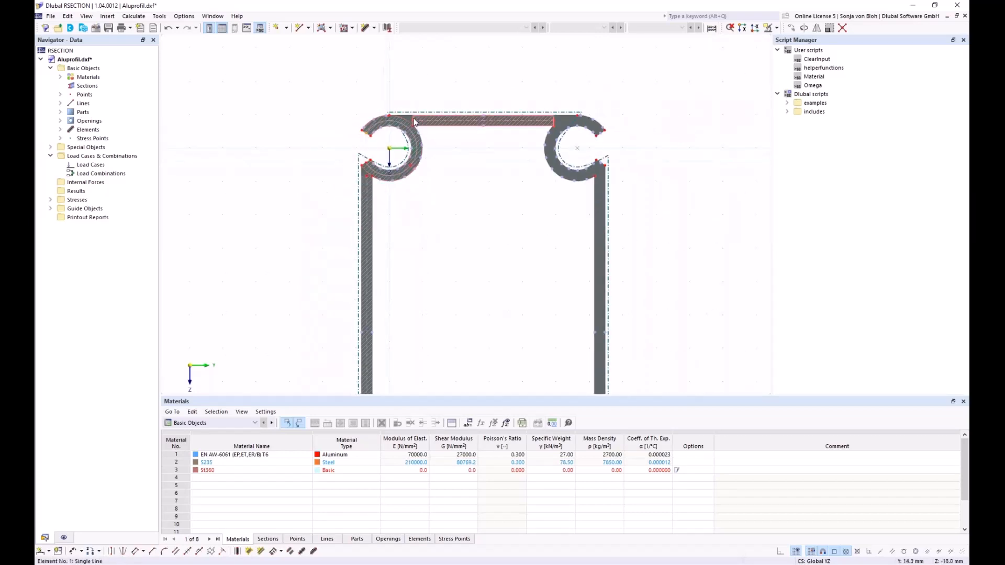
- Divide the top bar and left wall elements 1 and 2 at intermediate points, then deselect them
left_click(414, 122)
scroll(370, 173, "up", 4)
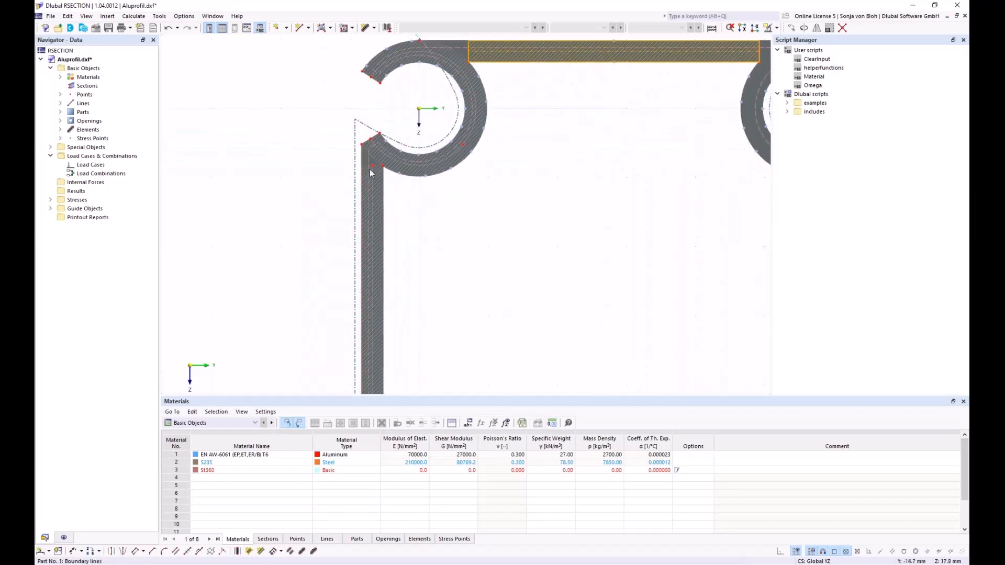
right_click(368, 169)
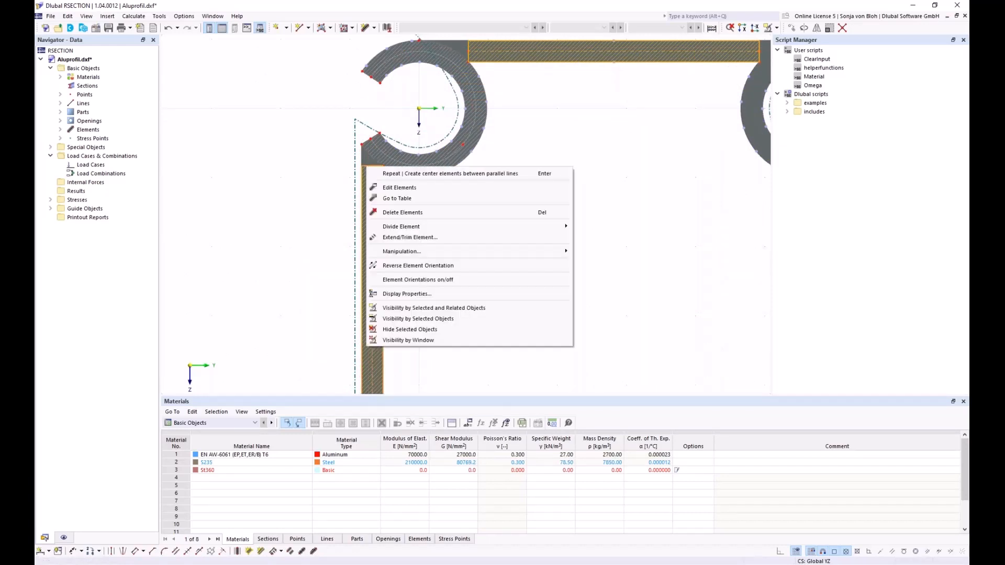
mouse_move(416, 227)
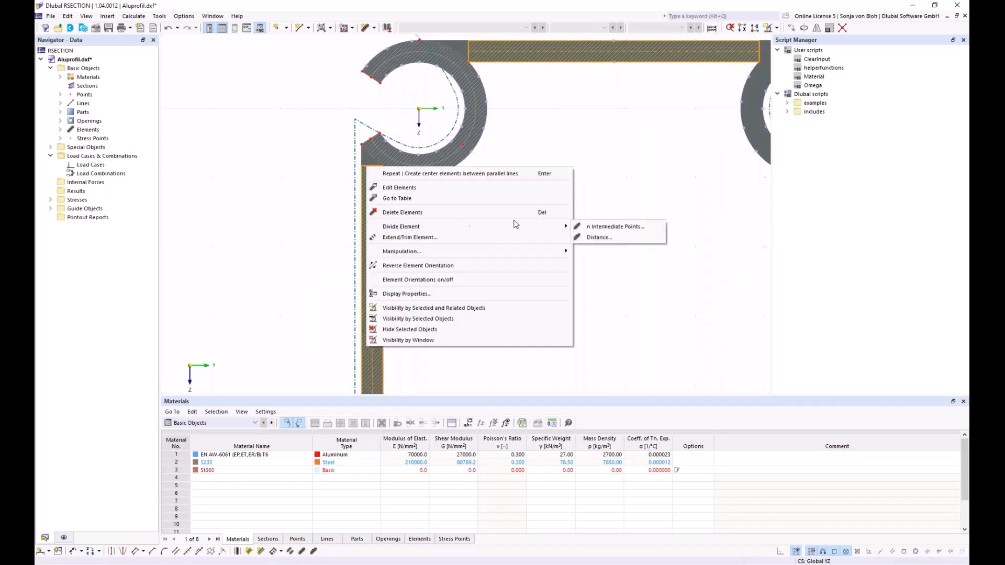
left_click(603, 227)
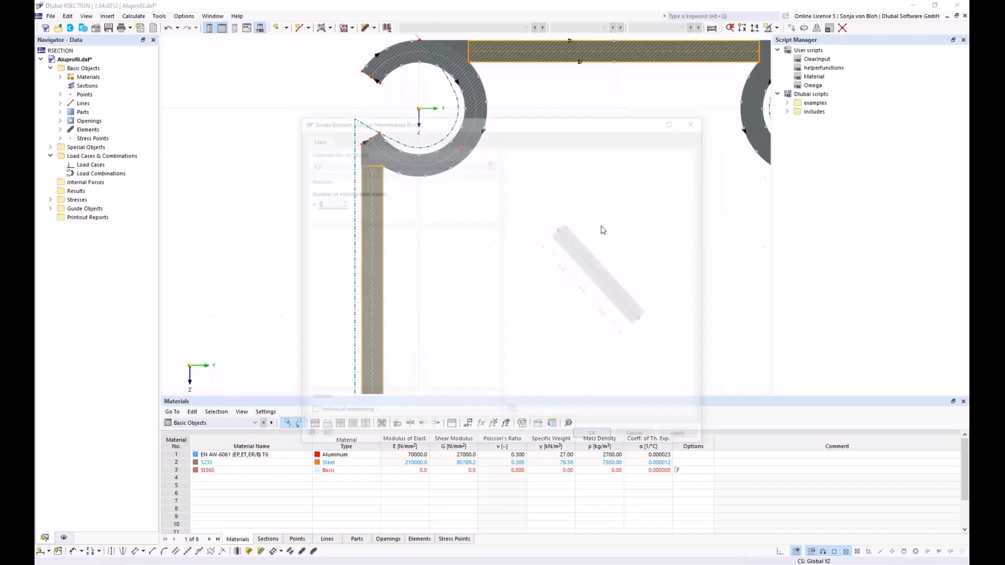
left_click(602, 440)
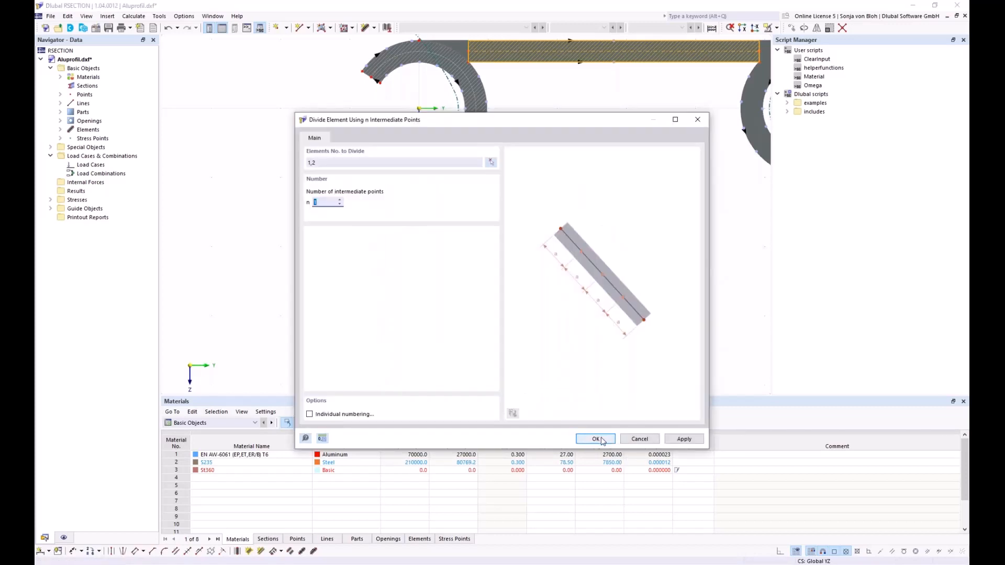
scroll(381, 208, "down", 5)
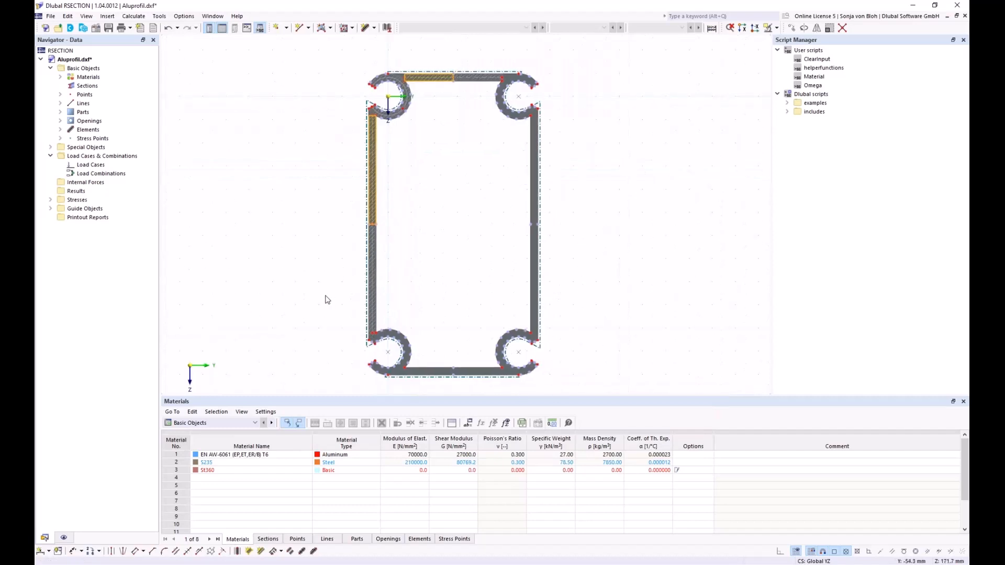
left_click(327, 333)
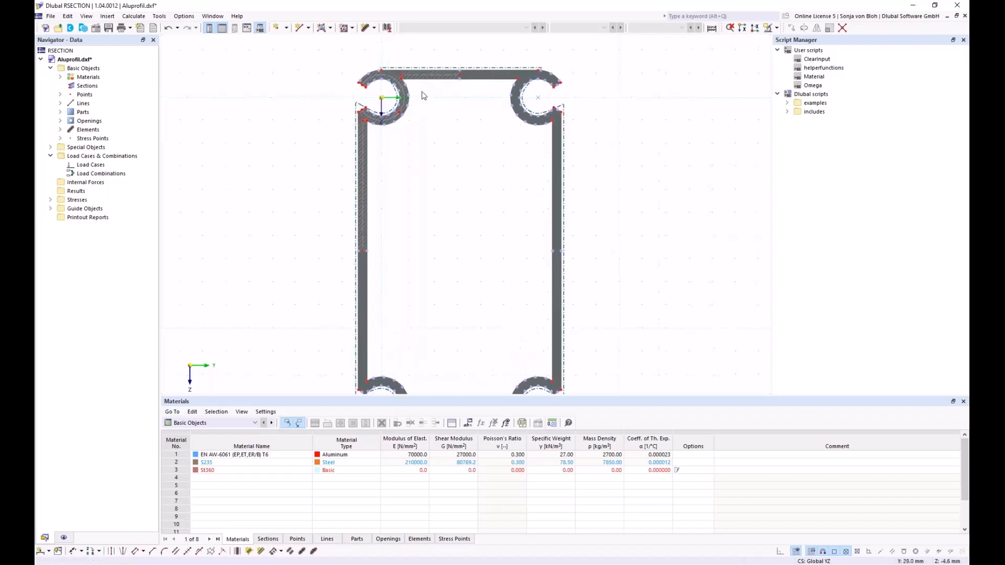
scroll(421, 96, "up", 2)
scroll(437, 161, "up", 2)
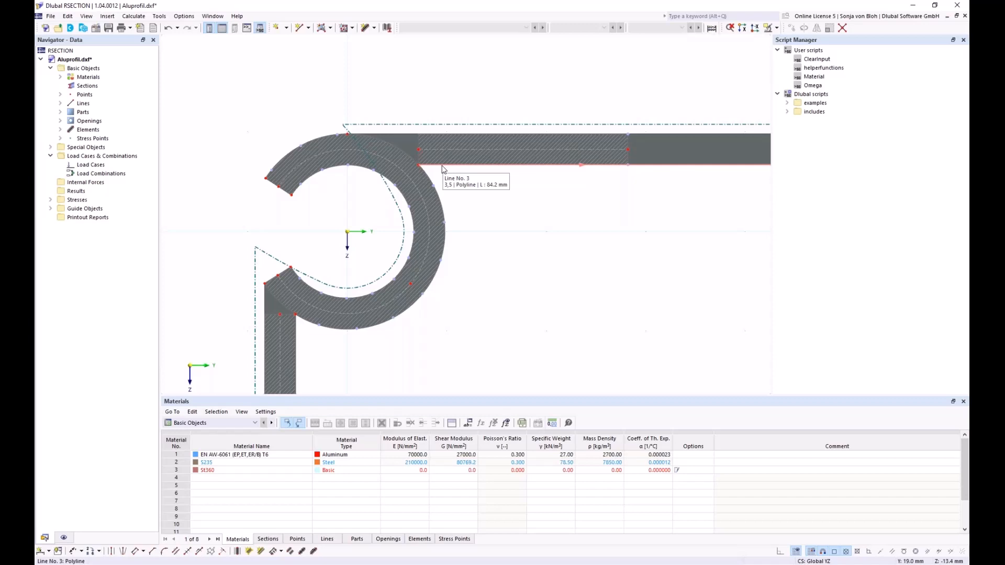
left_click(406, 146)
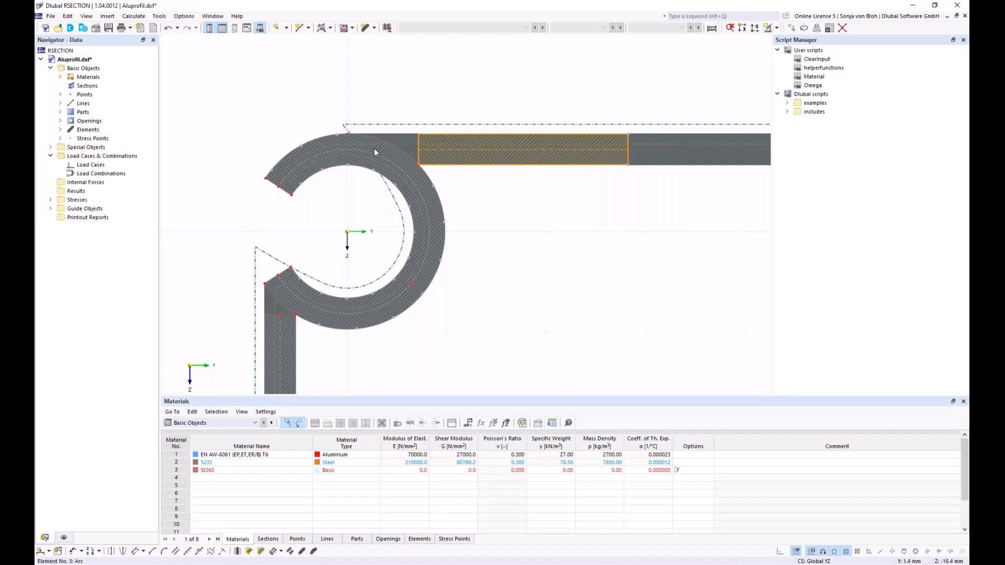
right_click(421, 145)
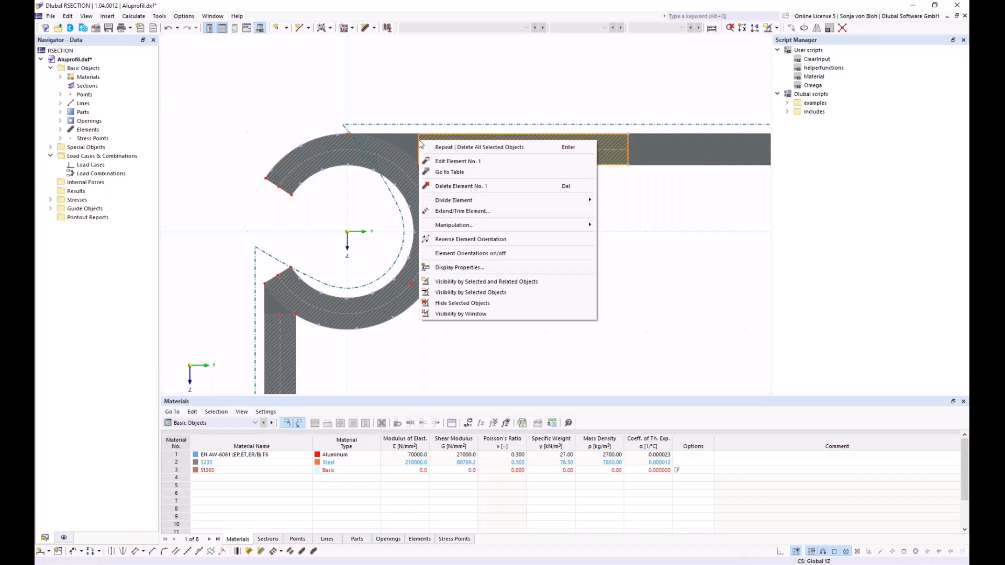
left_click(444, 211)
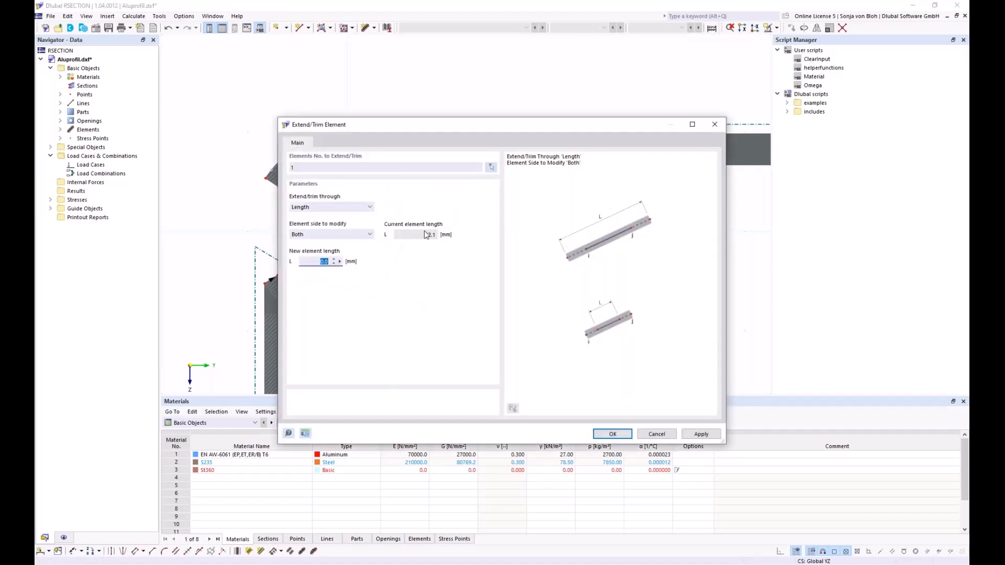
left_click(362, 208)
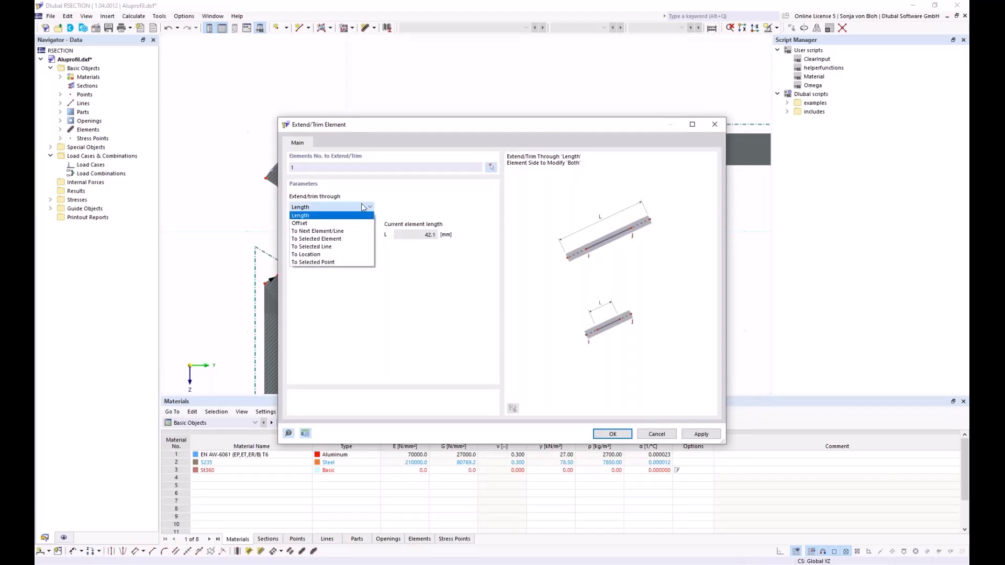
left_click(341, 231)
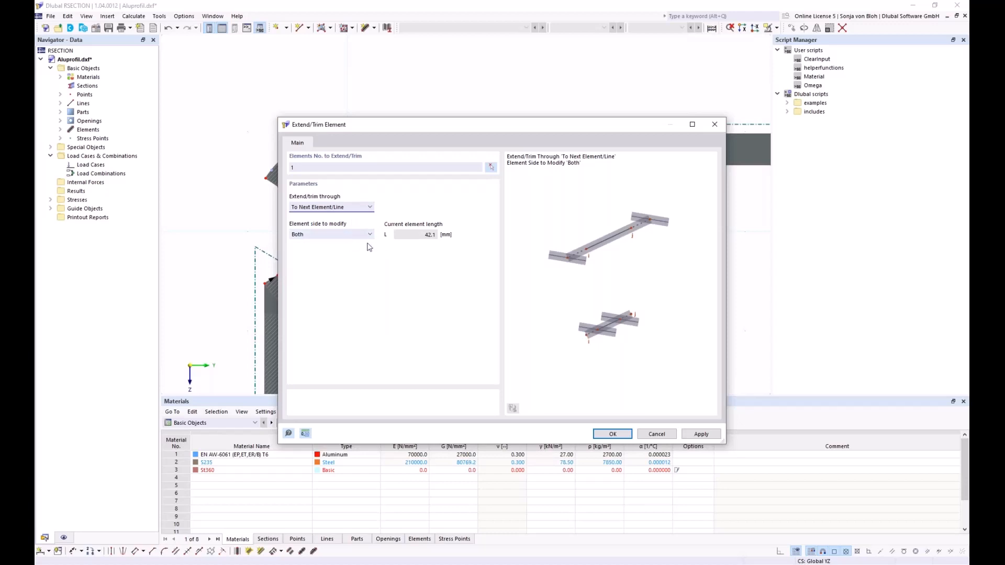
left_click_drag(406, 132, 395, 223)
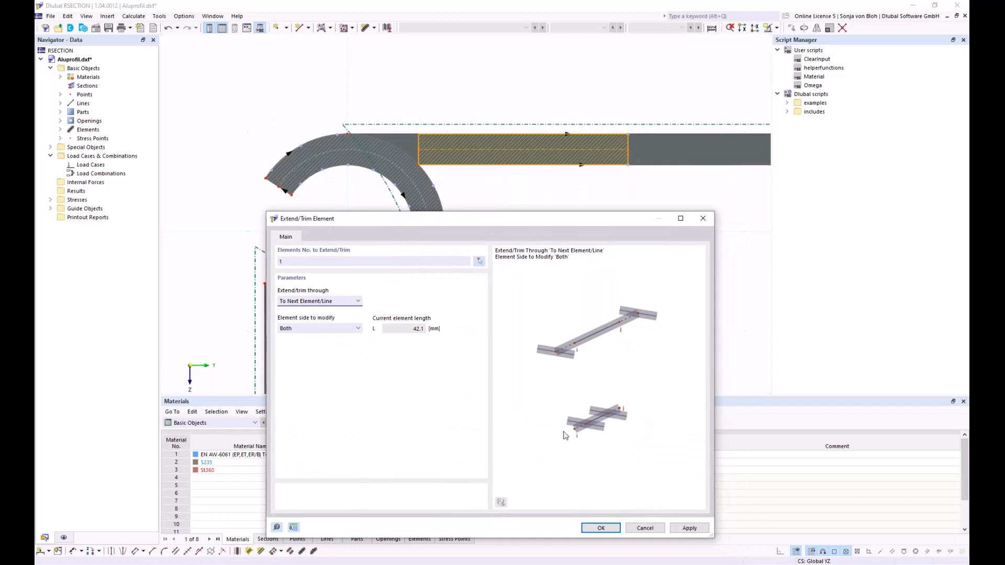
left_click(648, 530)
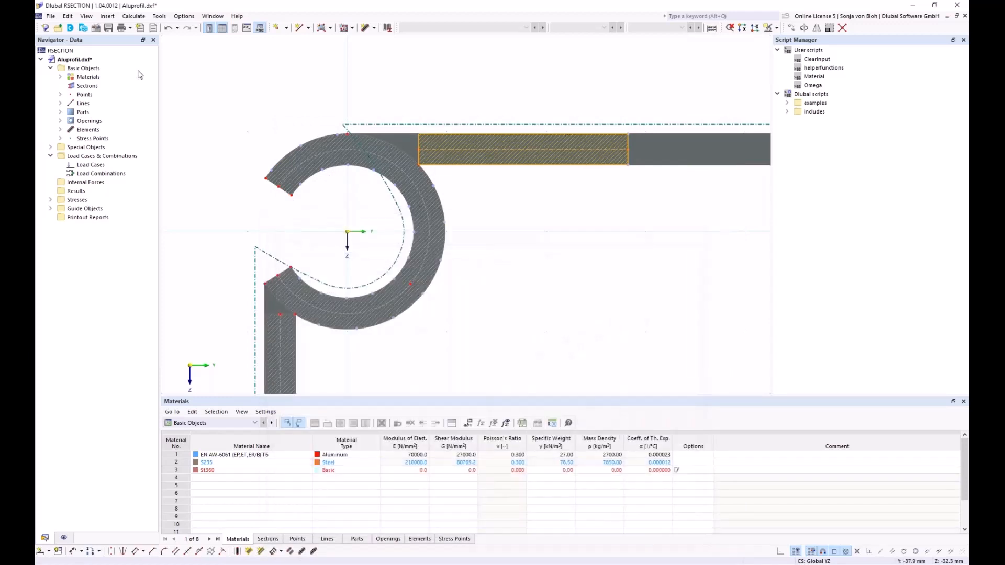
- Turn on Element Orientations under Model > Elements in the Display navigator
left_click(64, 538)
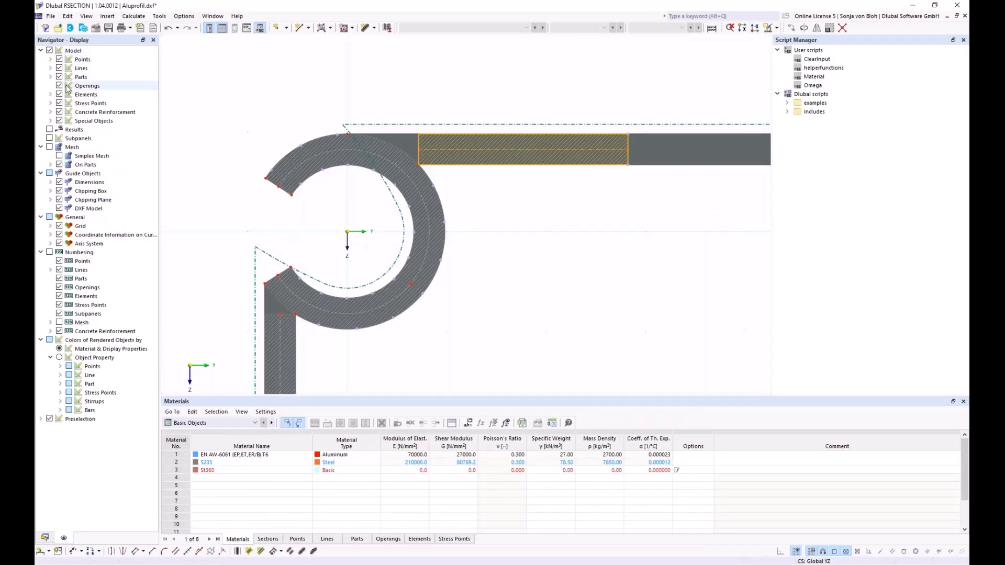
left_click(50, 94)
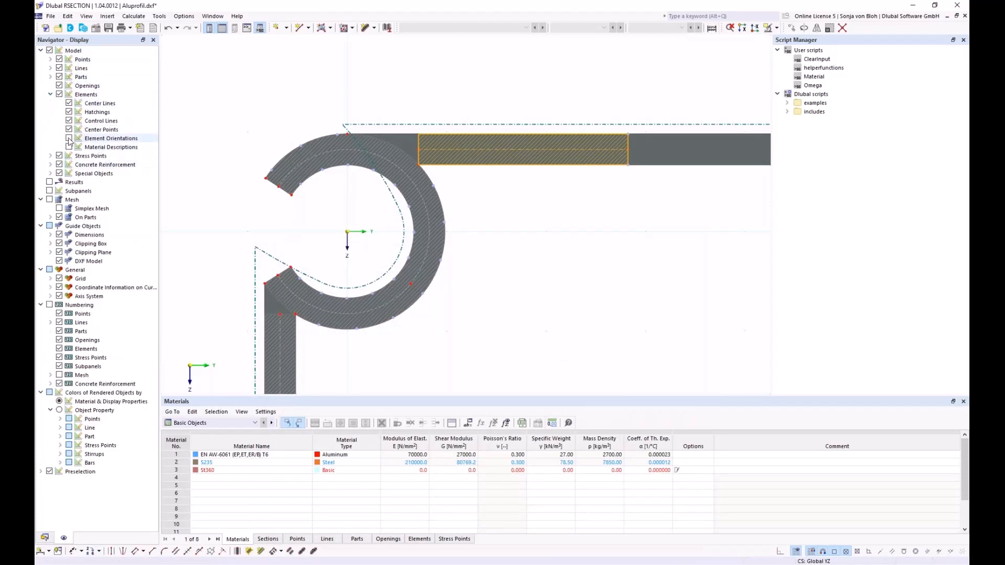
left_click(69, 139)
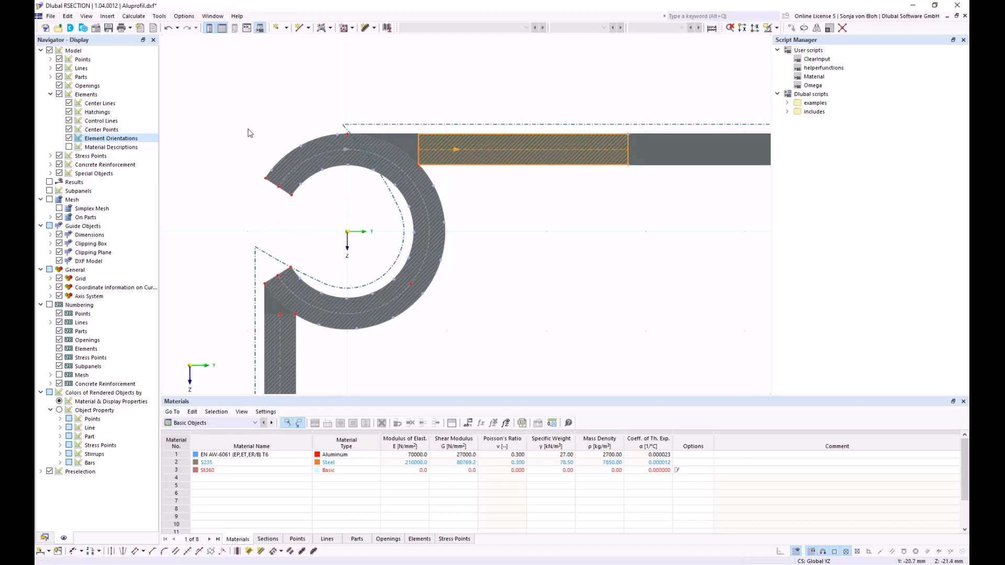
- Extend the start of element 1 to the next element so it reaches the left arc
right_click(419, 142)
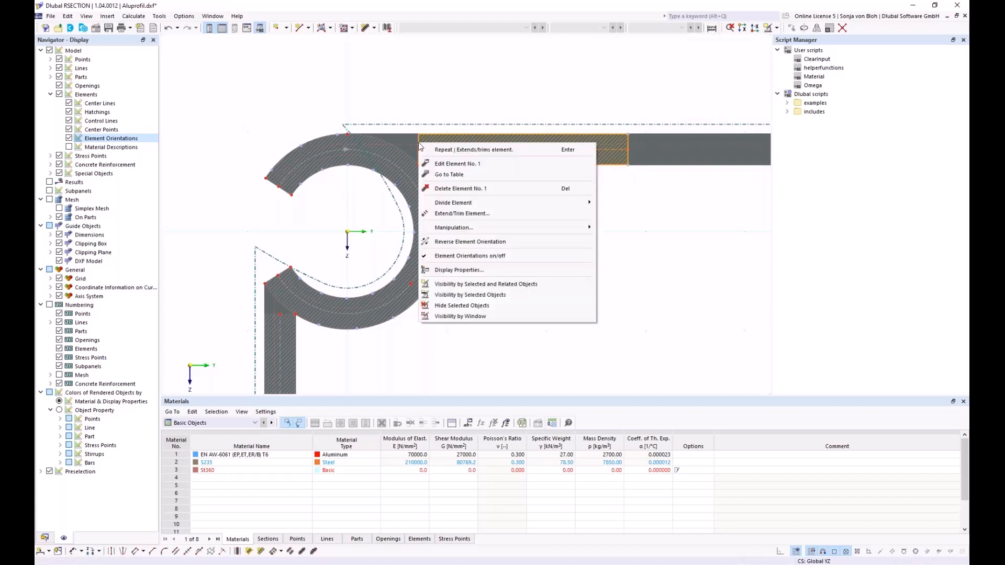
left_click(447, 213)
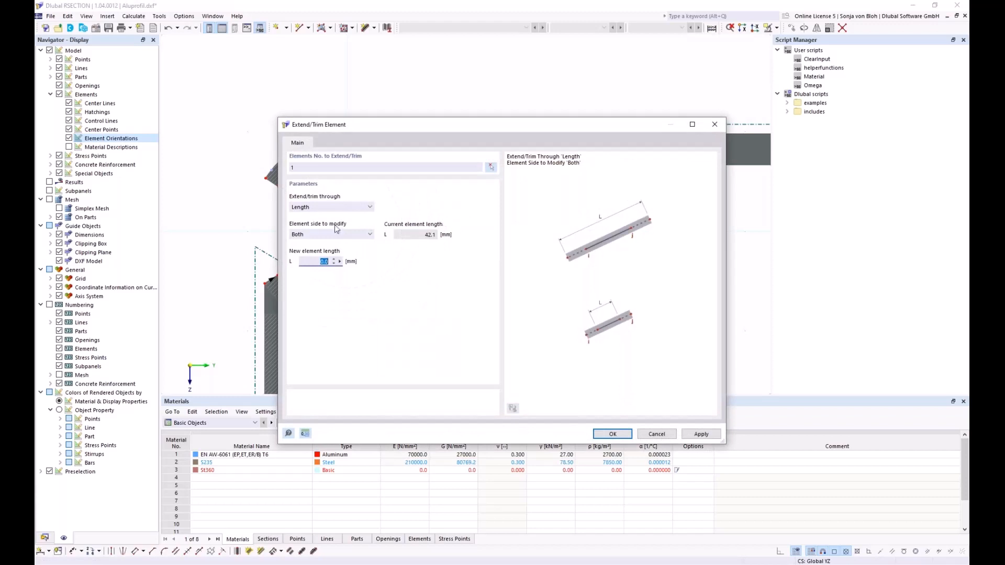
left_click(348, 210)
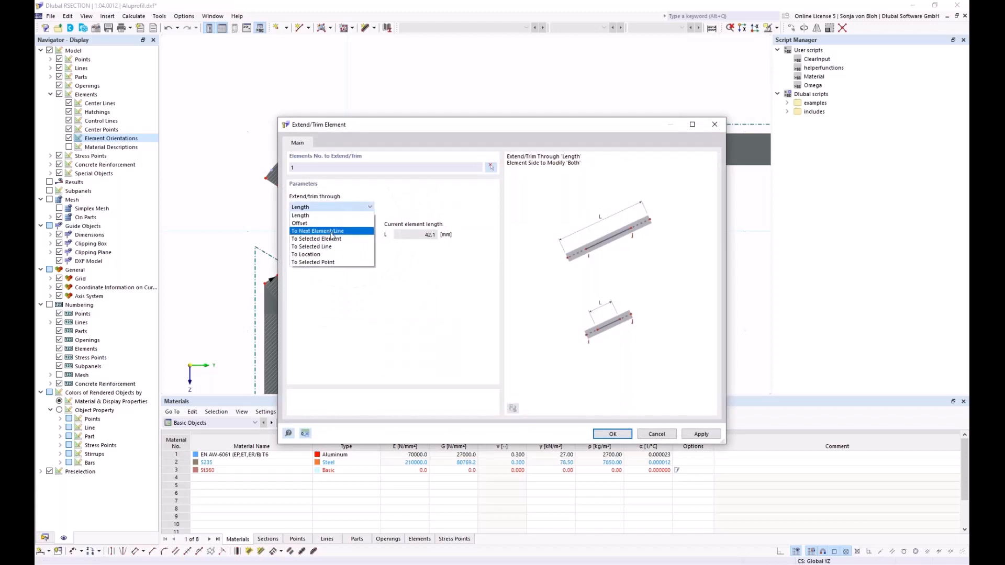
left_click(309, 228)
left_click_drag(409, 128, 417, 258)
left_click(348, 365)
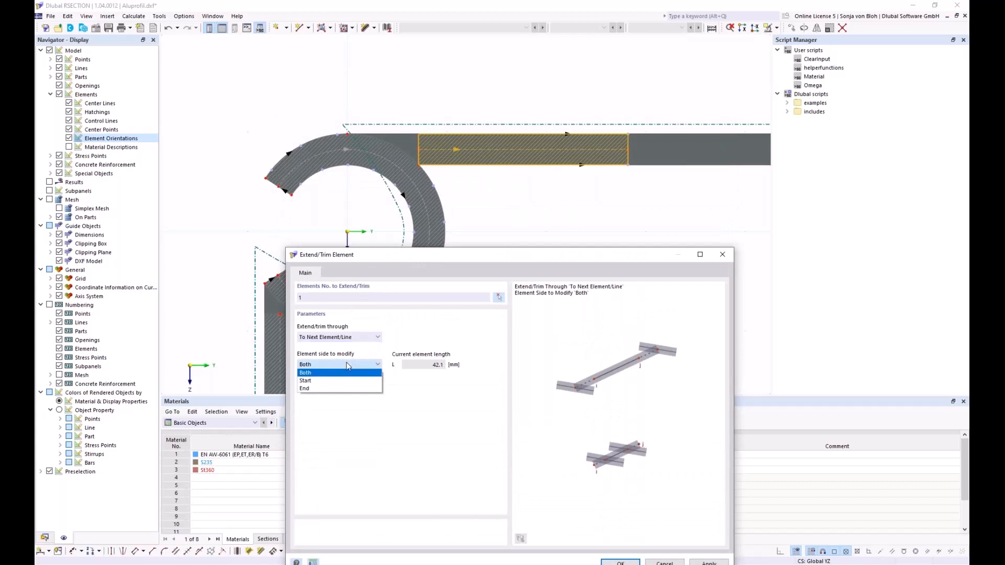
left_click(333, 380)
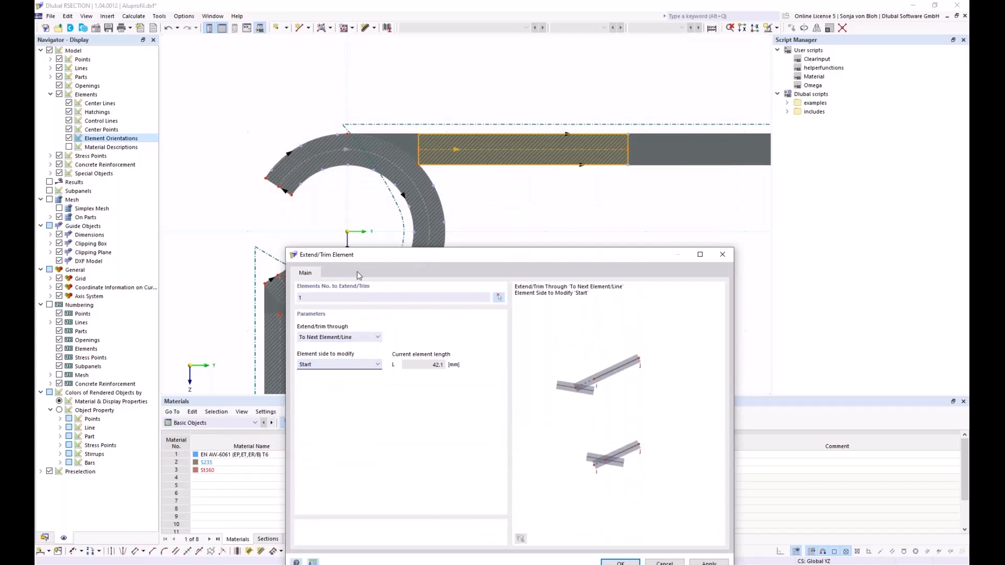
left_click_drag(365, 260, 342, 147)
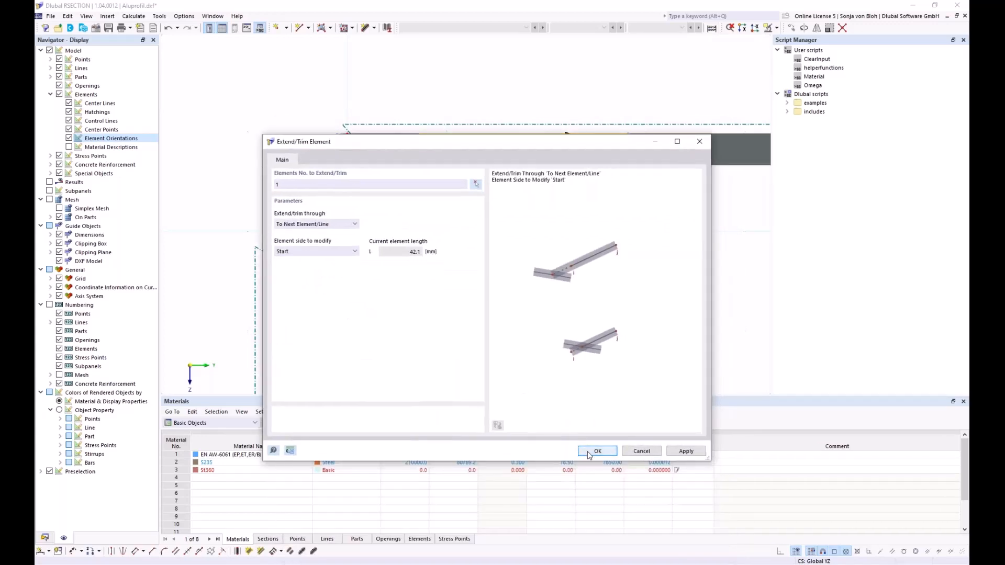
left_click(590, 453)
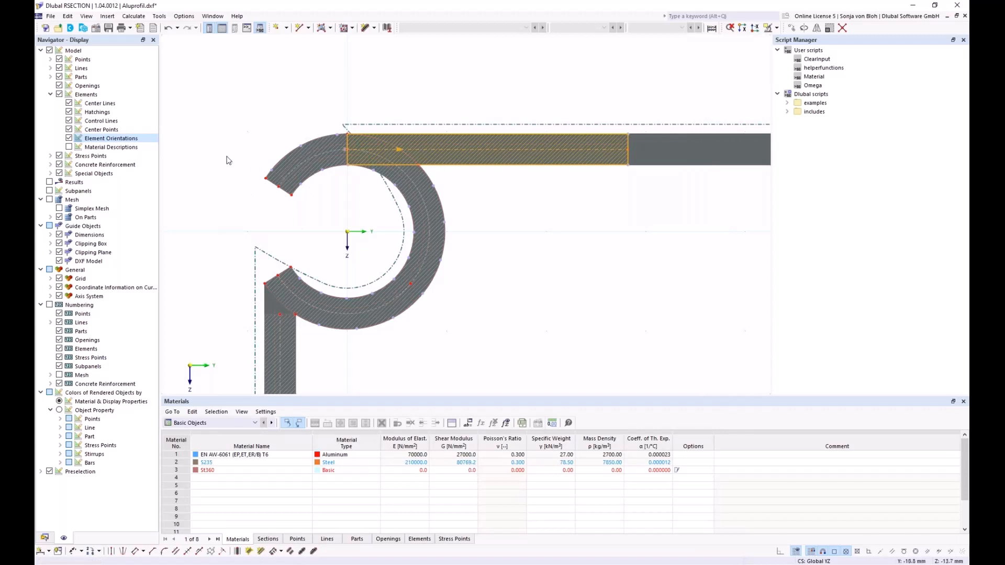
left_click(45, 537)
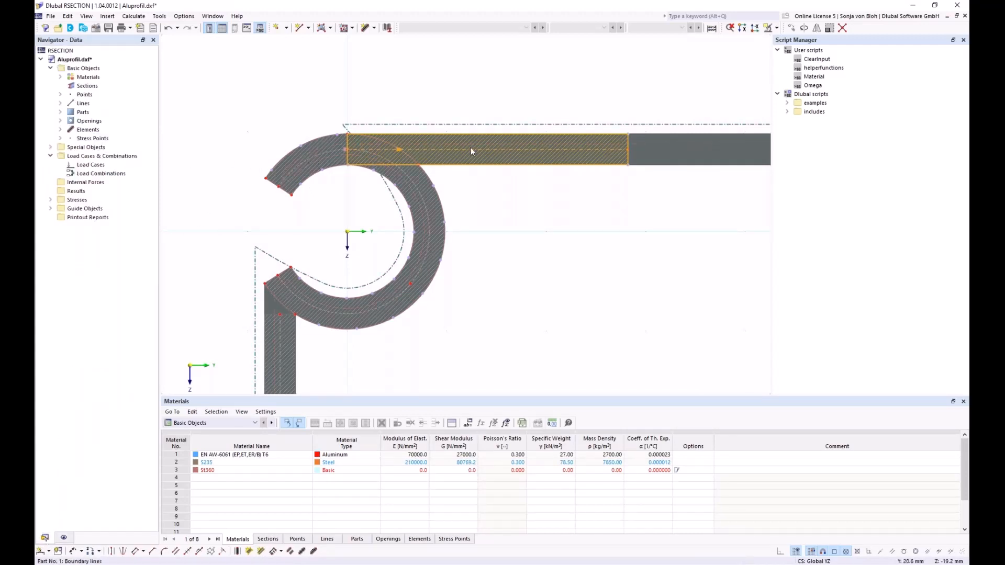
left_click(60, 129)
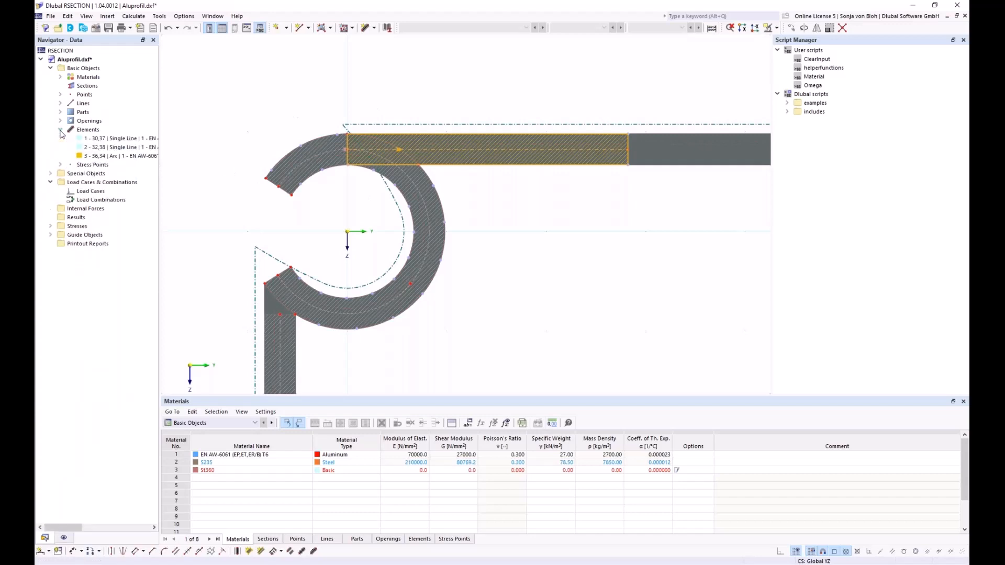
left_click(842, 29)
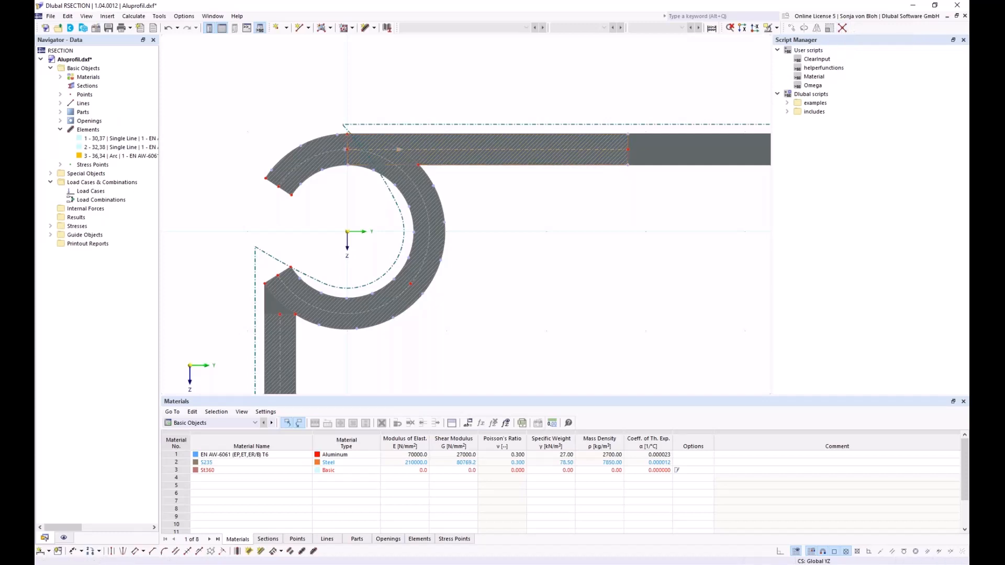
left_click_drag(237, 100, 556, 310)
left_click(385, 155)
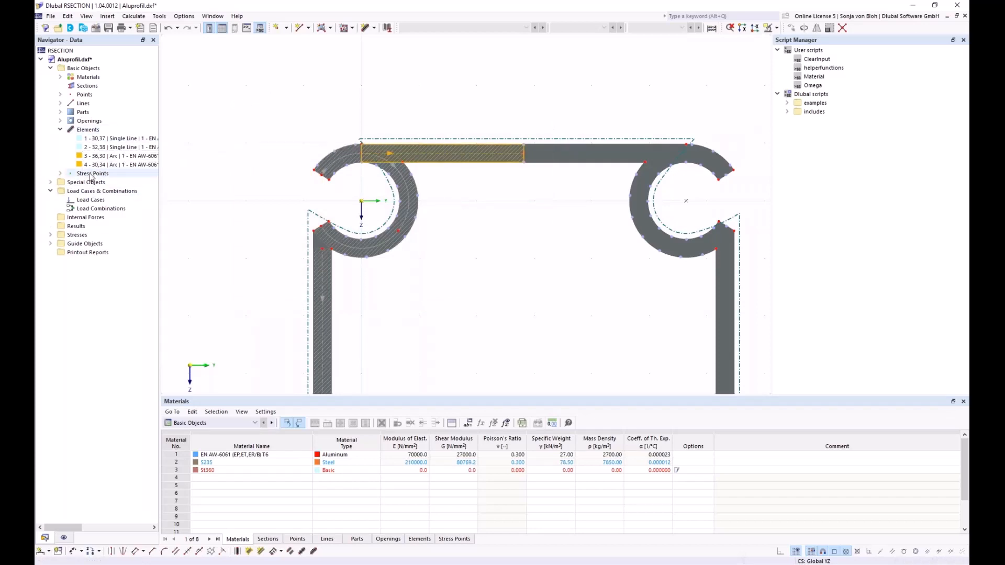
scroll(356, 162, "up", 2)
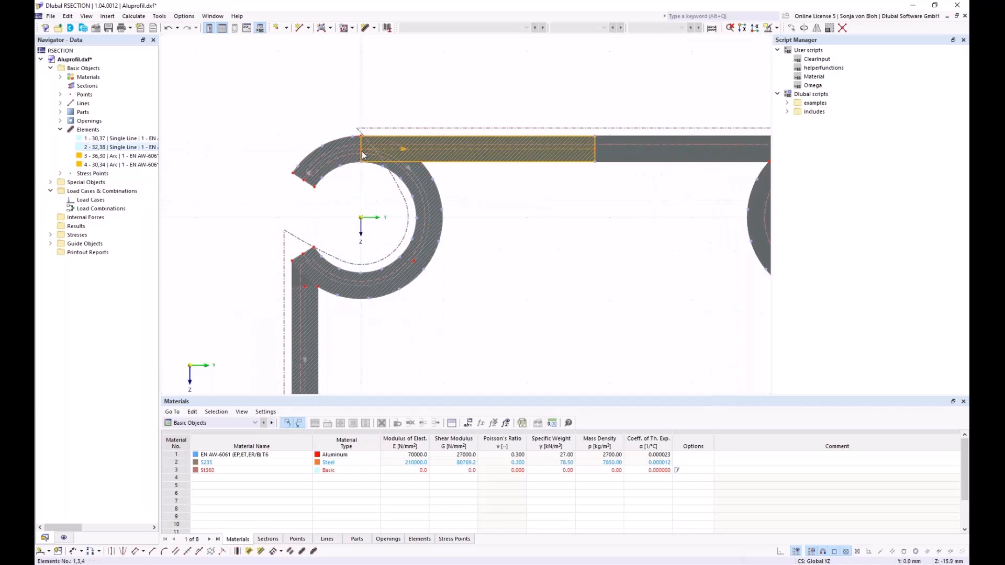
double_click(105, 140)
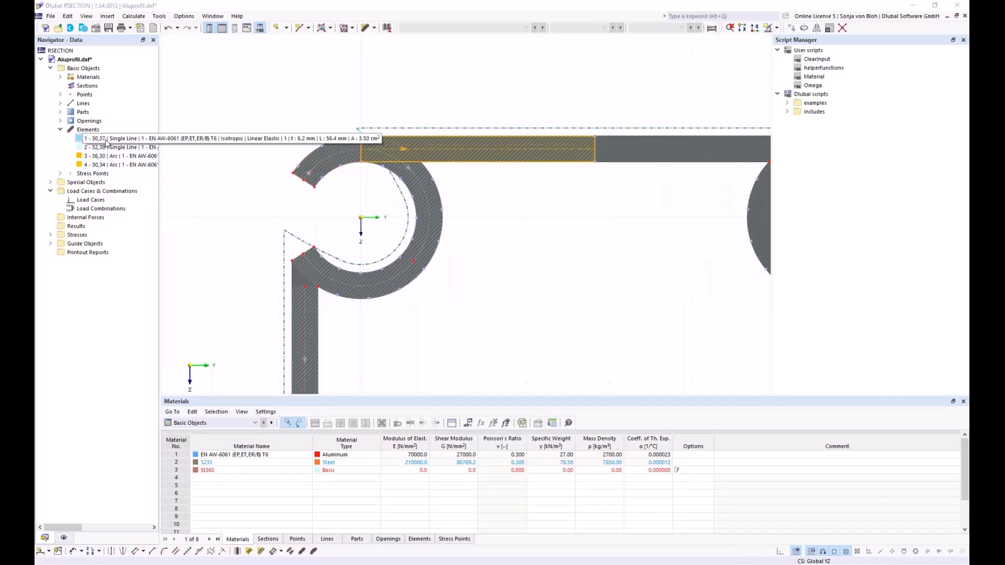
left_click(123, 164)
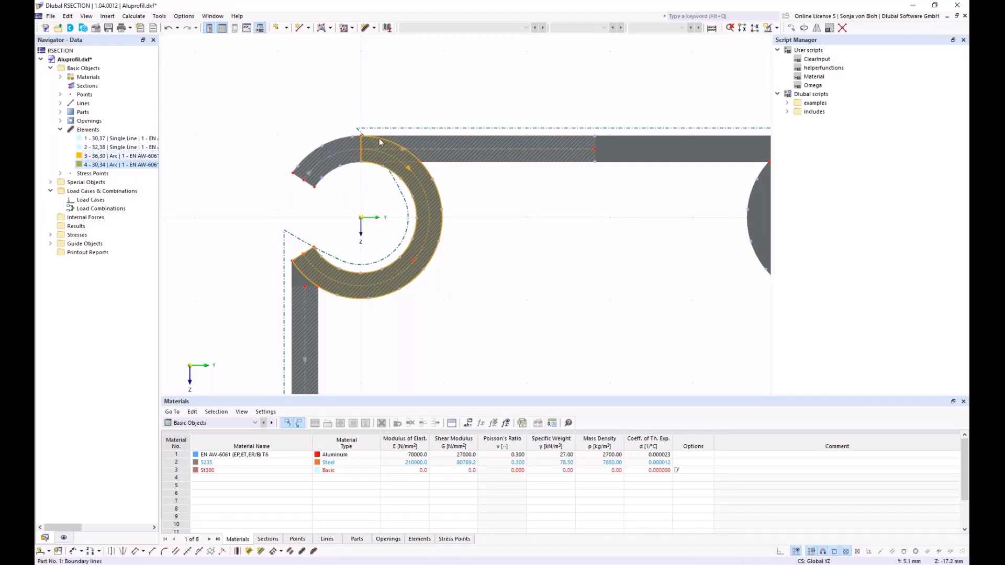
scroll(359, 145, "up", 2)
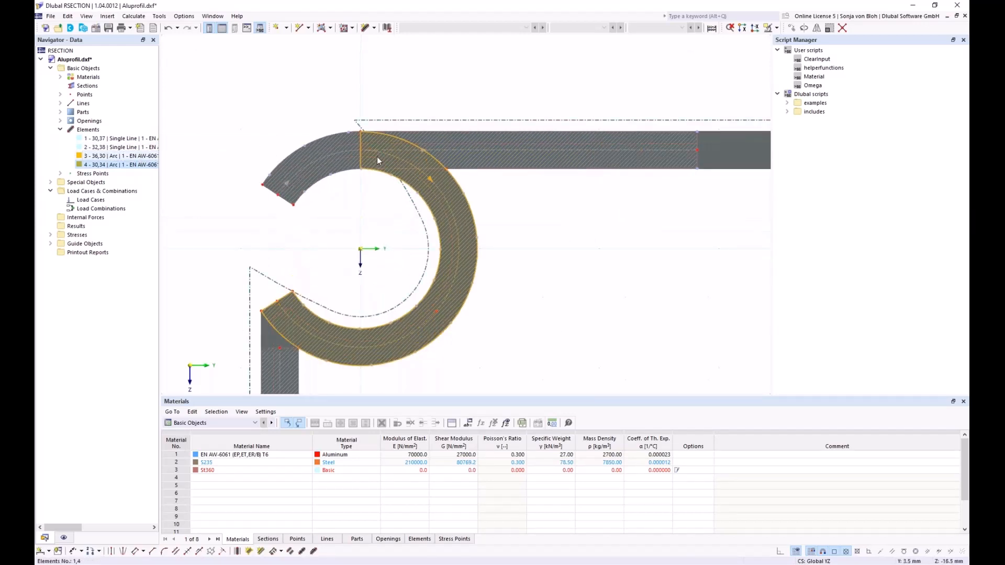
mouse_move(361, 151)
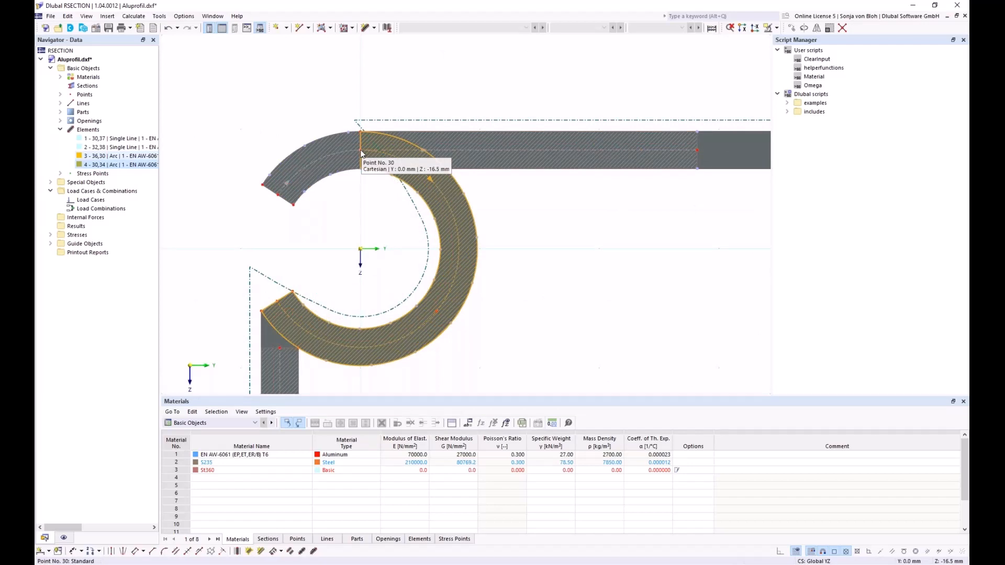
scroll(366, 157, "down", 3)
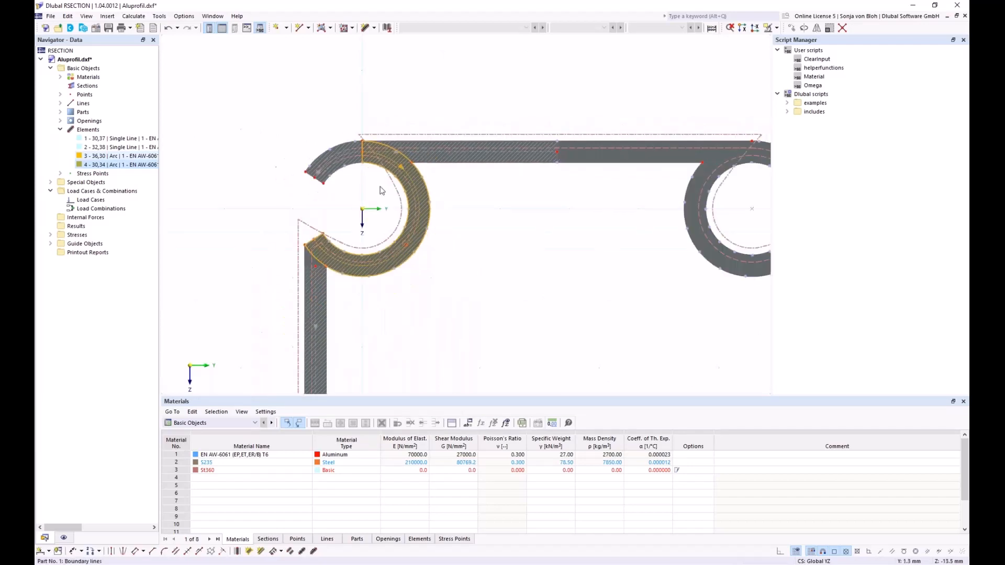
scroll(444, 300, "down", 1)
middle_click_drag(433, 287, 382, 217)
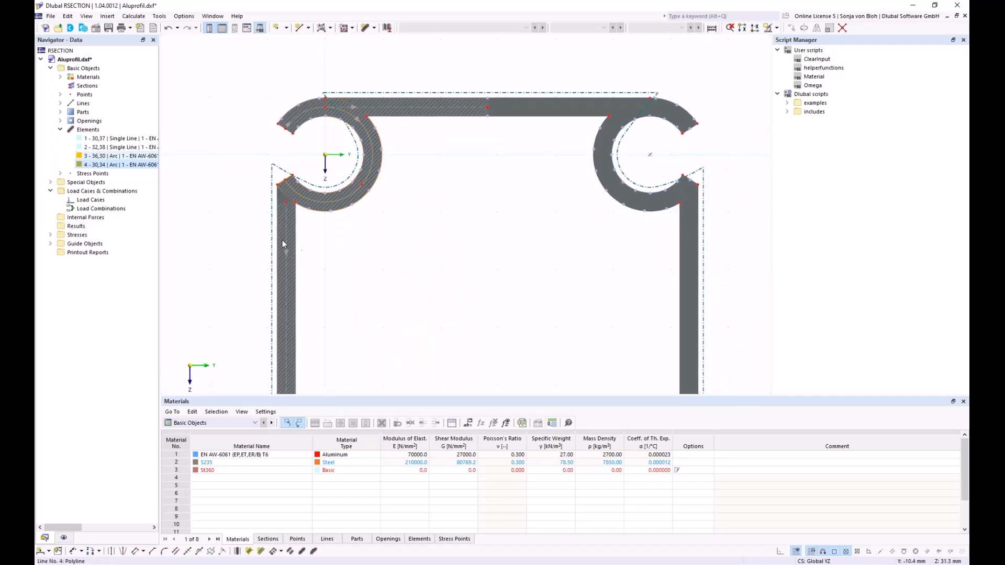
- Extend the start of left wall element 2 to the next element or line
right_click(283, 205)
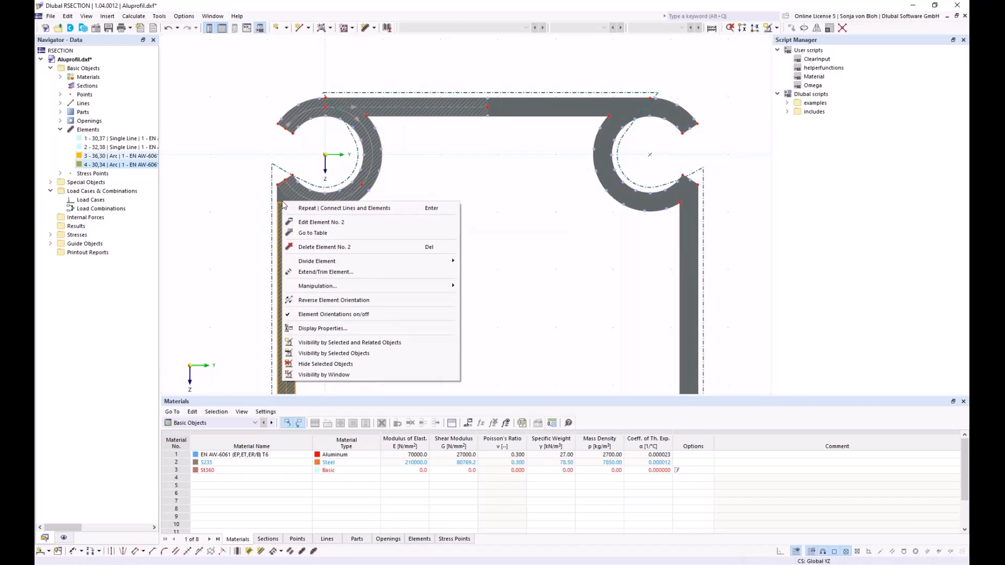
left_click(325, 272)
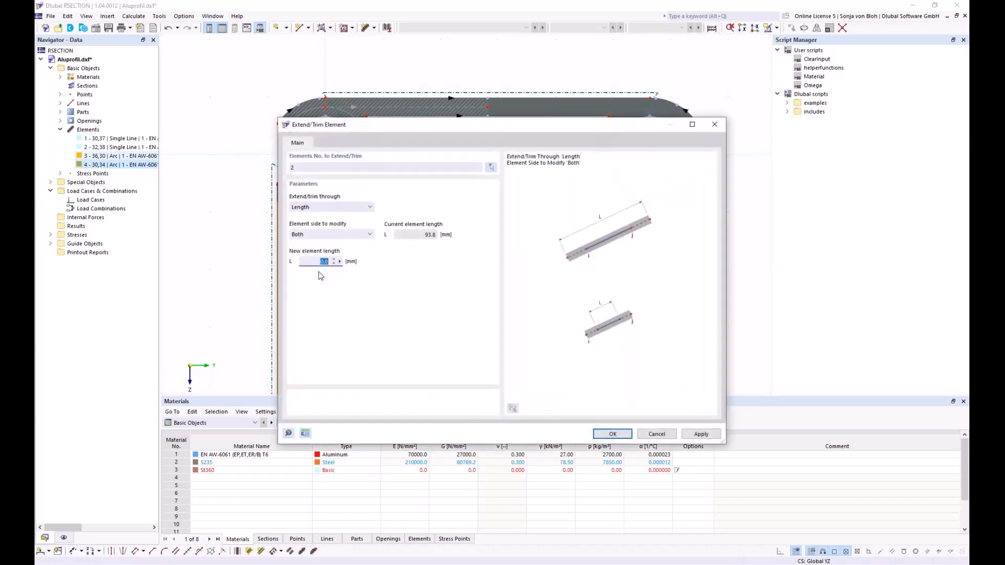
left_click(367, 206)
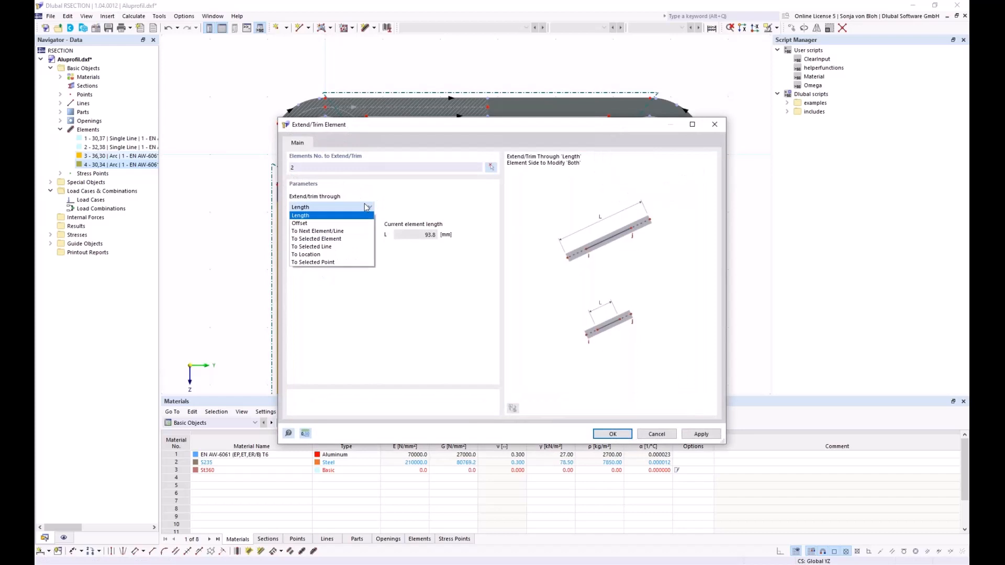
left_click(328, 233)
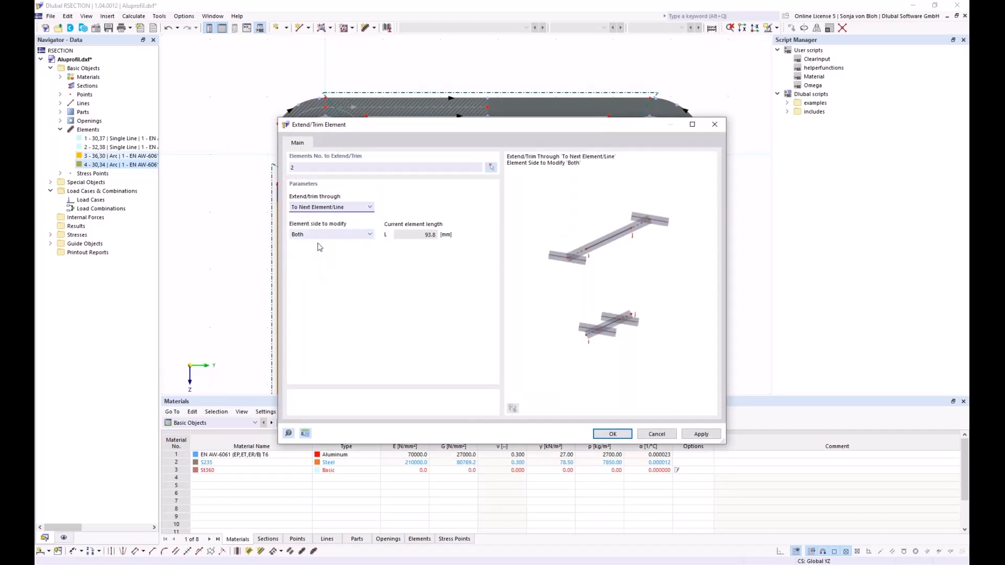
left_click(322, 234)
left_click(317, 252)
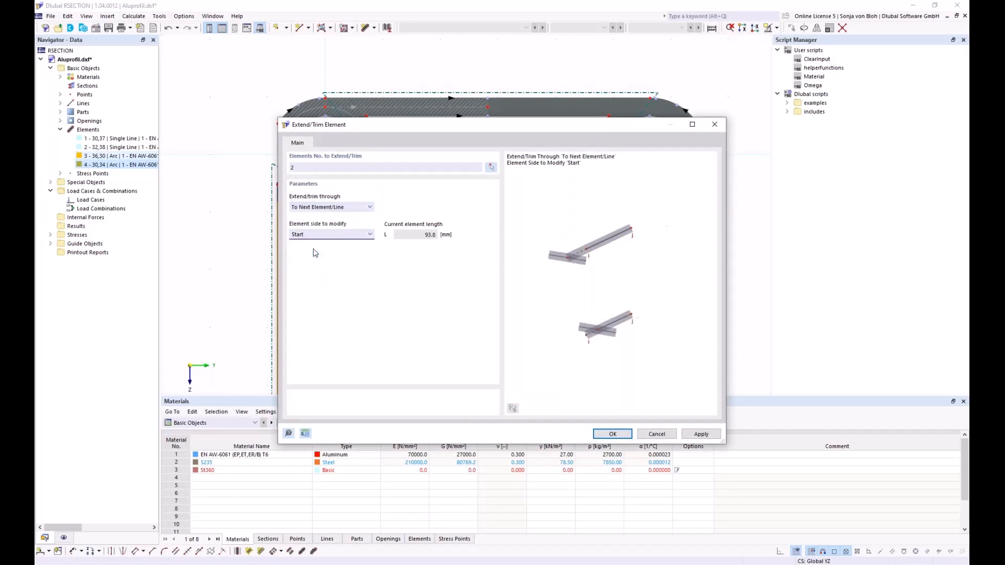
left_click(619, 436)
- Connect all lines and elements at their intersections using a selection window
scroll(404, 203, "down", 3)
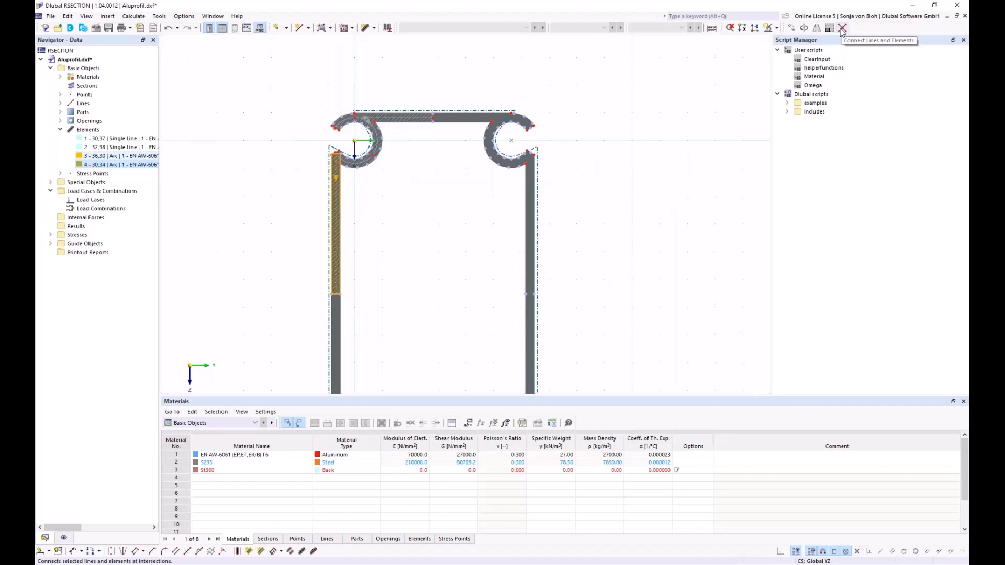
left_click(842, 27)
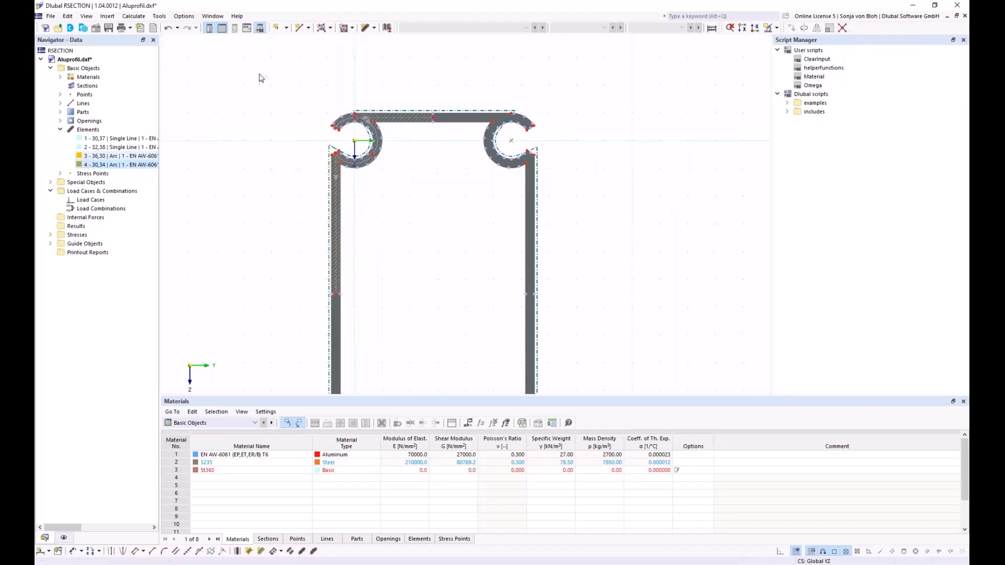
left_click_drag(259, 73, 468, 323)
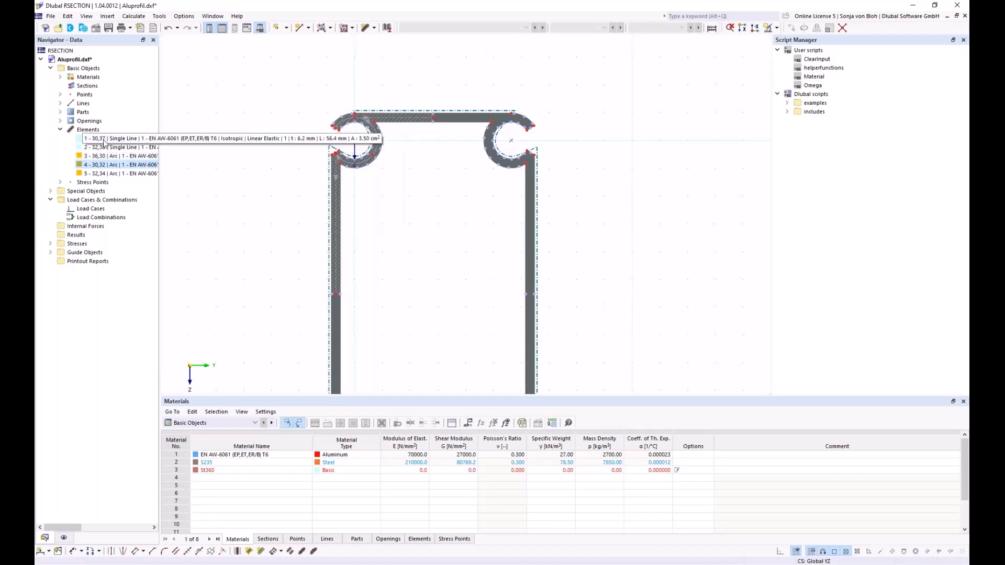
- Mirror copies of elements 1–5 about the Z axis through point 37
left_click(119, 138)
left_click(115, 173, "shift")
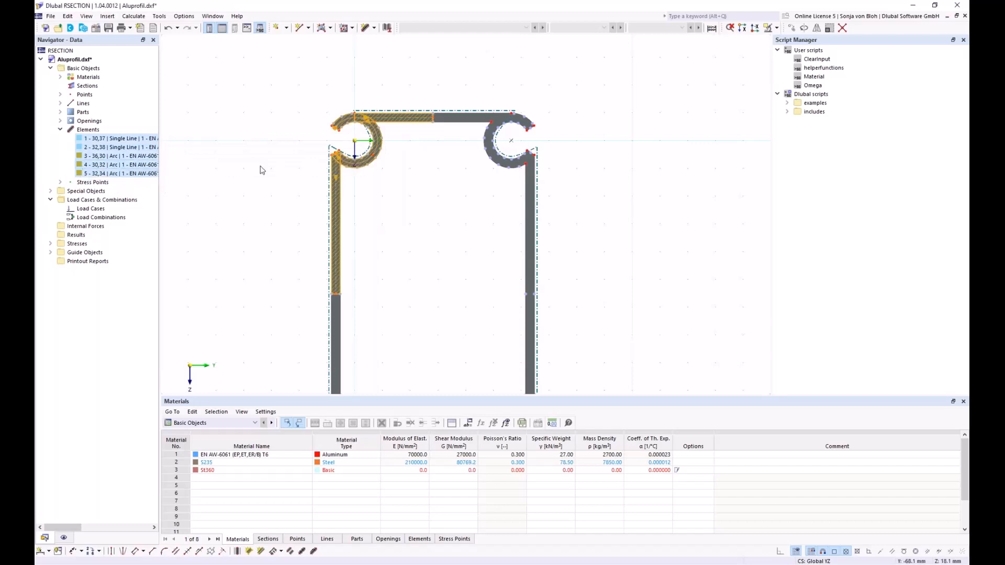
left_click(816, 29)
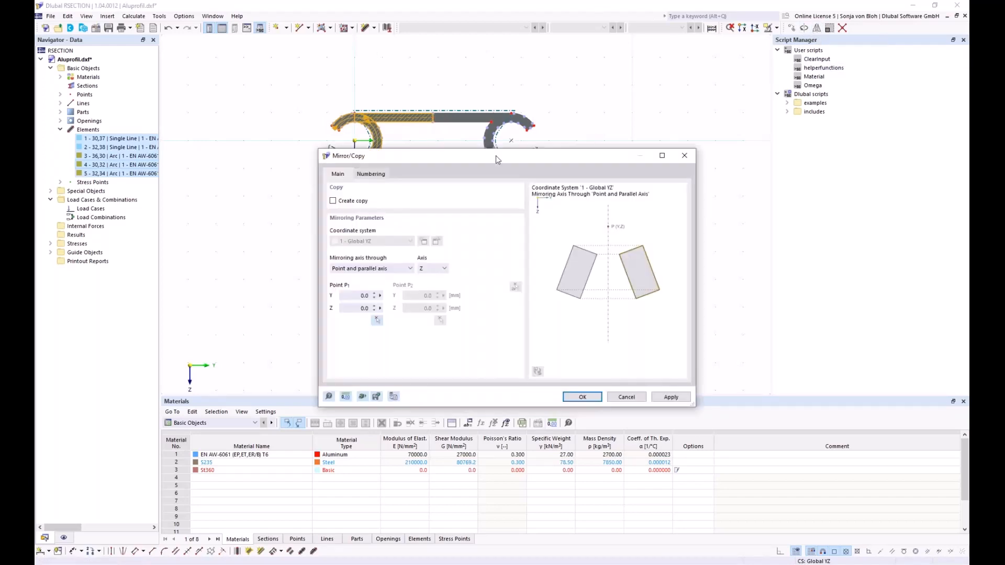
left_click_drag(444, 159, 607, 127)
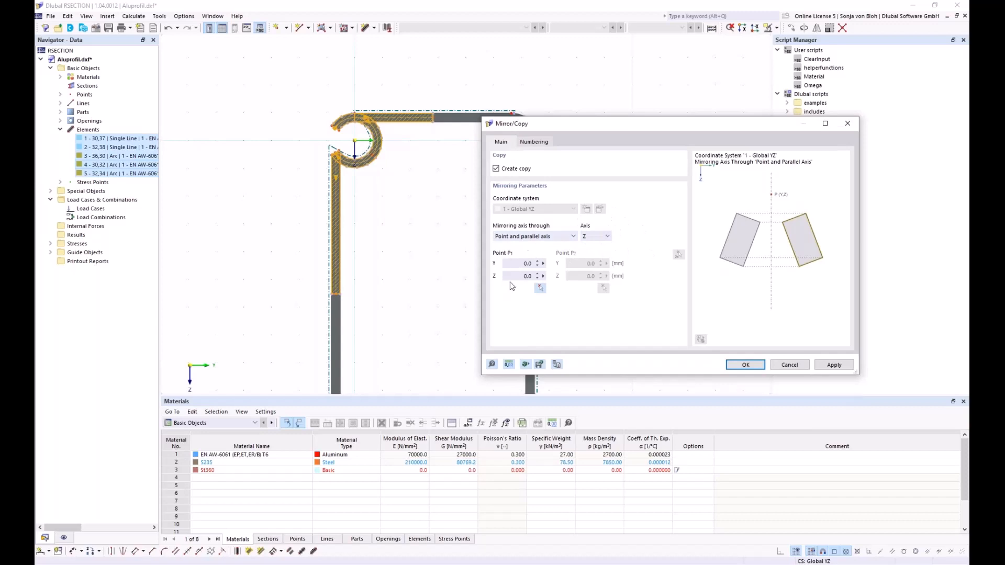
left_click(541, 289)
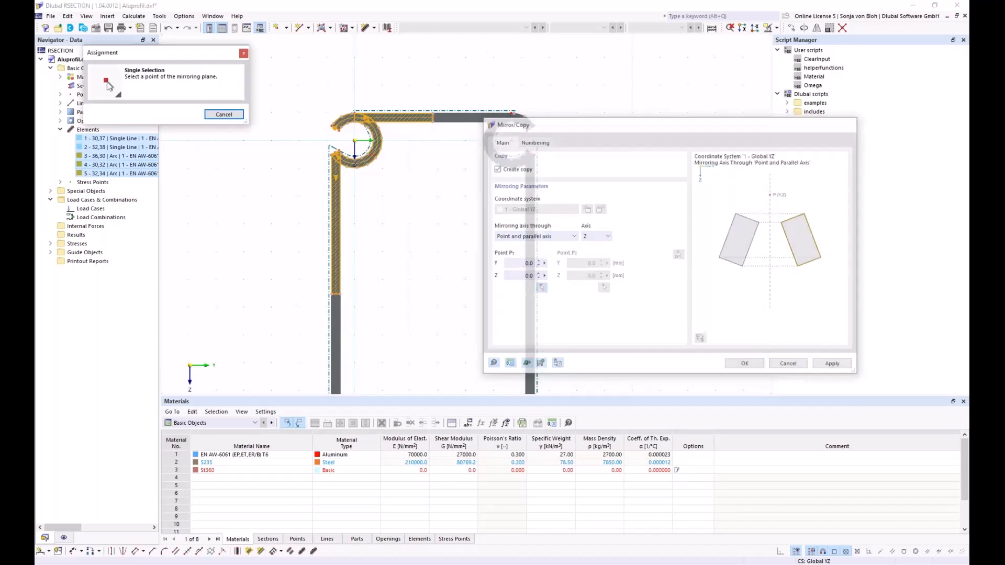
scroll(425, 109, "up", 2)
left_click(424, 108)
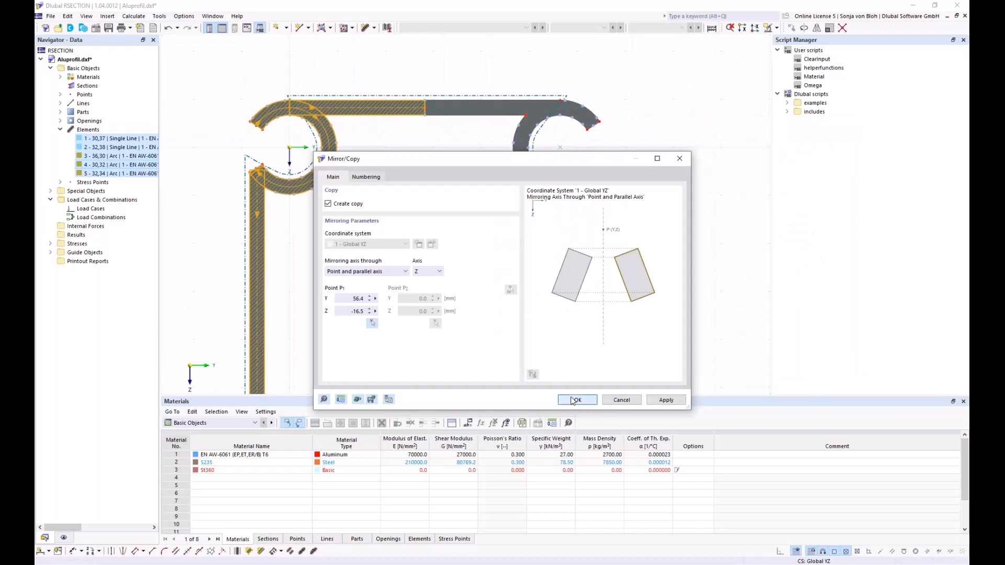
left_click(575, 400)
scroll(411, 134, "down", 4)
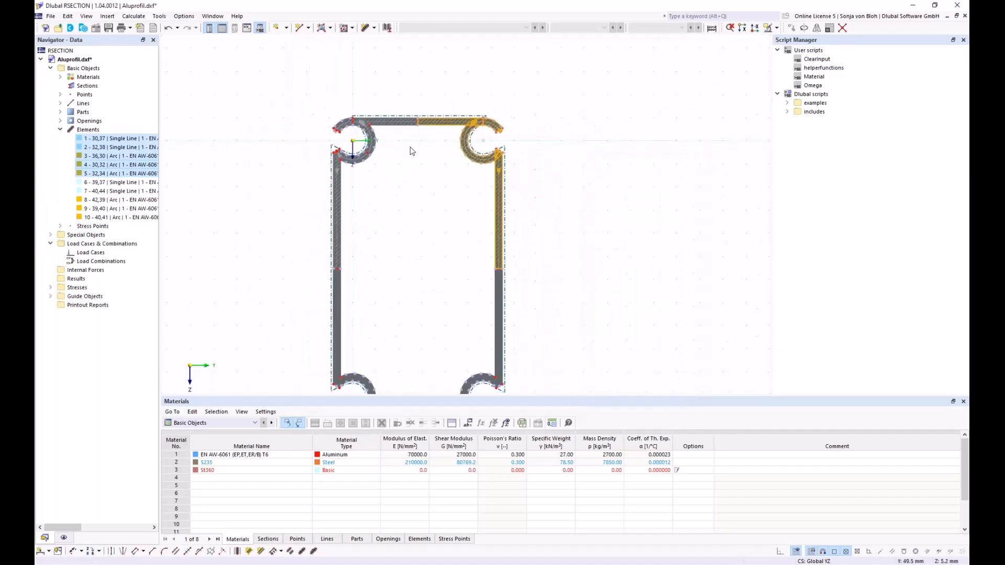
middle_click_drag(424, 262, 406, 213)
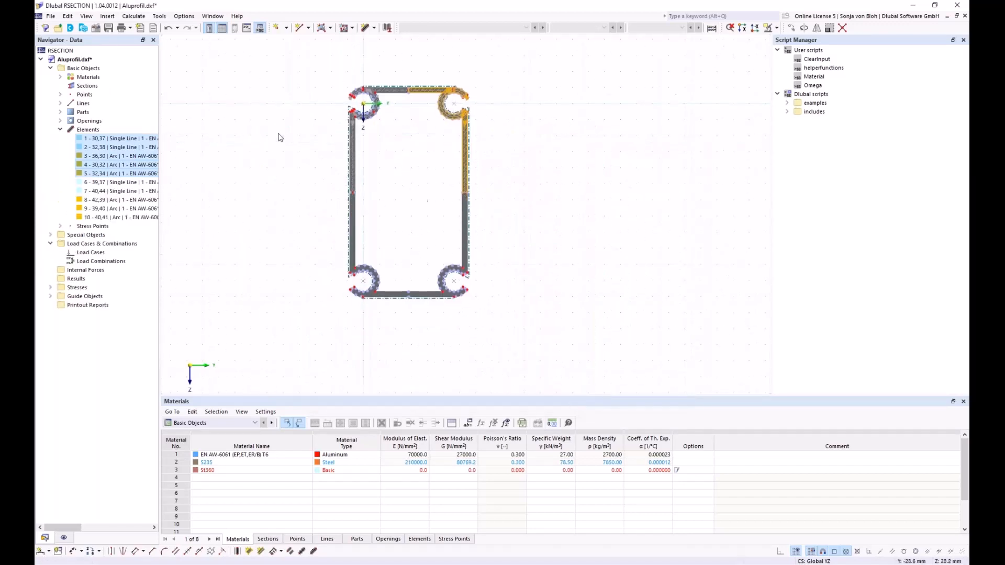
scroll(359, 218, "up", 1)
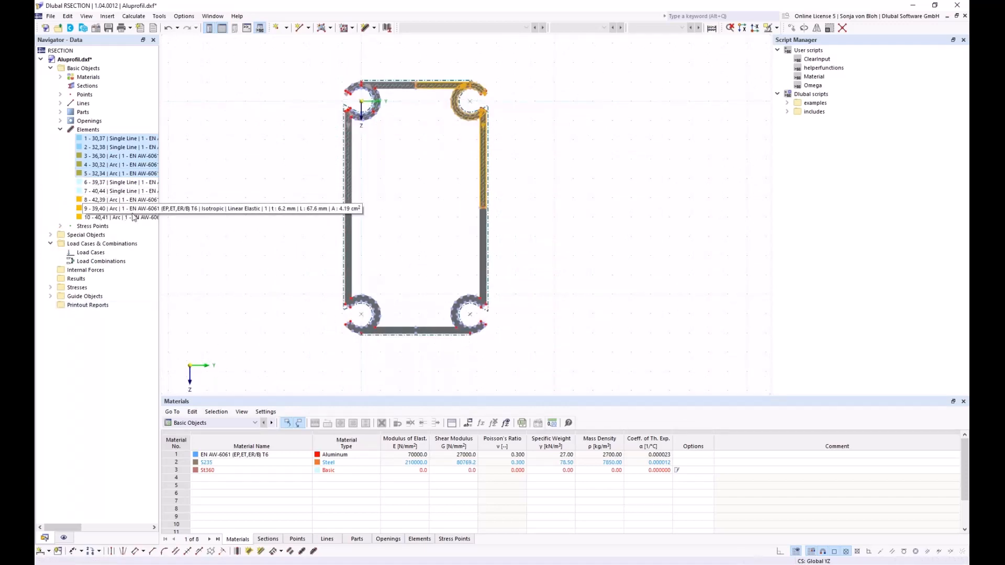
- Mirror-copy all ten elements about a Y-parallel axis through point 38, creating elements 11–20
left_click(115, 217, "shift")
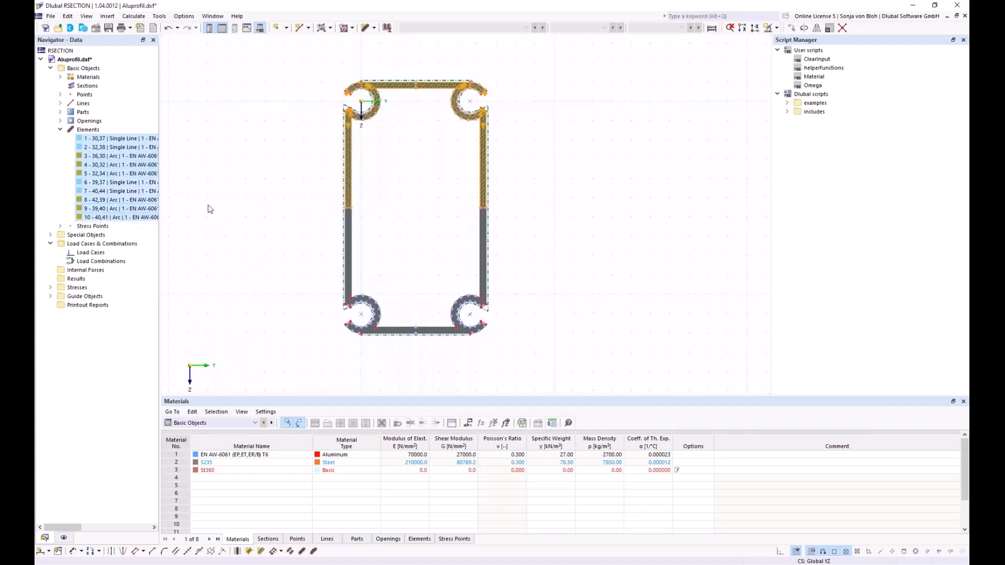
left_click(817, 29)
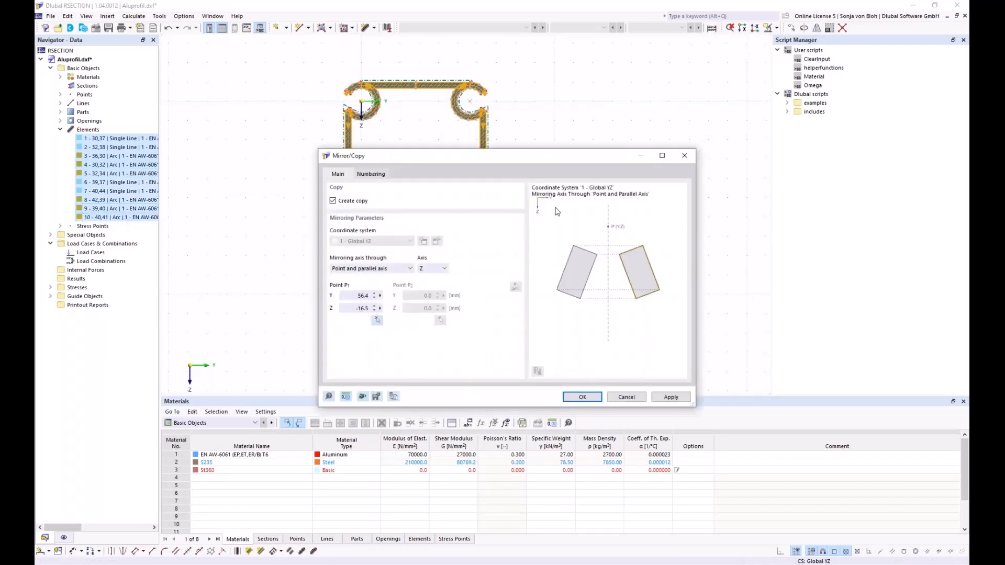
left_click(442, 268)
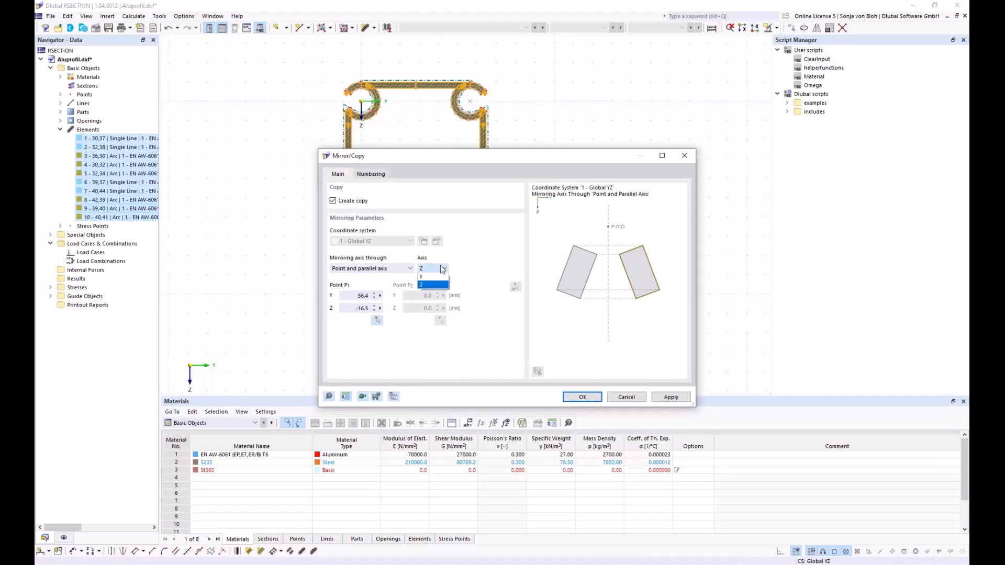
left_click(429, 277)
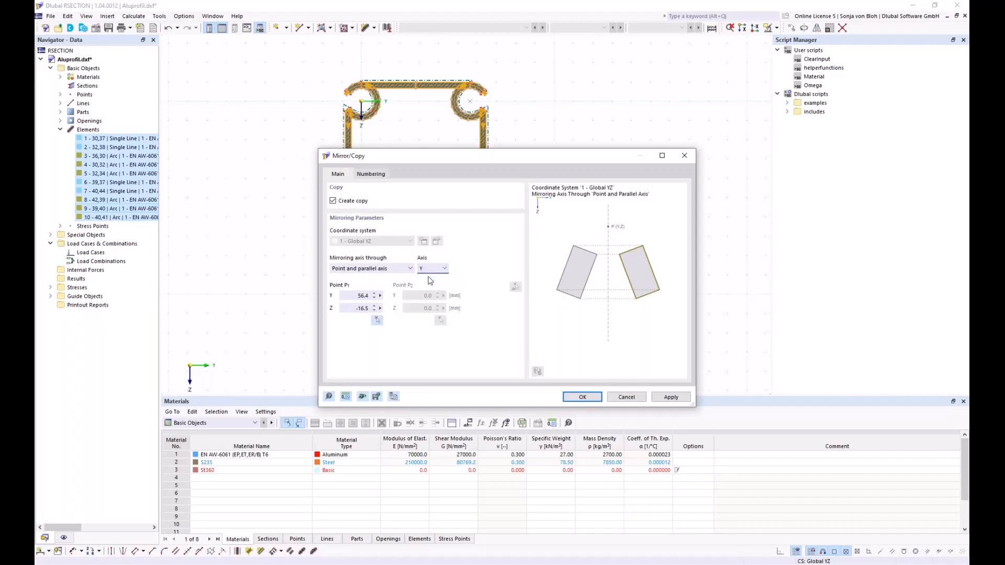
left_click(376, 319)
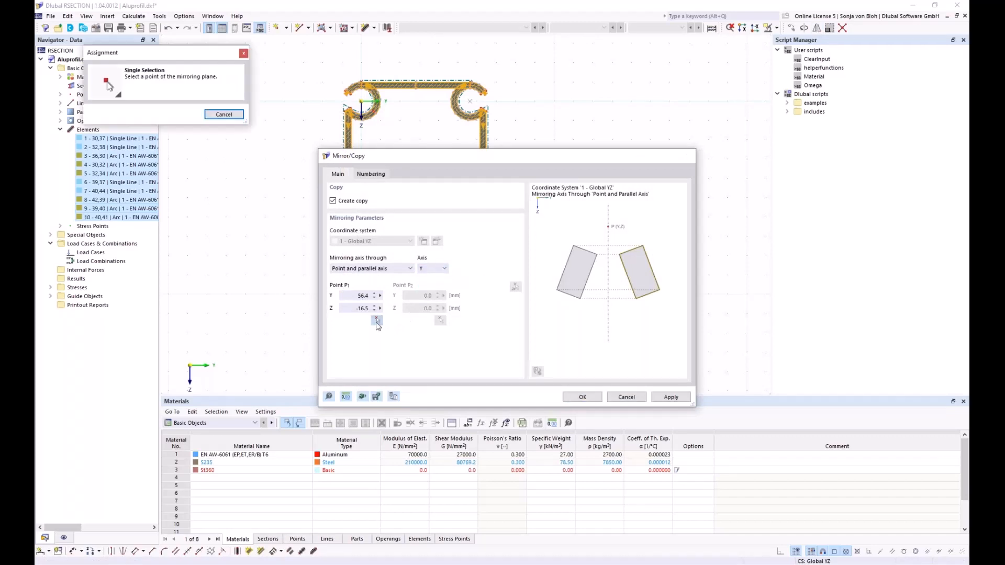
scroll(350, 204, "up", 5)
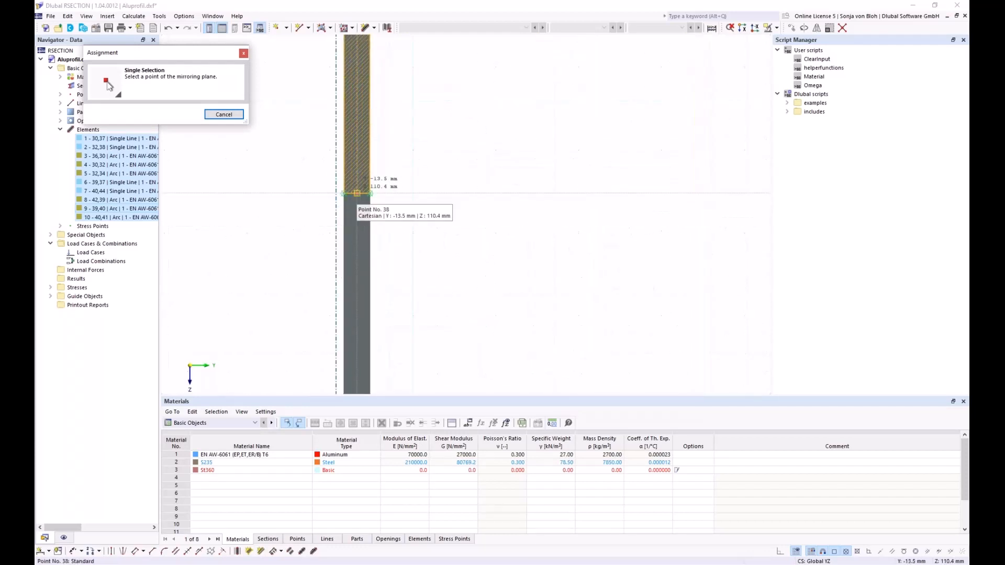
left_click(355, 200)
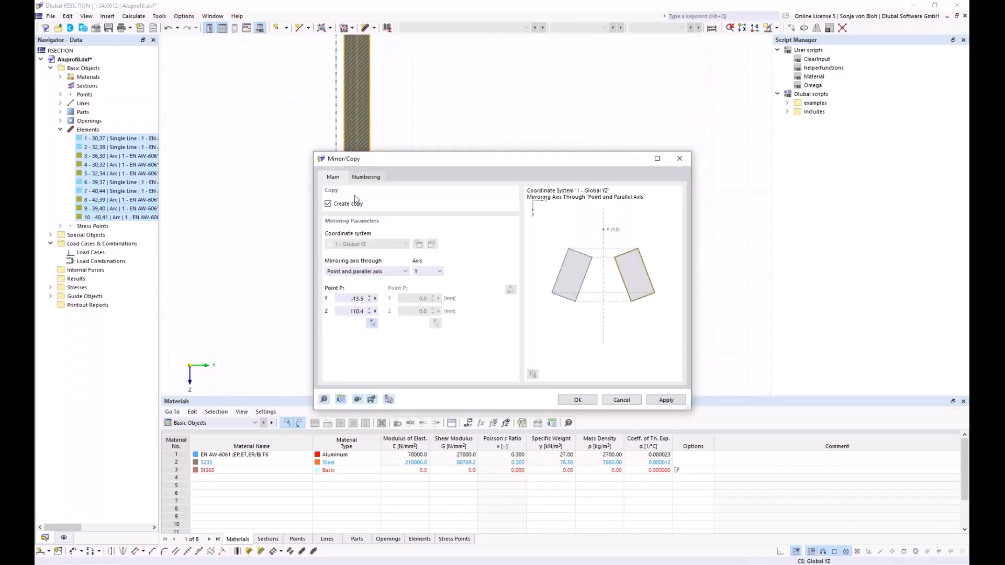
left_click(575, 400)
scroll(434, 219, "down", 3)
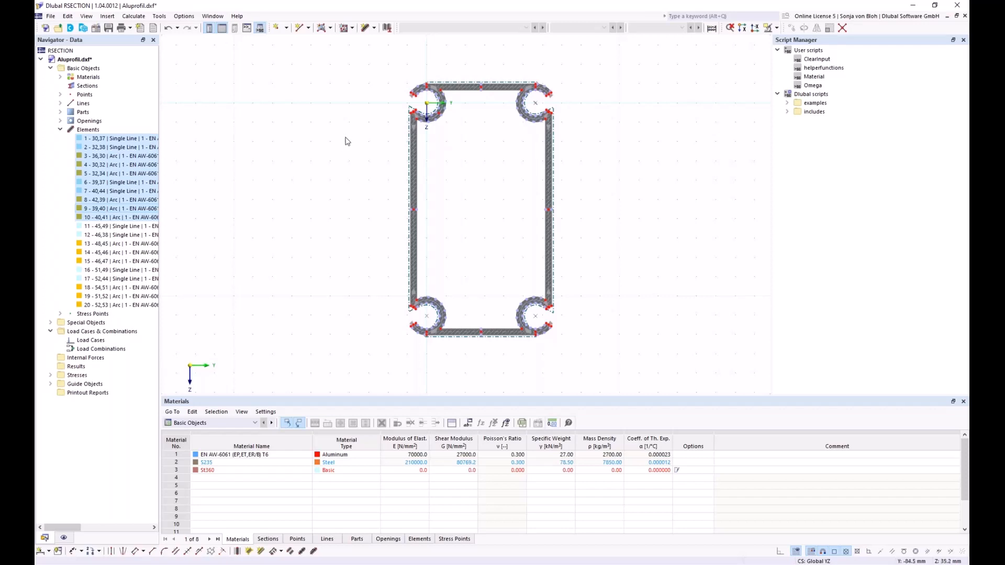
- Set the Base Data analysis method to Thin-Walled Analysis and calculate the section (area 56.48 cm²)
right_click(96, 69)
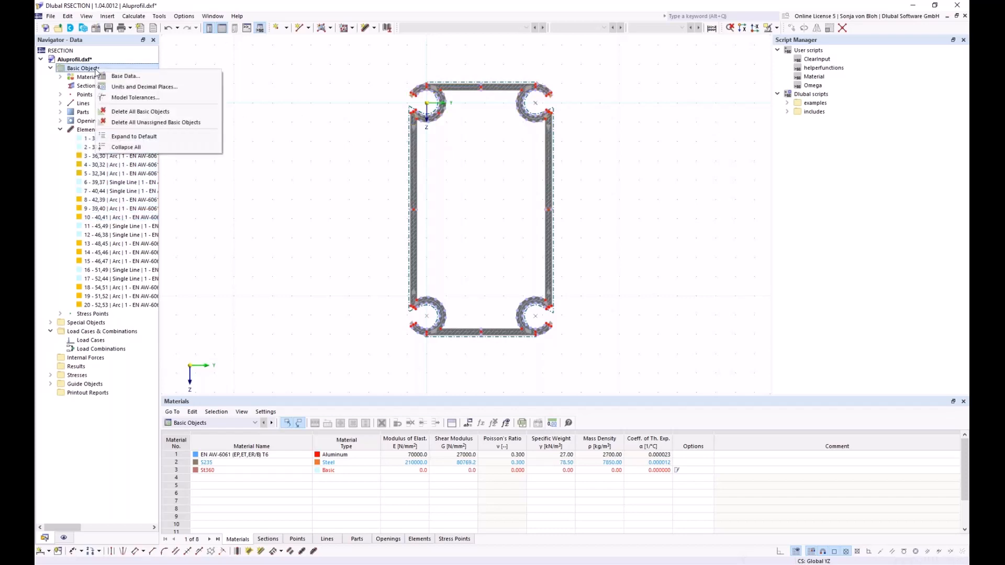
left_click(132, 77)
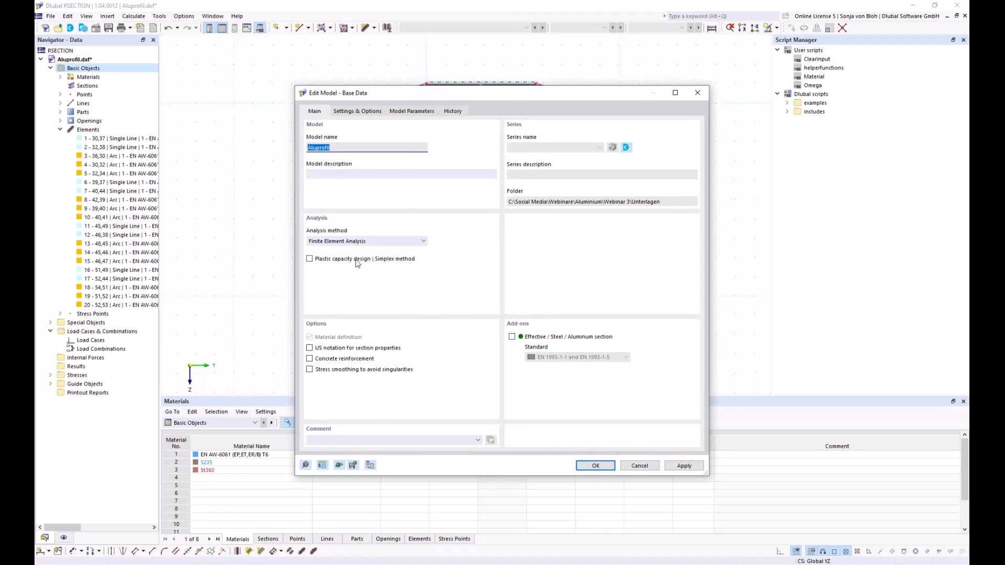
left_click(422, 242)
left_click(384, 260)
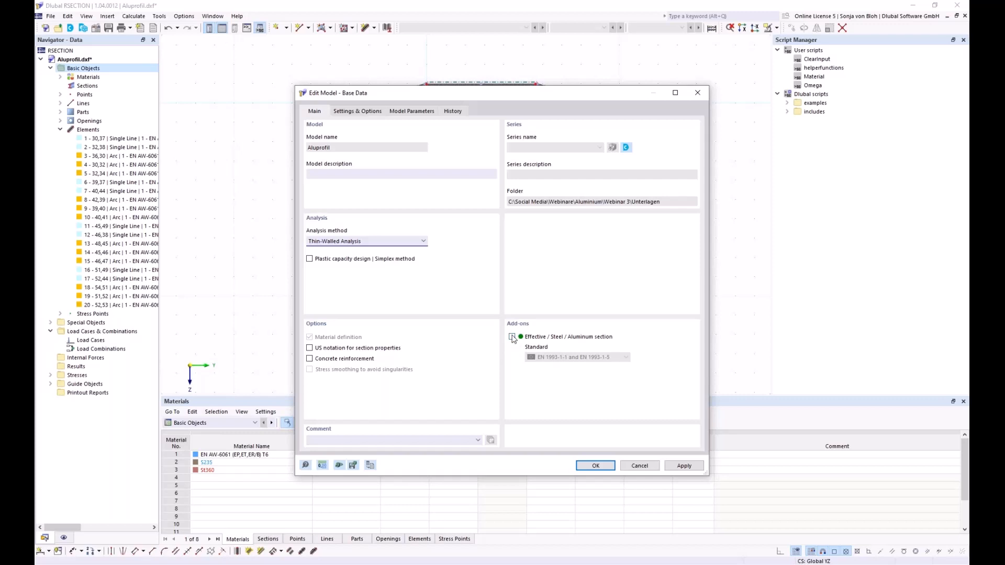
left_click(589, 466)
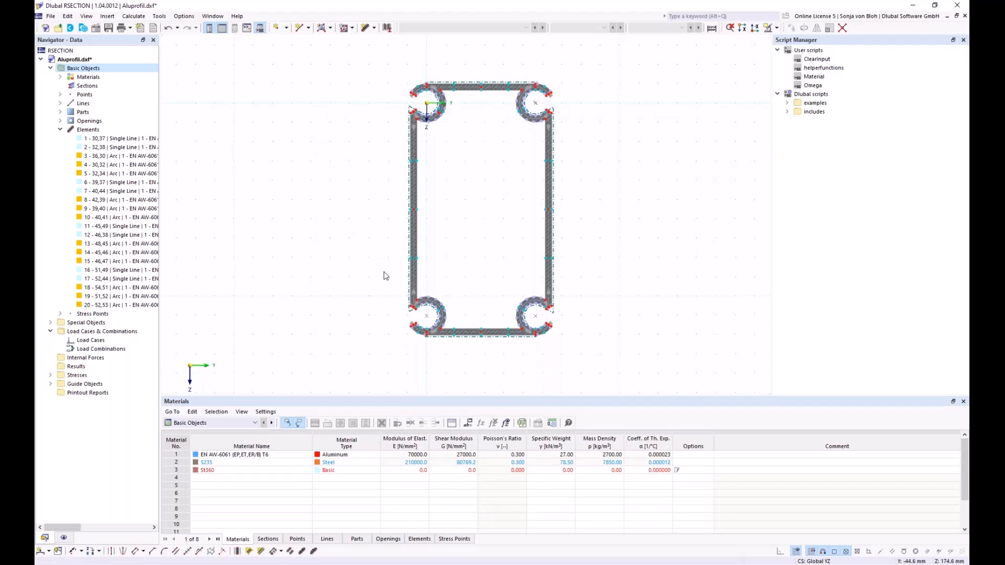
left_click(134, 15)
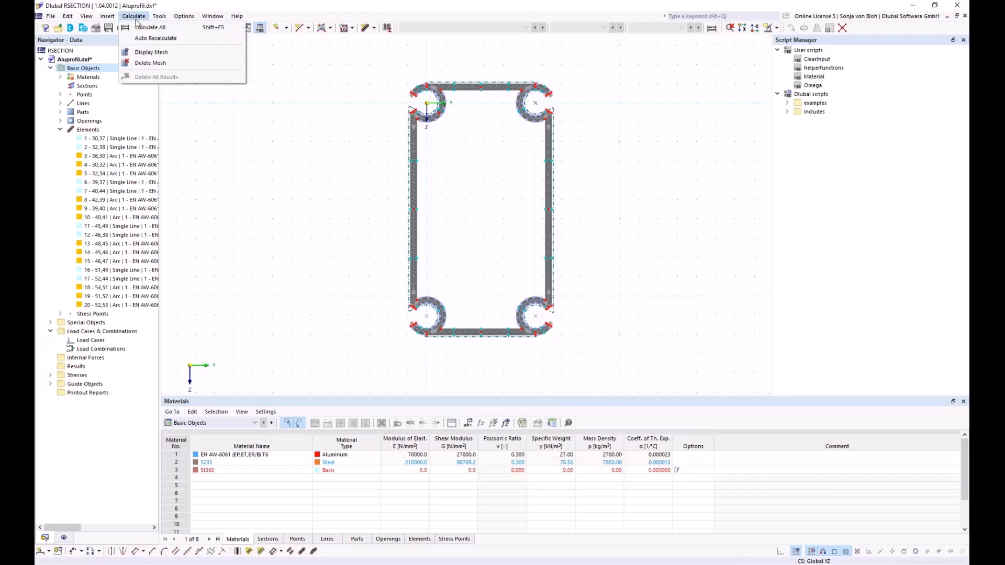
left_click(144, 31)
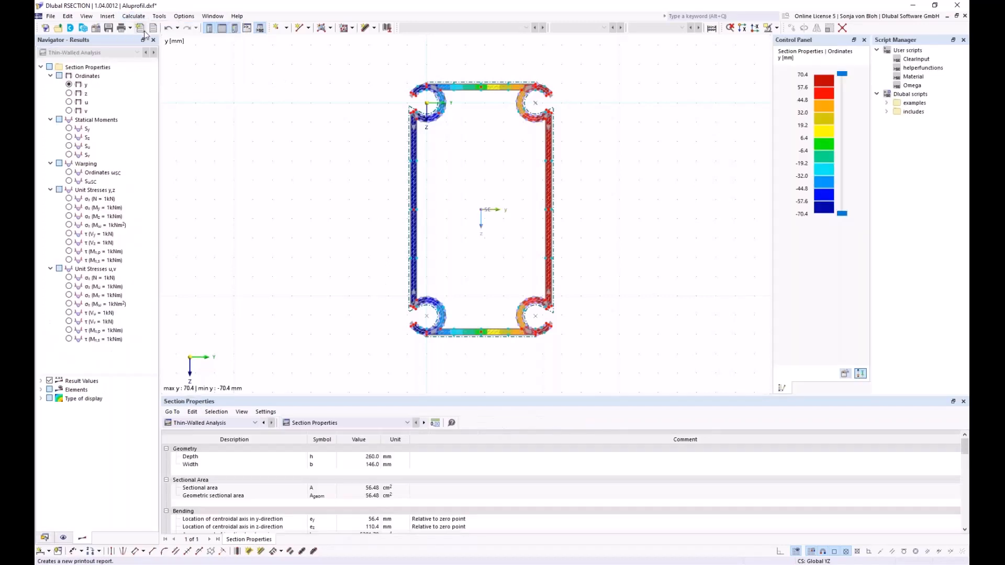
- Save the calculated section under the file name Alu.rsc
middle_click_drag(276, 151, 215, 159)
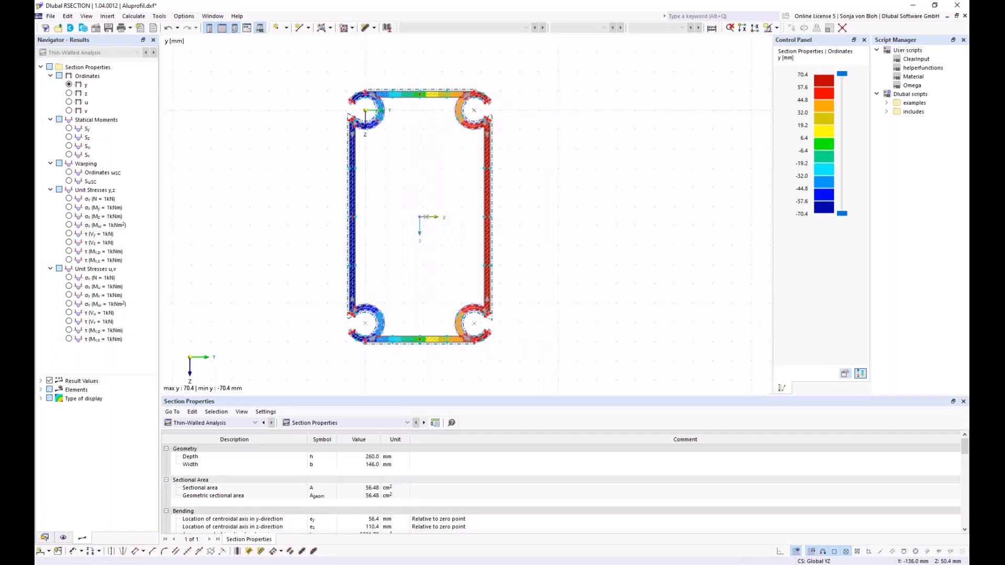
left_click(108, 29)
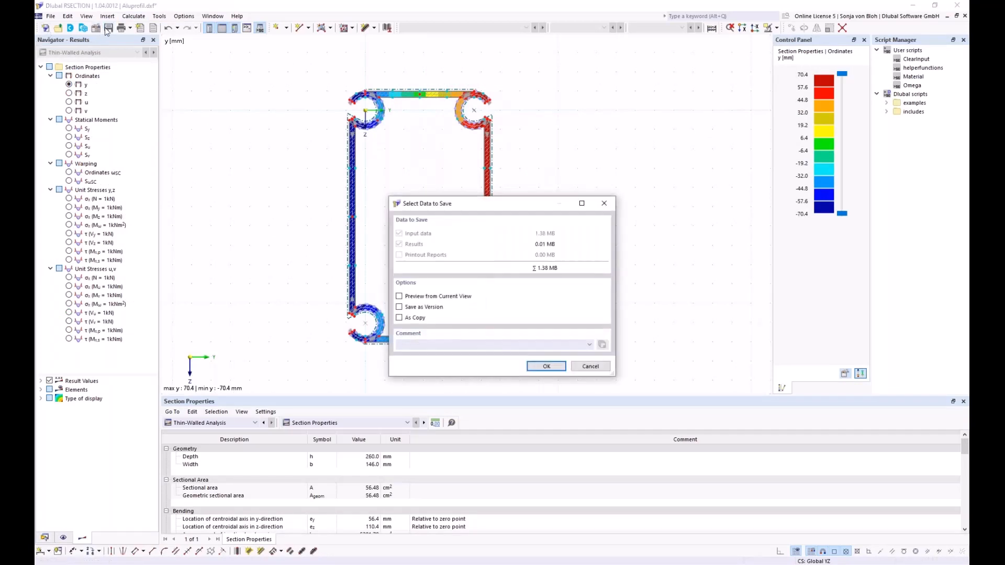
left_click(544, 367)
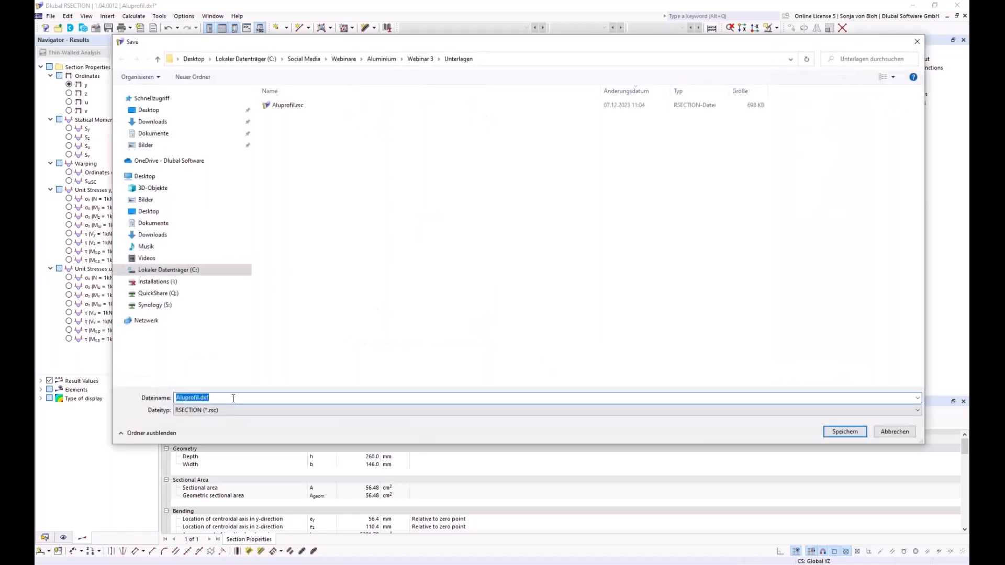
left_click(230, 398)
key("BackSpace")
key("BackSpace")
key("BackSpace")
key("BackSpace")
key("BackSpace")
key("BackSpace")
key("BackSpace")
key("BackSpace")
key("BackSpace")
key("BackSpace")
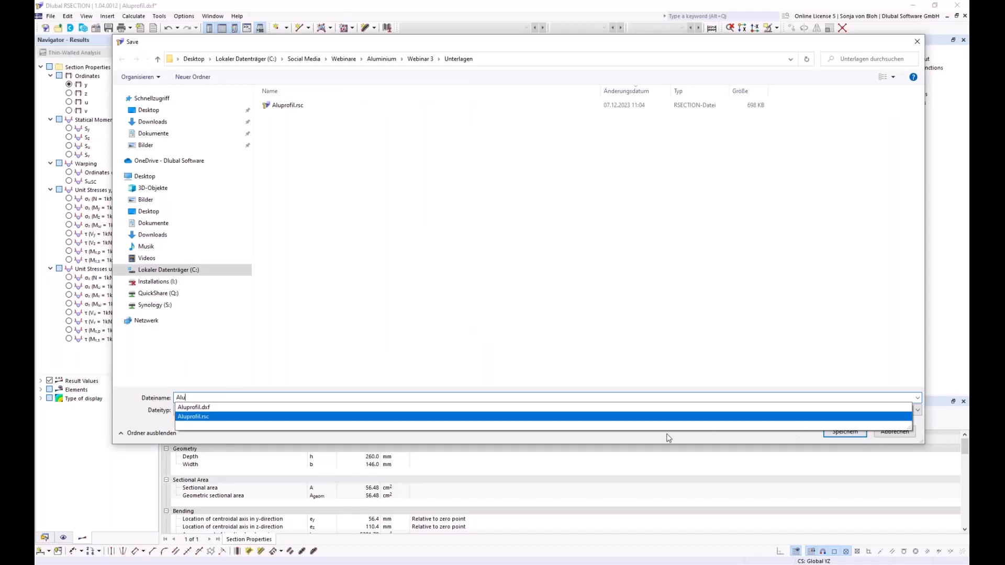
left_click(138, 416)
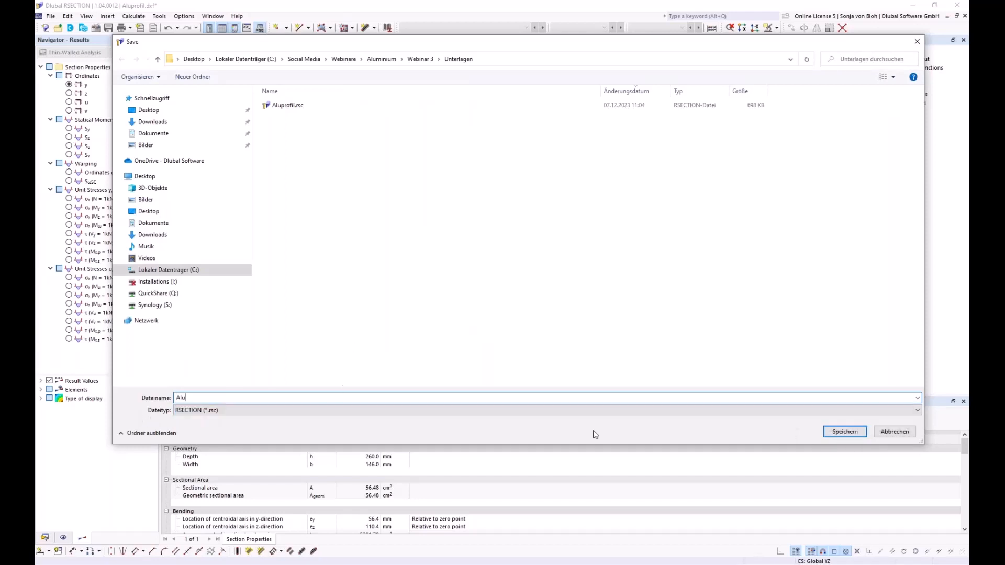
left_click(844, 432)
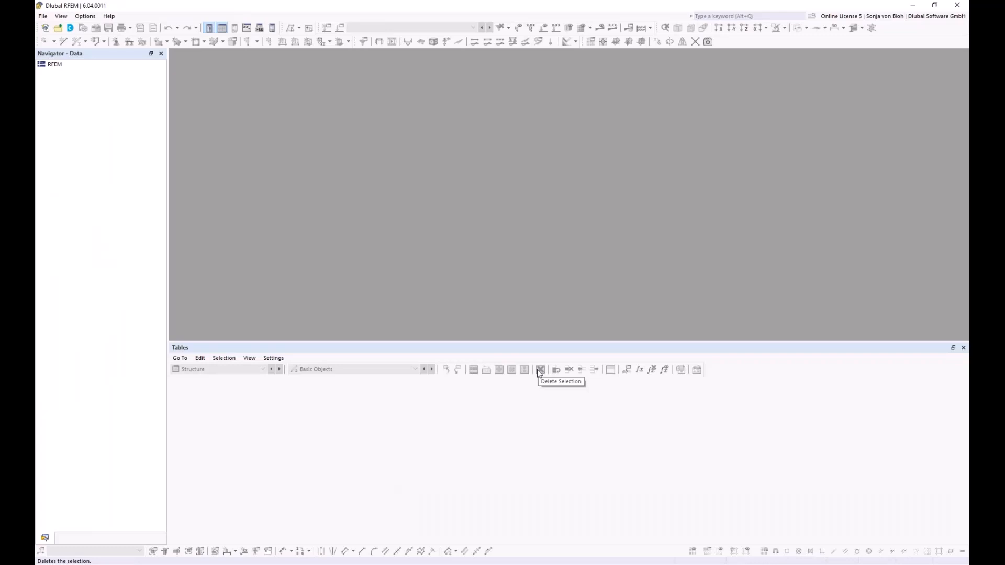
- Start a new model named Webinar with the Aluminum Design and Wind Simulation add-ons enabled
left_click(42, 16)
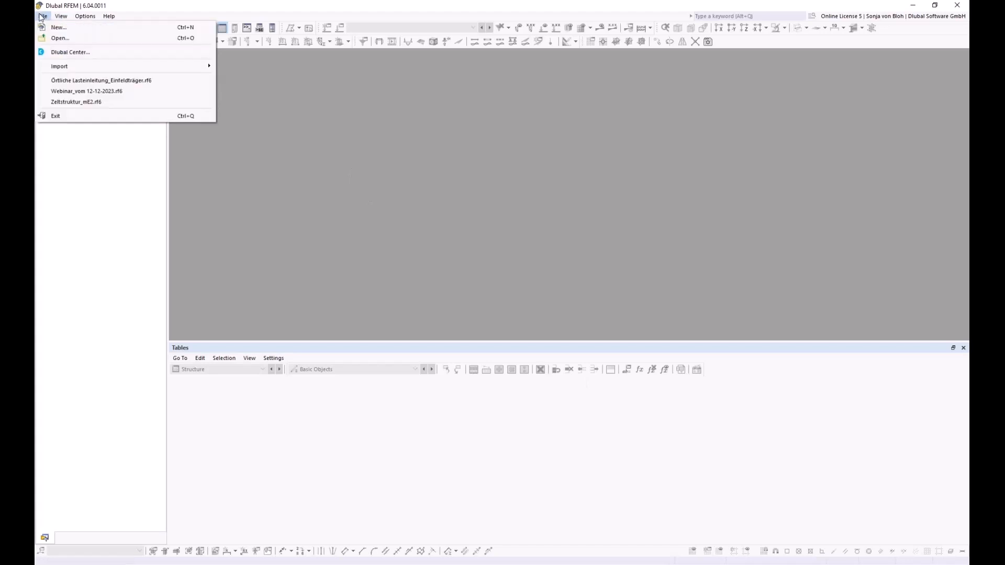
left_click(44, 28)
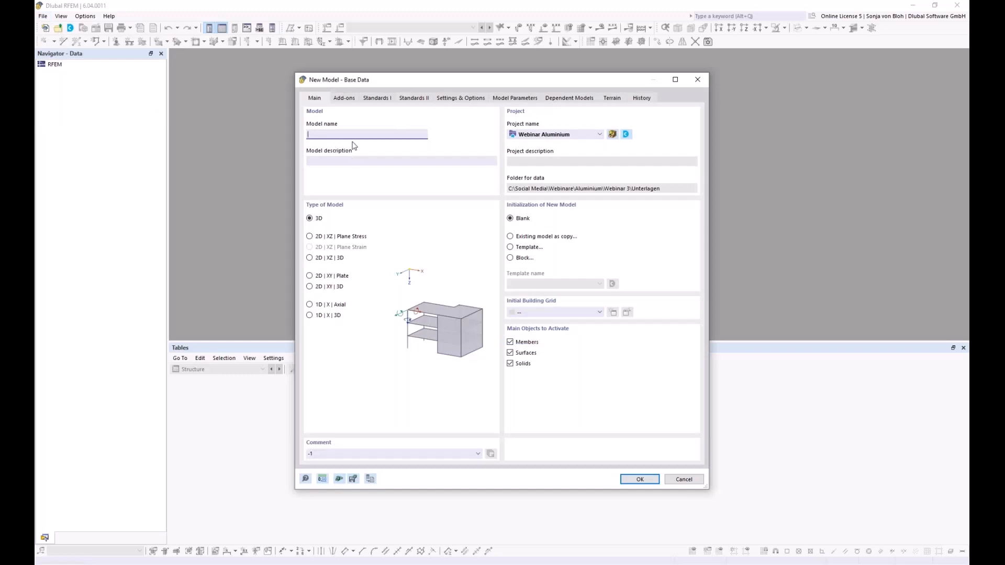
type("Webinar")
left_click(351, 99)
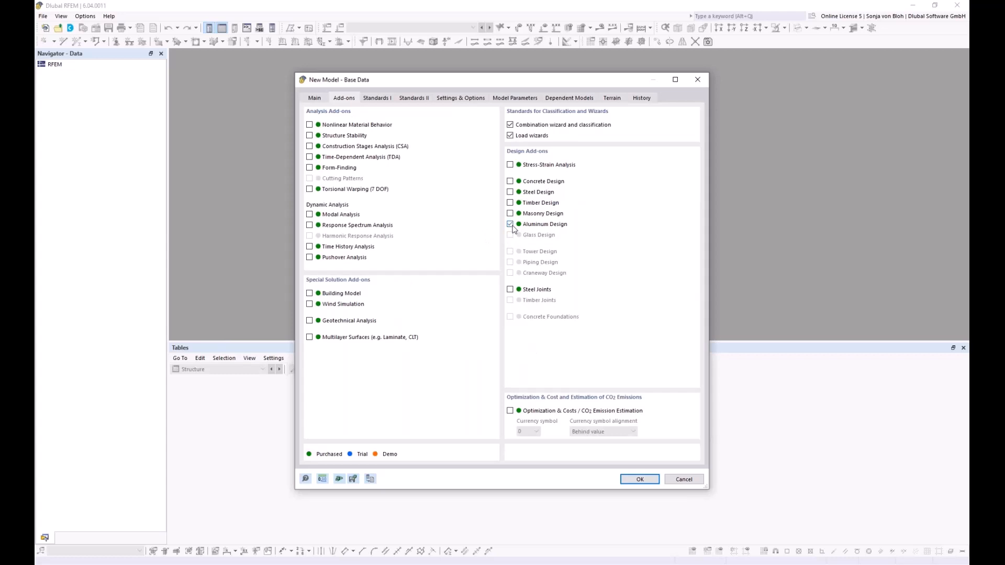
left_click(309, 304)
- Choose DIN annexes 2012-08 for combinations, 2019-04 for load wizards, 2021-03 for aluminium, and create the model
left_click(377, 98)
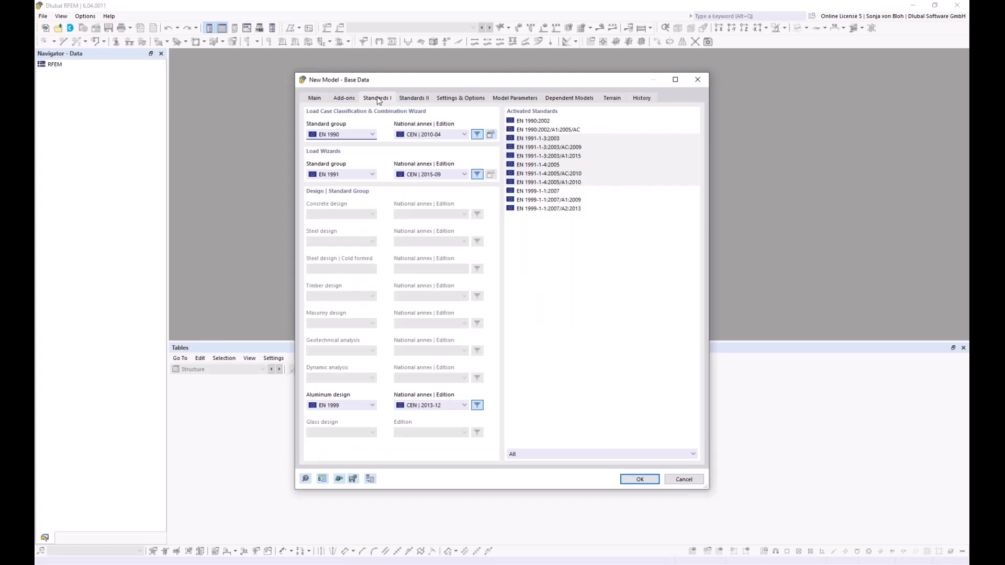
left_click(465, 135)
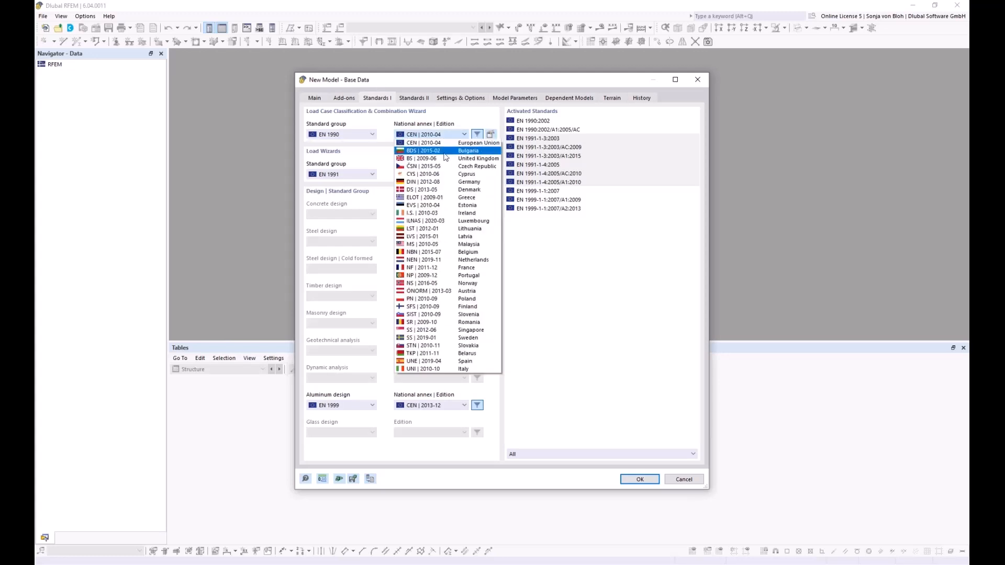
left_click(422, 184)
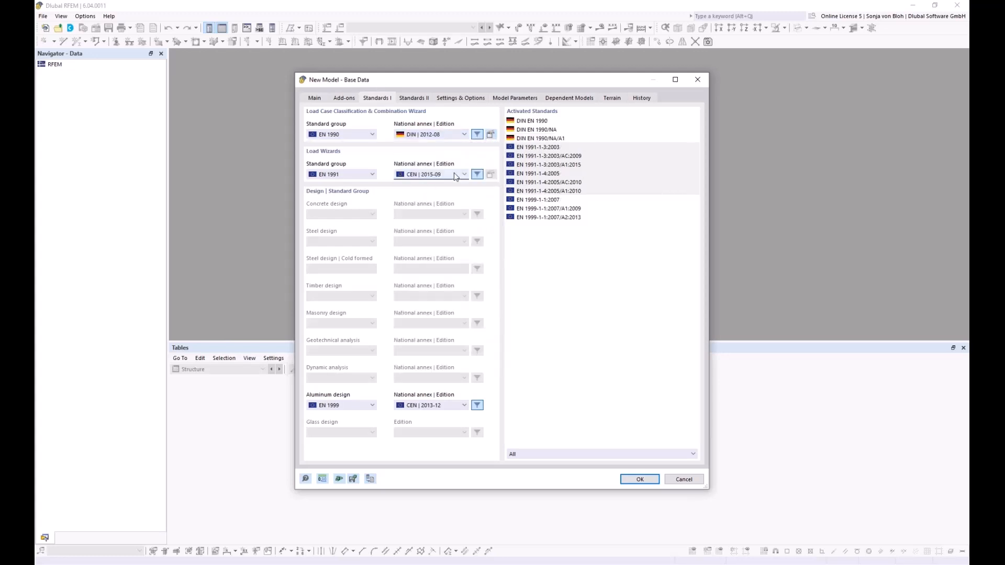
left_click(425, 175)
left_click(421, 231)
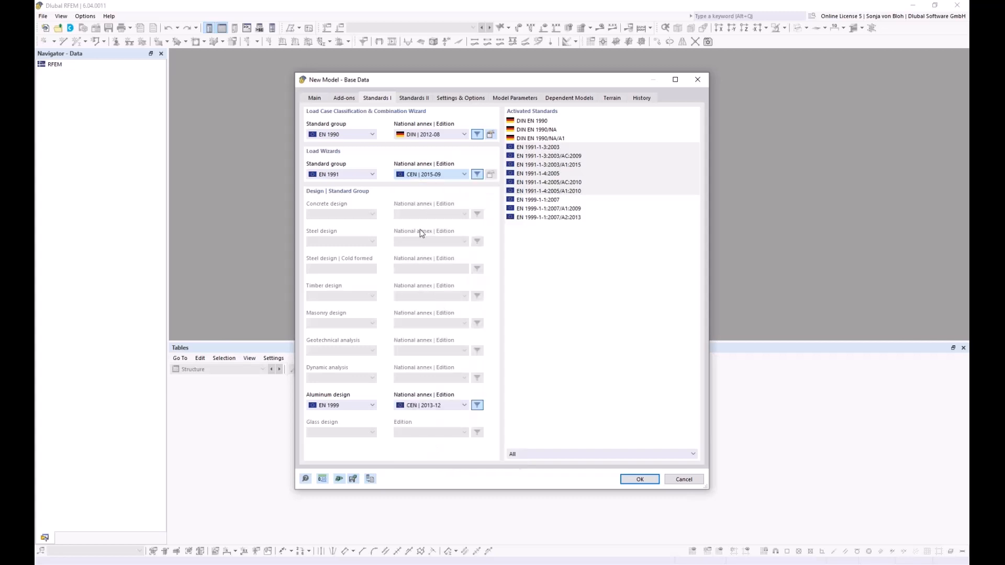
left_click(442, 405)
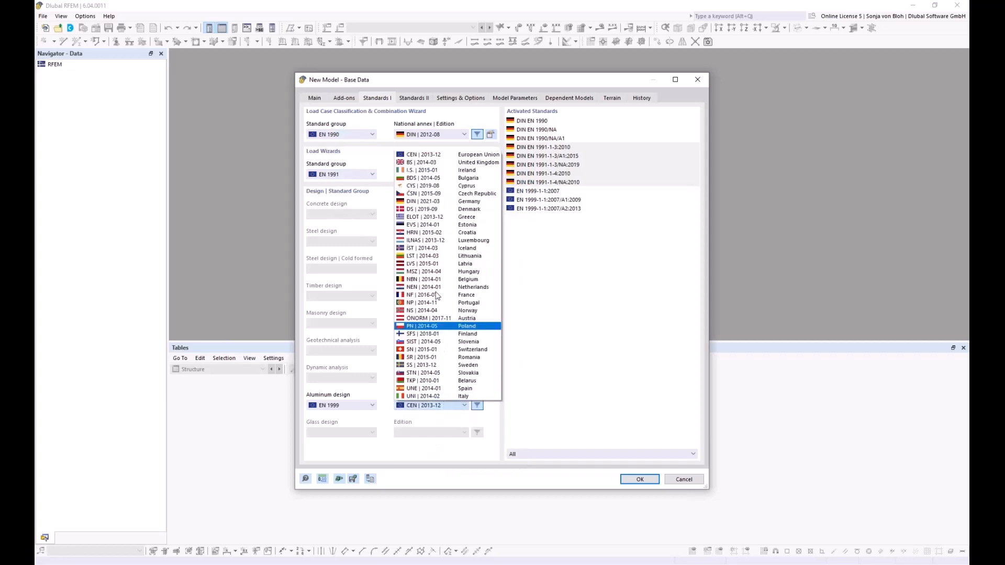
left_click(425, 201)
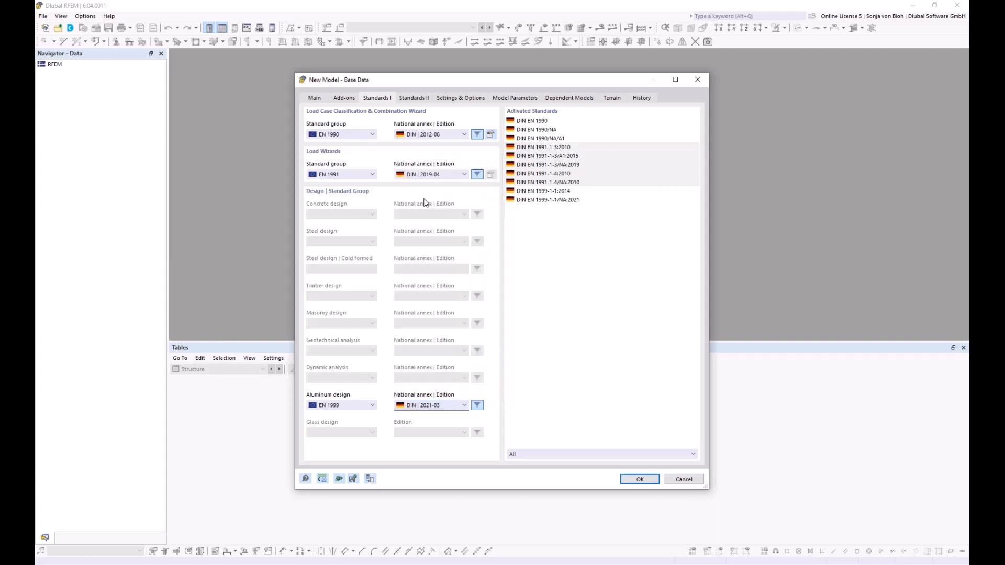
left_click(639, 479)
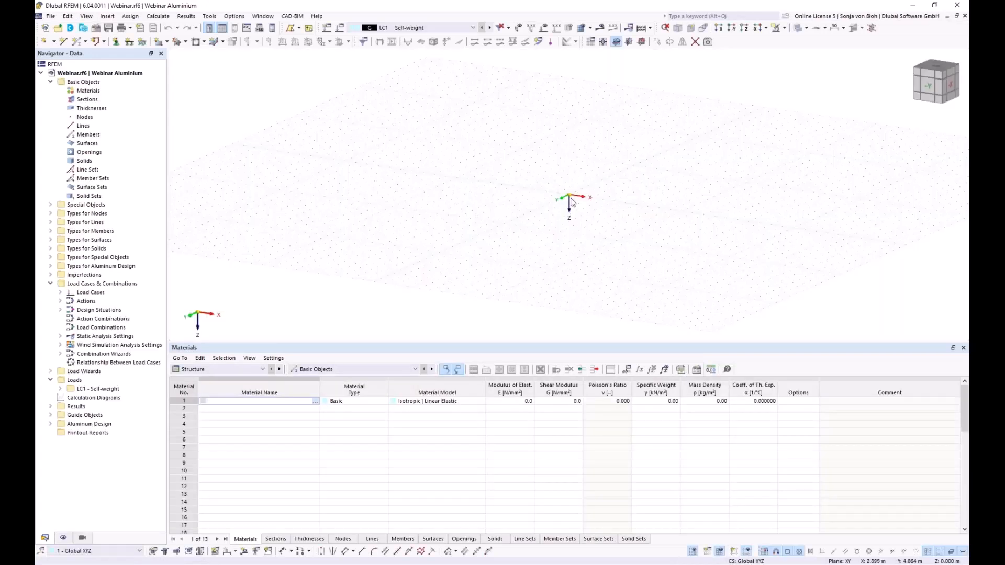
- Set YZ as the work plane, view along the X direction, and begin a new line
left_click(629, 42)
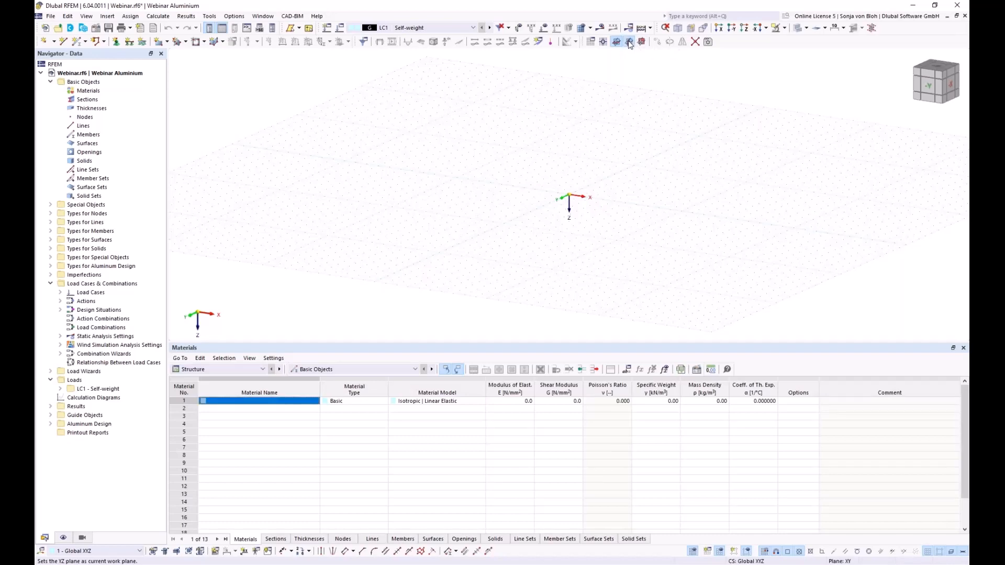
left_click(720, 29)
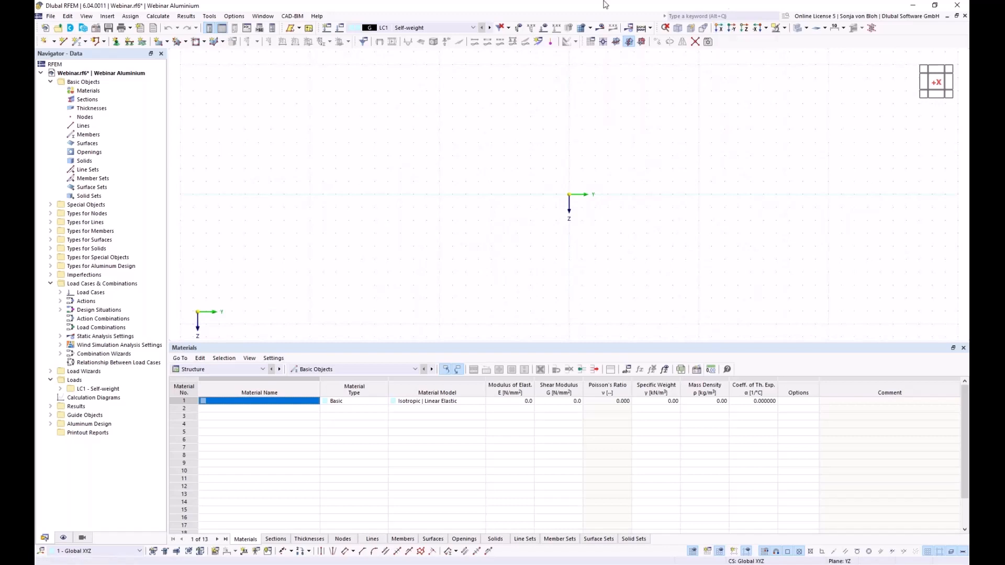
left_click(64, 41)
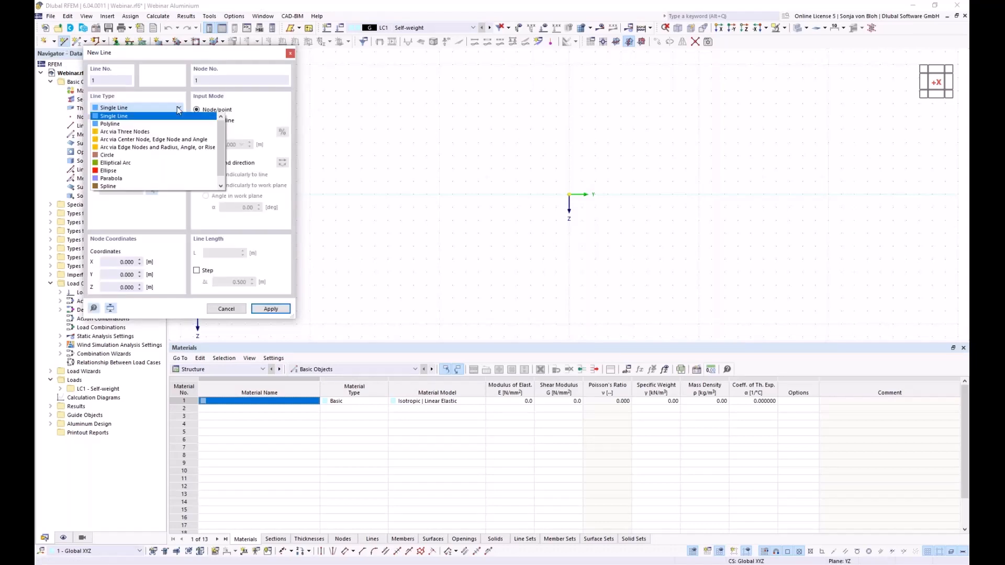
- Define an edge-nodes-and-radius arc from start node Y = -9 to end node Y = -3, Z = -5.5
left_click(140, 149)
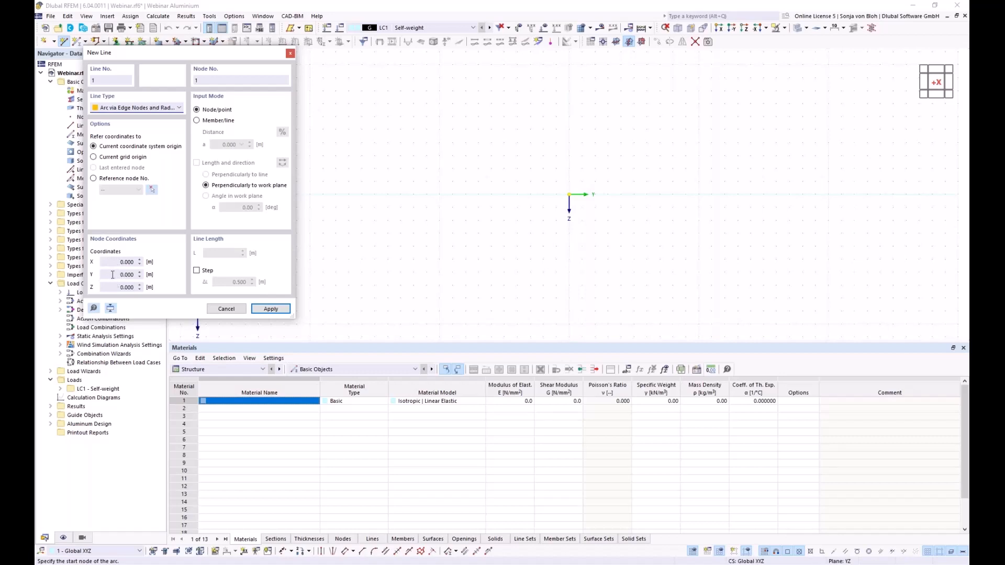
left_click(113, 274)
key("BackSpace")
key("Tab")
left_click(262, 309)
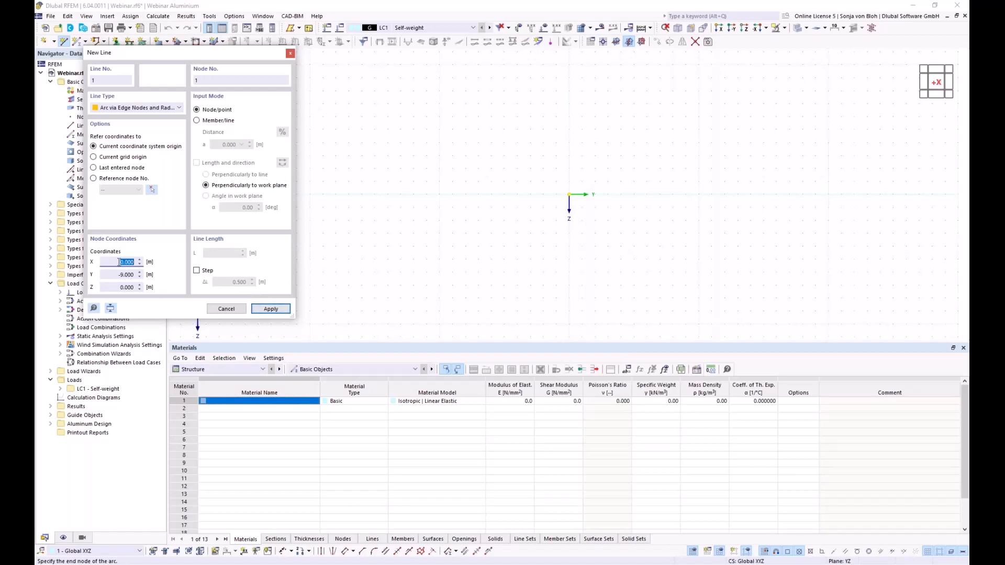
key("Tab")
key("BackSpace")
type("-3")
key("Tab")
type("-5")
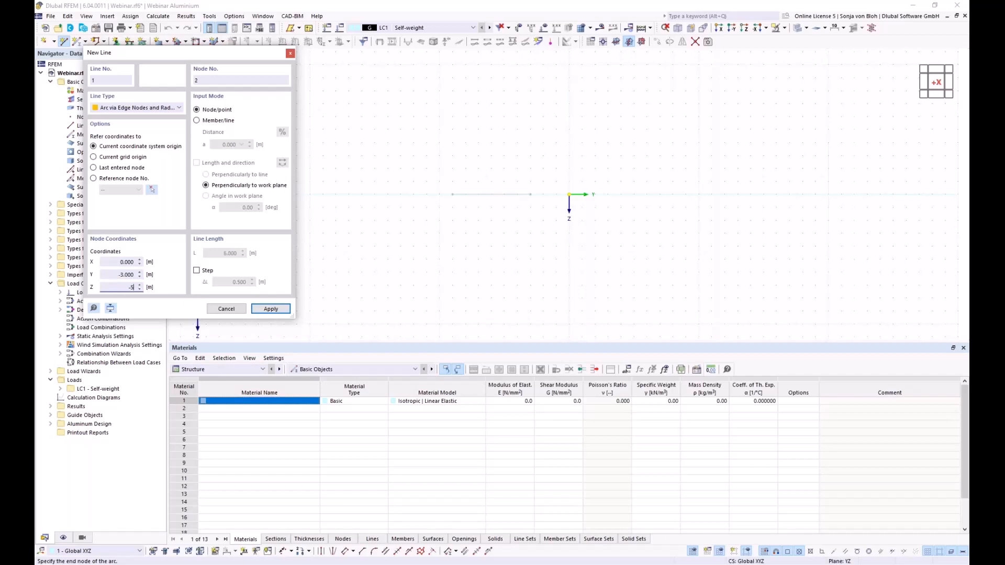
type(",5")
left_click(260, 308)
- Give the arc a 9 m radius and finish drawing line 1
left_click_drag(141, 55, 636, 138)
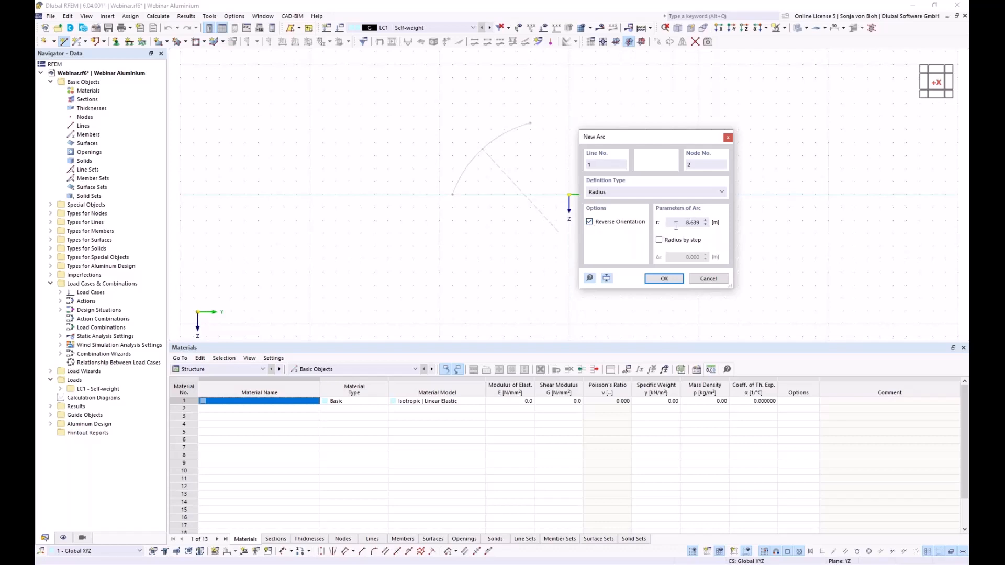
left_click_drag(676, 226, 699, 221)
type("9")
left_click(664, 278)
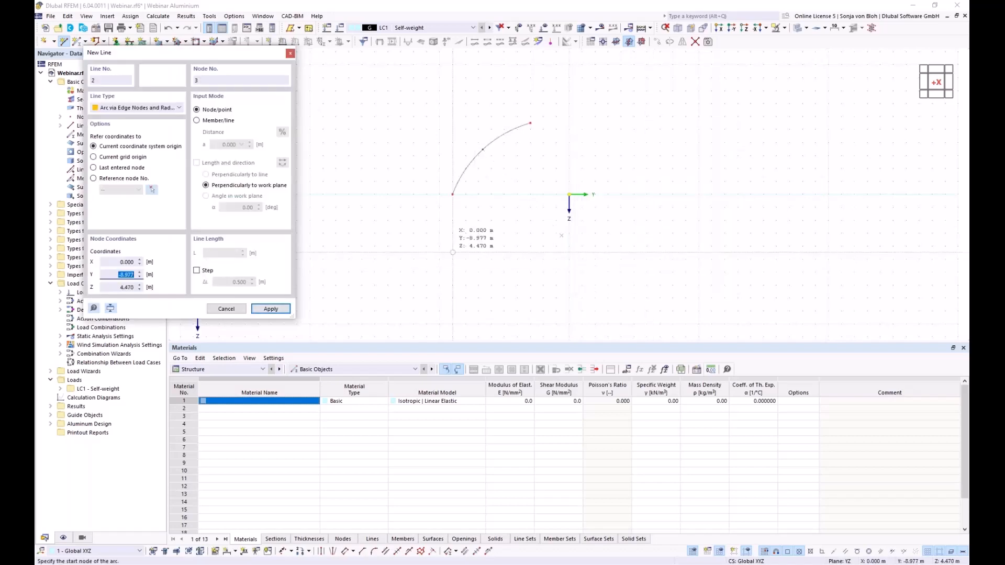
key("Escape")
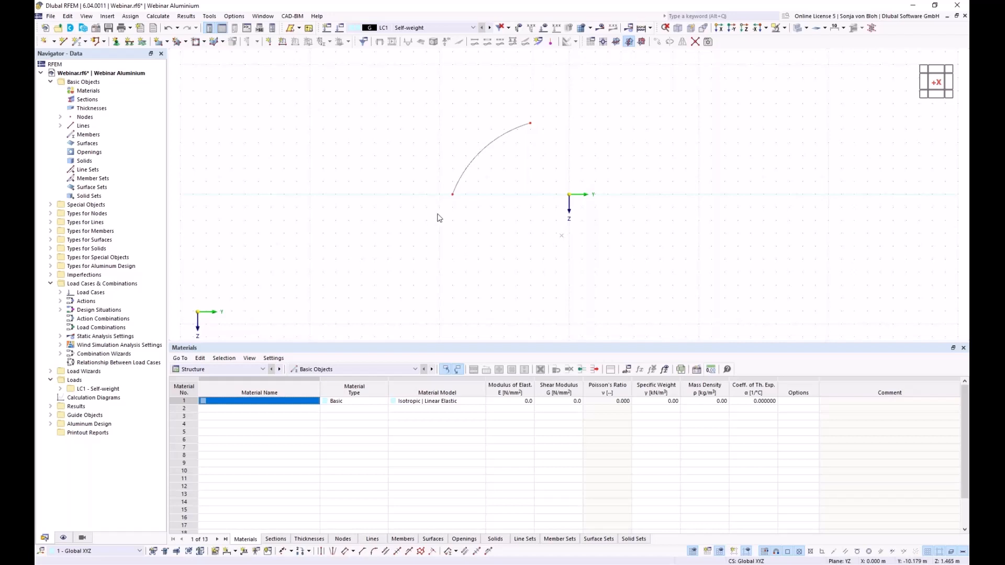
- Divide the arc line with 3 intermediate nodes
right_click(479, 159)
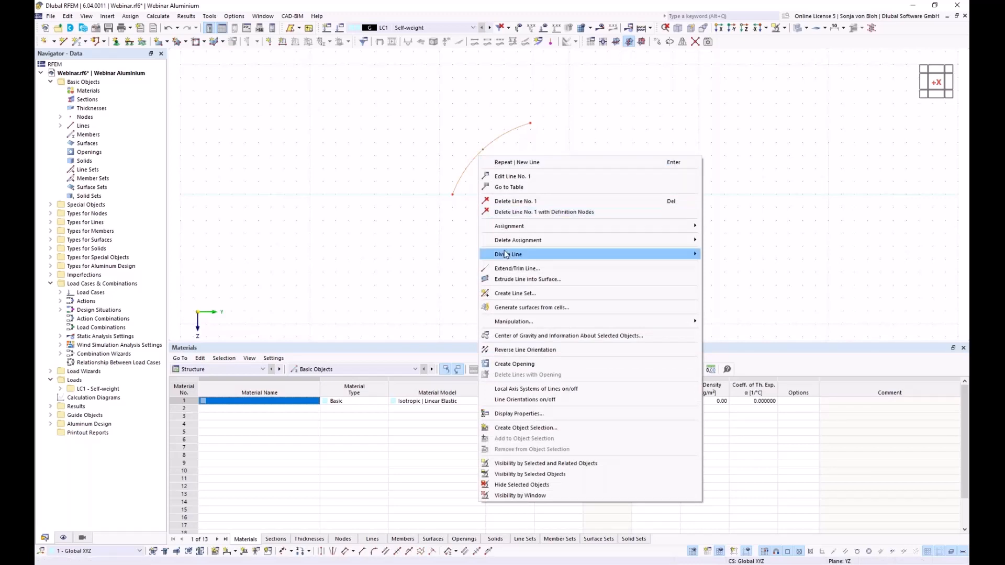
mouse_move(505, 254)
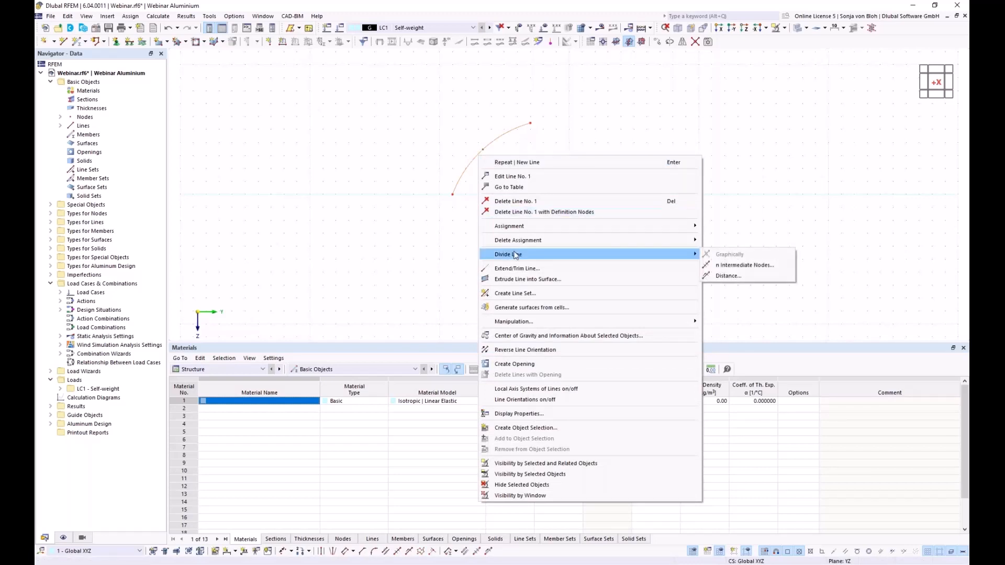
left_click(734, 266)
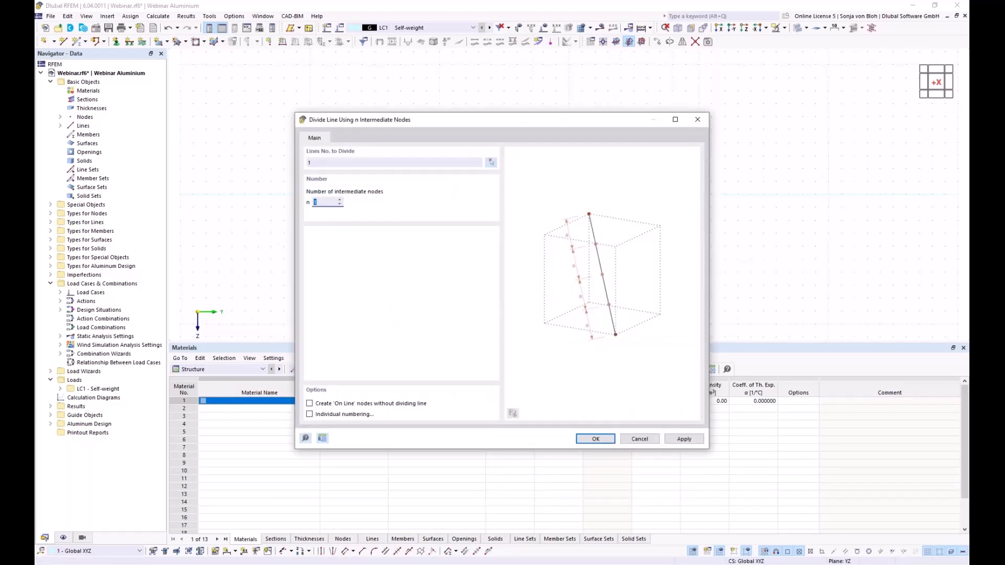
type("3")
left_click(599, 439)
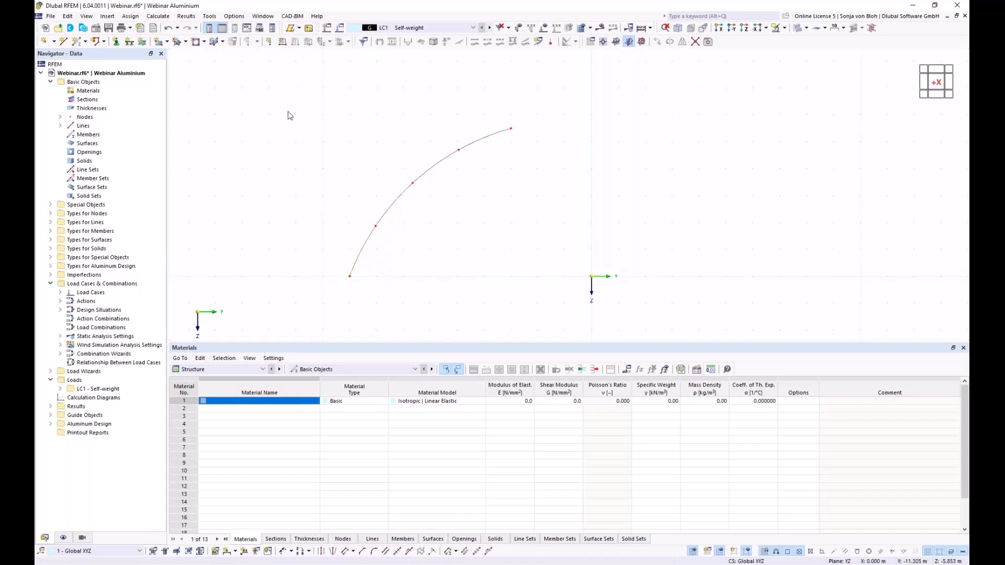
- Delete the four arc lines, keeping only the five nodes
left_click_drag(258, 78, 567, 312)
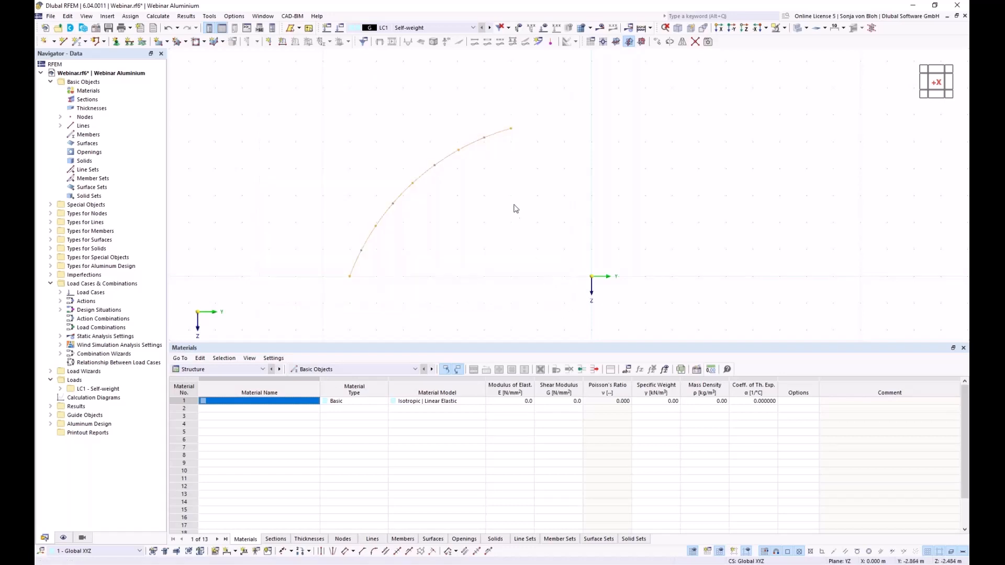
right_click(471, 150)
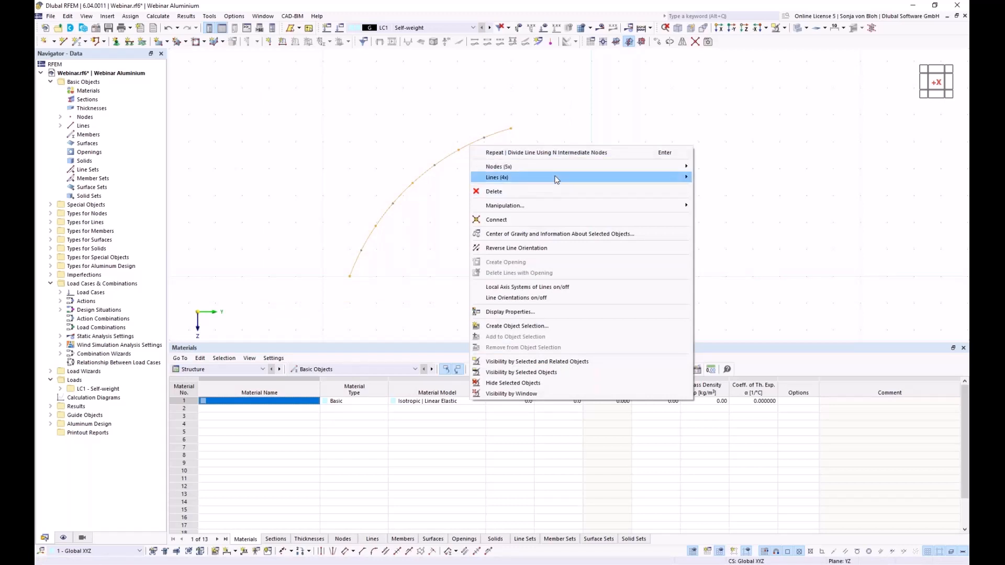
mouse_move(556, 179)
left_click(715, 202)
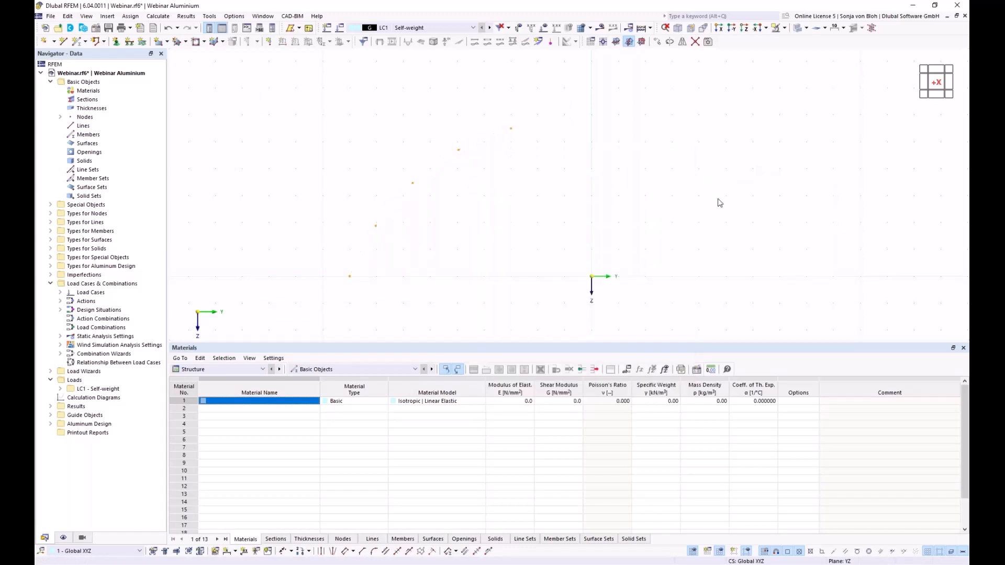
left_click(531, 217)
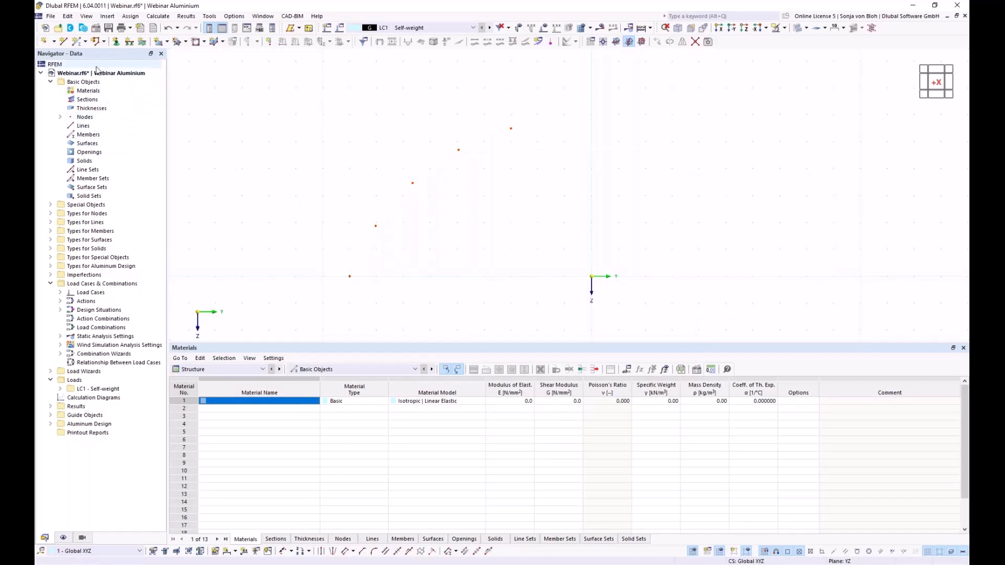
- Give a new single member section 1, the Aluprofil profile imported from RSECTION (EN AW-6061 T6)
left_click(77, 41)
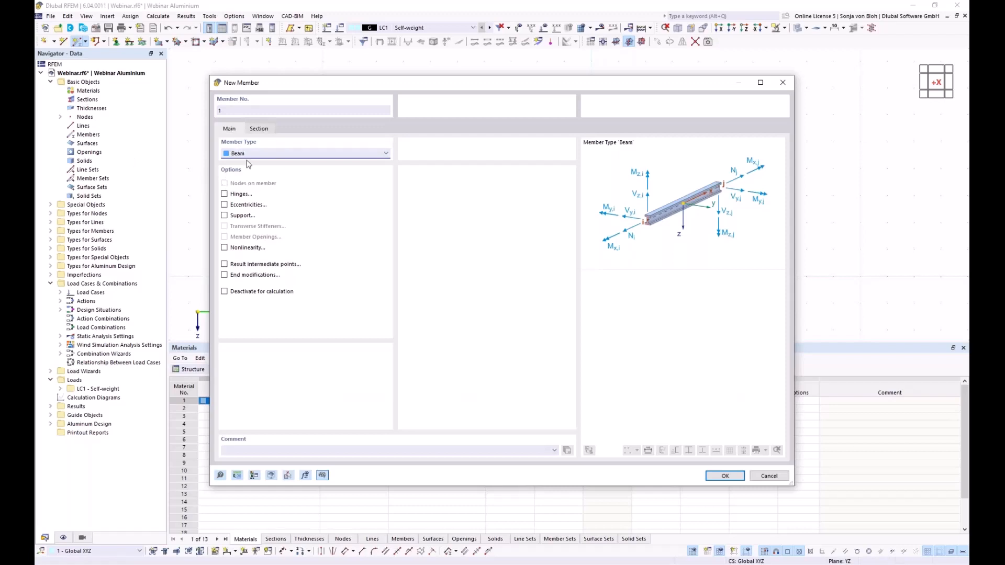
left_click(266, 131)
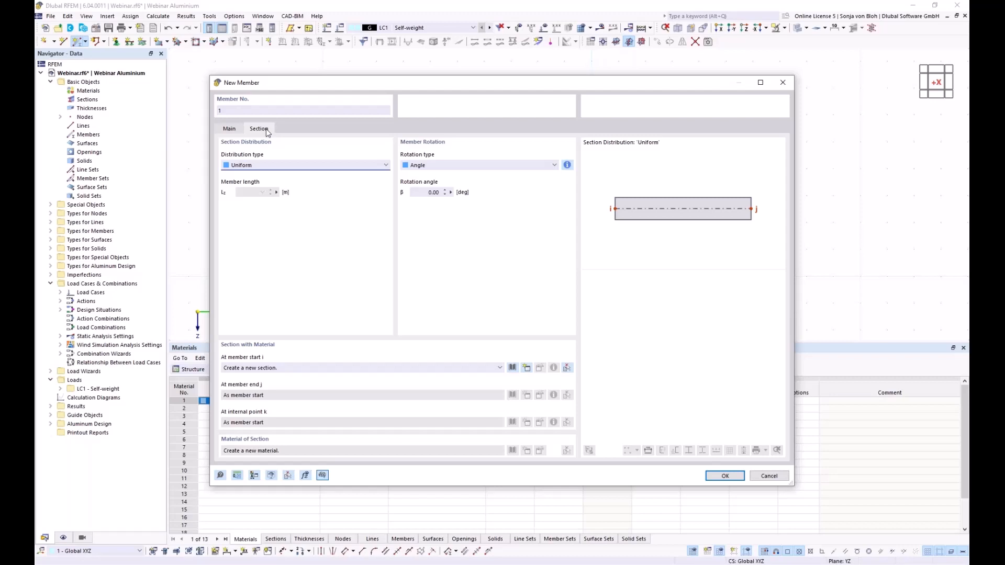
left_click(526, 368)
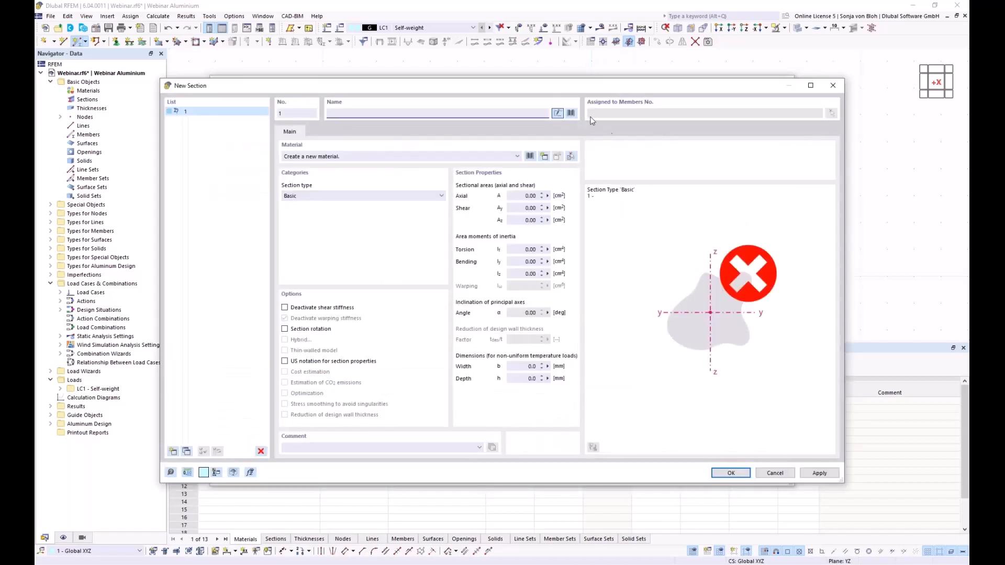
left_click(571, 113)
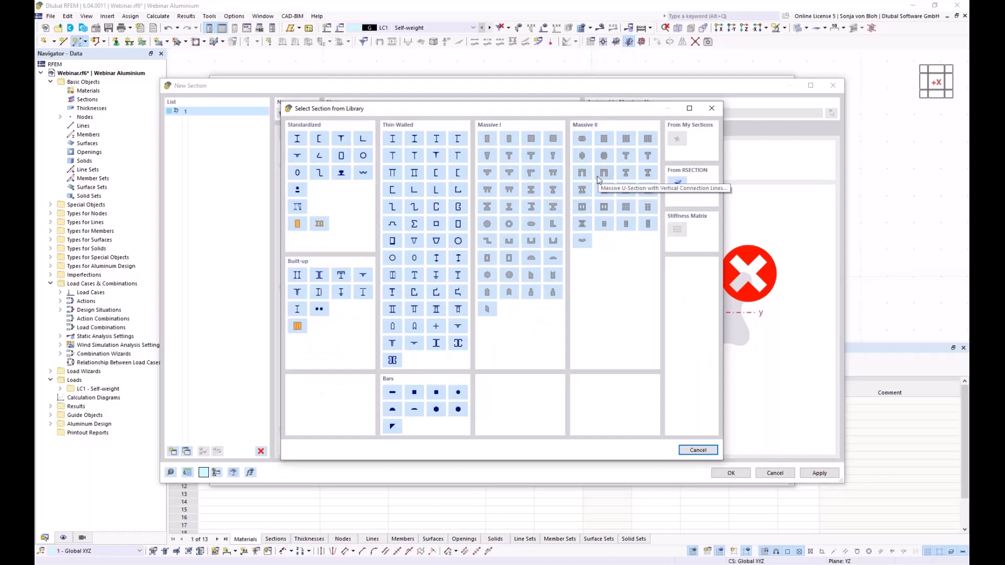
left_click(677, 184)
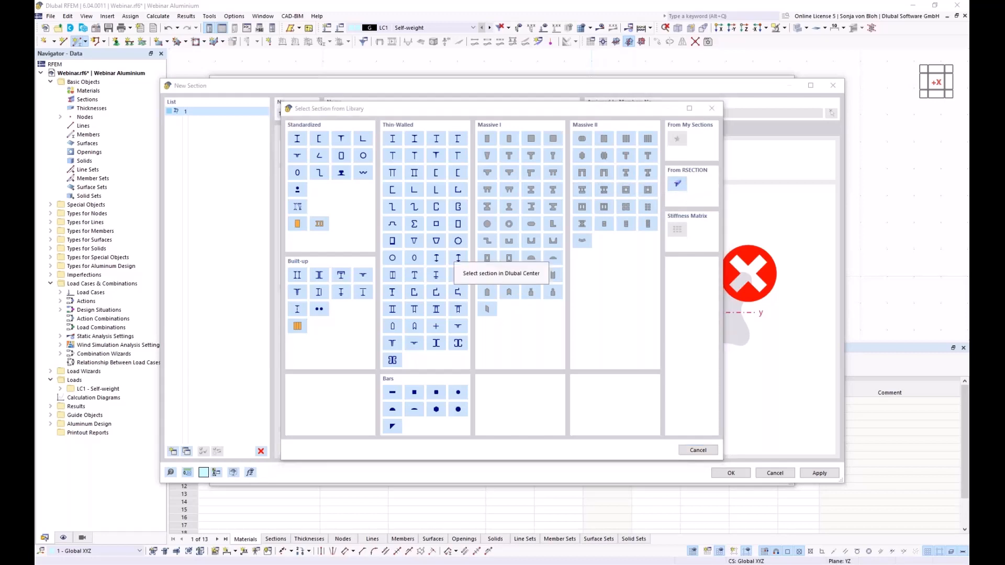
left_click(400, 221)
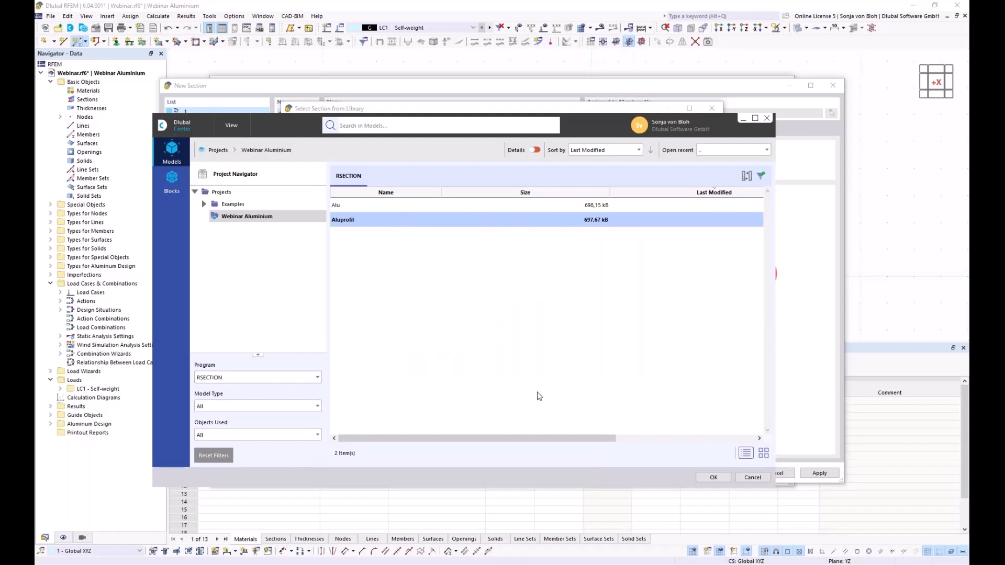
left_click(714, 477)
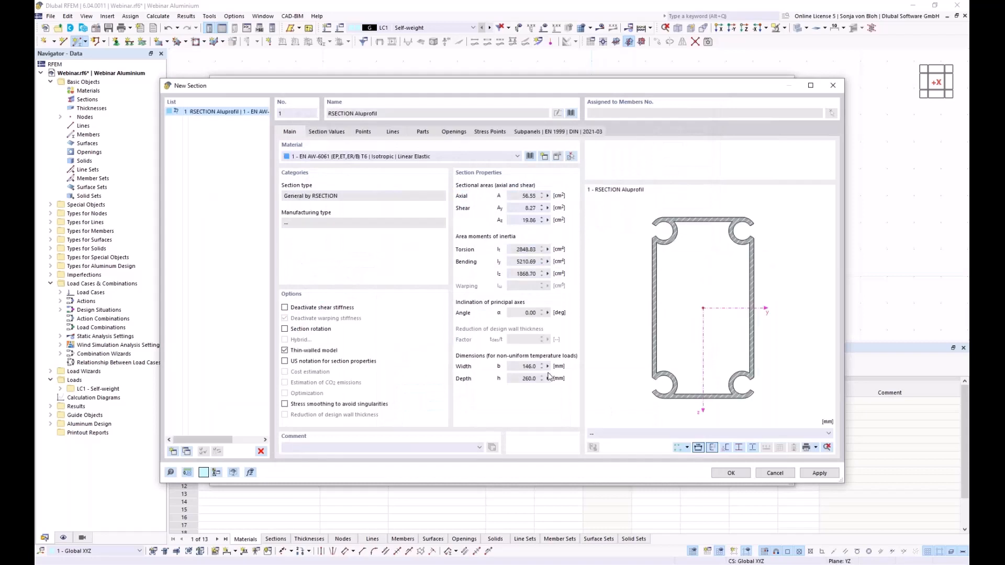
left_click(730, 474)
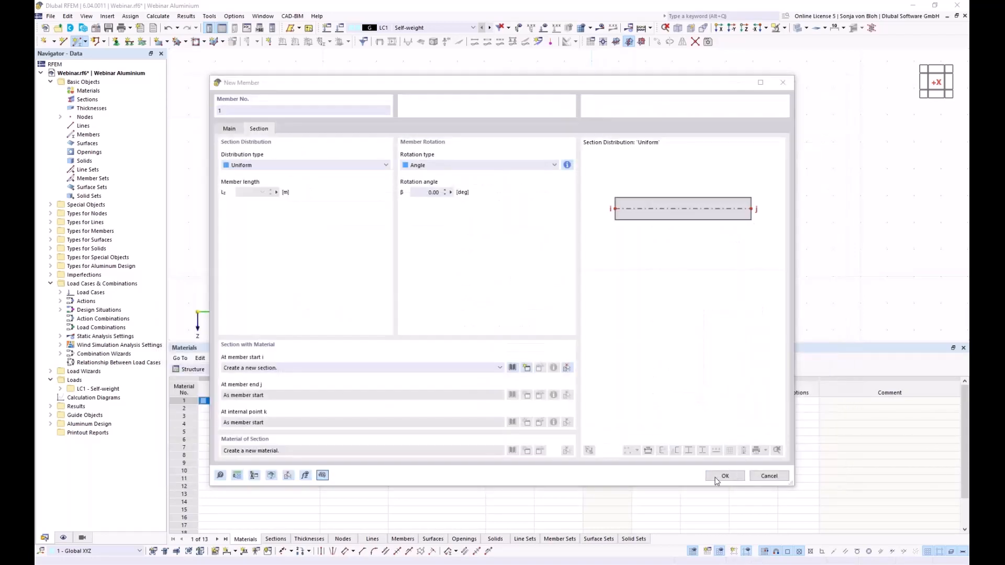
left_click(719, 473)
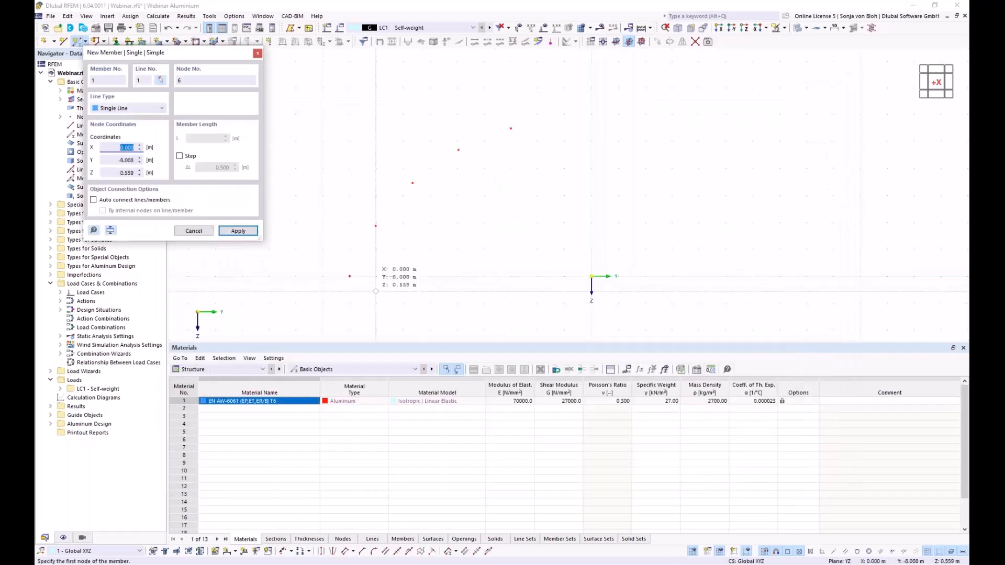
- Draw members 1–4 through the five arc nodes from bottom to top
left_click(377, 260)
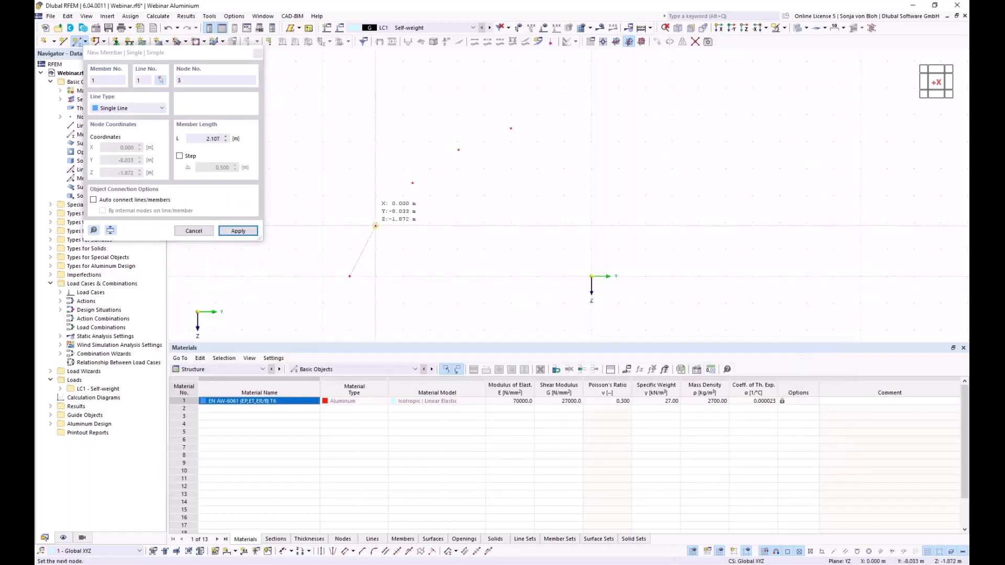
left_click(375, 227)
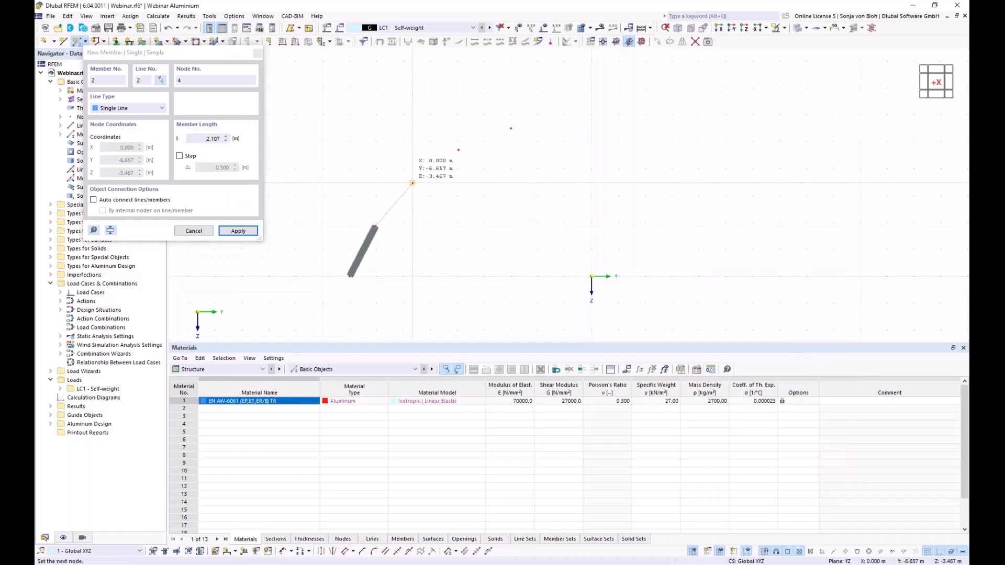
left_click(413, 182)
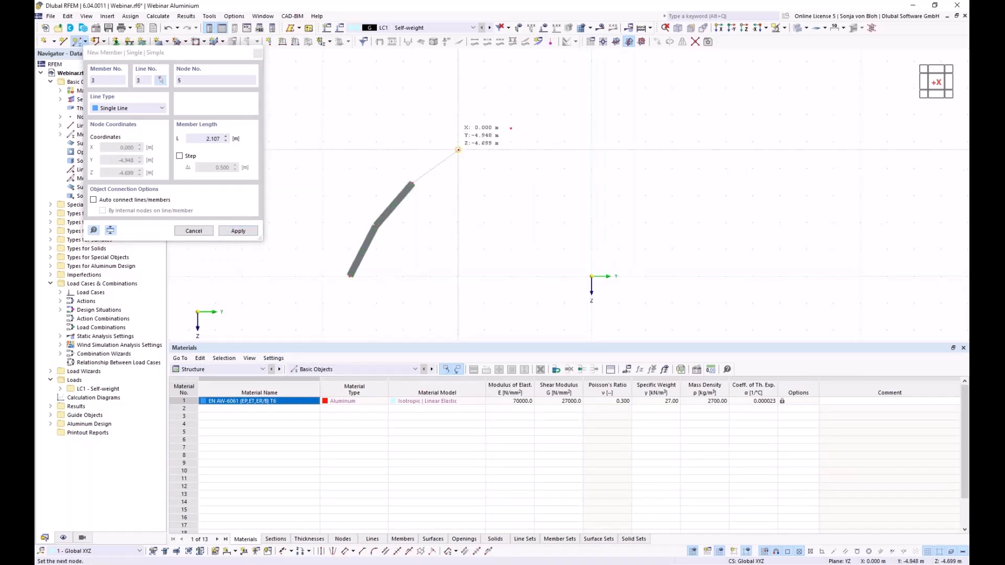
left_click(458, 150)
left_click(510, 129)
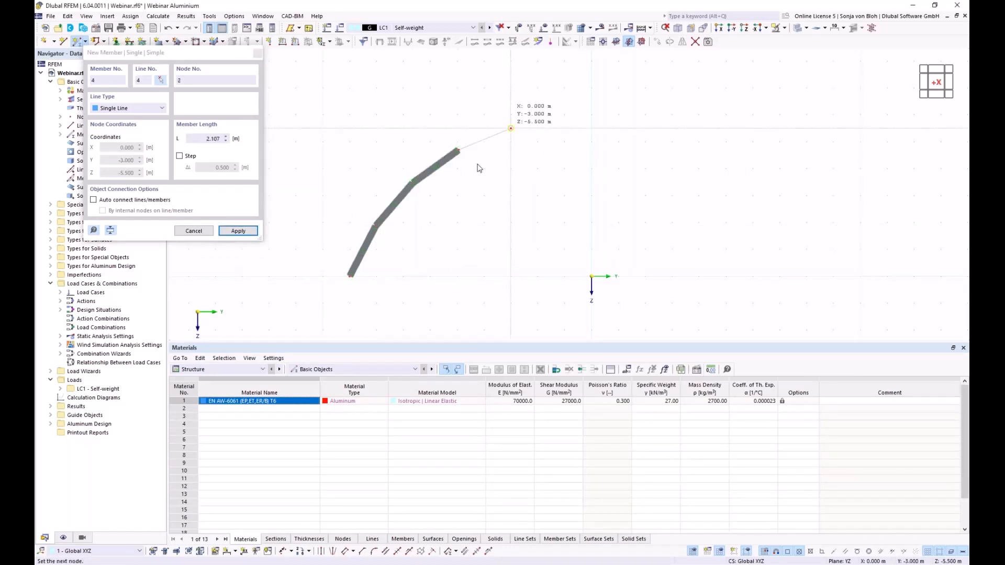
right_click(510, 169)
right_click(509, 169)
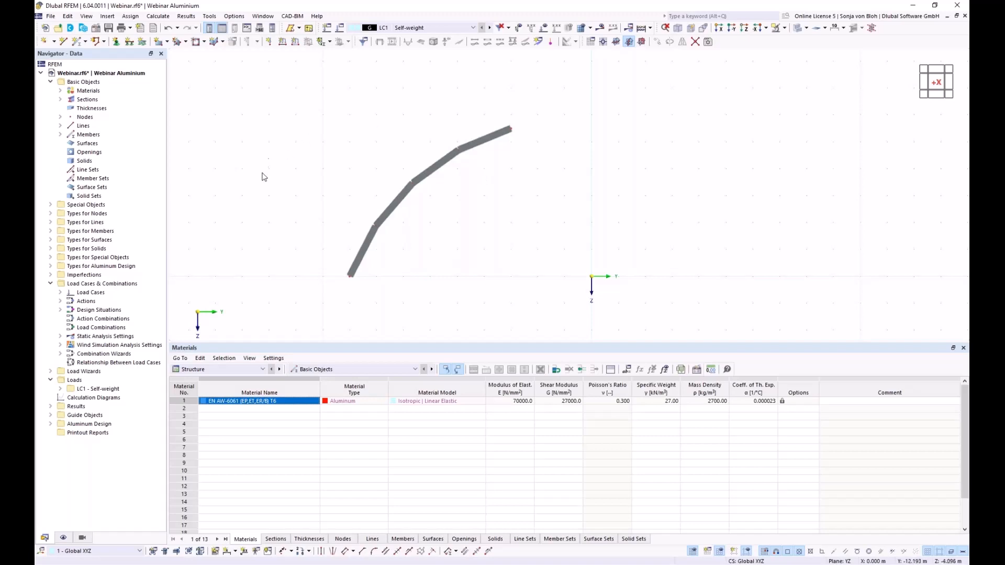
left_click(51, 205)
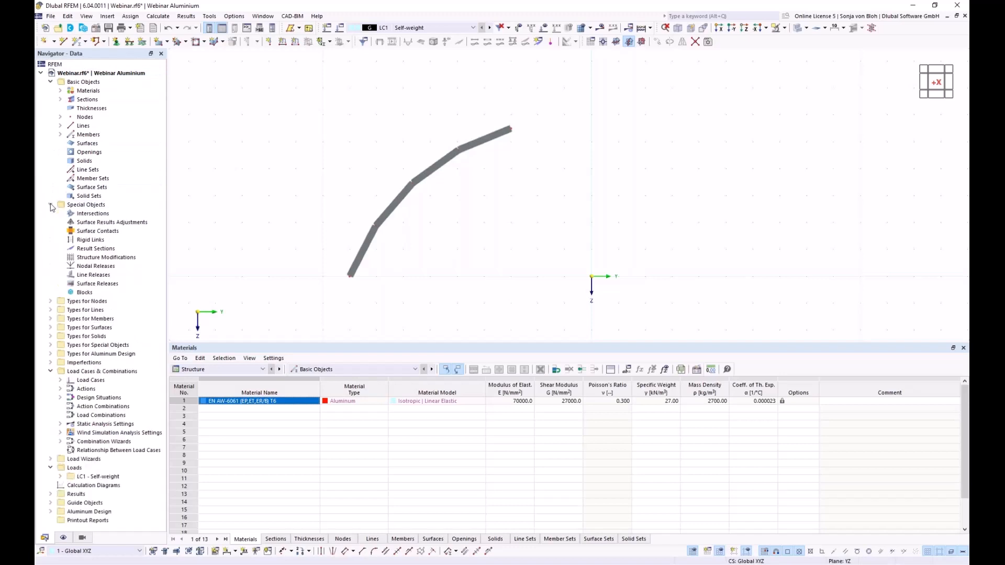
- Create a new block under Special Objects > Blocks and show its empty JavaScript page
right_click(95, 294)
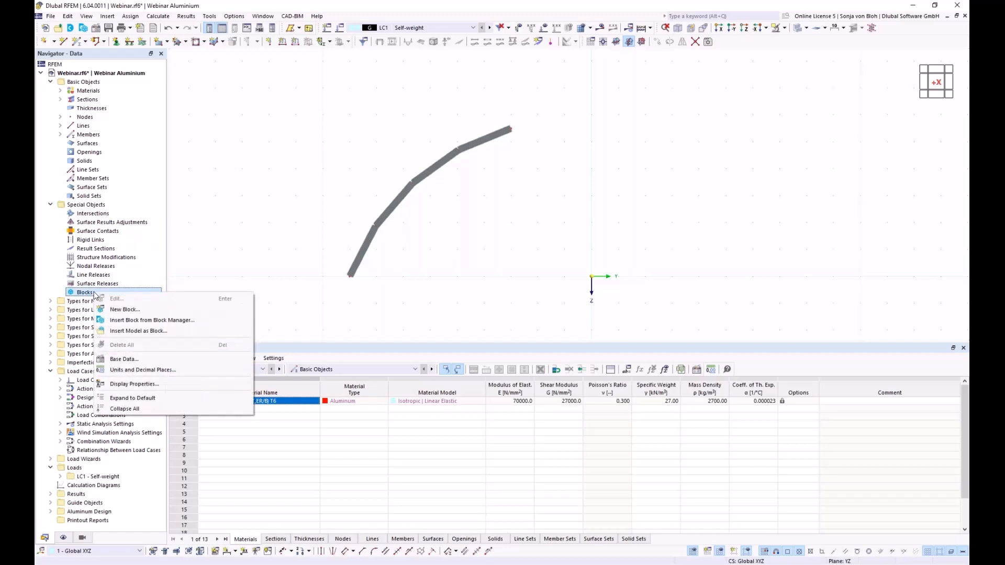
left_click(121, 311)
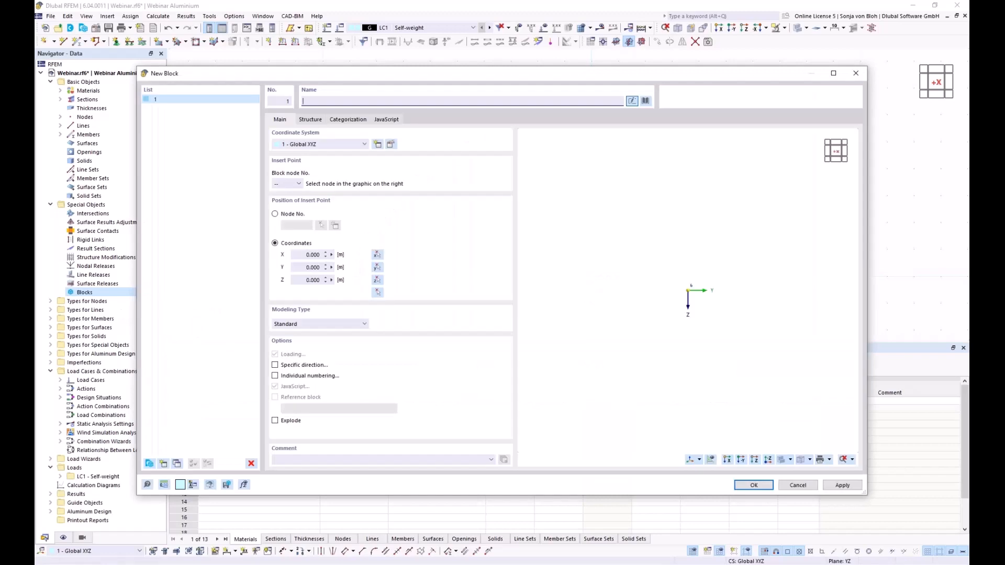
left_click(391, 123)
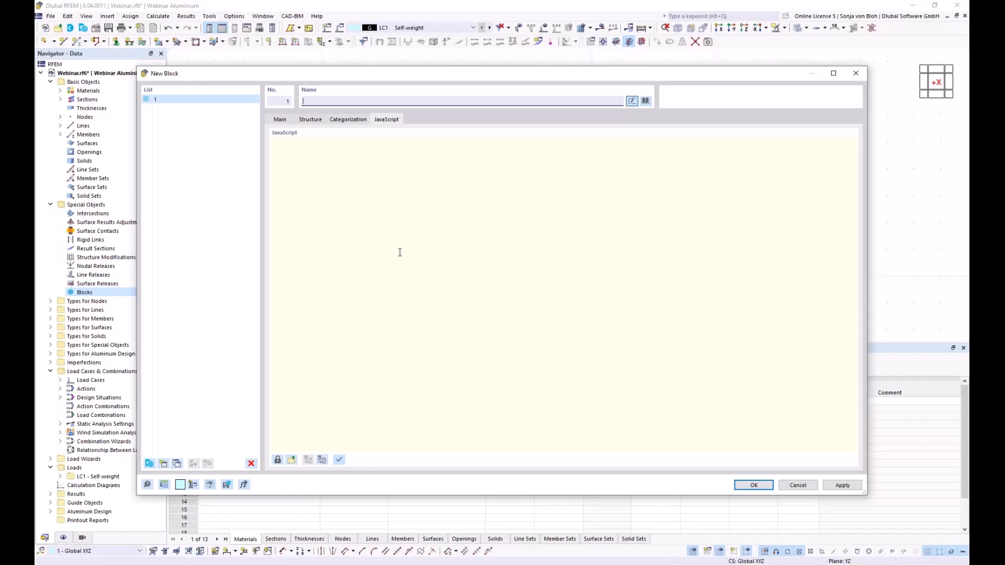
- Load 'Bogen mittels Randknoten und Radius.js' into block 1 and apply the script
left_click(291, 460)
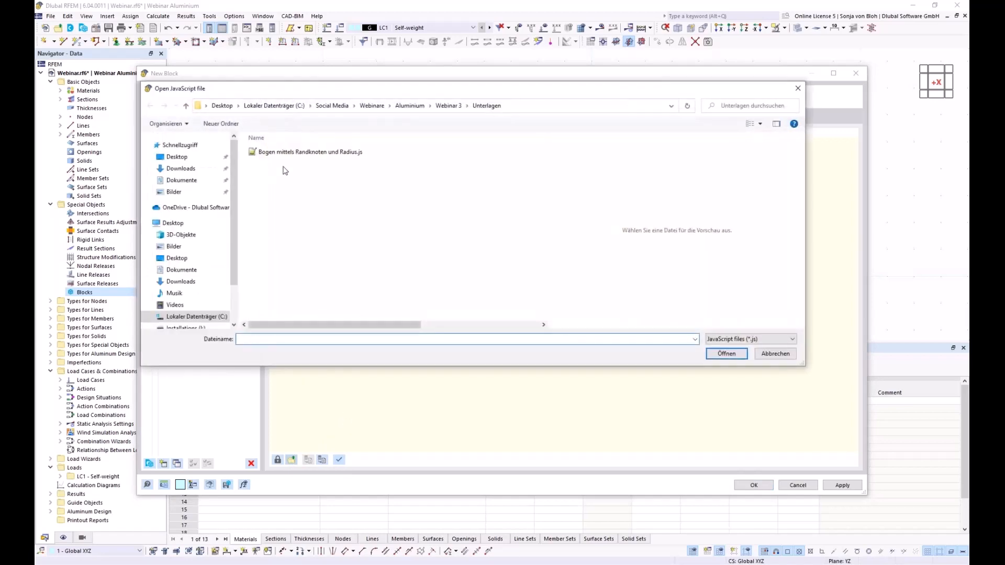
left_click(297, 154)
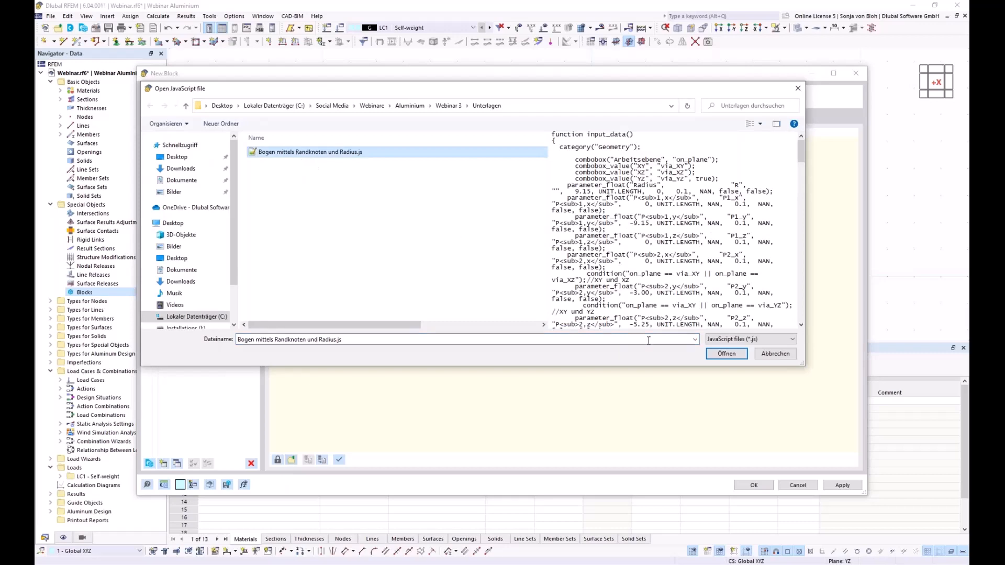
left_click(735, 354)
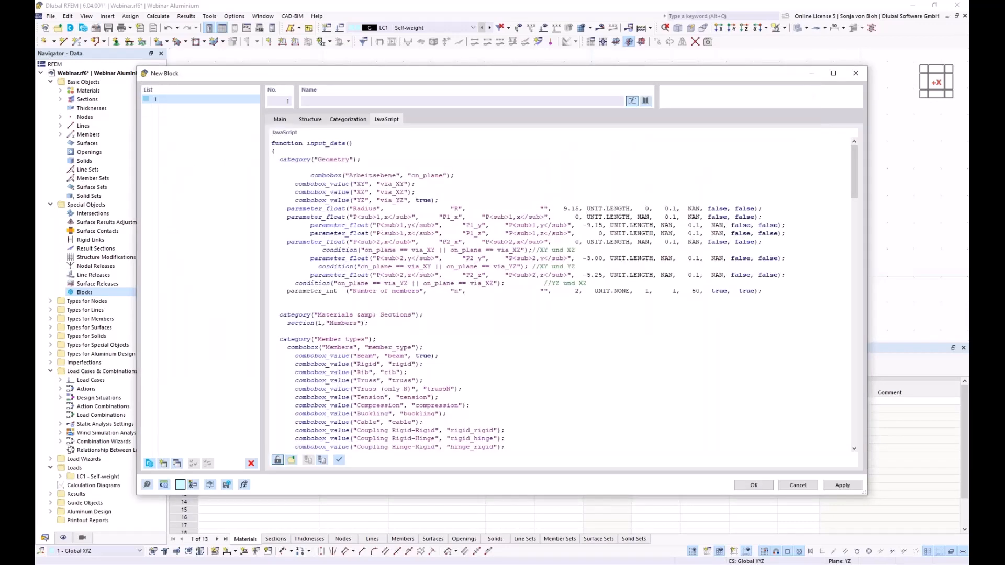
left_click(340, 461)
- Save the script as block 'Arched beams' in category Beams | Arched Beams, then close the editor
left_click(226, 485)
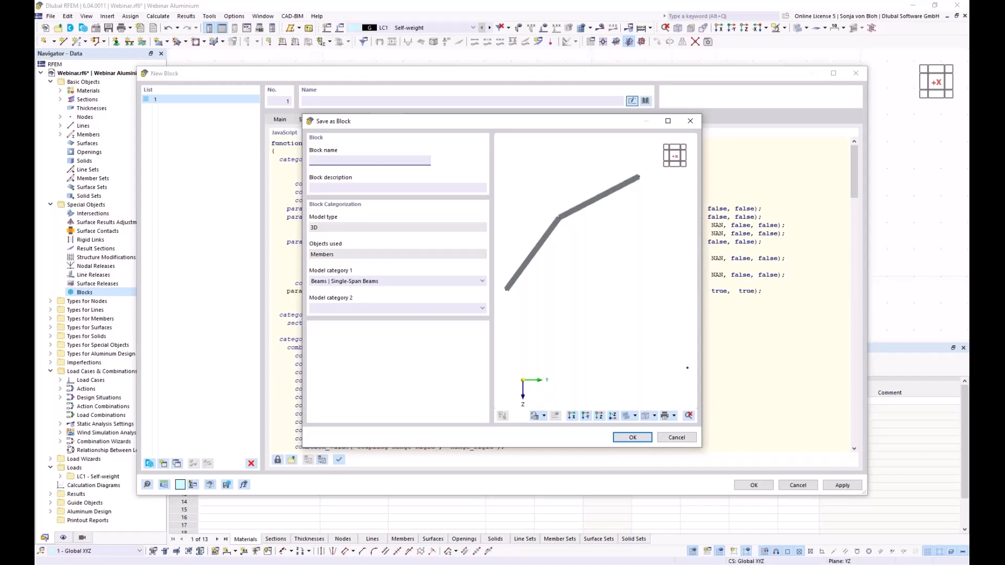
type("Arched beams")
left_click(481, 281)
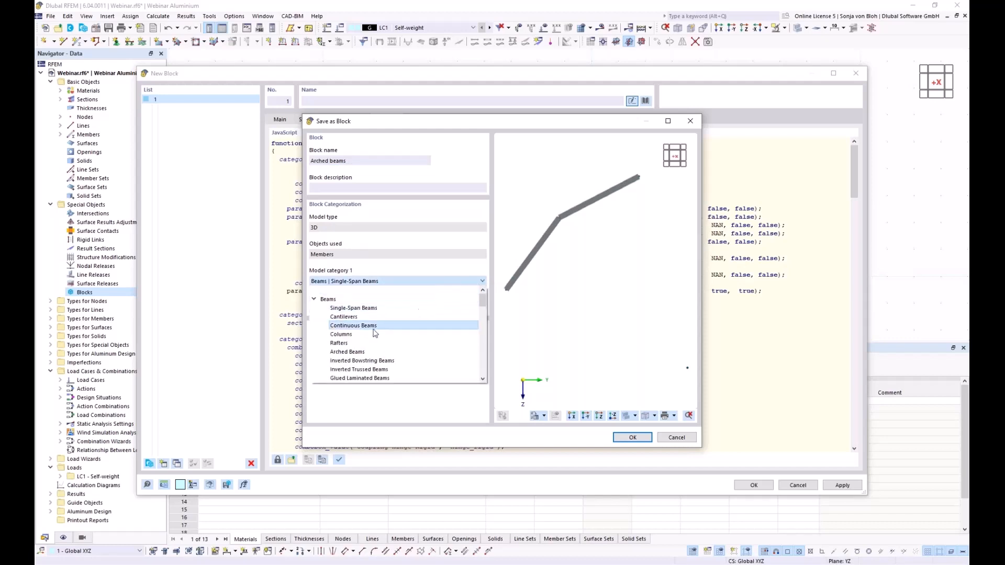
left_click(350, 352)
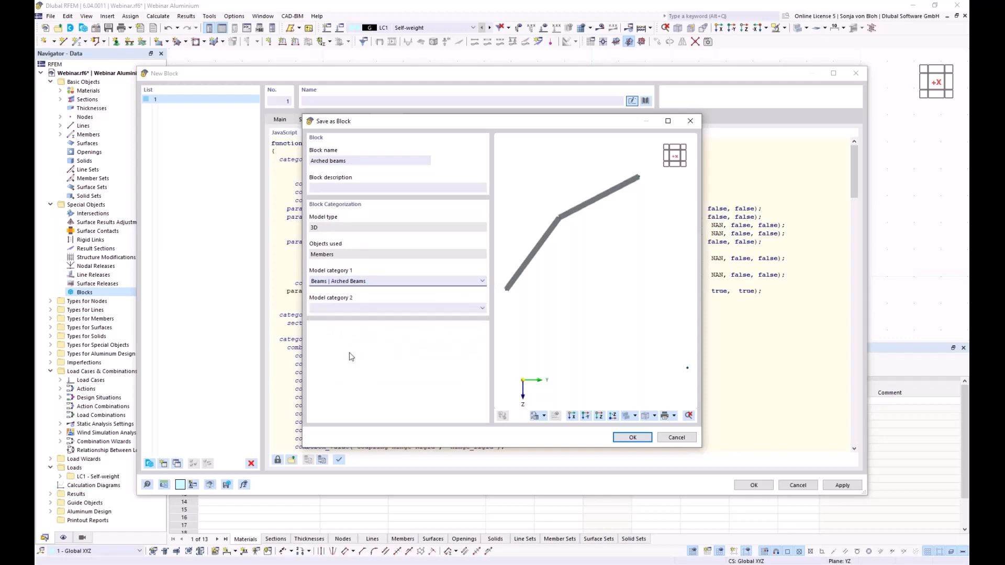
left_click_drag(384, 126, 344, 149)
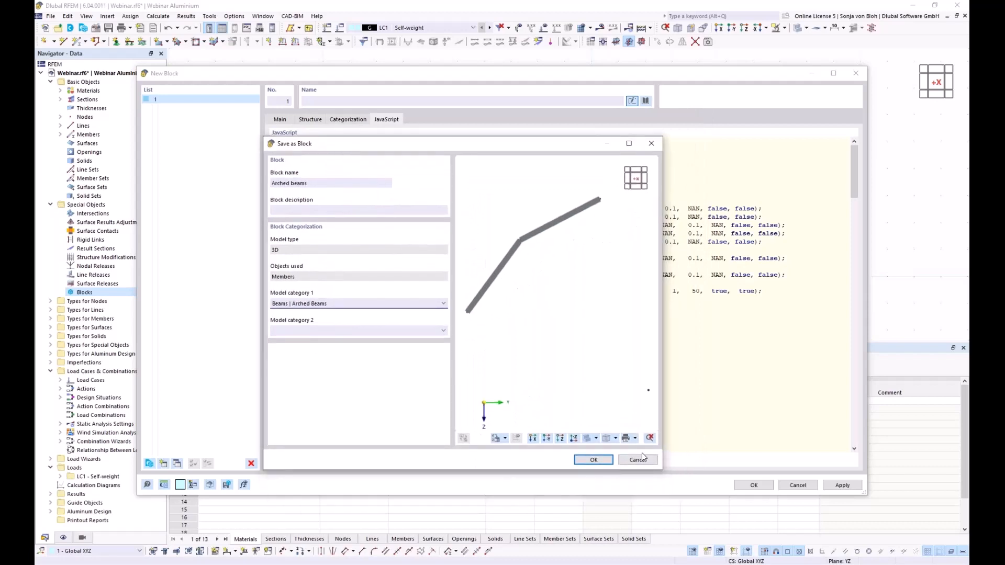
left_click(595, 460)
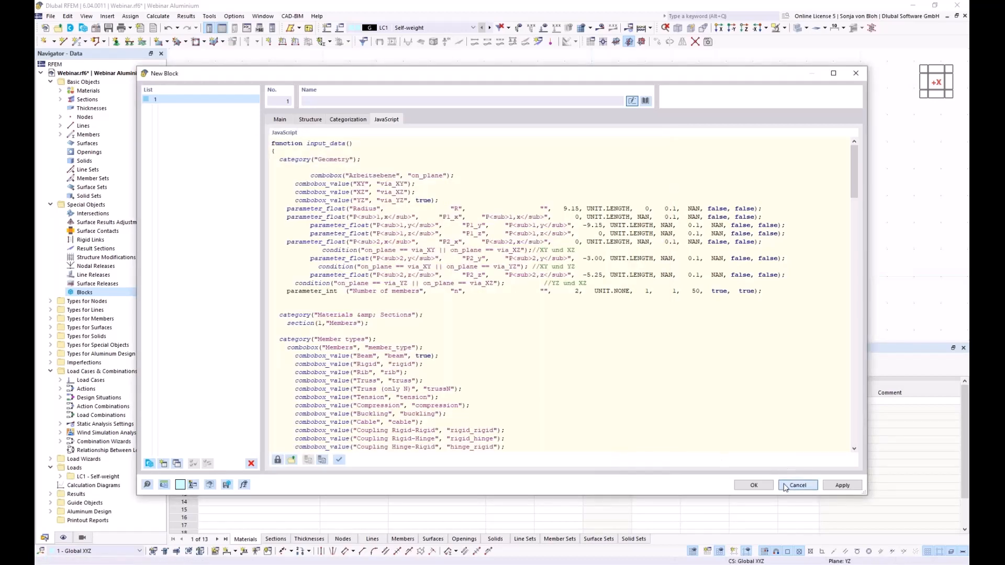
left_click(809, 485)
scroll(344, 158, "down", 3)
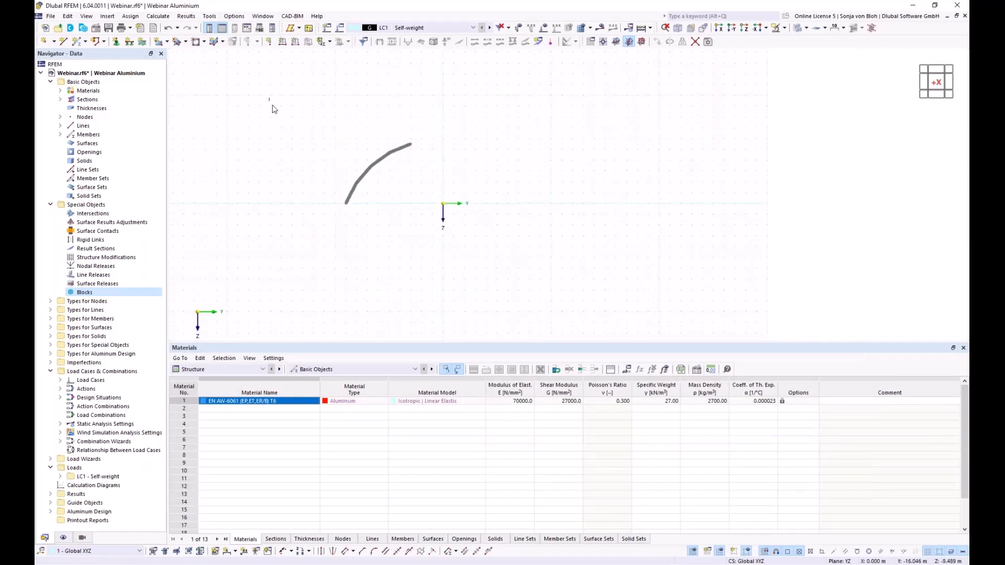
- Delete the old curved member and insert 'Arched beams' from the Beams > Arched Beams library
left_click_drag(270, 99, 640, 301)
key("Delete")
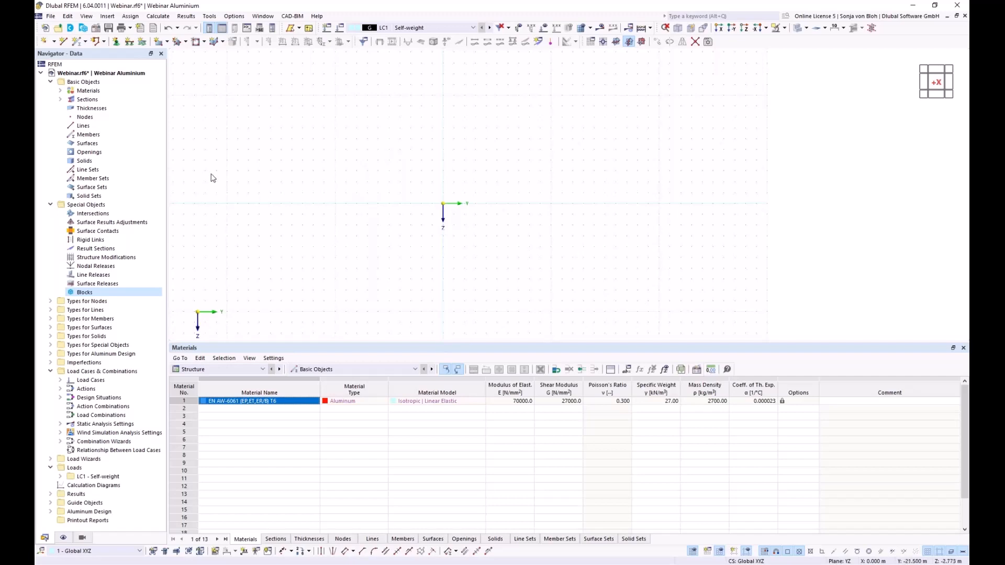
left_click(84, 28)
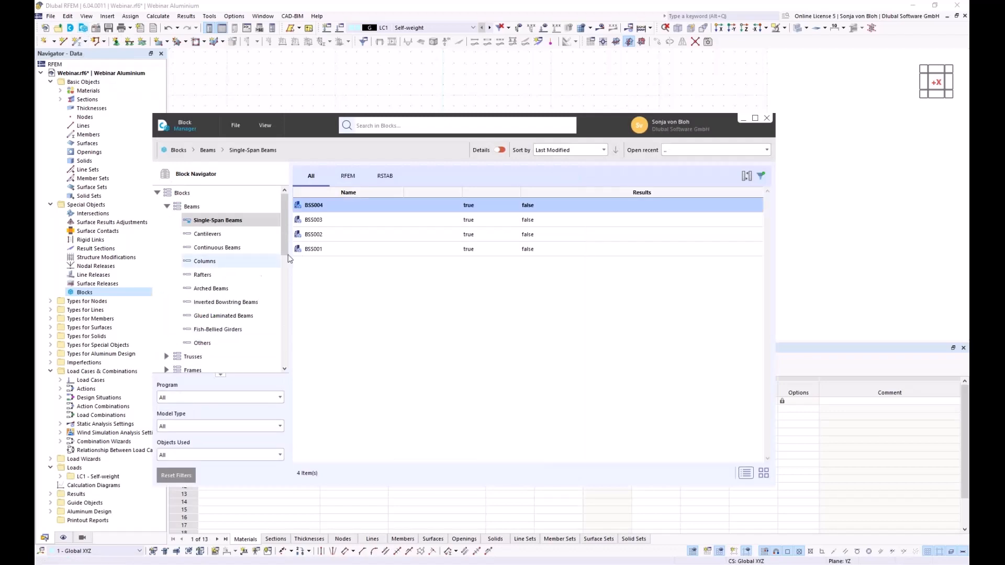
left_click(209, 289)
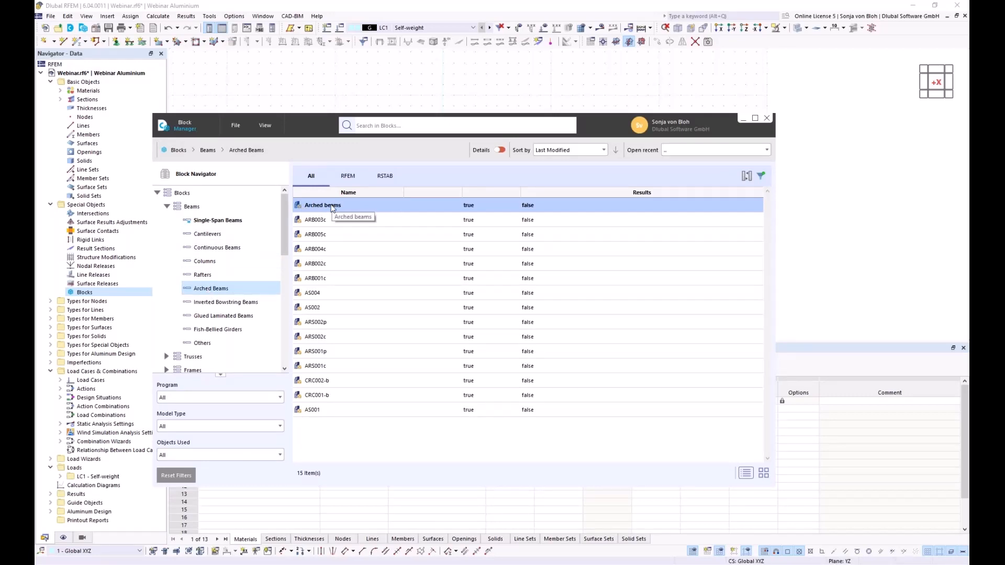
double_click(331, 208)
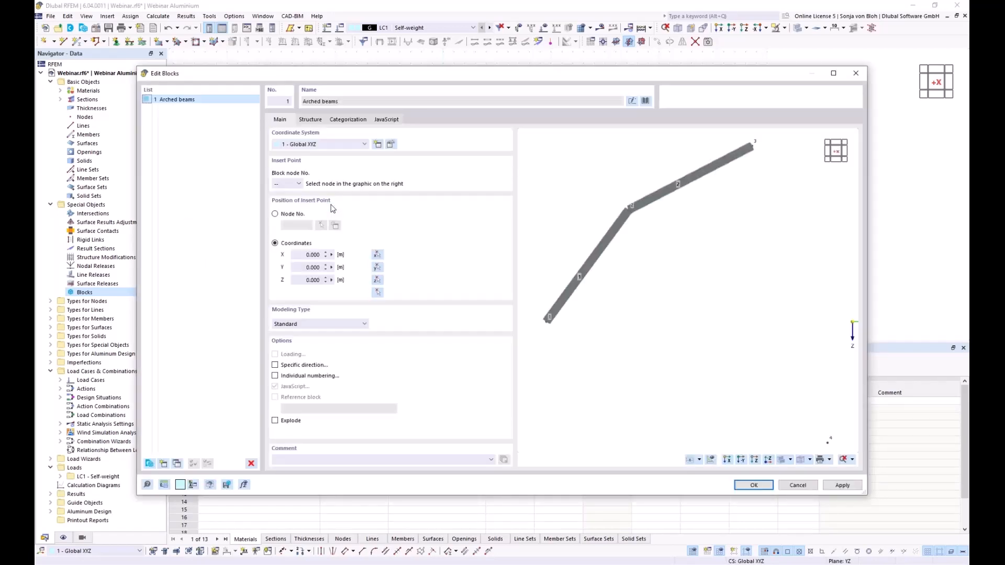
- Set the arch block's radius to 9 m
left_click(305, 121)
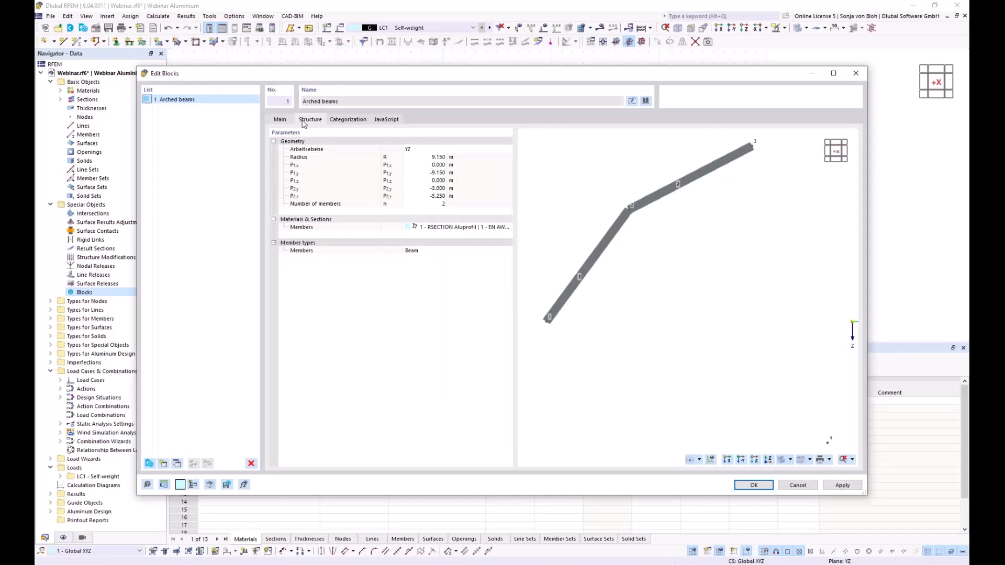
left_click(423, 159)
left_click(424, 158)
type("9")
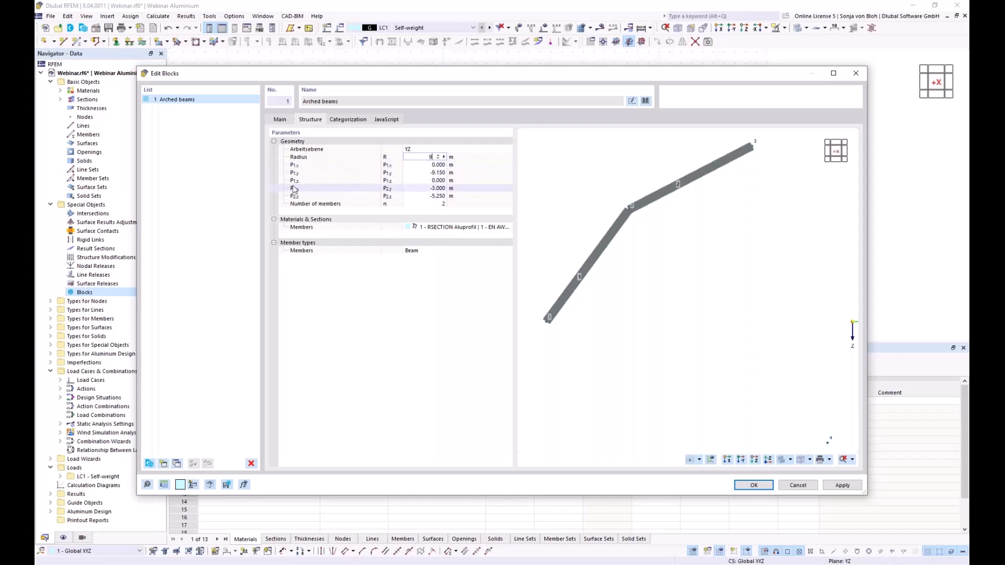
left_click(417, 165)
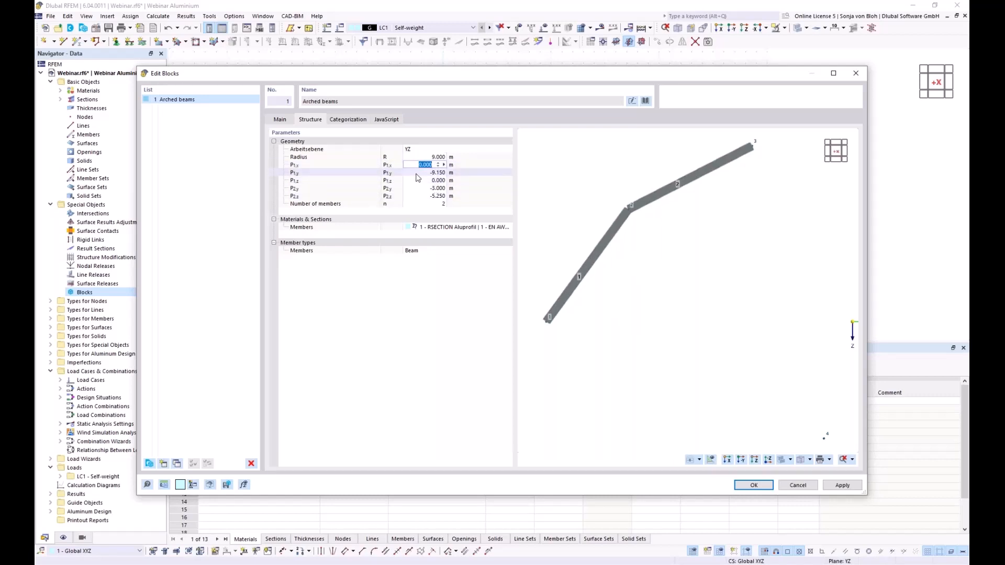
- Set P1y to −9 m and P2z to −5.5 m, use 4 members, and confirm the block
left_click(418, 174)
type("-9")
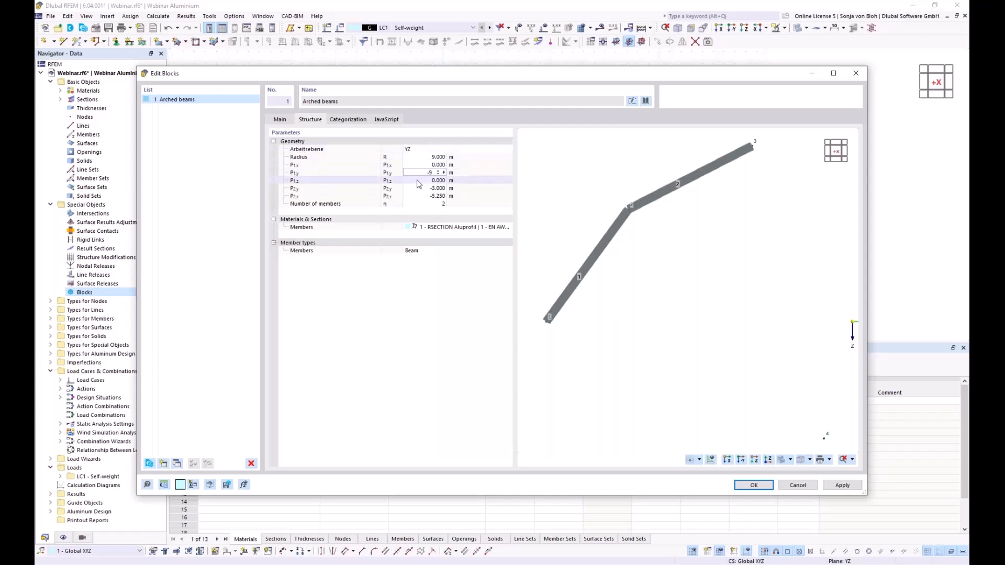
key("Tab")
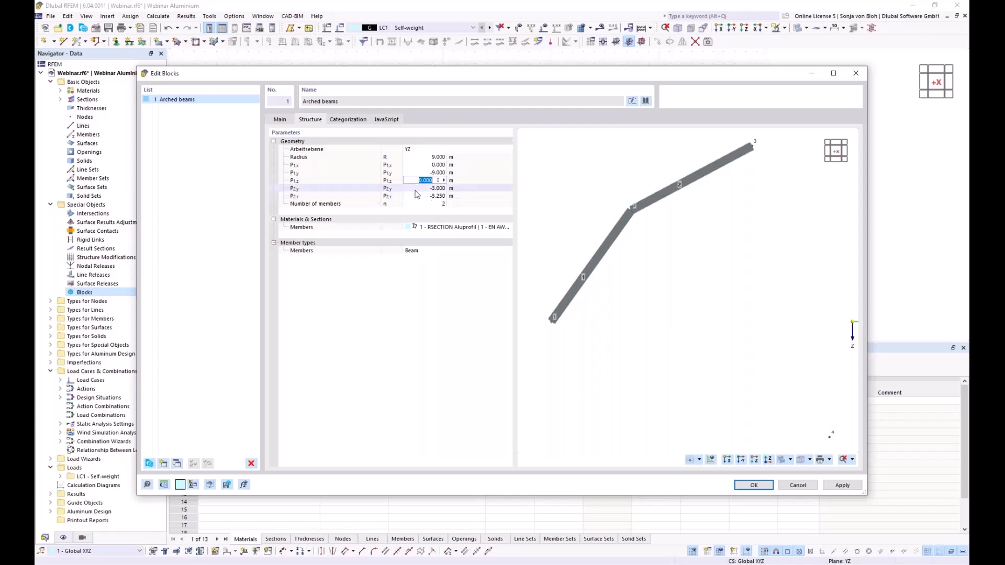
key("Tab")
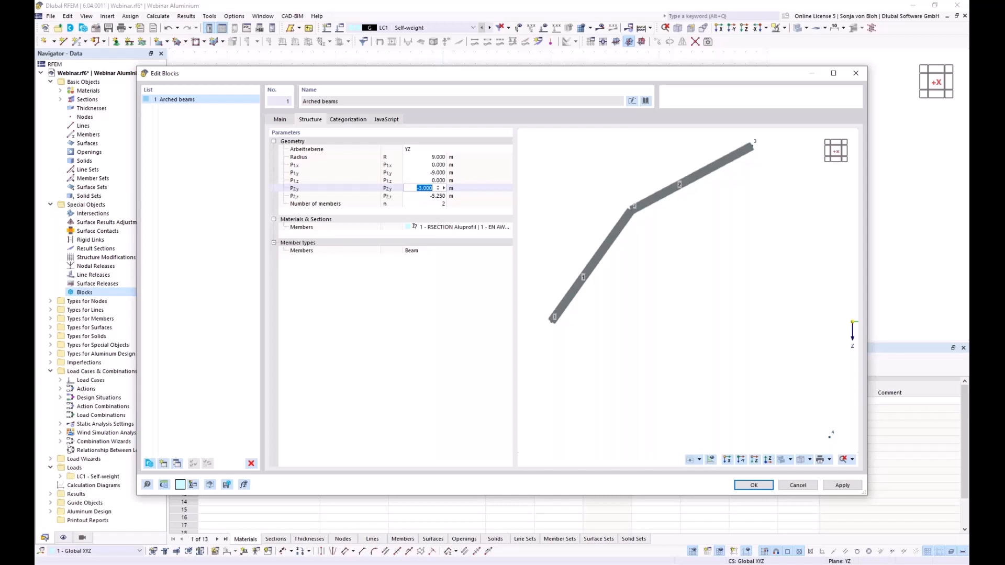
key("Tab")
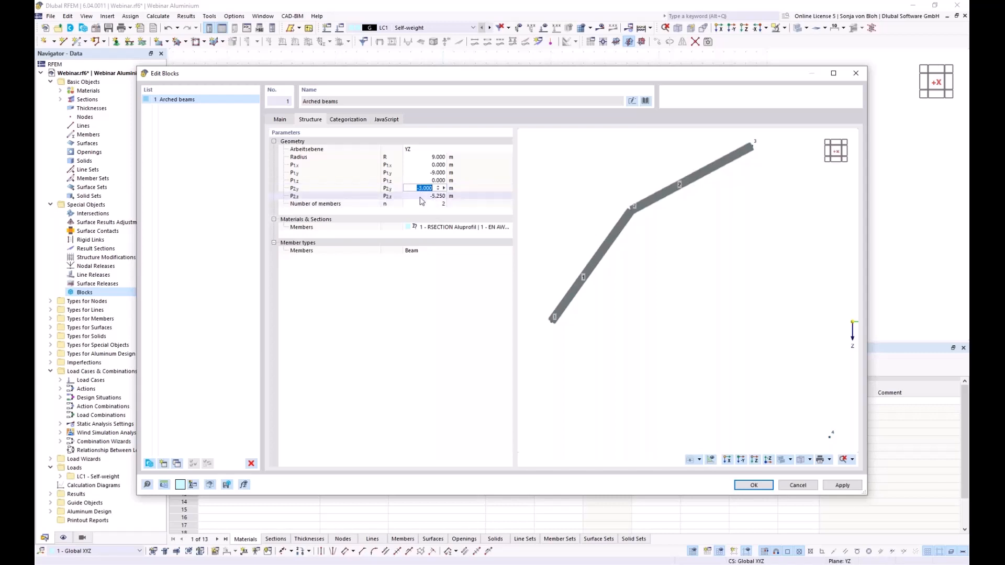
type("-")
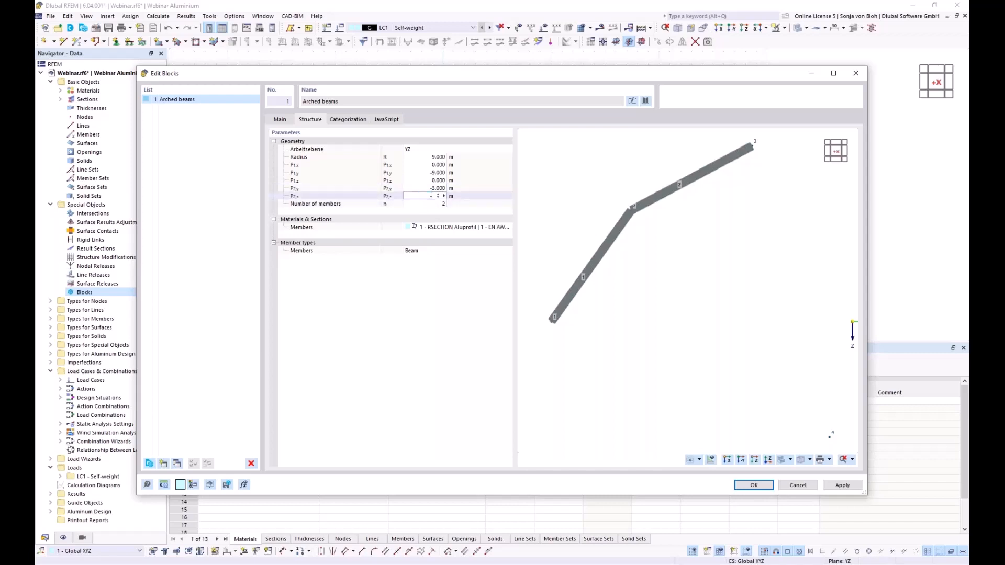
type("5,5")
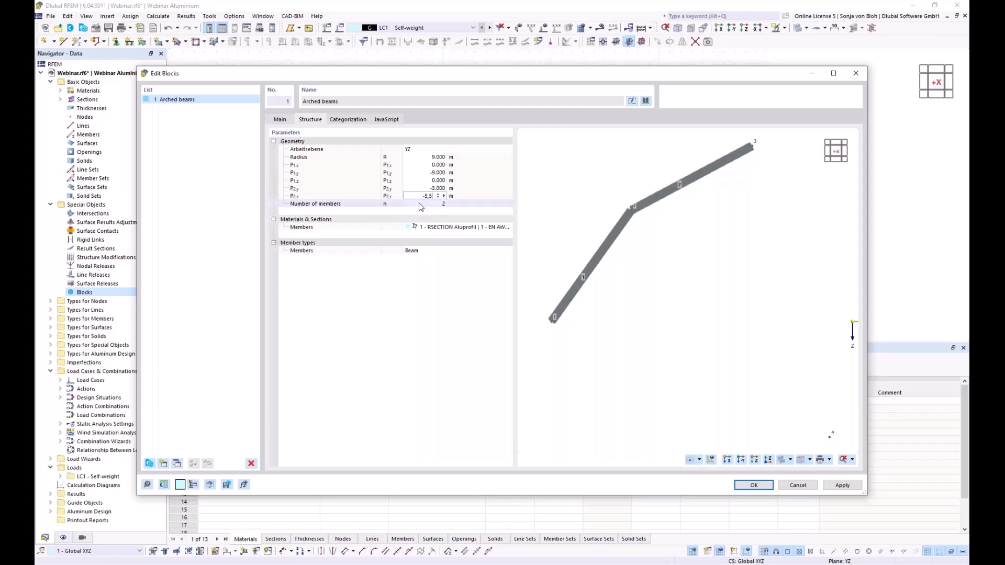
key("Tab")
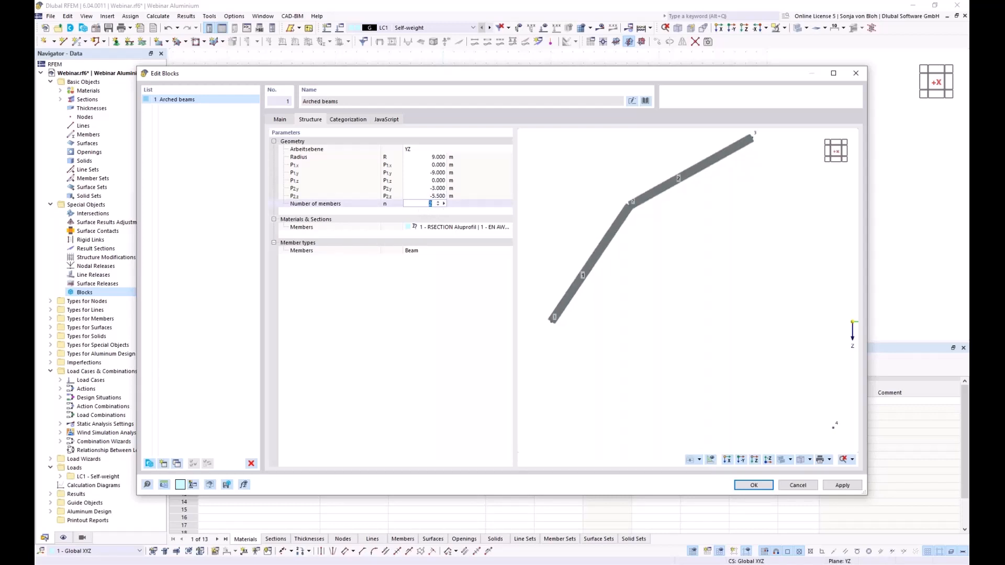
left_click(439, 205)
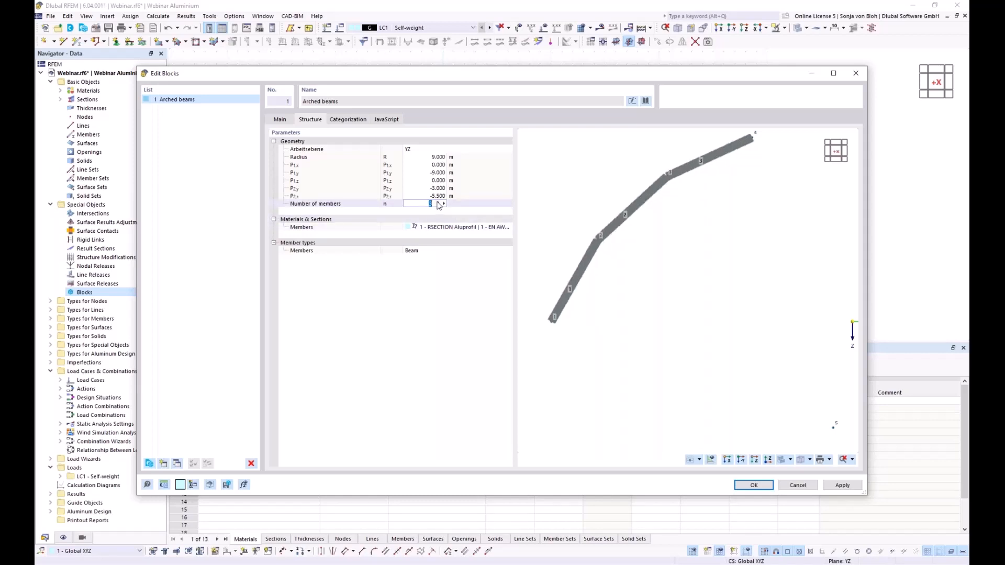
left_click(438, 203)
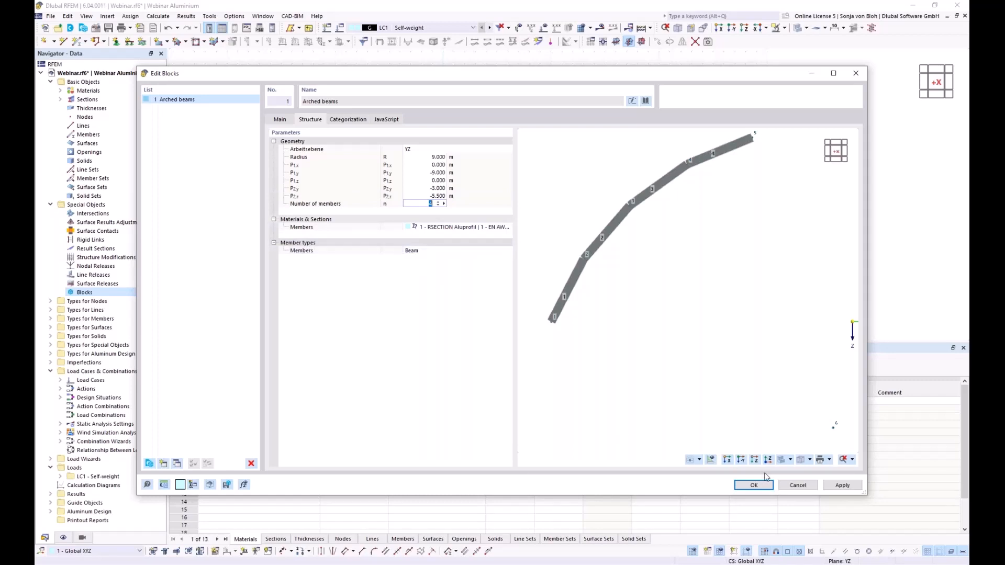
left_click(753, 485)
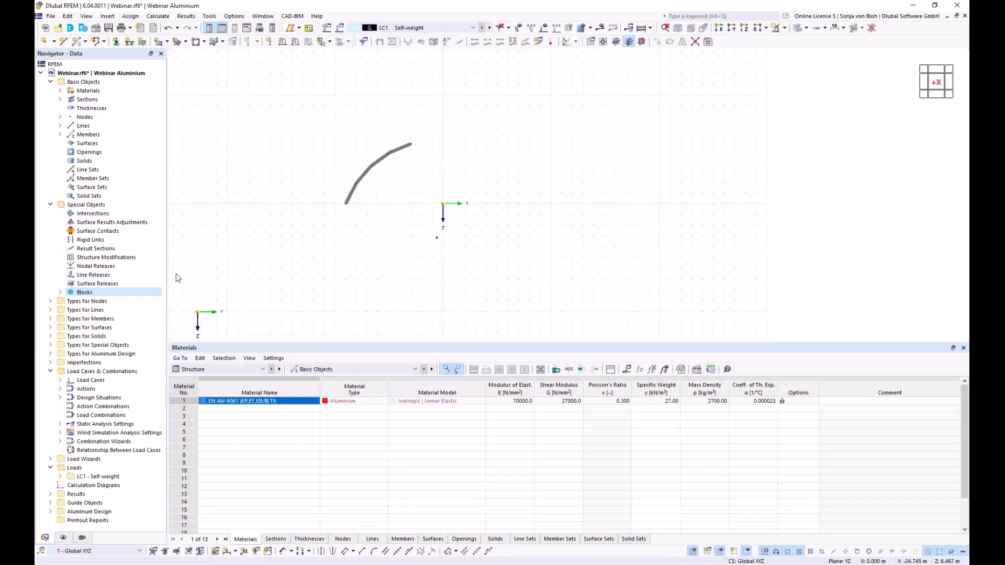
- Explode the Arched beams block into ordinary members and zoom in on the arc
left_click(60, 292)
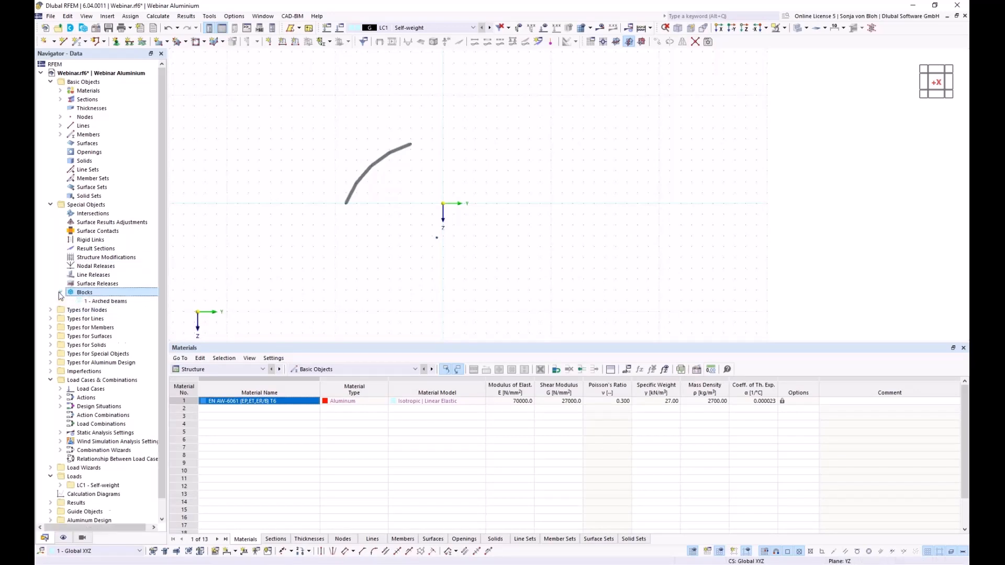
right_click(108, 302)
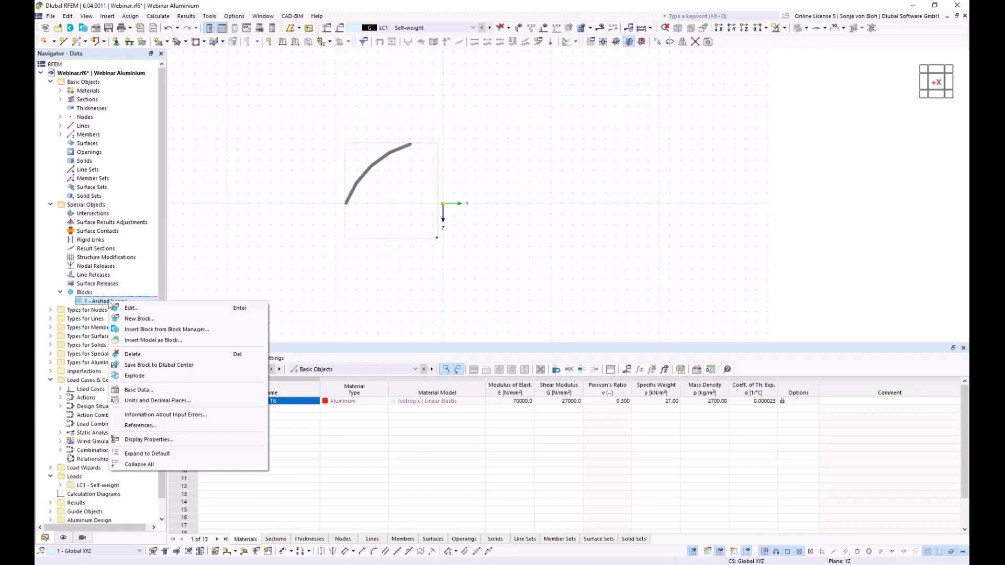
left_click(139, 376)
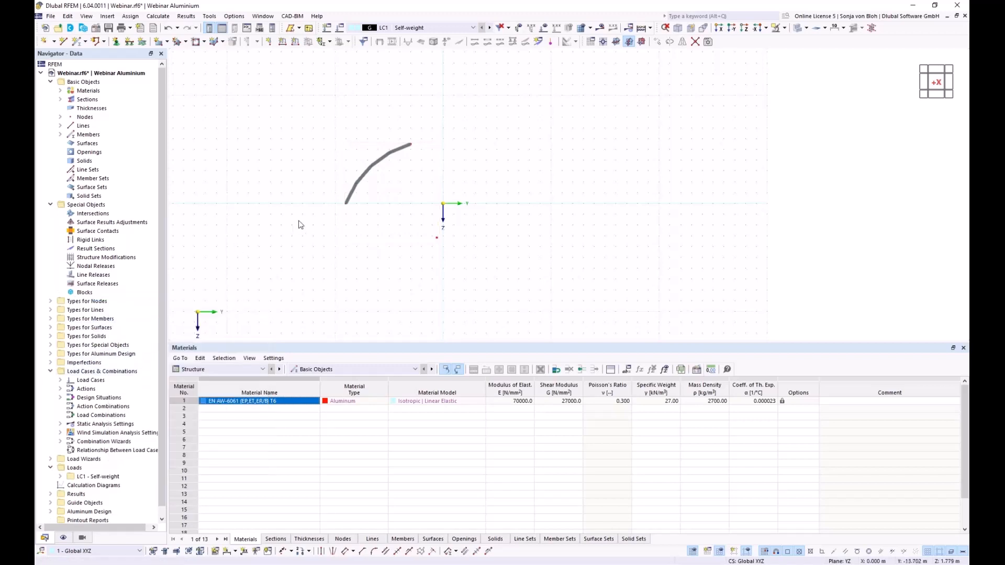
scroll(370, 195, "up", 2)
middle_click_drag(368, 197, 328, 243)
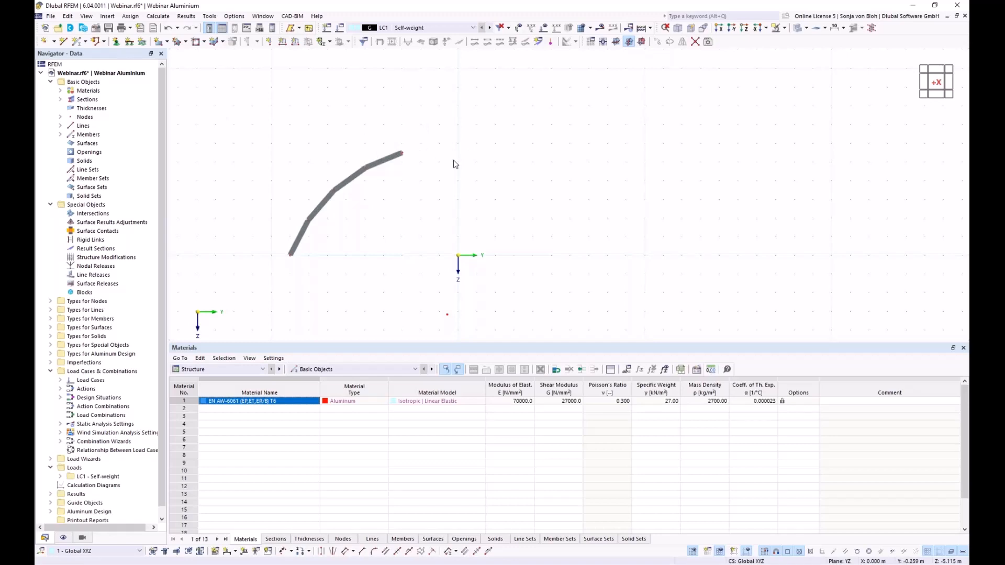
- Add an aluminium member from the arch's upper end to Y 0, Z −6.0 m, then select the whole arch
left_click(78, 44)
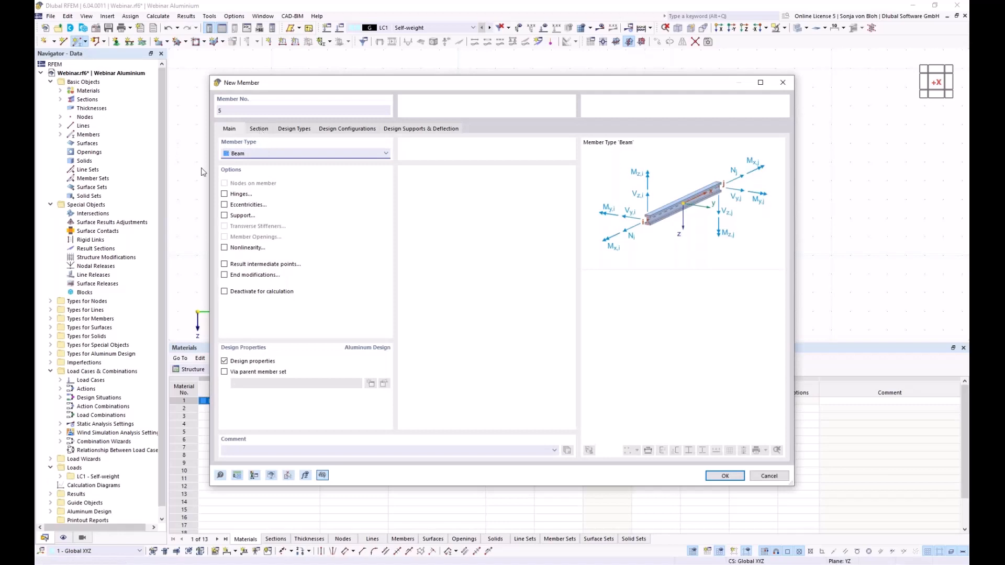
left_click(259, 129)
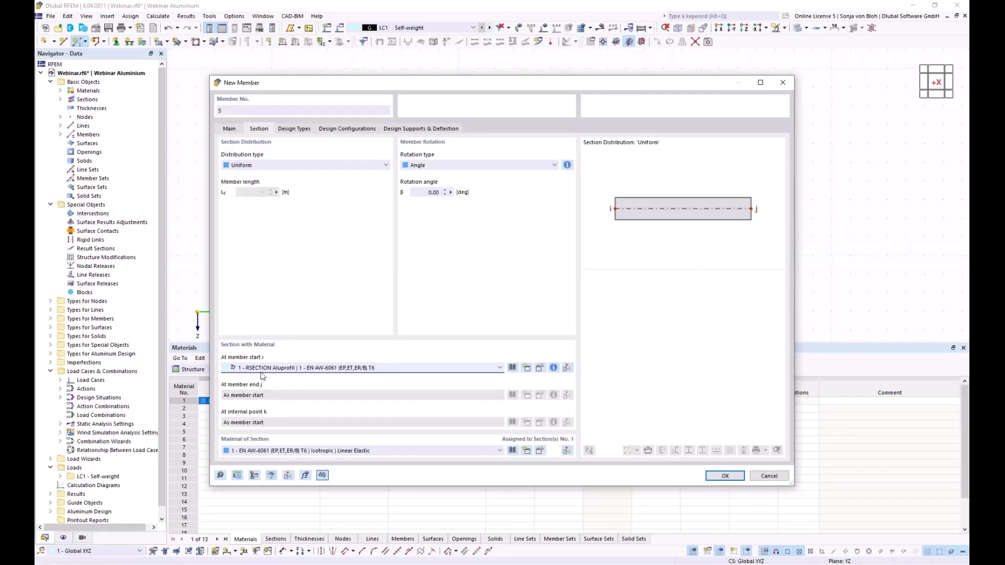
left_click(725, 475)
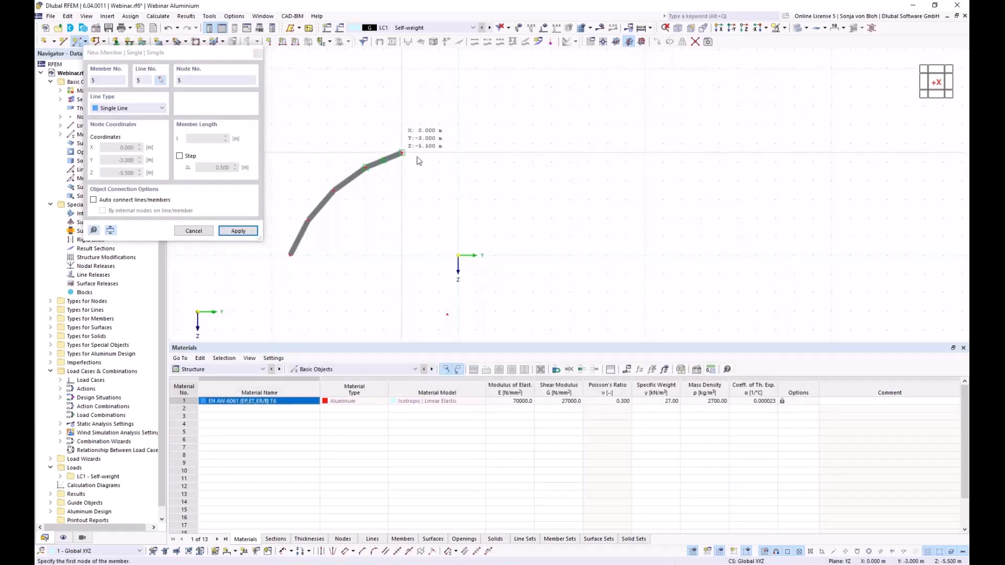
left_click(401, 153)
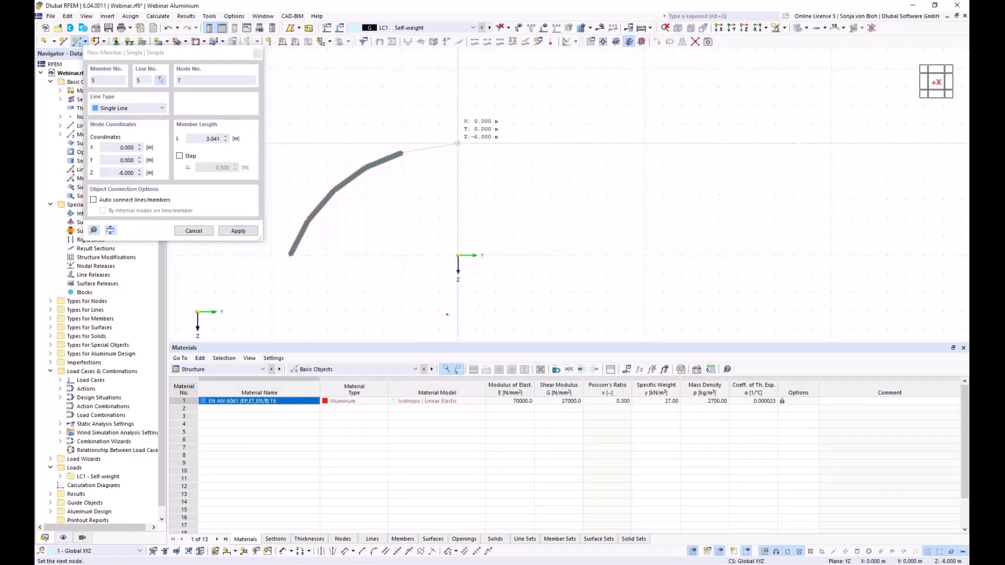
left_click(458, 142)
key("Escape")
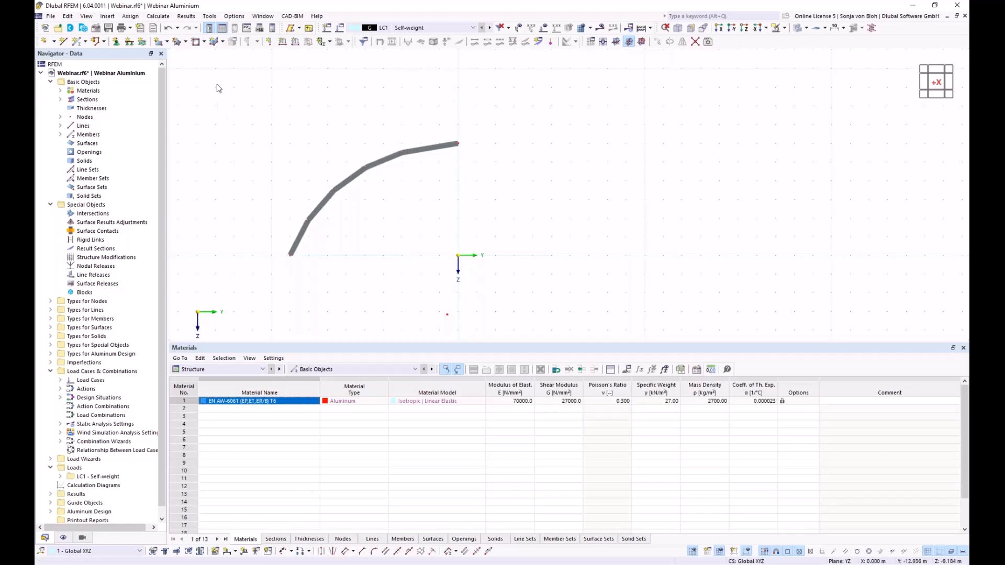
left_click_drag(218, 85, 591, 286)
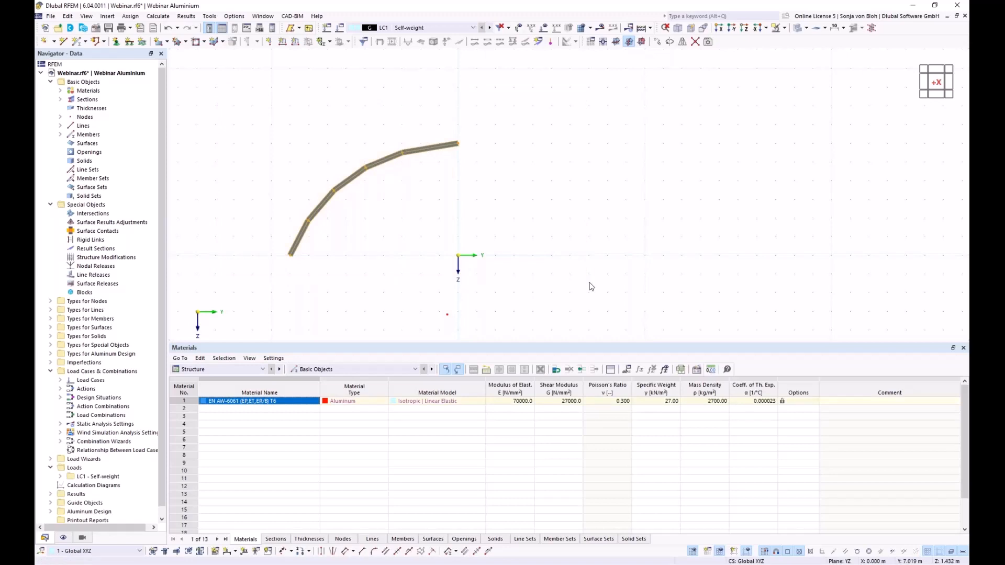
- Set up a copy of the selected arch displaced 5 m in X
left_click(657, 41)
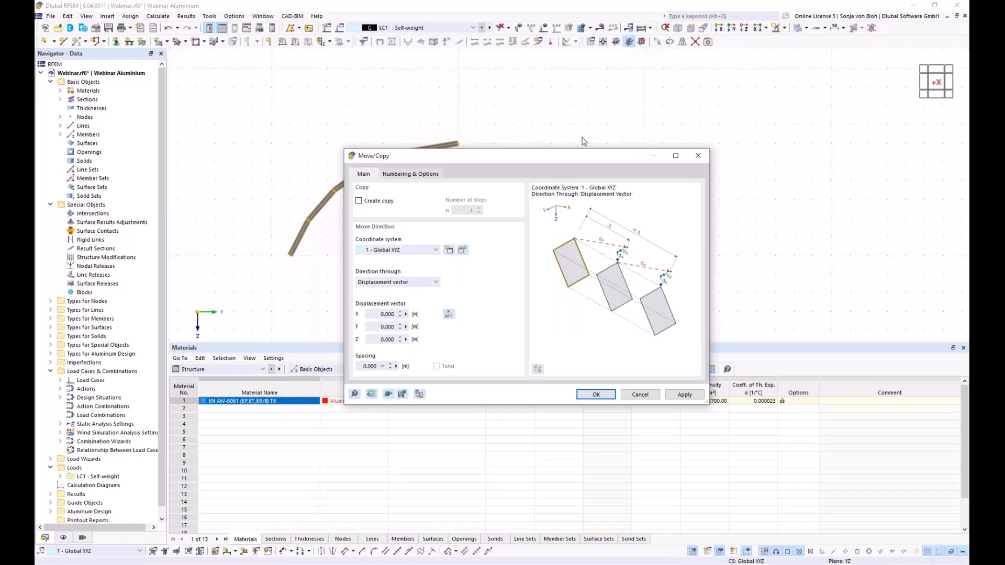
left_click_drag(445, 152, 583, 129)
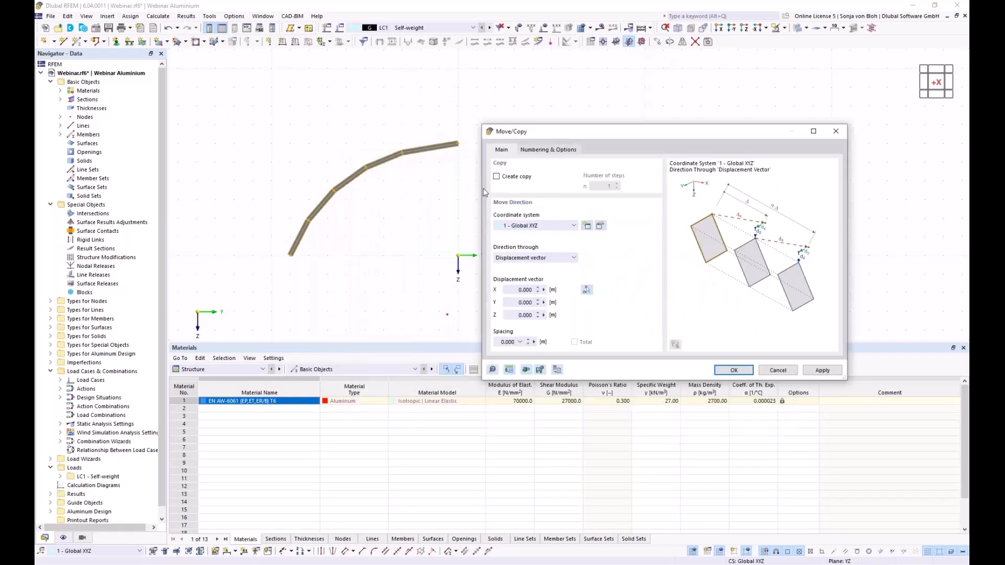
left_click(496, 176)
left_click(511, 290)
type("5")
- Enable Step links and Link lines with surface in the numbering options
left_click(557, 150)
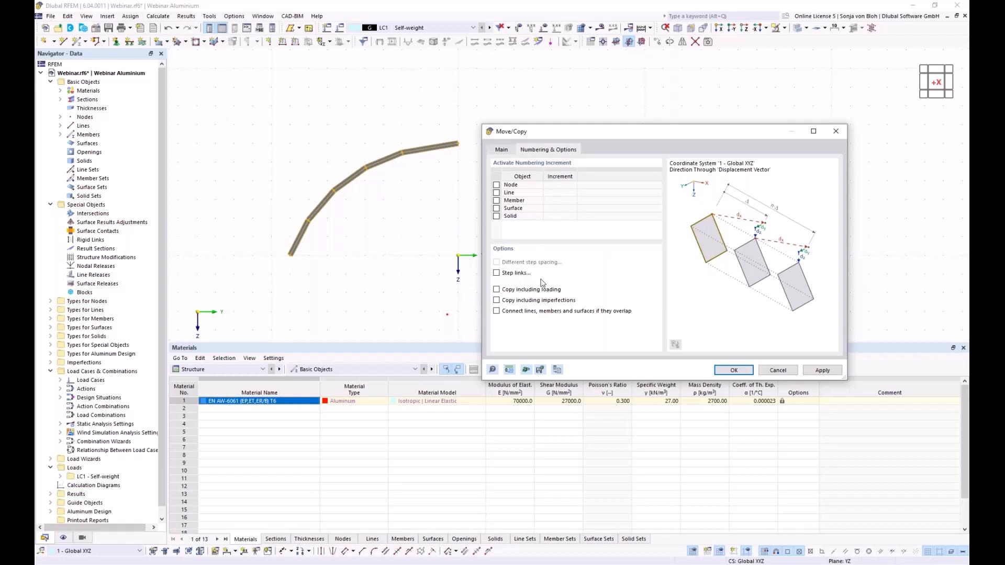
left_click(497, 274)
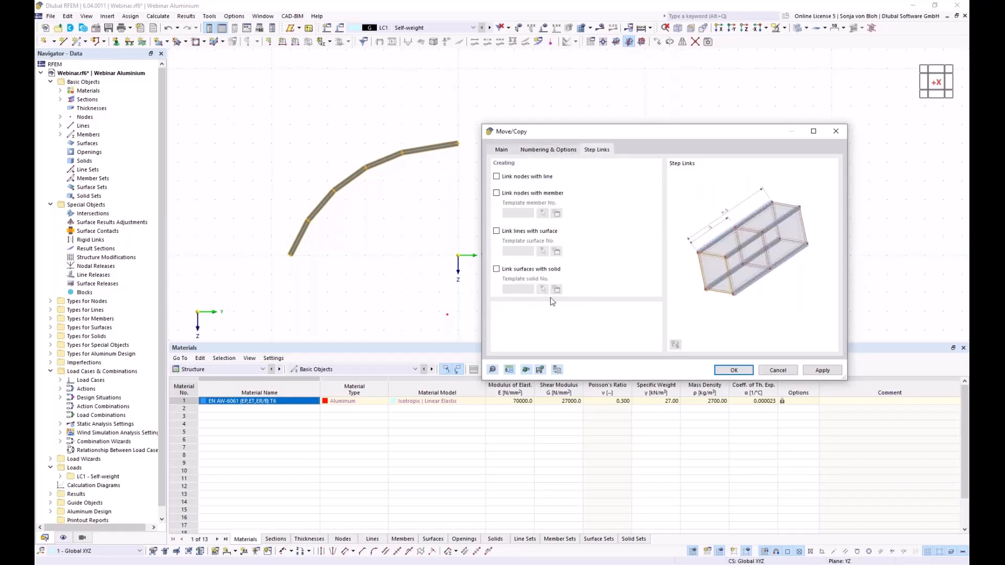
left_click(497, 232)
- Make the template linking surface a Load Transfer surface transferring loads in x | Stripes
left_click(558, 253)
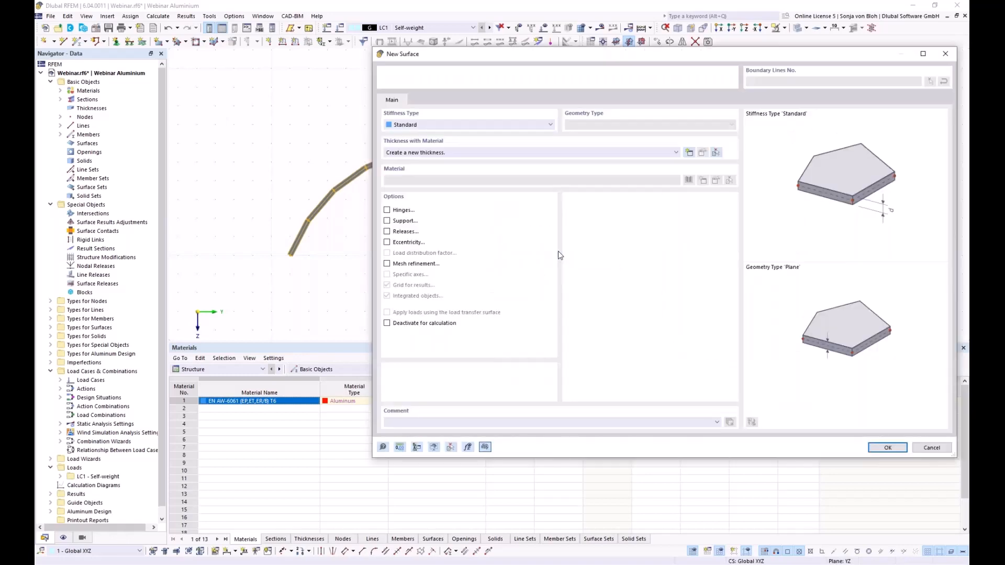
left_click_drag(484, 62, 396, 71)
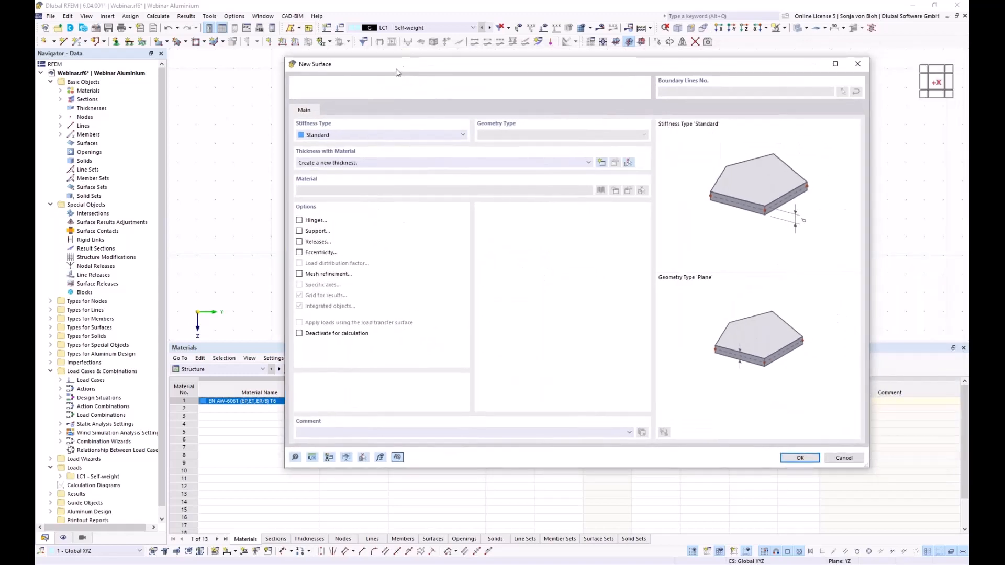
left_click(463, 135)
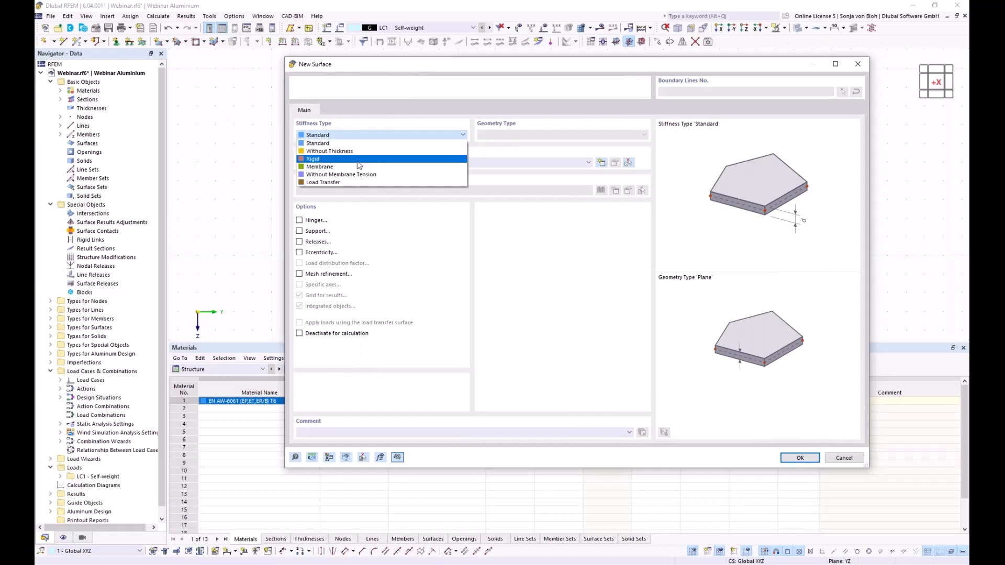
left_click(334, 183)
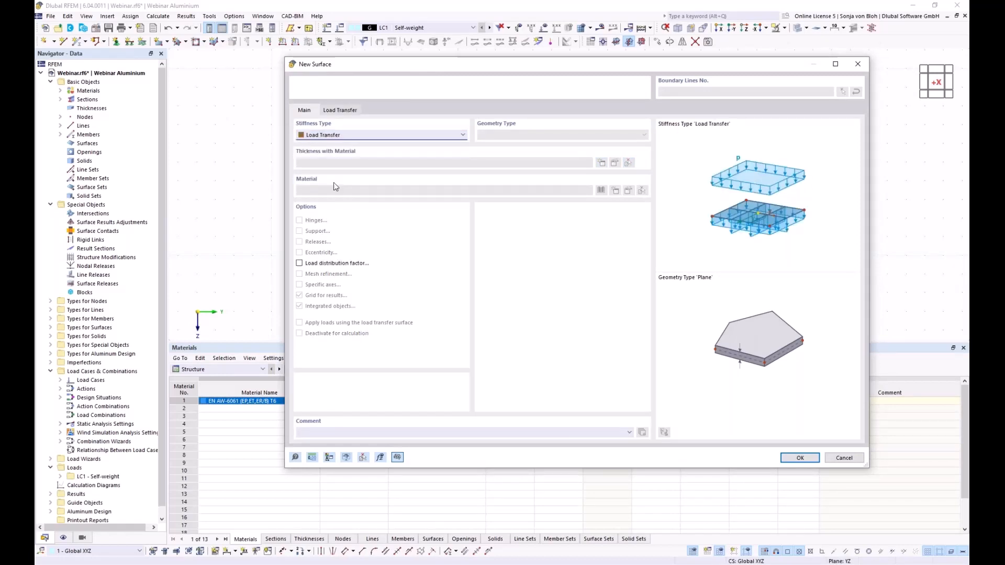
left_click(341, 111)
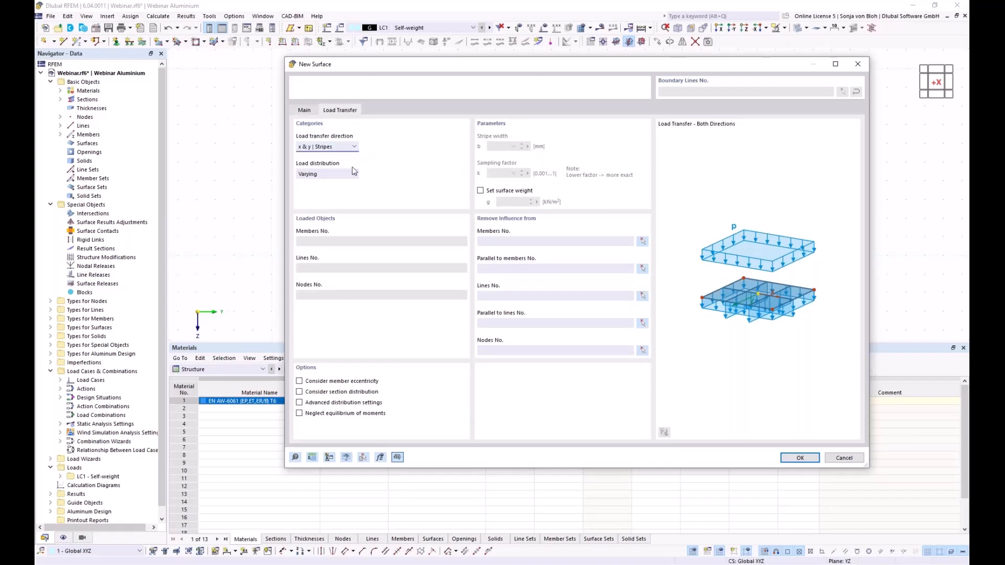
left_click(355, 147)
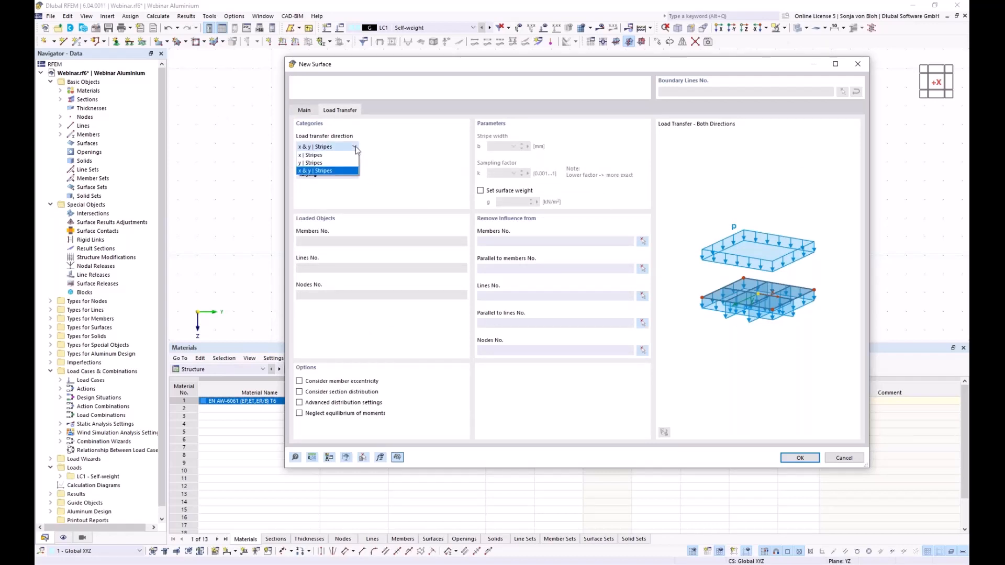
left_click(328, 156)
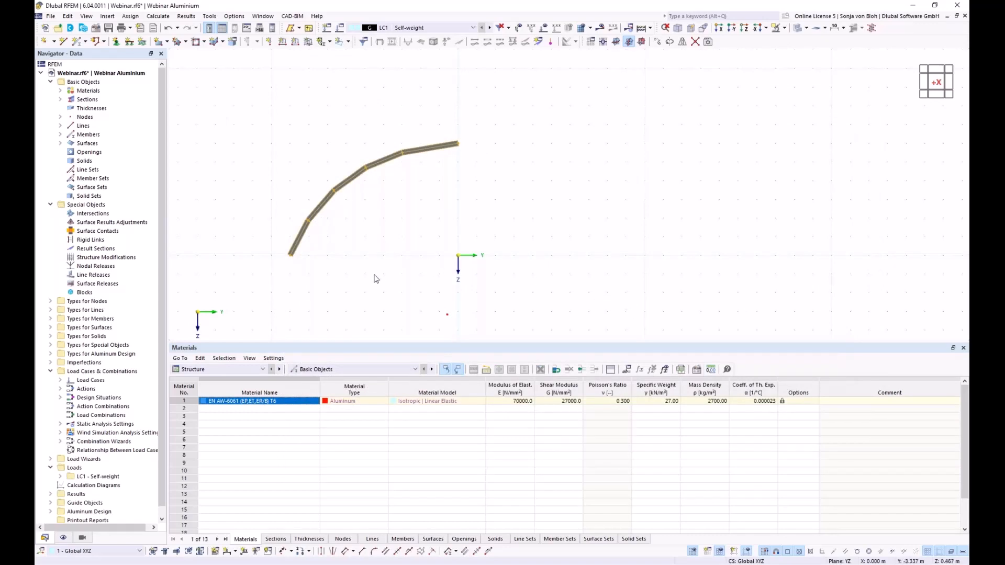
- Orbit to an isometric view of both arches and clear the selection
middle_click_drag(366, 272, 419, 310, "ctrl")
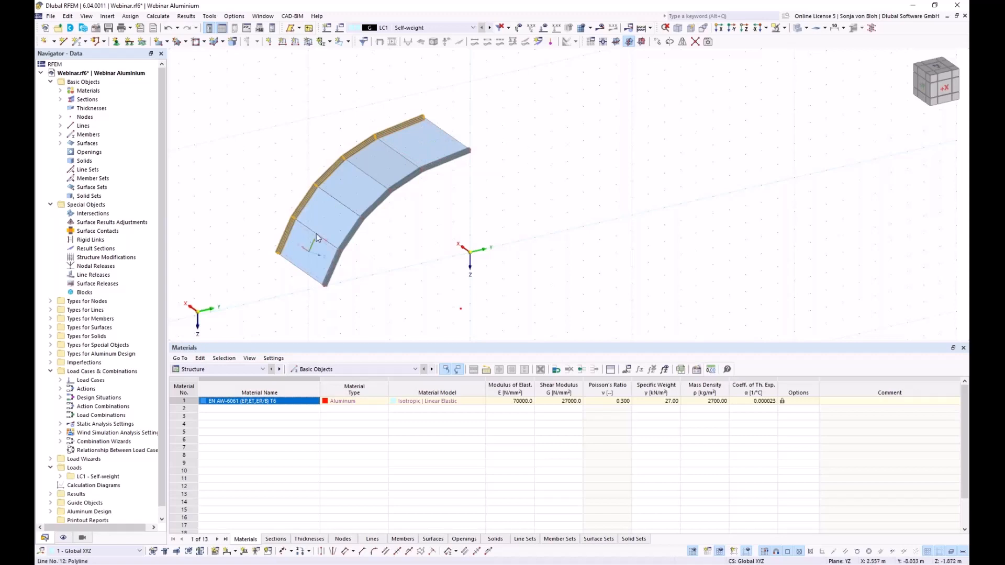
key("Escape")
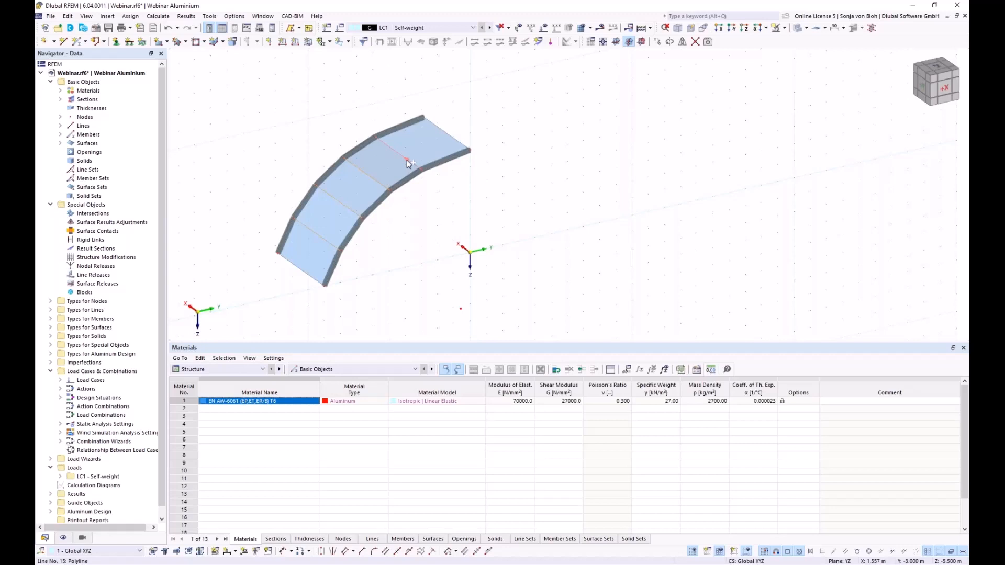
- Make connecting lines 12–15 a Truss-type member and show its section settings
right_click(407, 159)
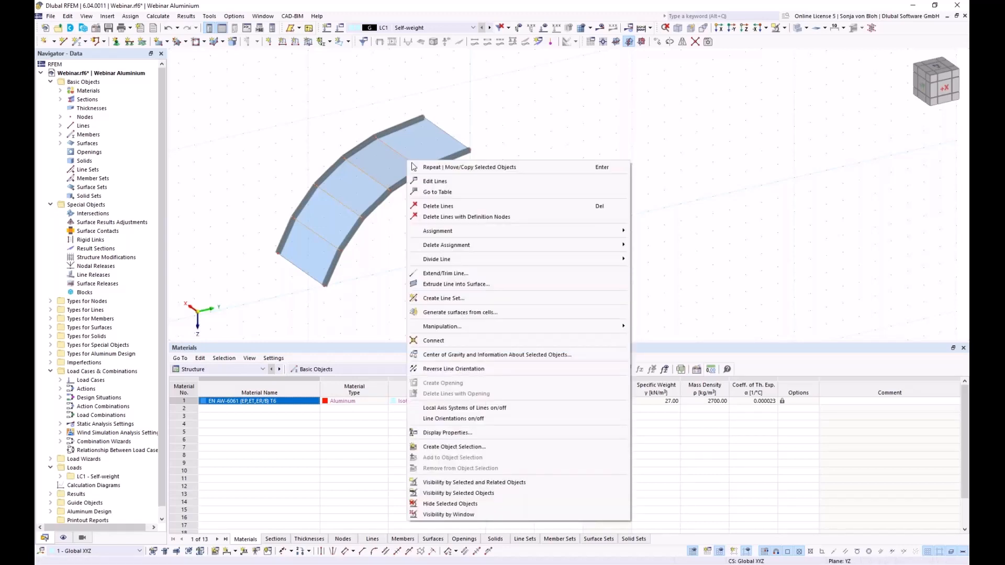
left_click(446, 182)
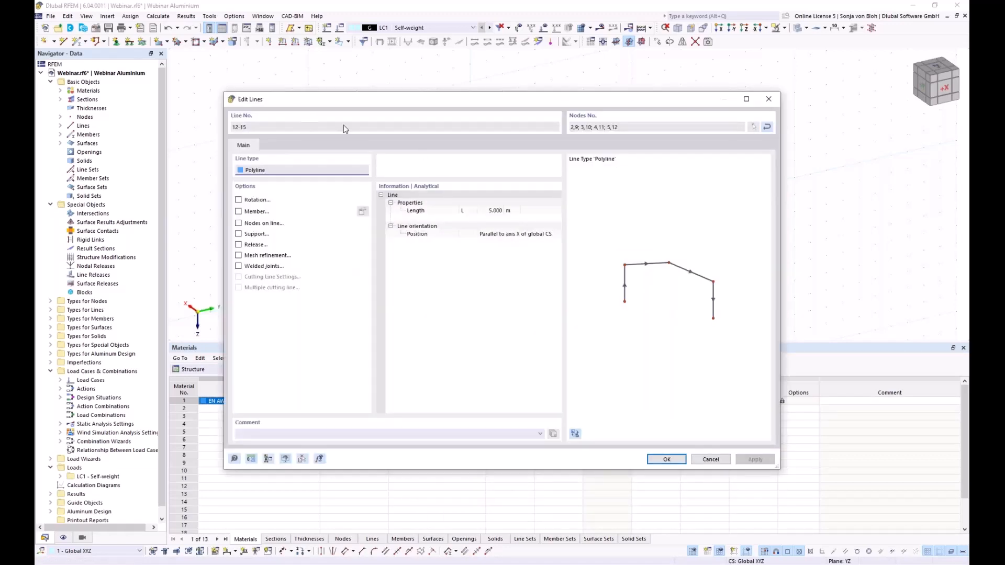
left_click_drag(326, 105, 363, 87)
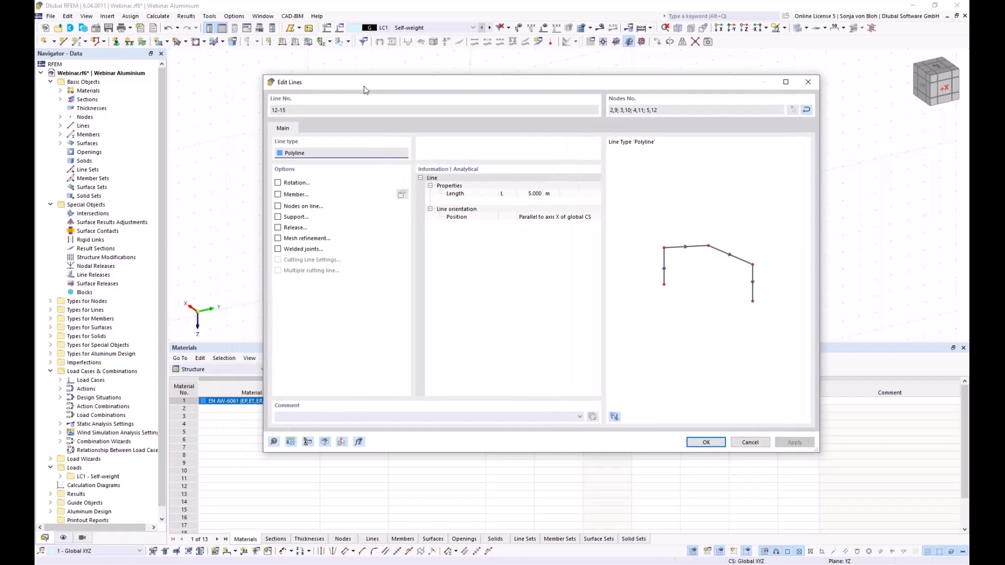
left_click(279, 196)
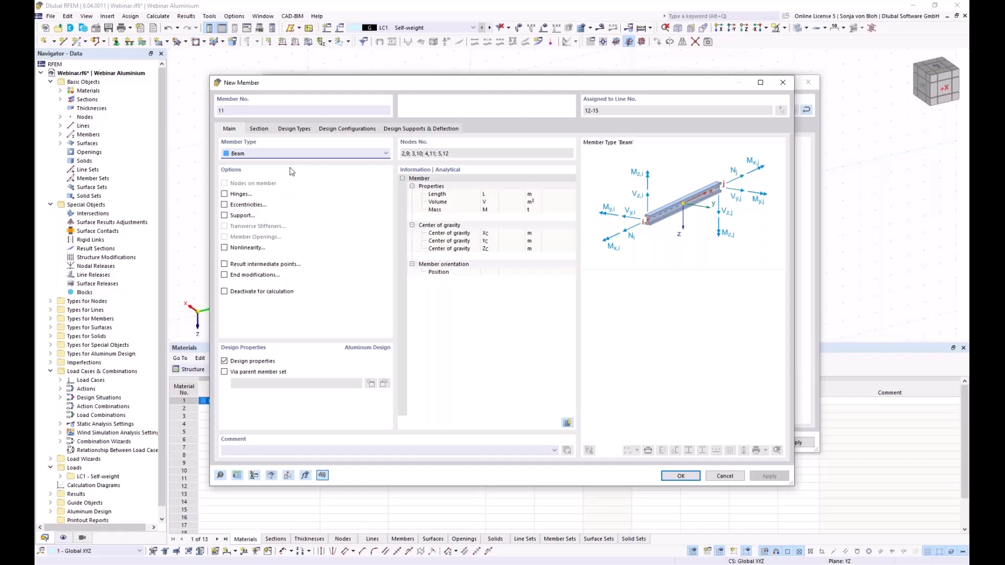
left_click(313, 155)
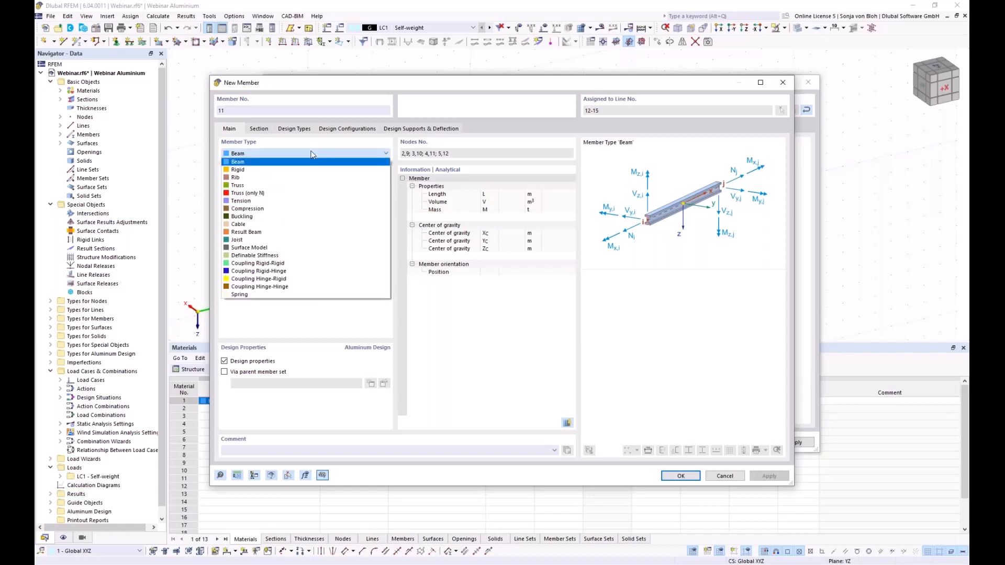
left_click(243, 187)
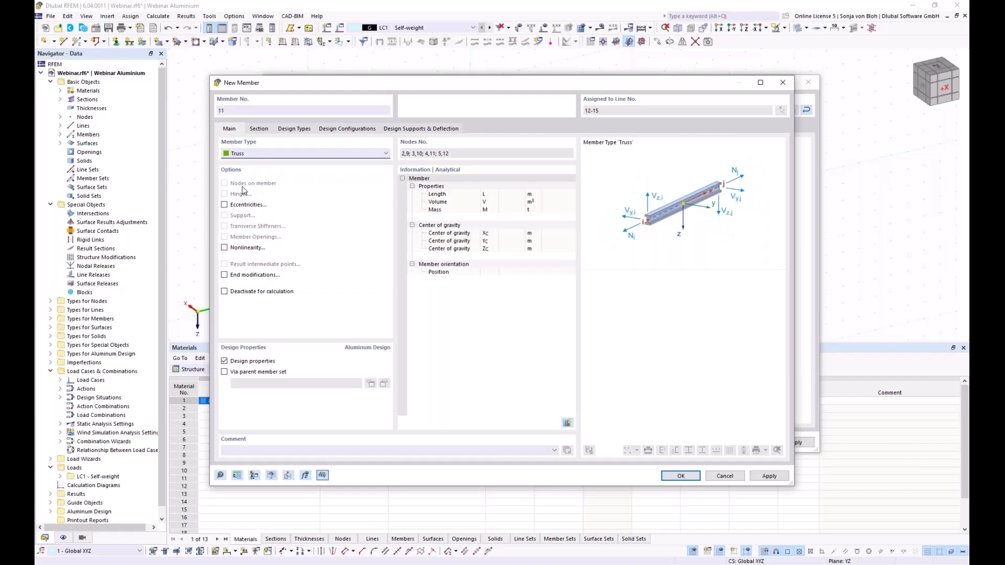
left_click(260, 130)
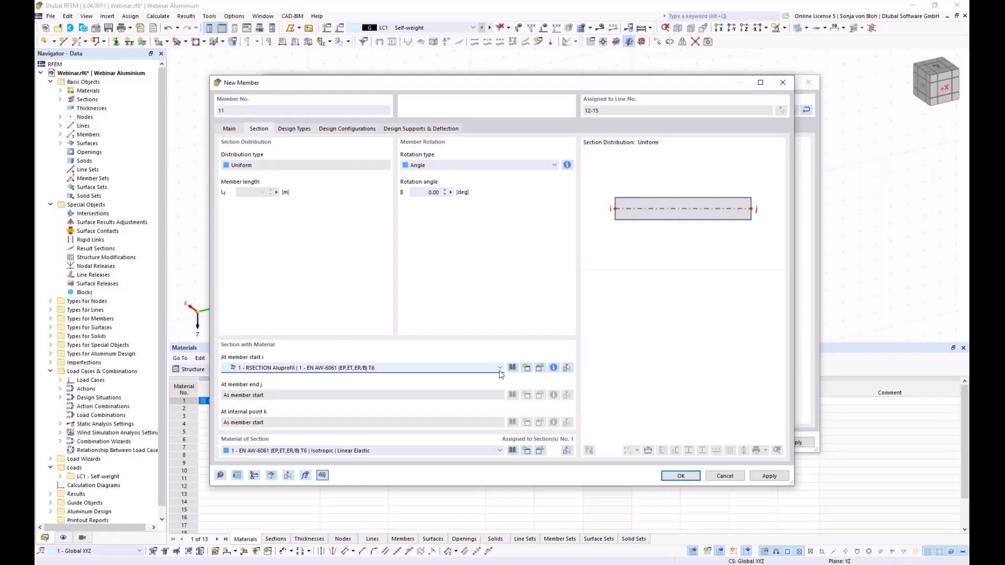
- Add section 2, SHS 150x150x10 in EN AW-6061, from the hollow-section library
left_click(526, 371)
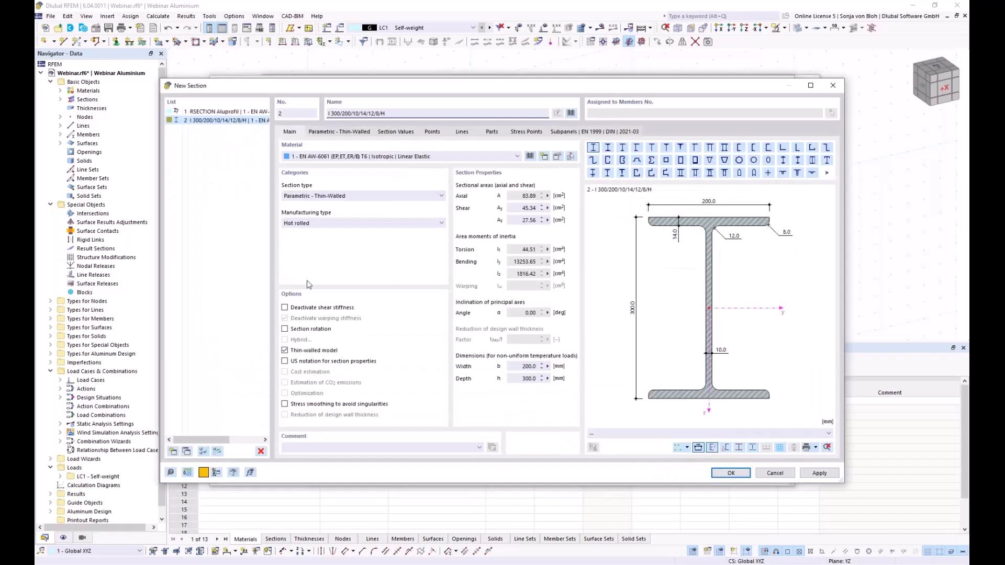
left_click(572, 114)
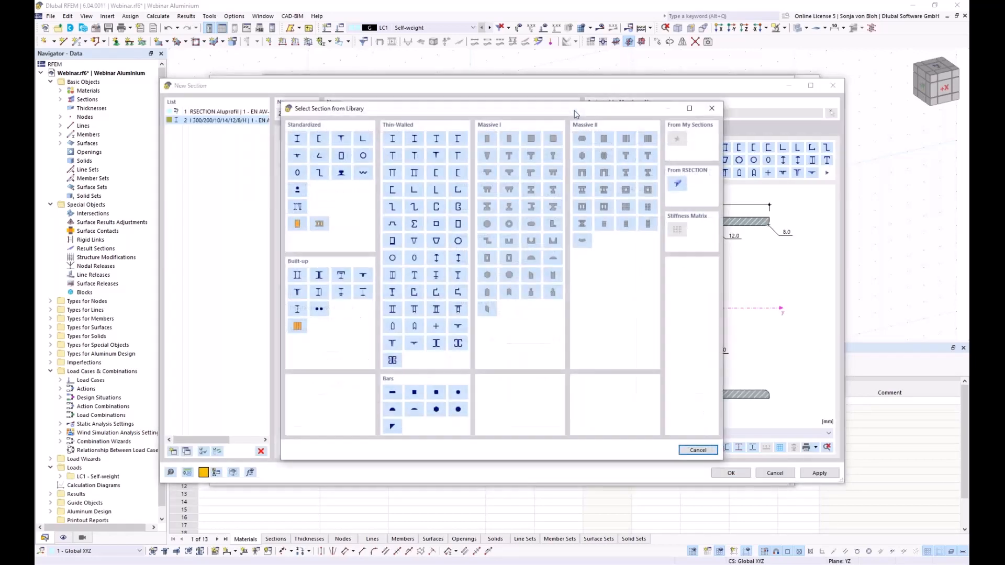
left_click(341, 156)
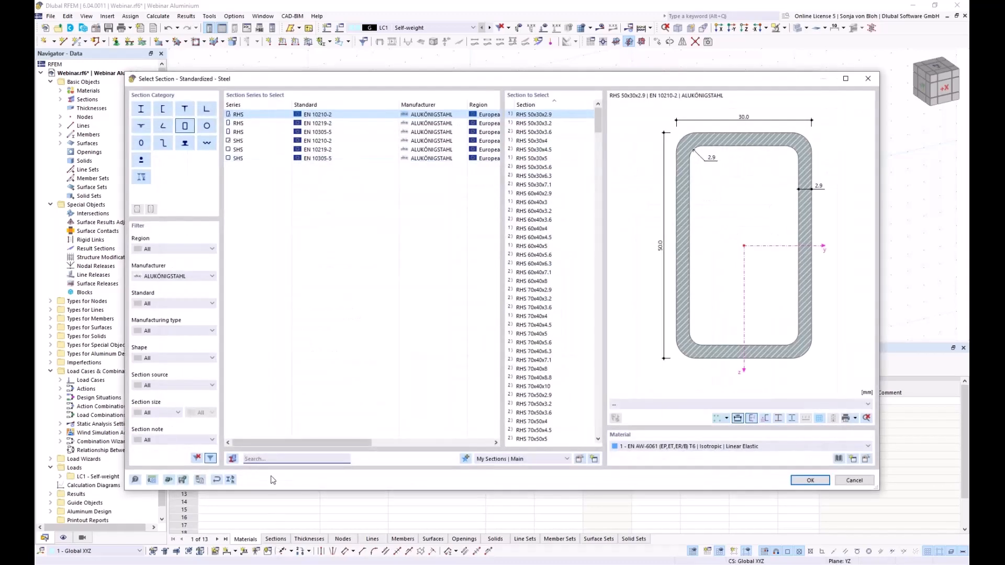
type("150")
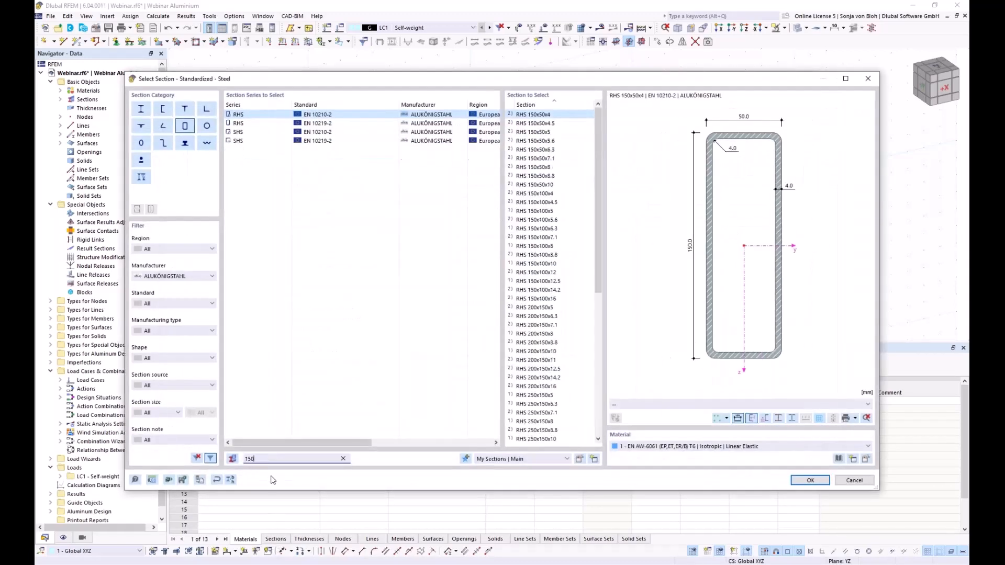
type("x150")
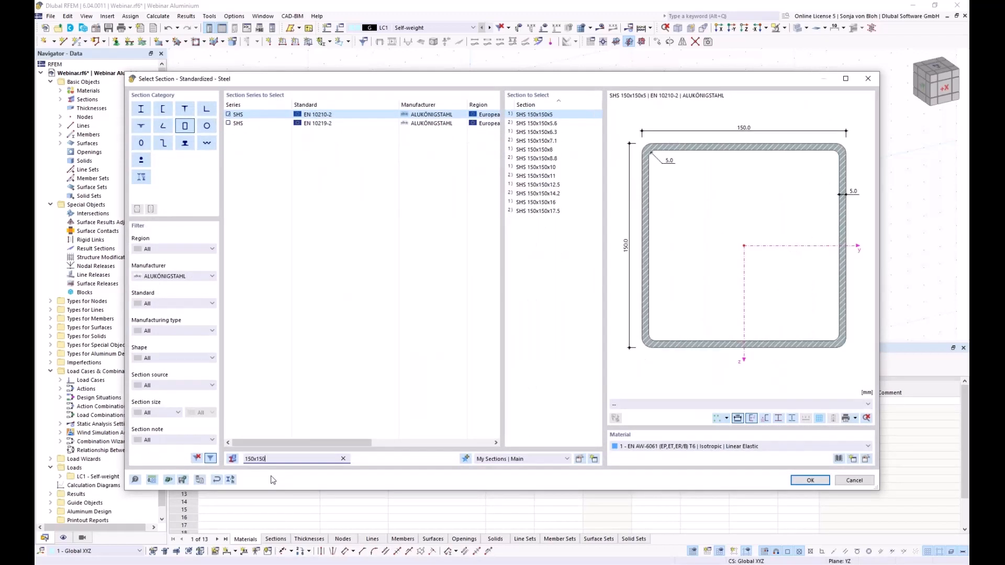
type("c")
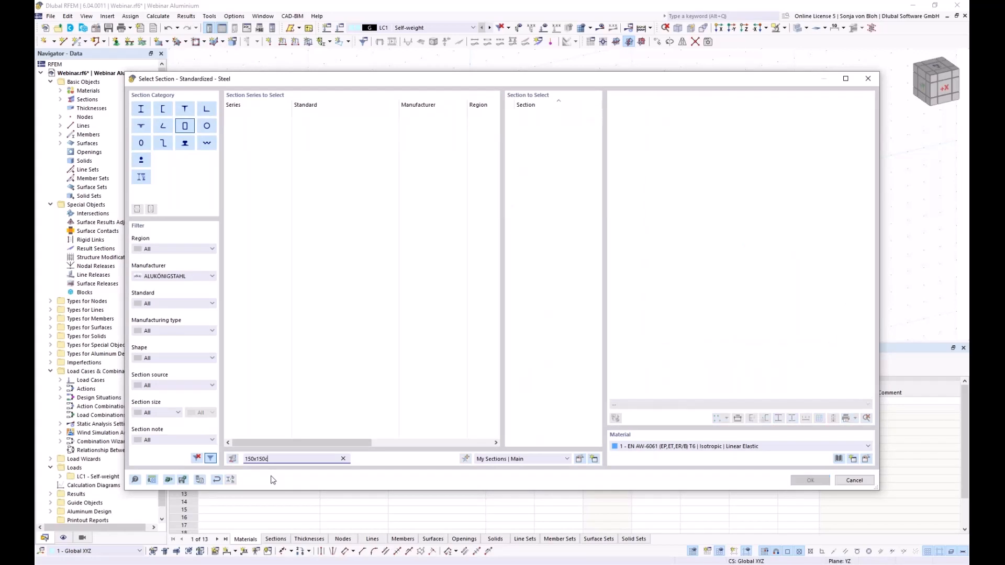
key("BackSpace")
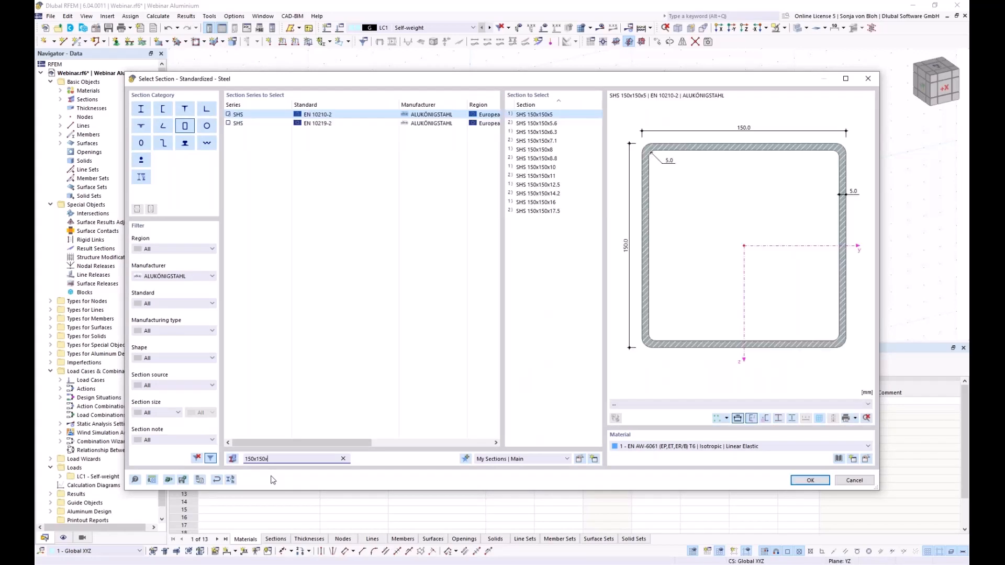
type("x10")
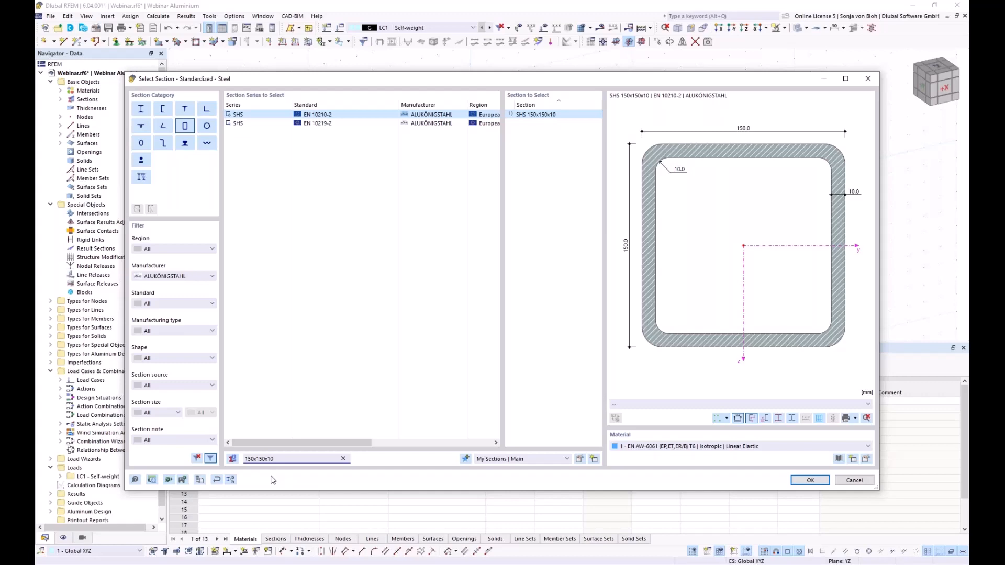
left_click(801, 482)
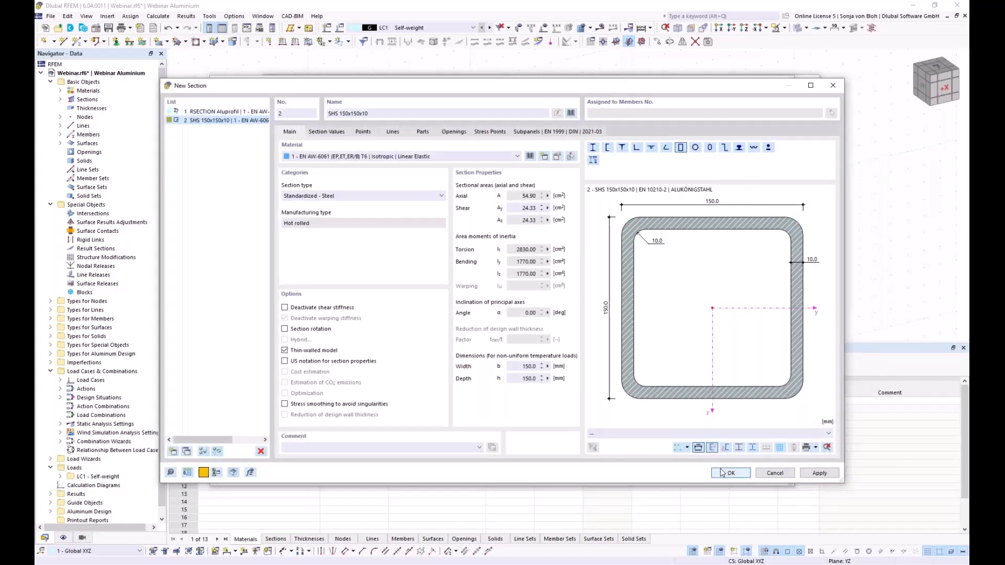
left_click(722, 472)
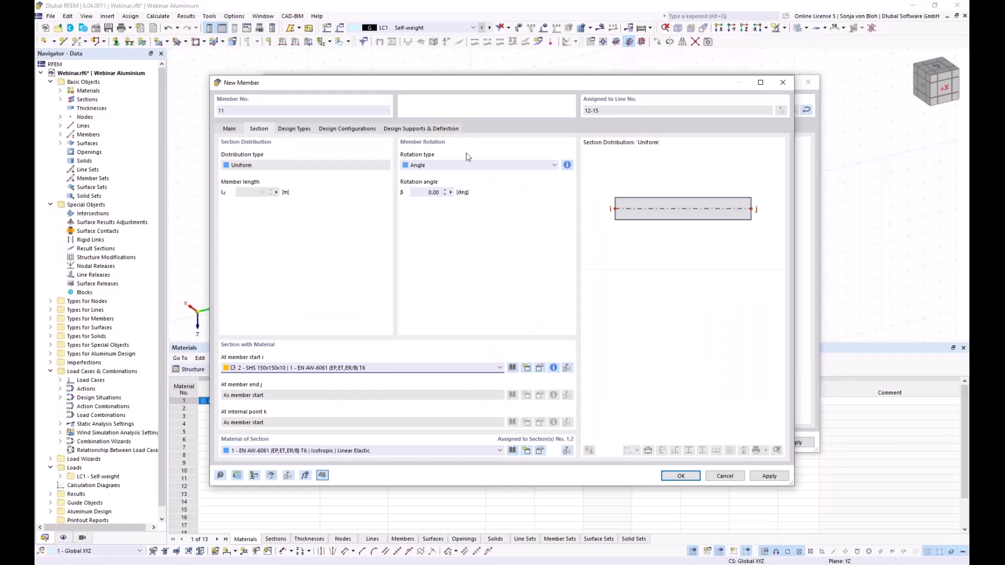
- Orient truss member 11 by help node 6 and confirm the new member
left_click(441, 165)
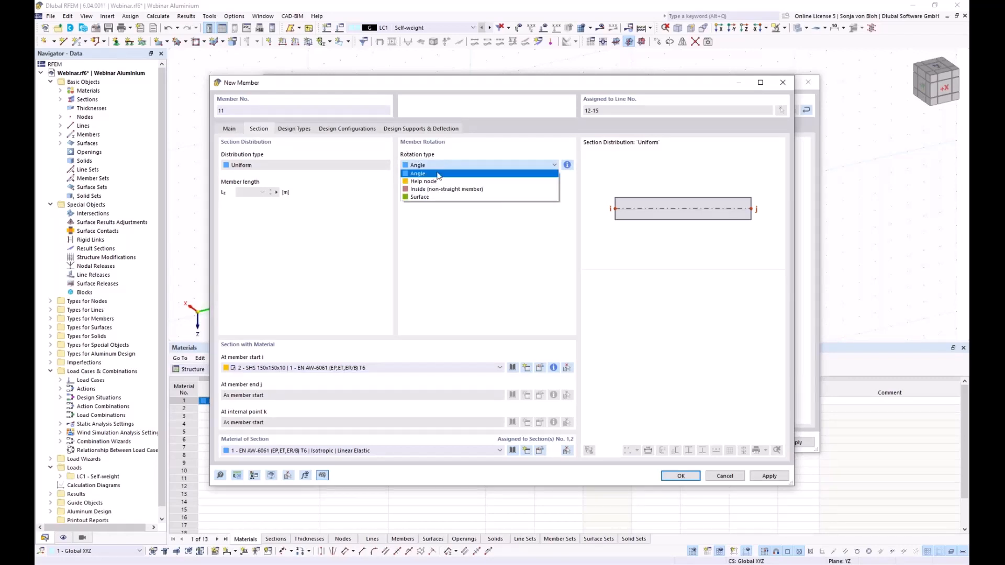
left_click(437, 172)
key("Down")
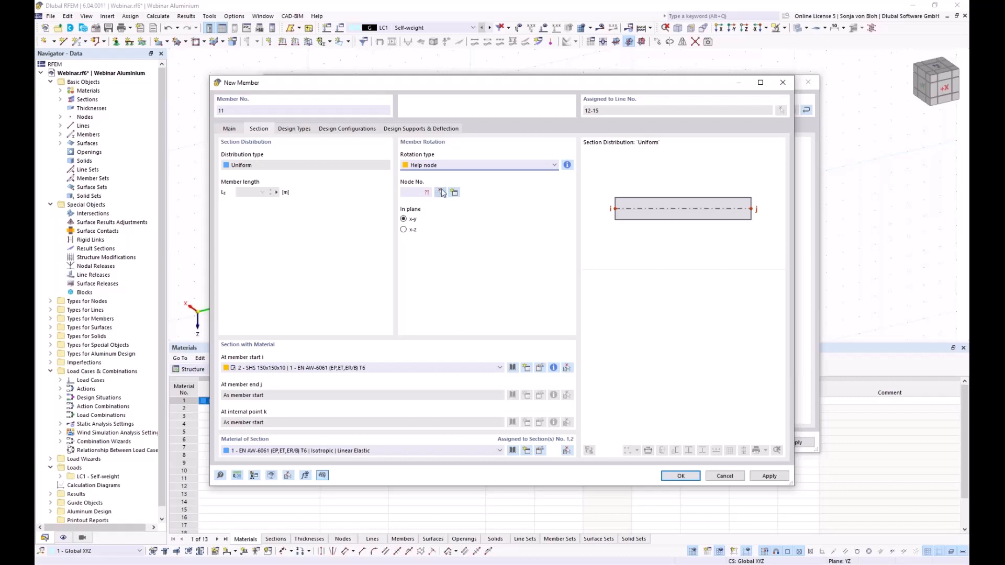
left_click(442, 193)
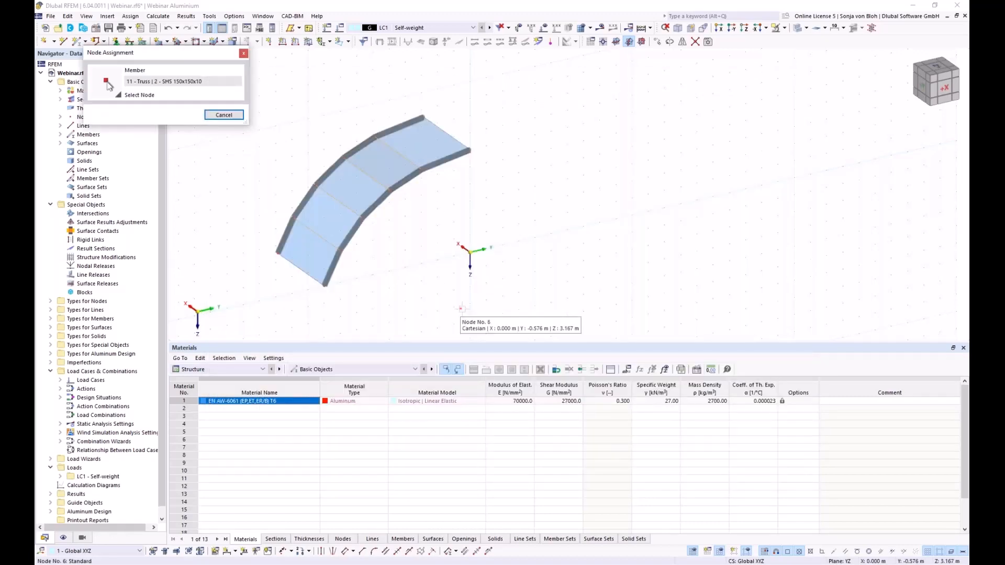
left_click(461, 309)
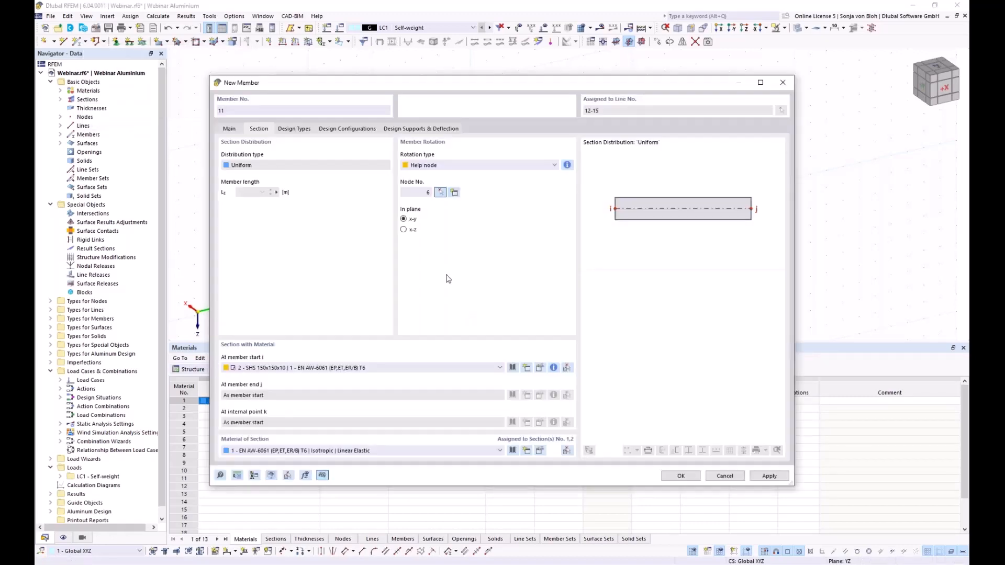
left_click(680, 477)
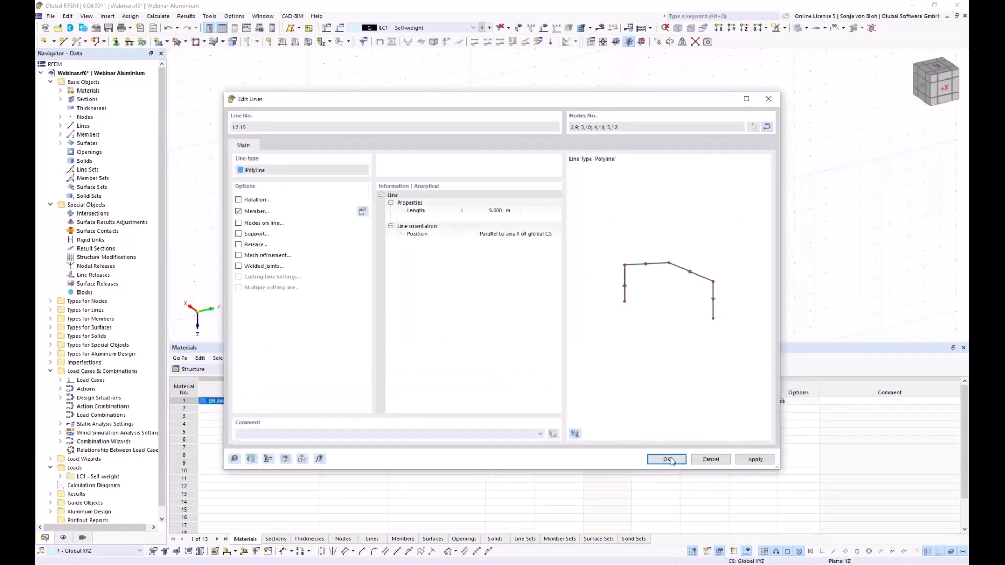
- Confirm the member assignment on lines 12–15 and turn the model to an oblique view
left_click(666, 459)
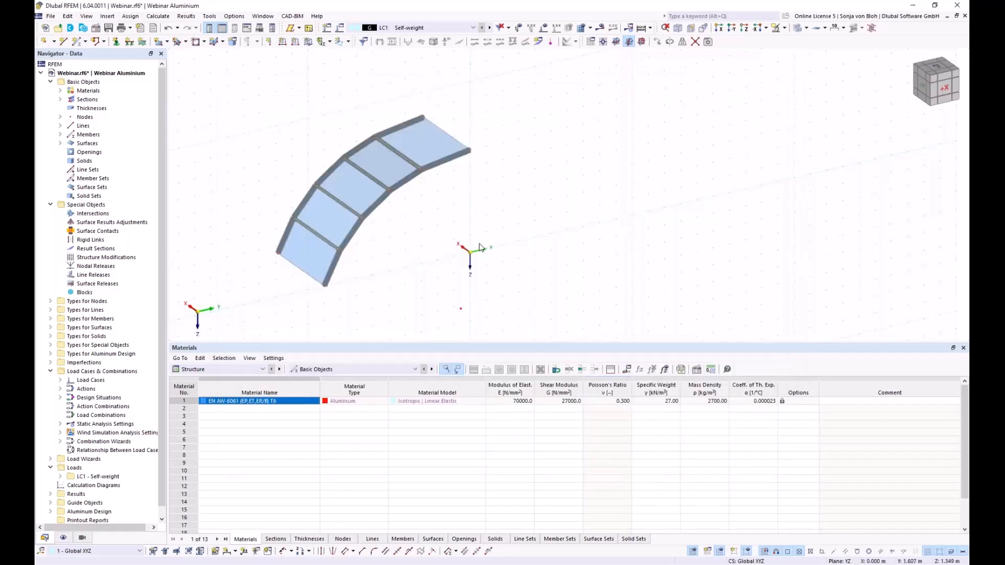
middle_click_drag(360, 316, 312, 289, "ctrl")
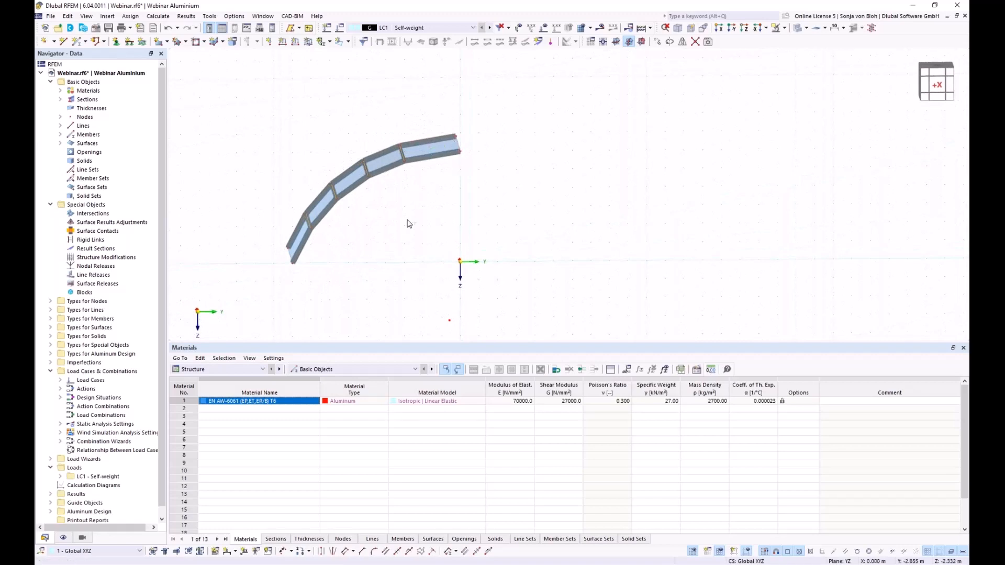
middle_click_drag(406, 222, 440, 228, "ctrl")
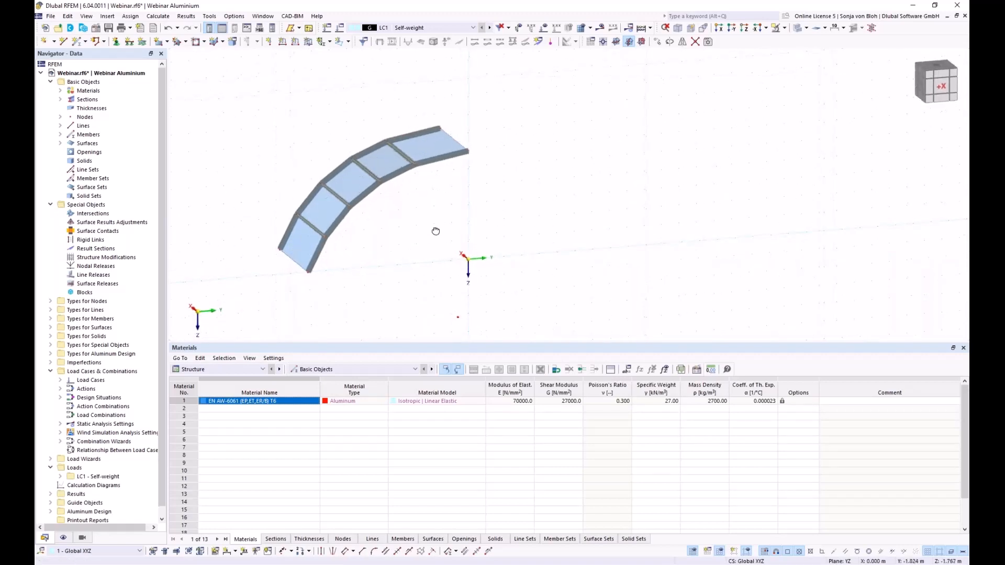
- Make line 16 into member 15 with section 1 - RSECTION Aluprofil
double_click(453, 140)
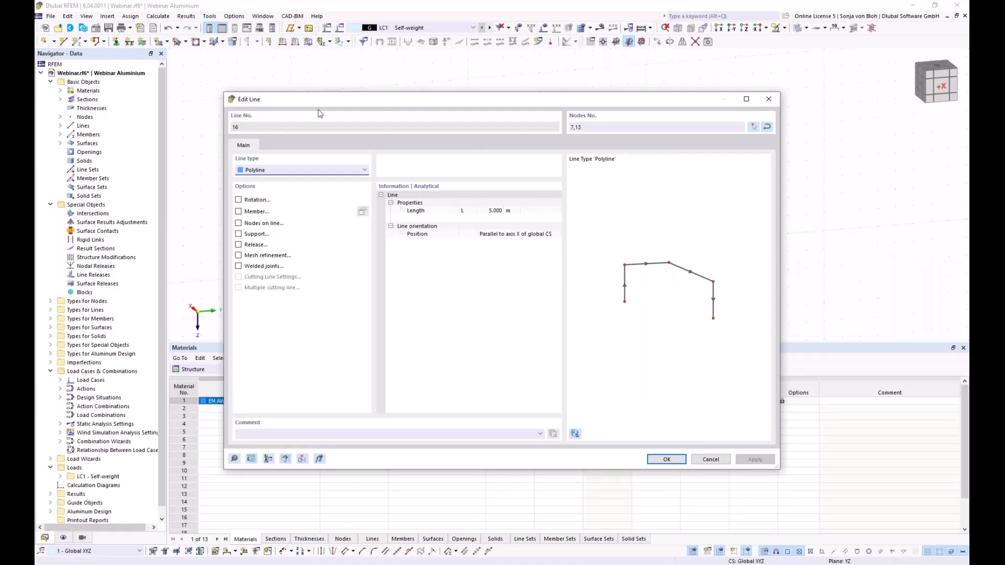
left_click(238, 211)
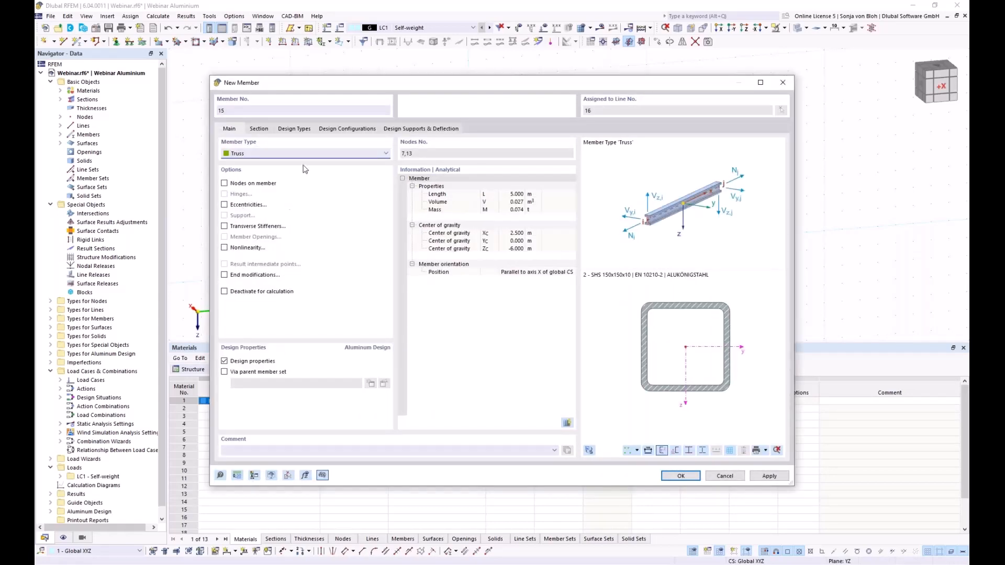
left_click(257, 131)
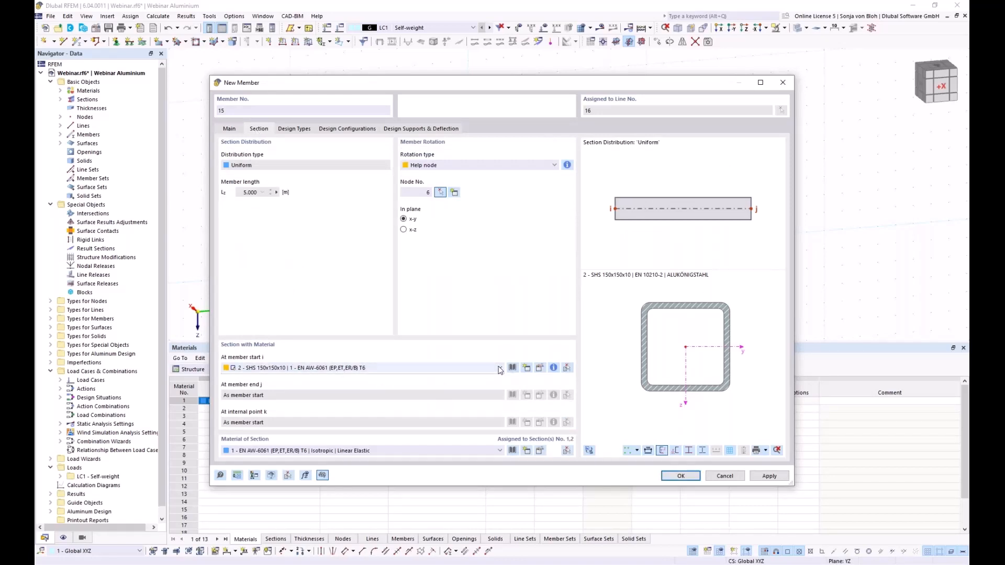
left_click(501, 368)
left_click(333, 377)
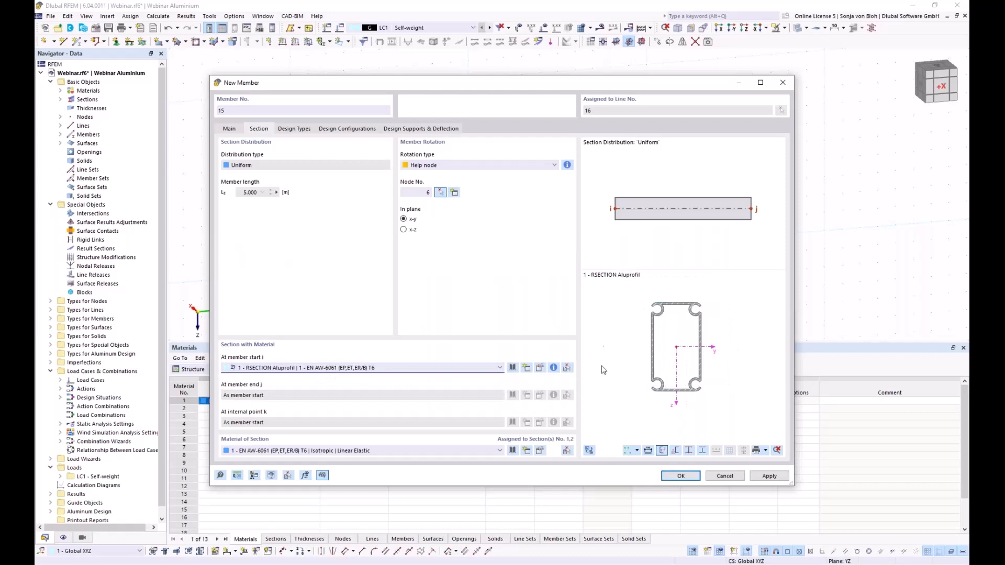
left_click(682, 476)
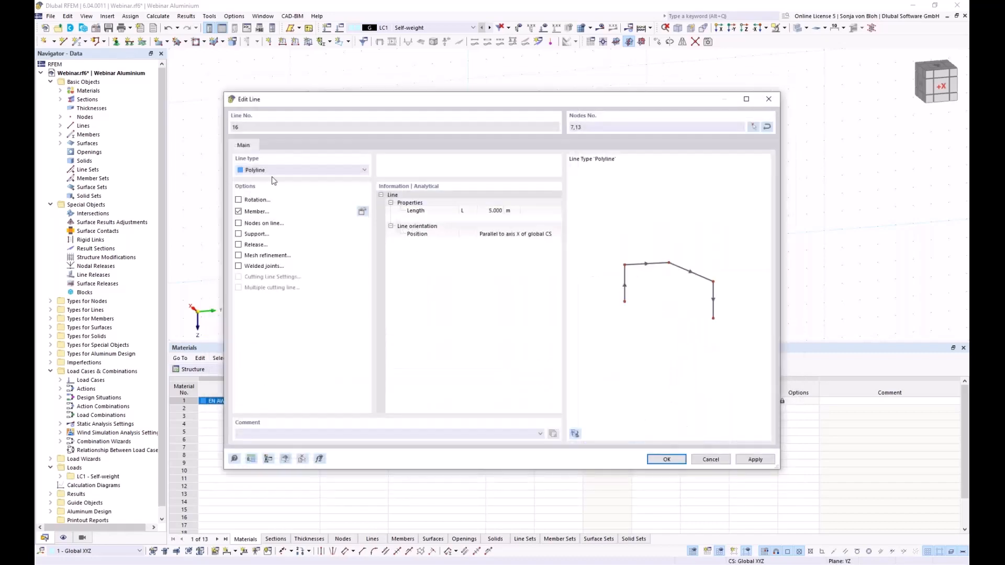
left_click(657, 459)
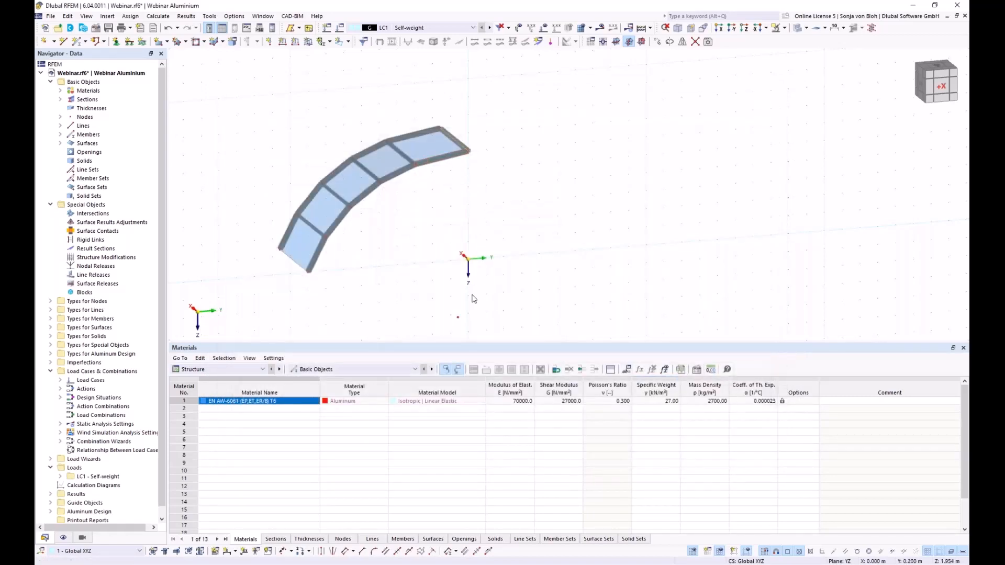
- Set member 15's rotation type to Angle with β 0.00°
middle_click_drag(472, 295, 451, 252, "ctrl")
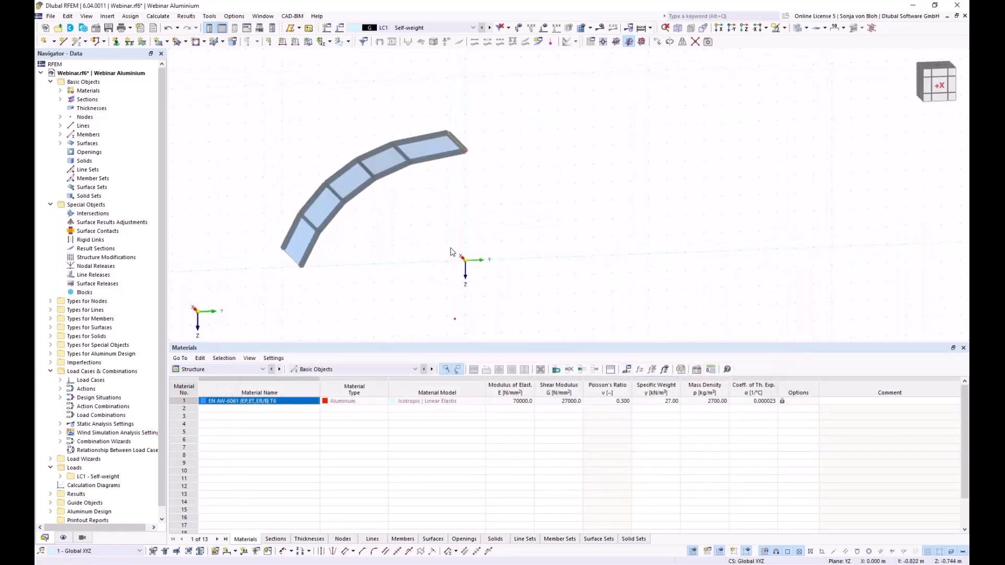
double_click(460, 145)
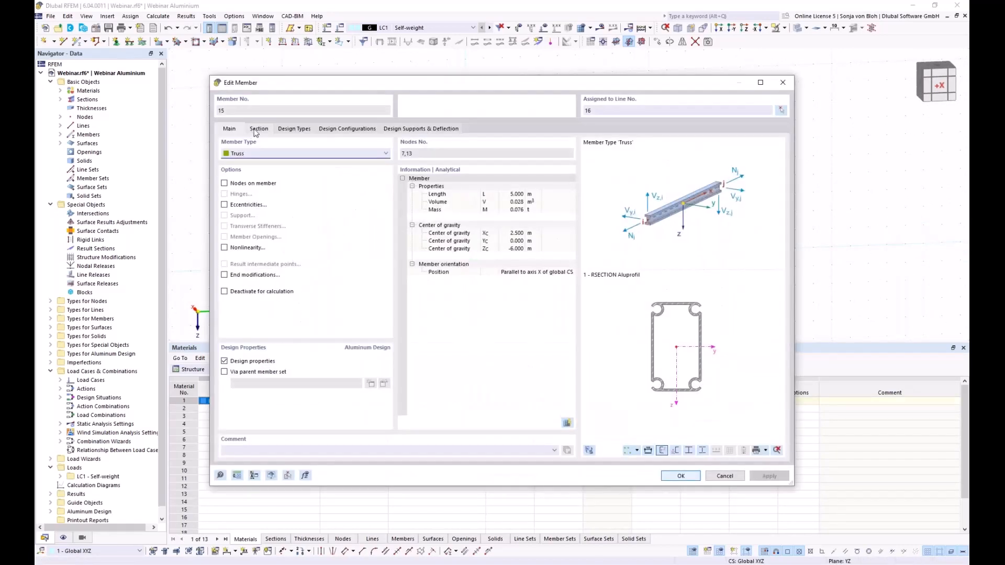
left_click(259, 131)
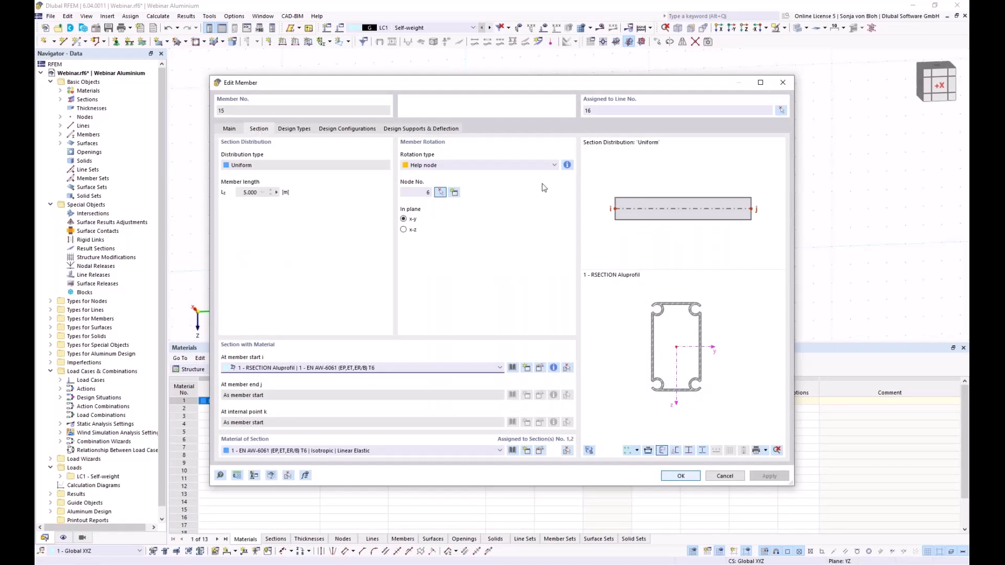
left_click(456, 165)
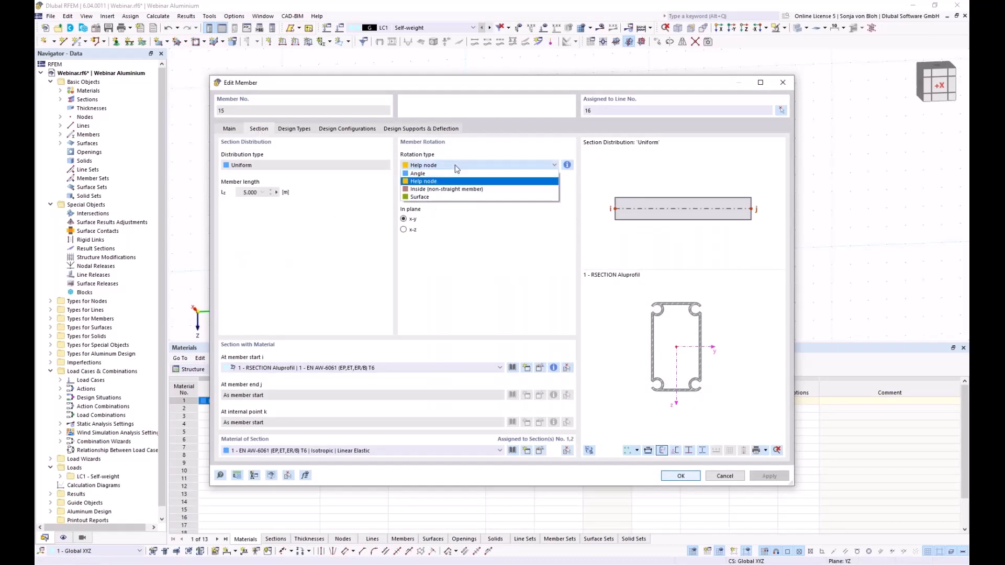
left_click(427, 173)
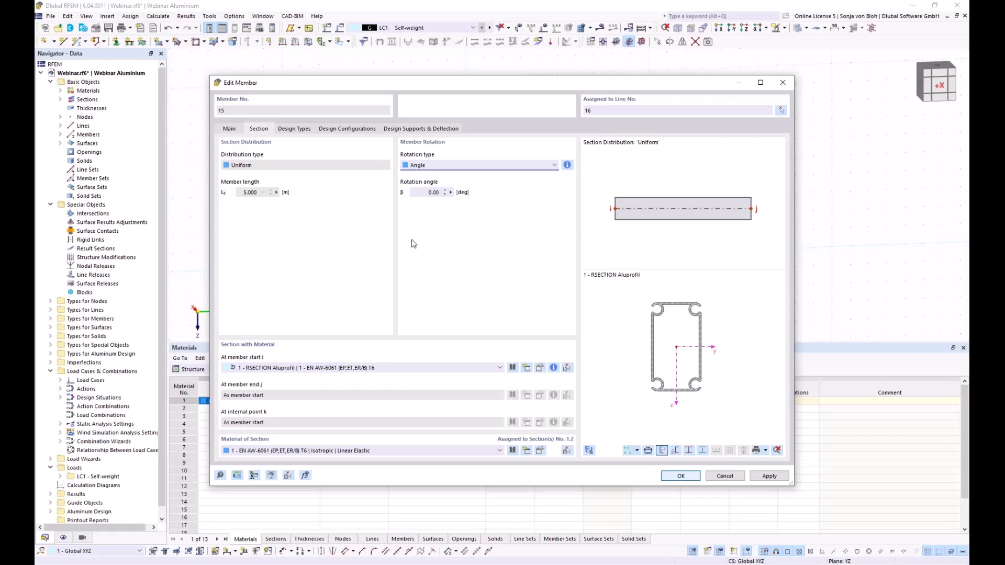
left_click(663, 474)
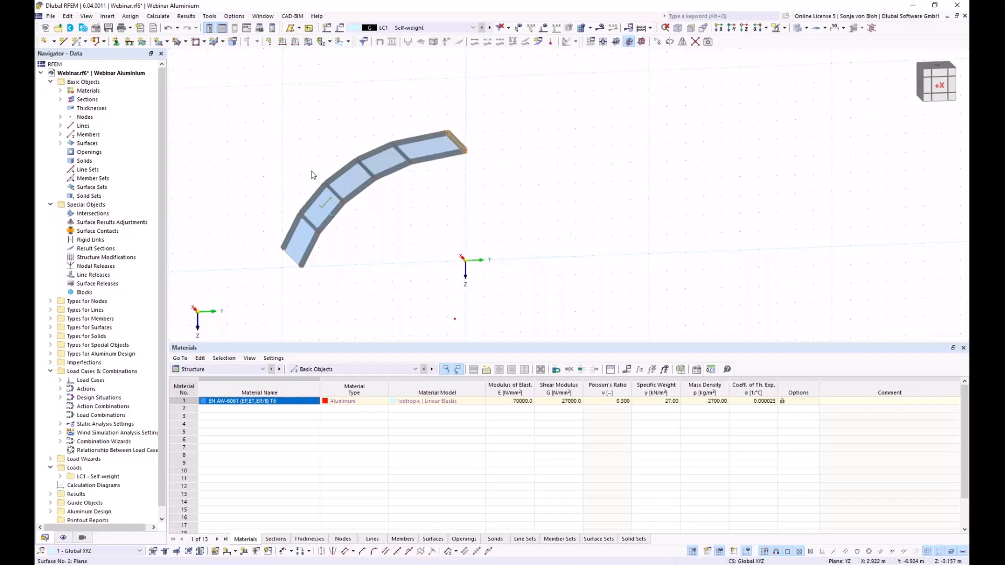
- Copy the arch segment 3 times with Step links turned off, making the roof four bays long
mouse_move(214, 81)
left_mouse_down()
mouse_move(335, 262)
mouse_move(552, 288)
left_mouse_up()
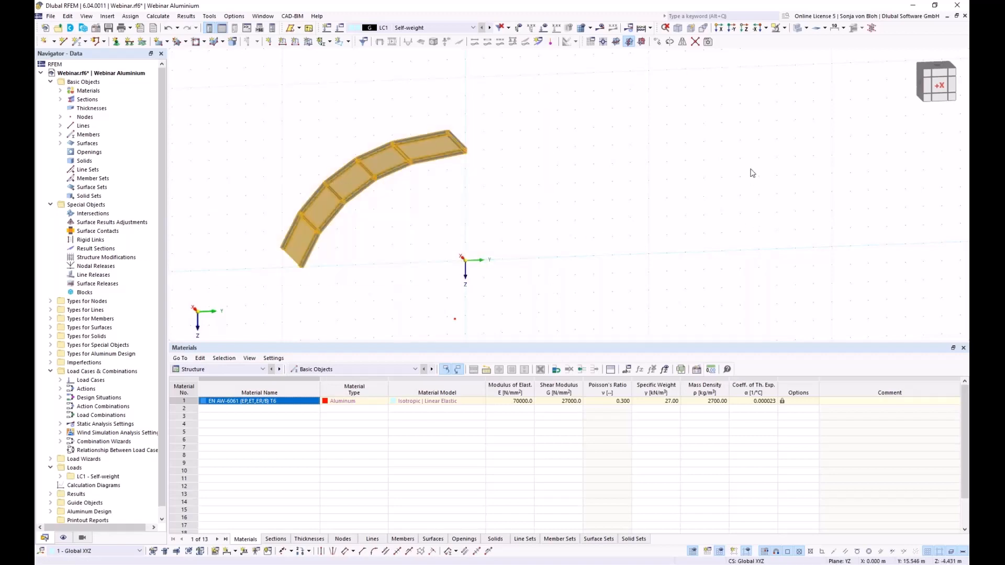
left_click(657, 44)
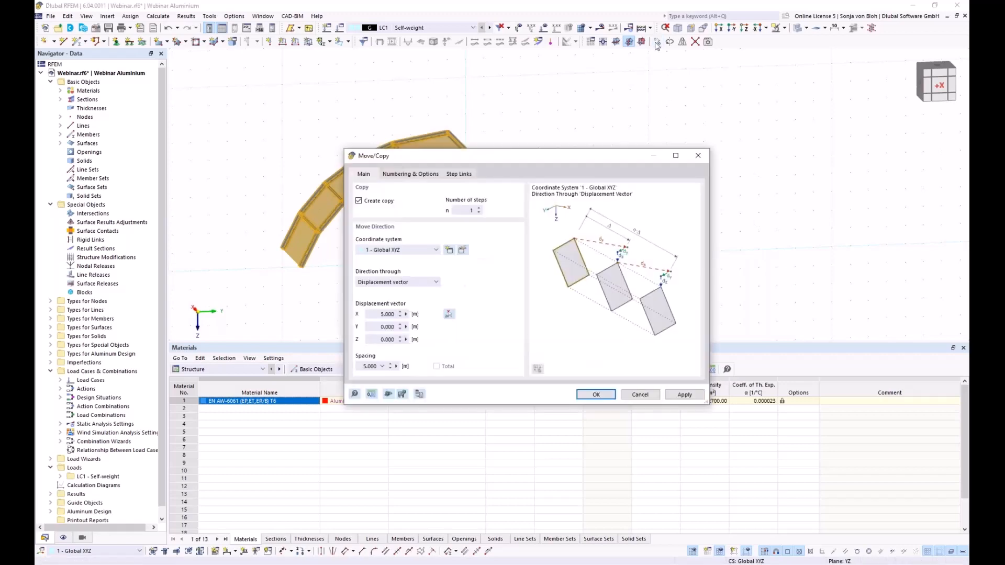
double_click(471, 210)
type("3")
left_click(419, 175)
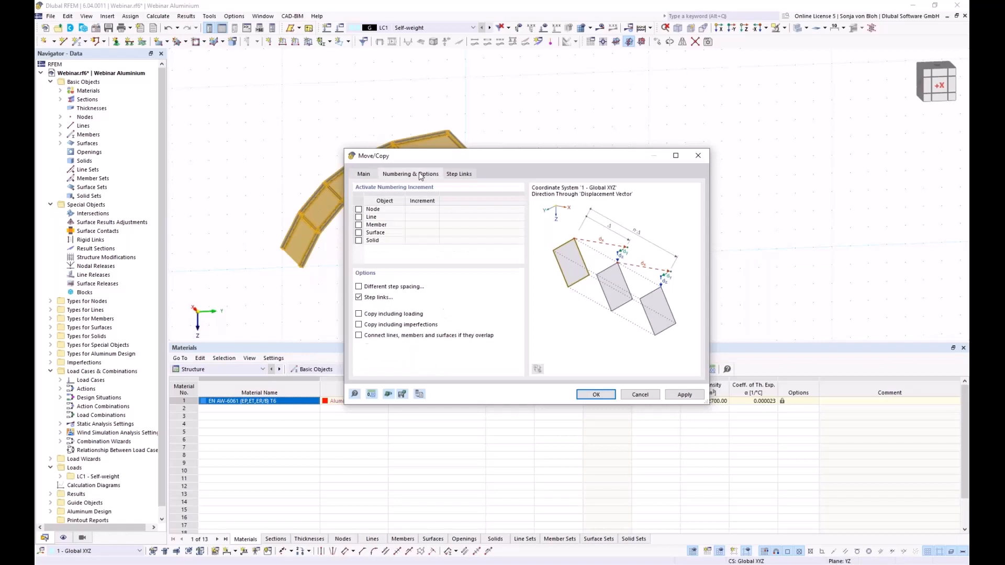
left_click(358, 298)
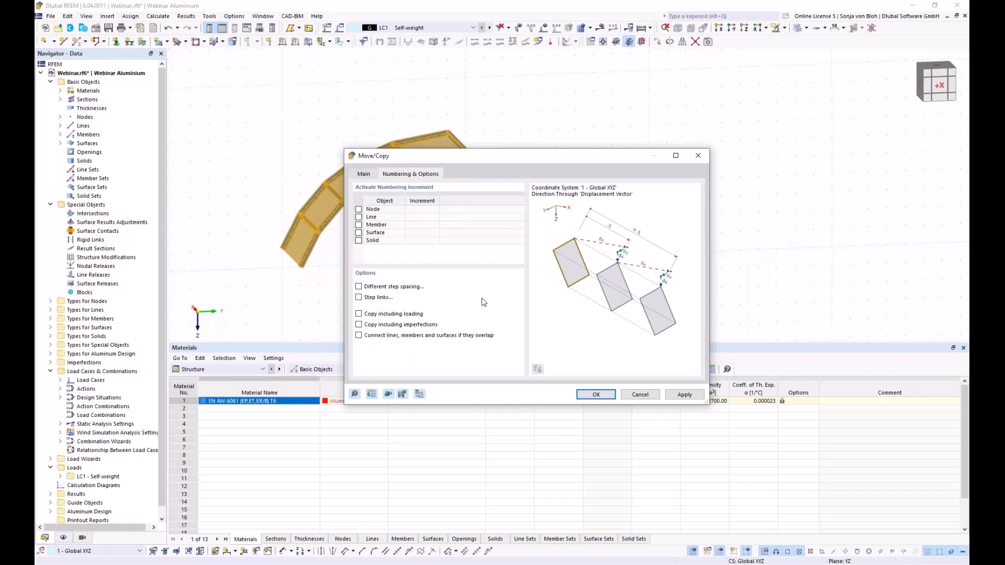
left_click(594, 395)
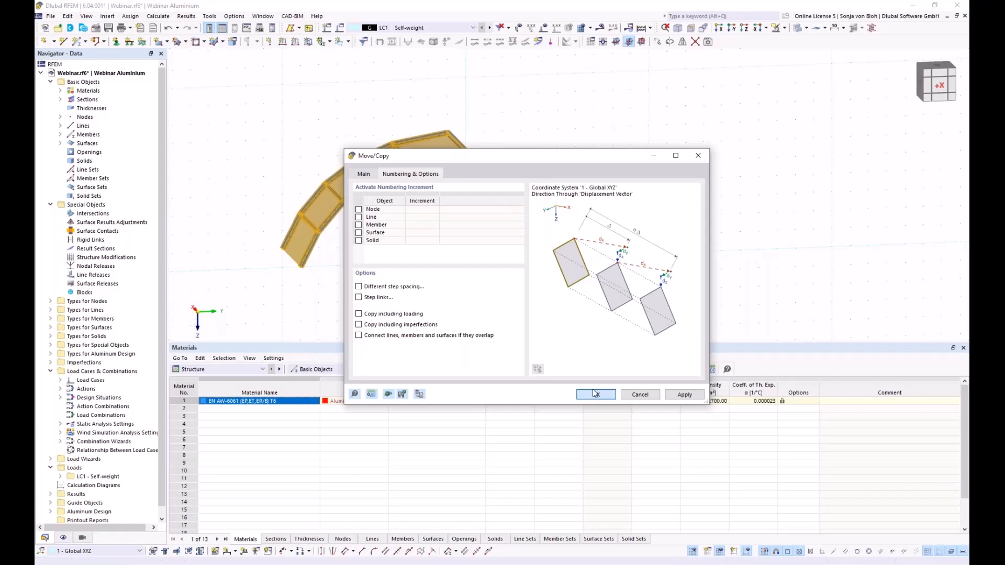
left_click(595, 395)
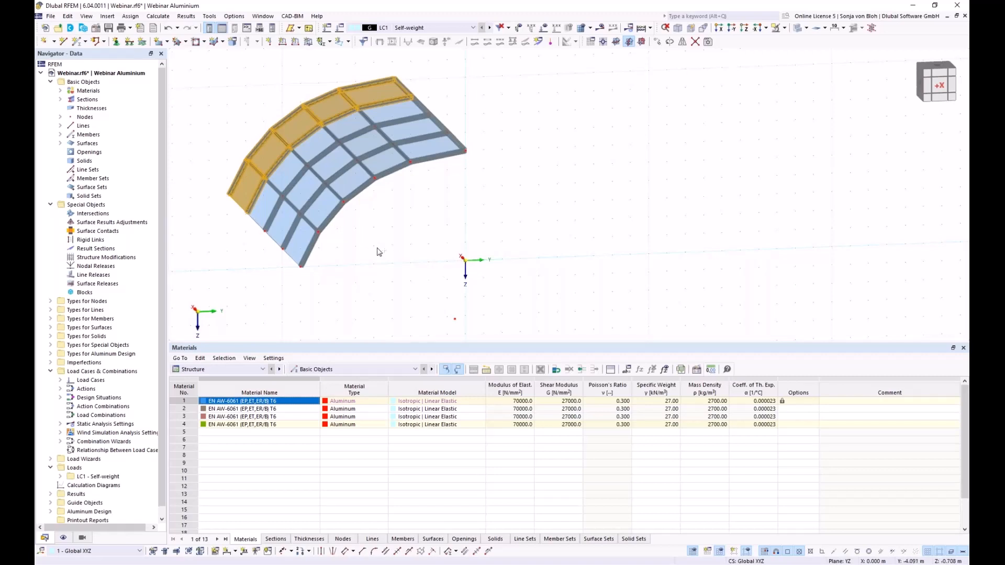
middle_click_drag(308, 274, 398, 286, "ctrl")
- Start new member 61 as a Tension member and begin a new section 9 at its start
middle_click_drag(175, 186, 369, 222)
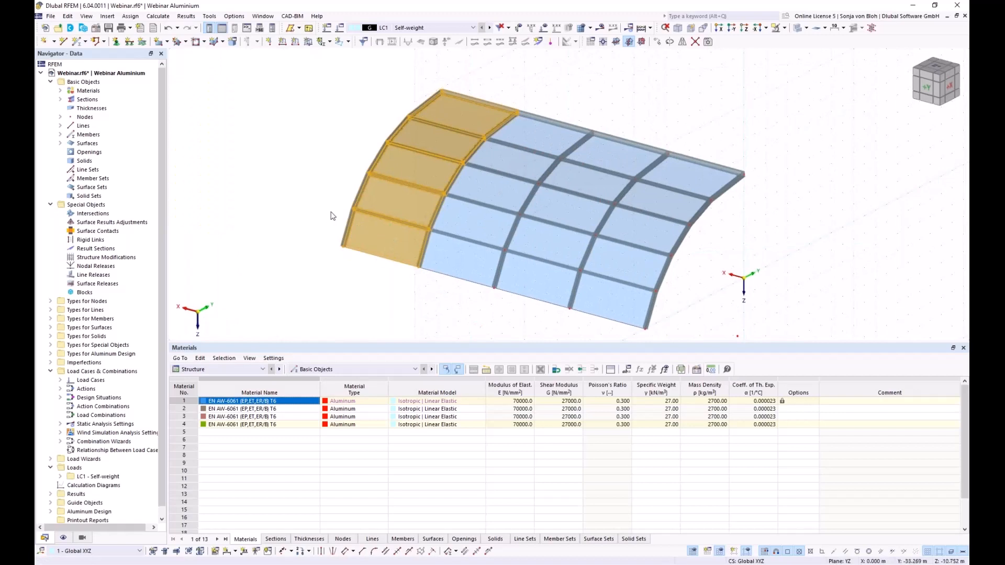
left_click(351, 273)
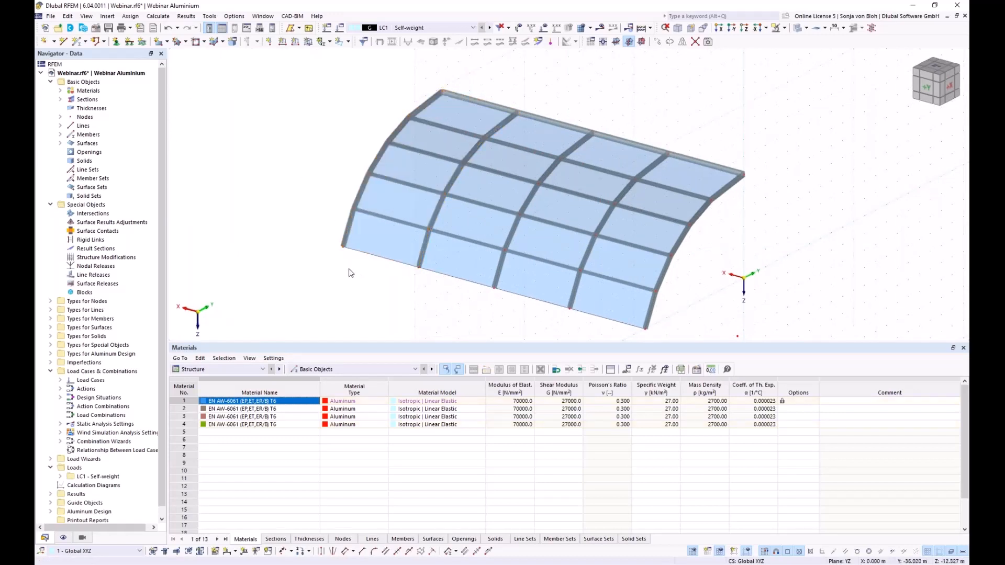
left_click(75, 43)
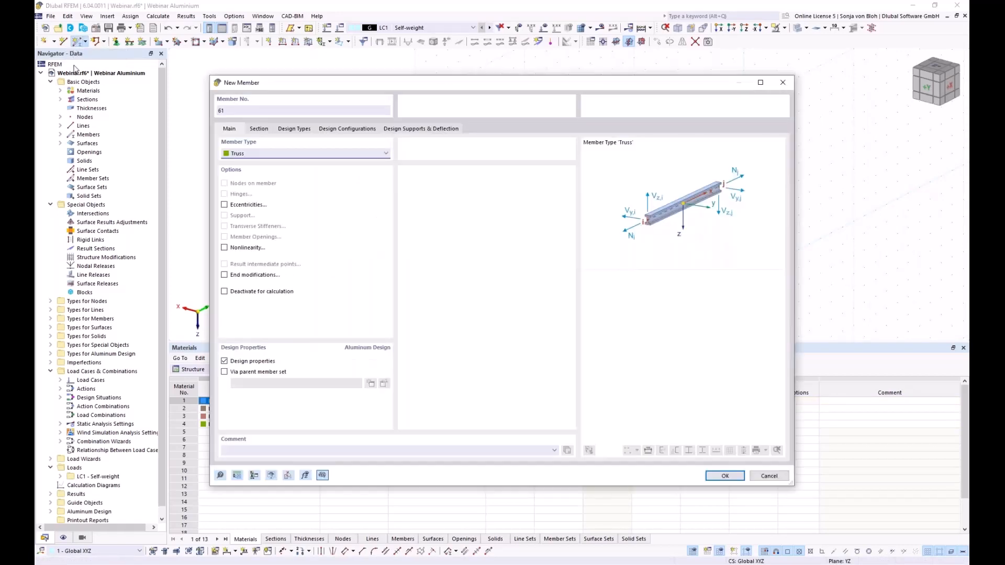
left_click(385, 154)
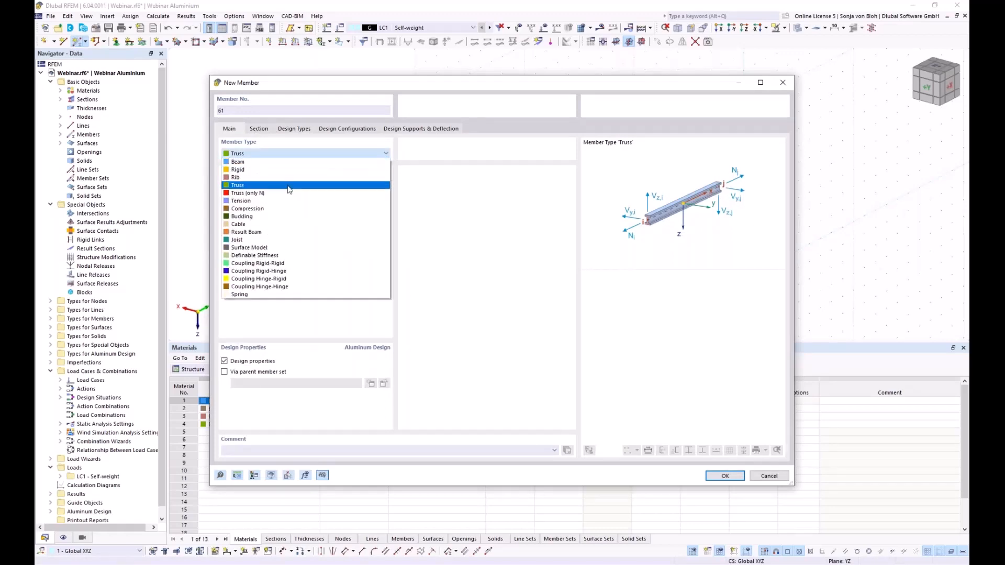
left_click(269, 201)
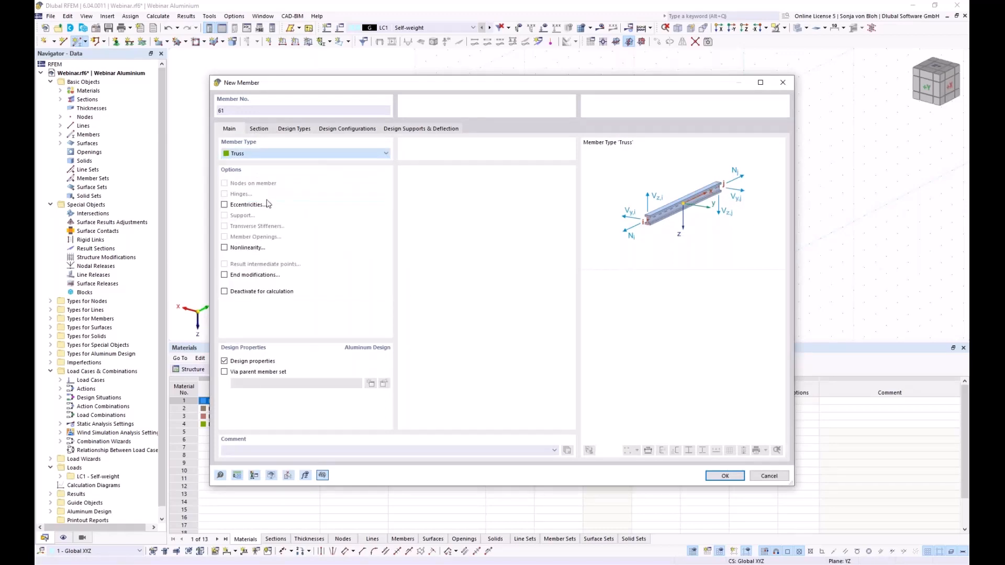
left_click(259, 128)
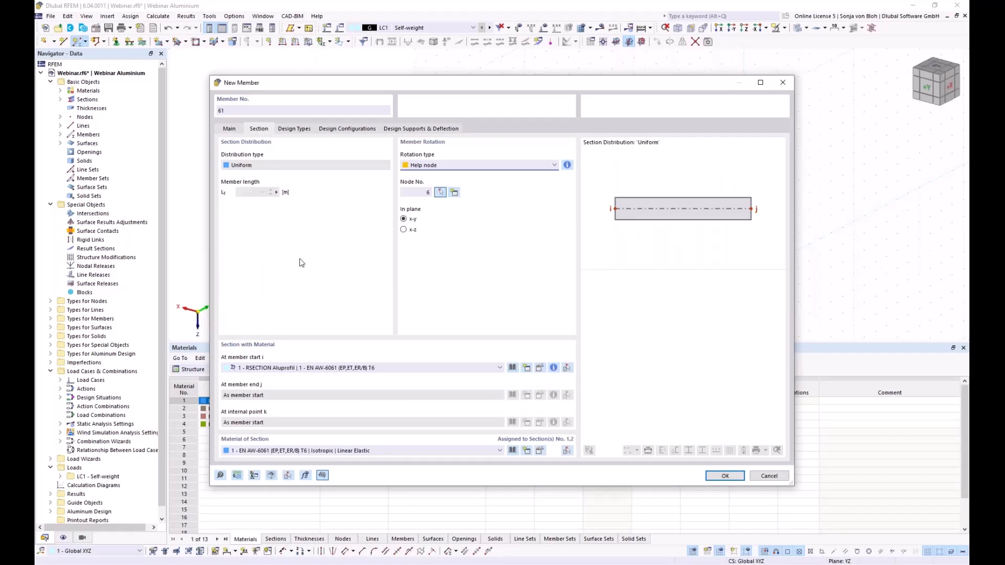
left_click(526, 369)
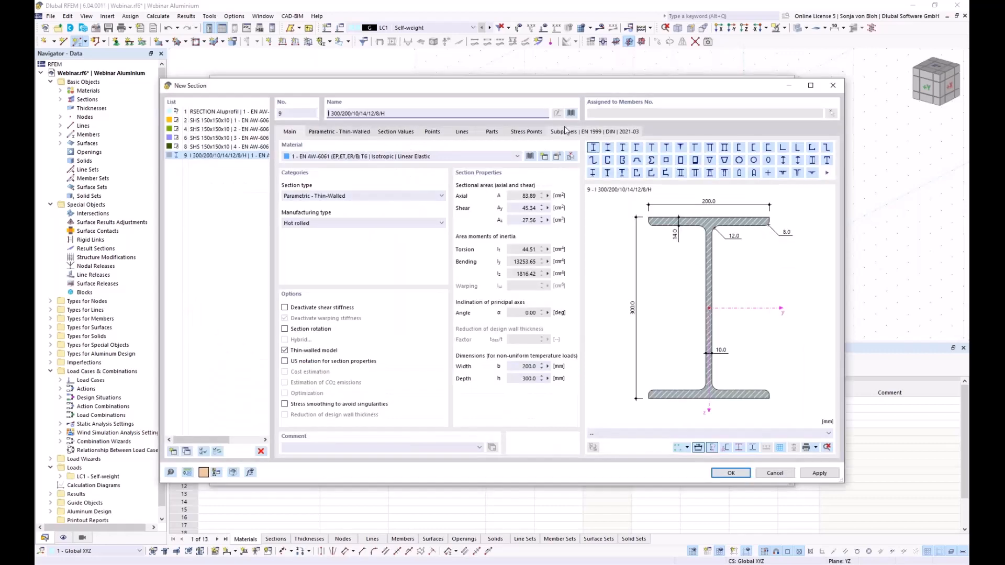
- Choose the R 20 solid round bar from the standard section library
left_click(572, 113)
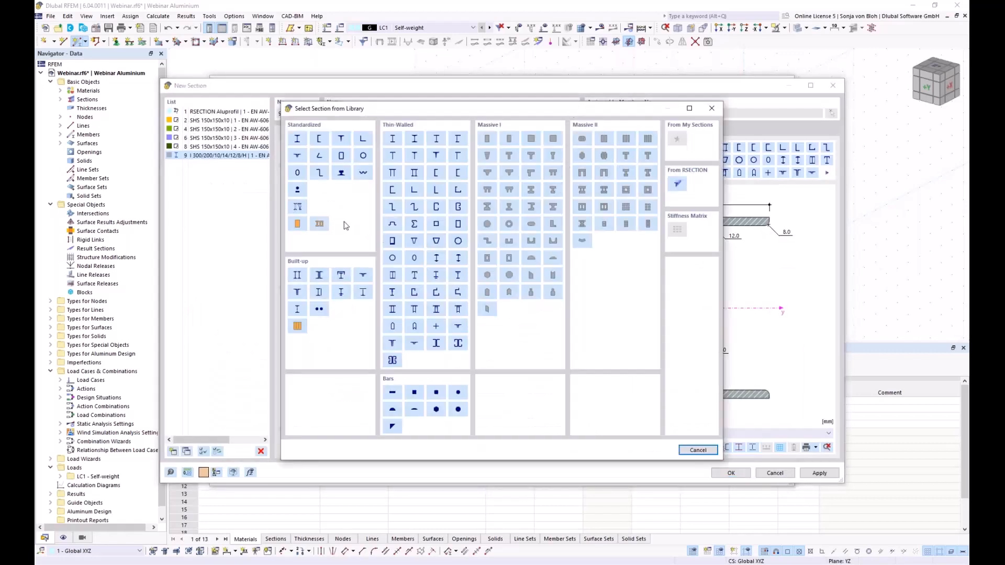
left_click(298, 191)
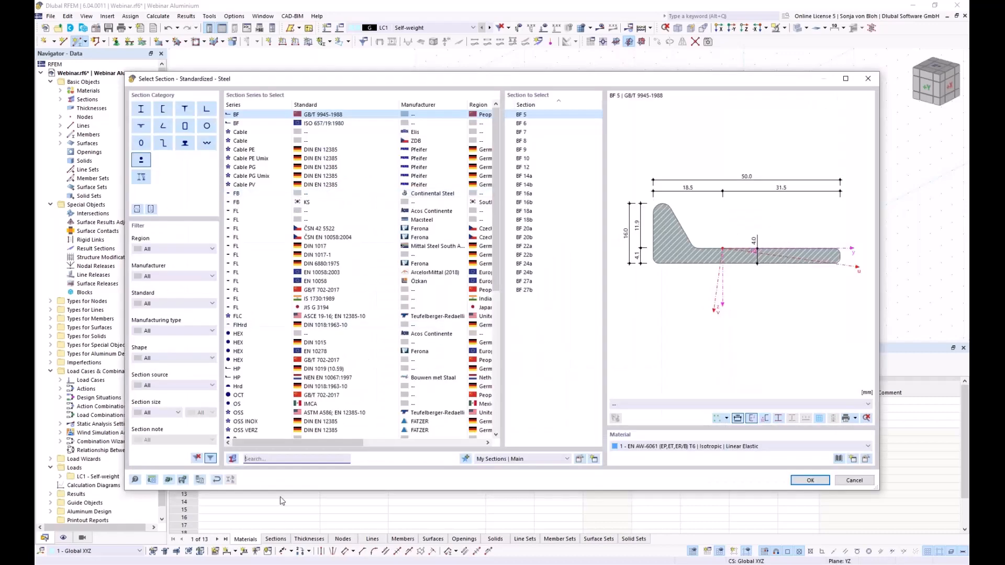
type("R 2")
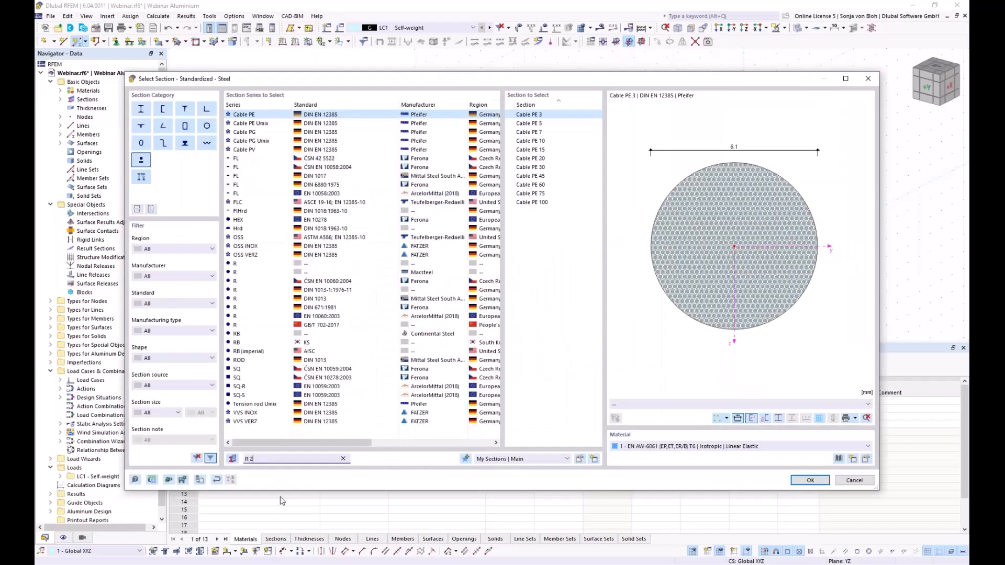
type("0")
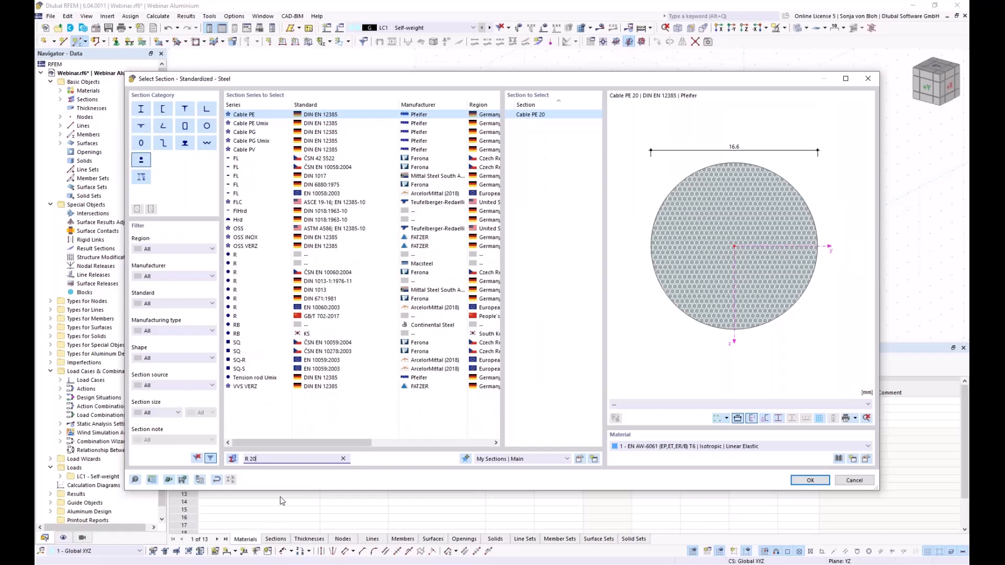
left_click(249, 255)
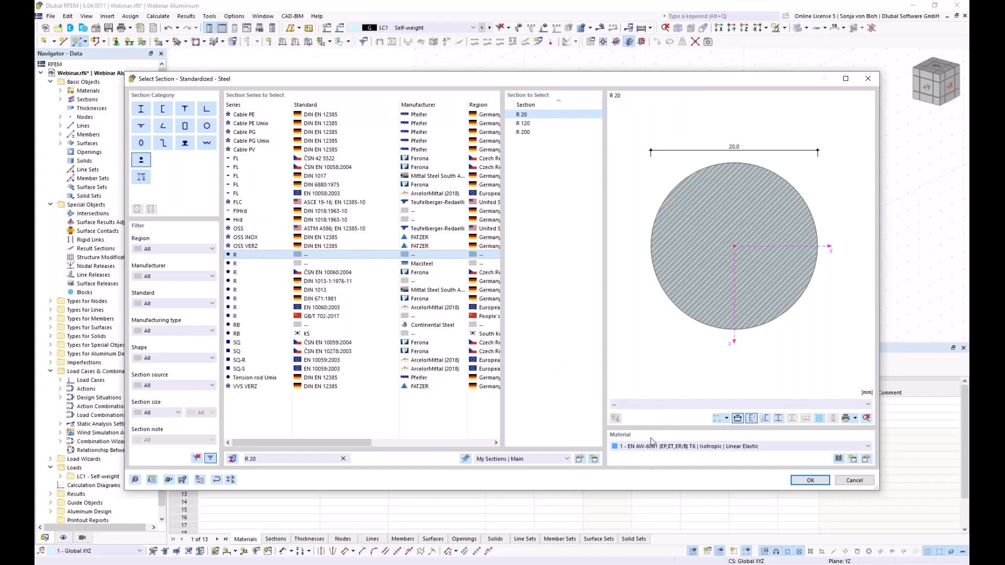
- Assign a new S235 steel material from EN 1993-1-1 and confirm the R 20 section
left_click(852, 459)
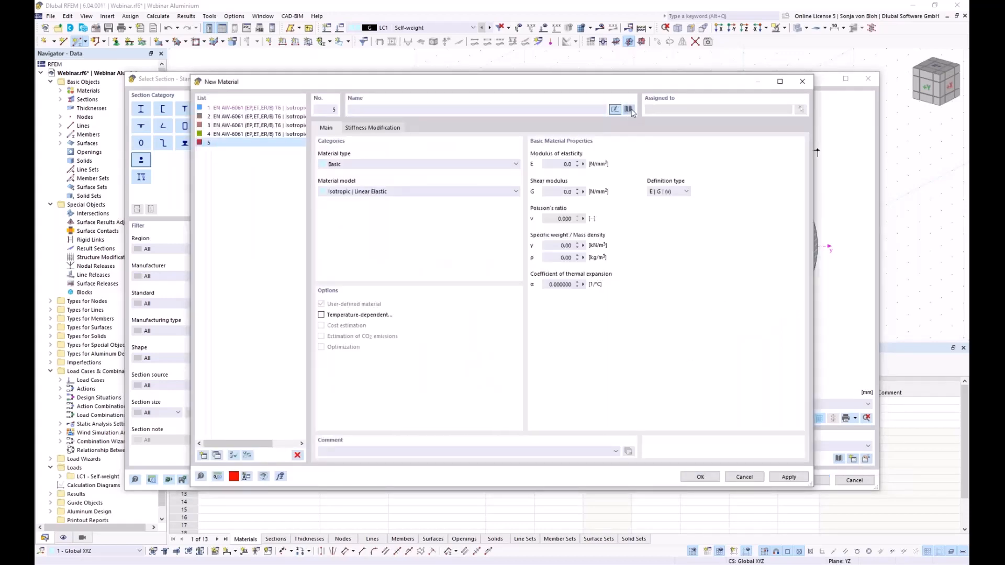
left_click(629, 110)
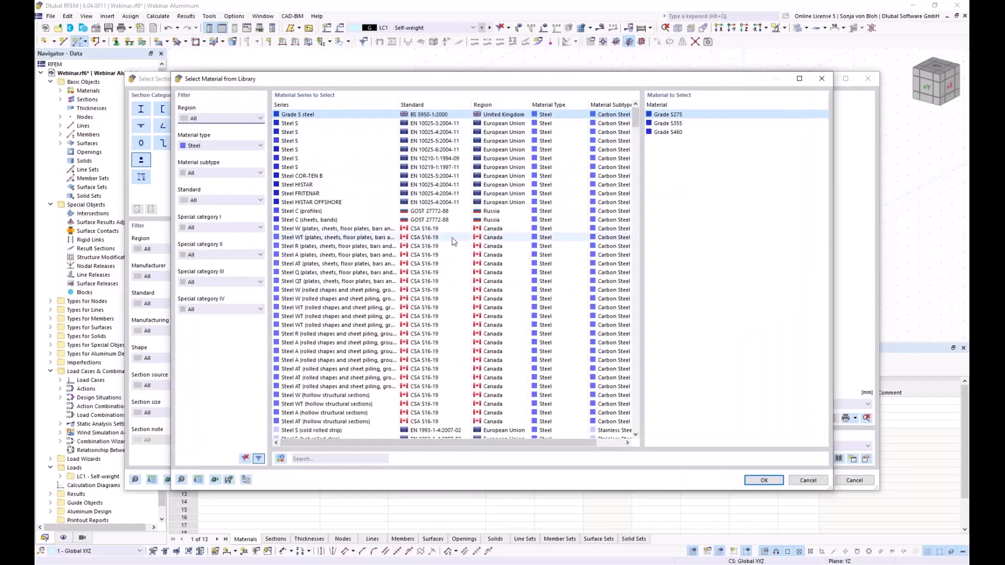
left_click(311, 457)
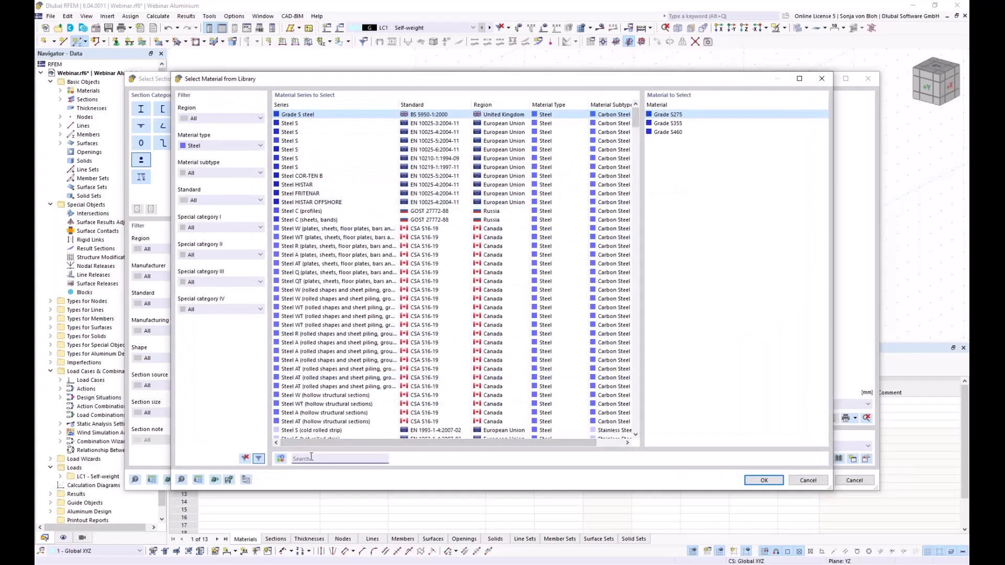
type("s2")
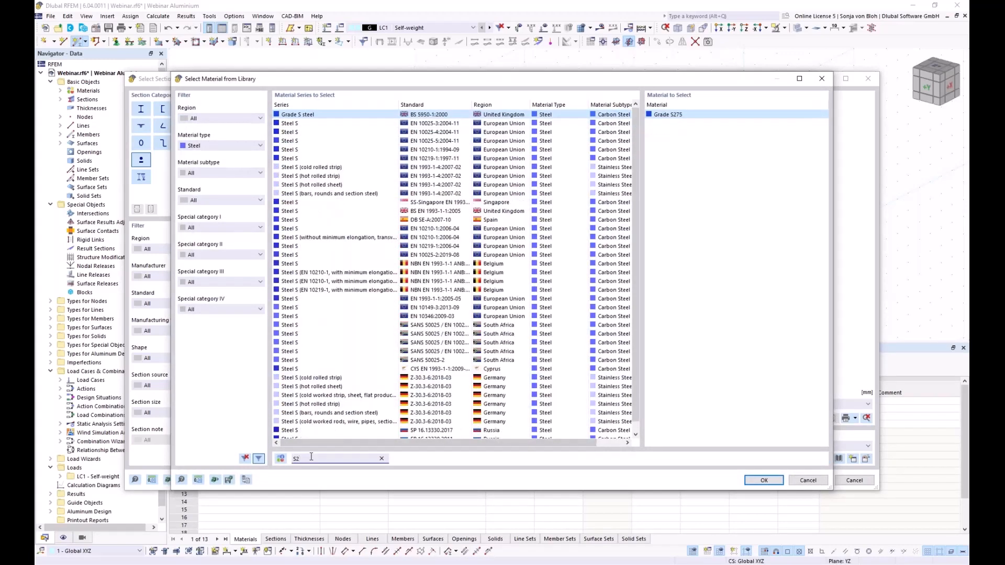
type("35")
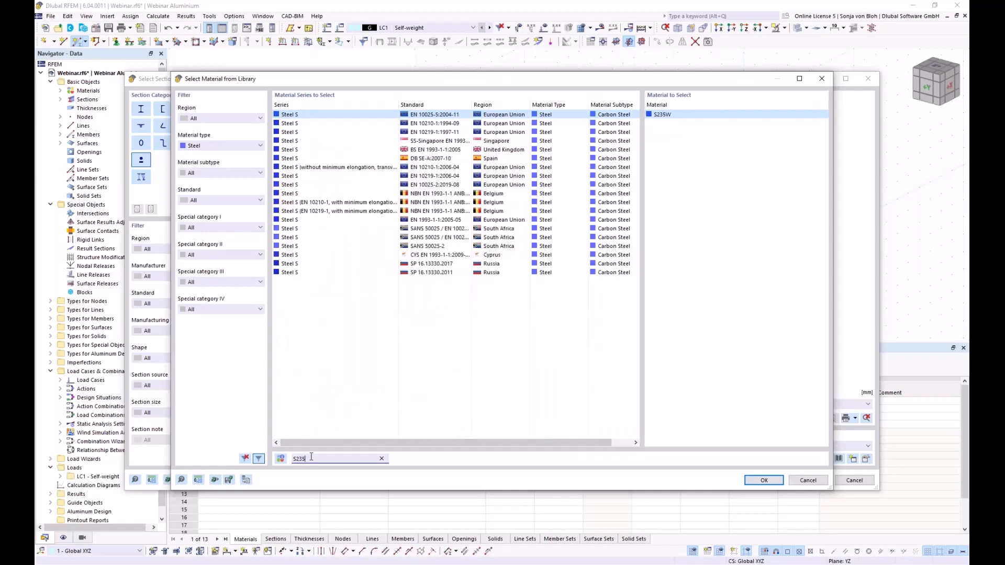
left_click(410, 218)
left_click(757, 479)
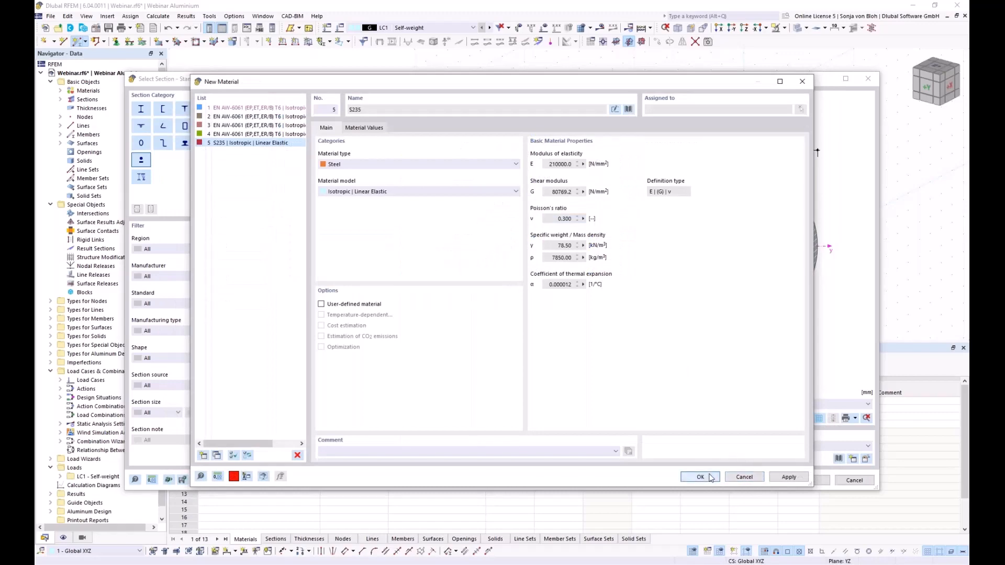
left_click(711, 478)
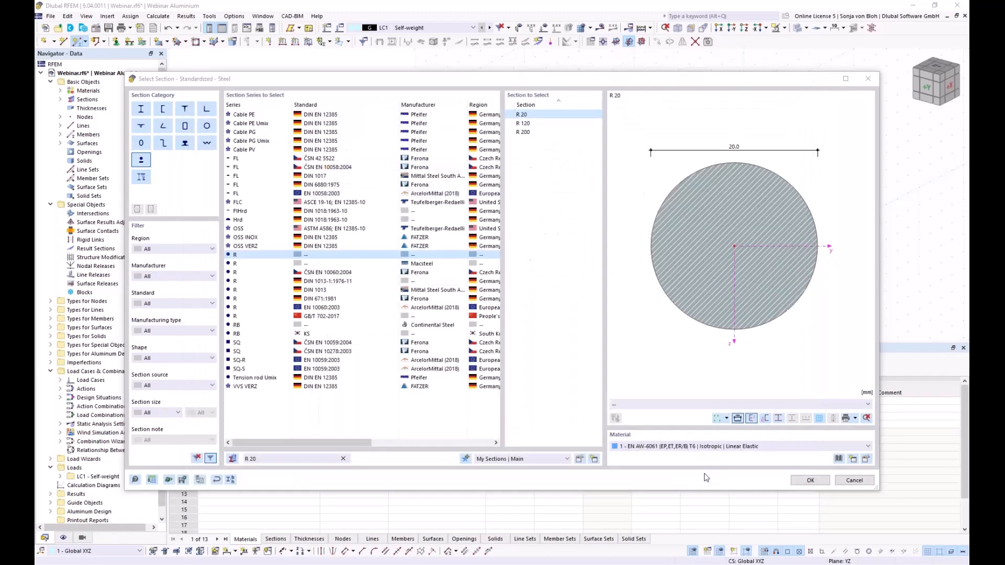
left_click(809, 481)
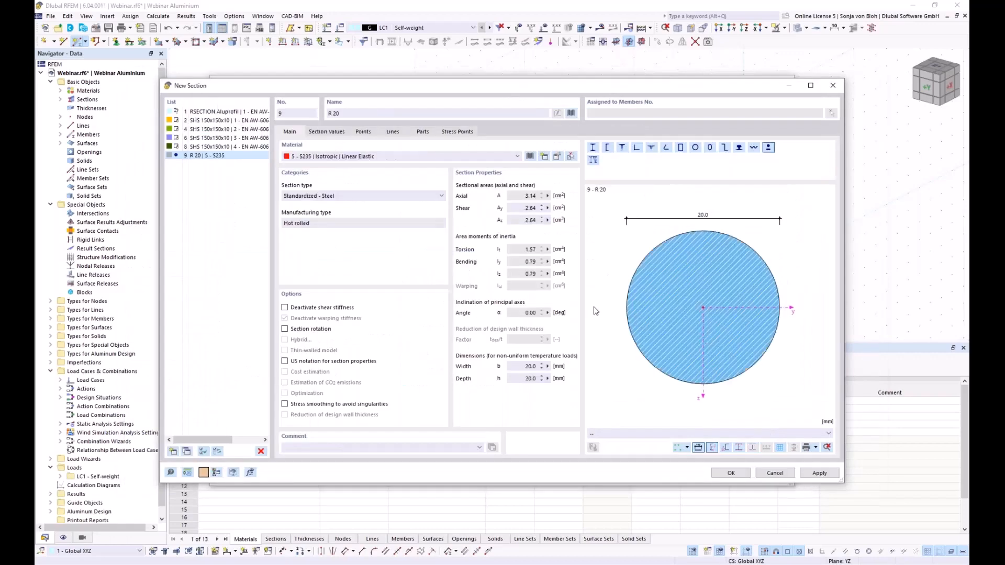
left_click(731, 473)
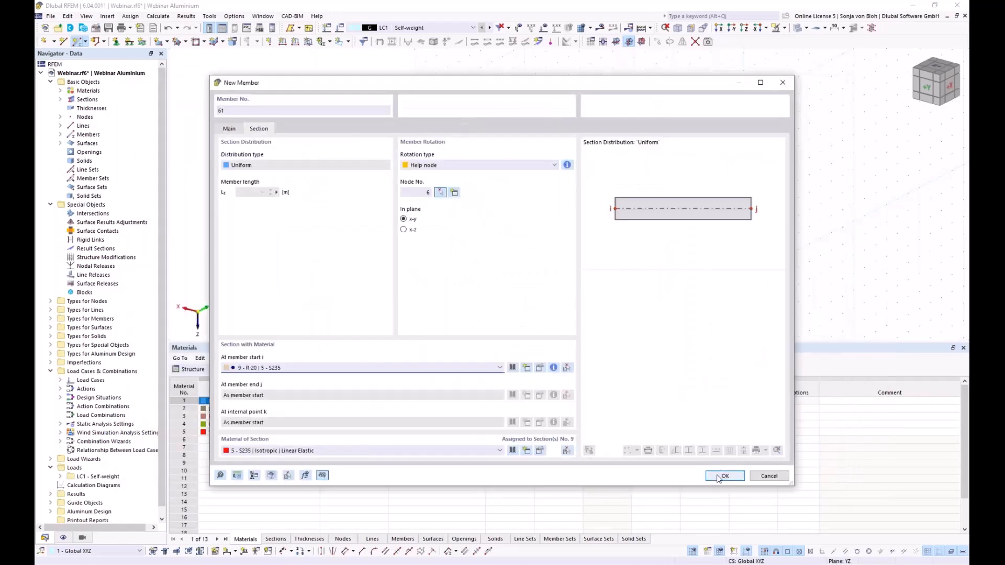
- Set the member rotation type to Angle and confirm the member settings
left_click(454, 165)
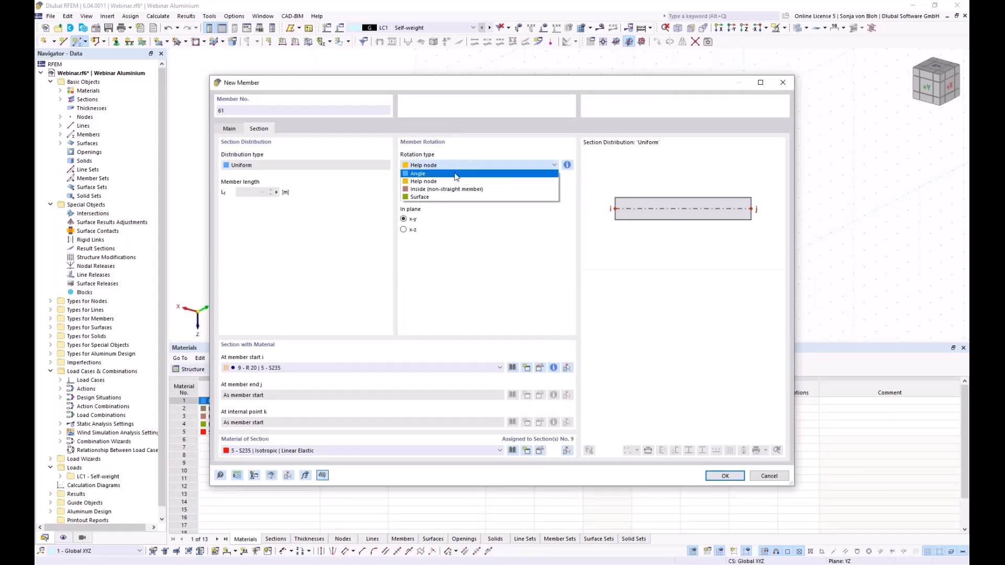
left_click(456, 175)
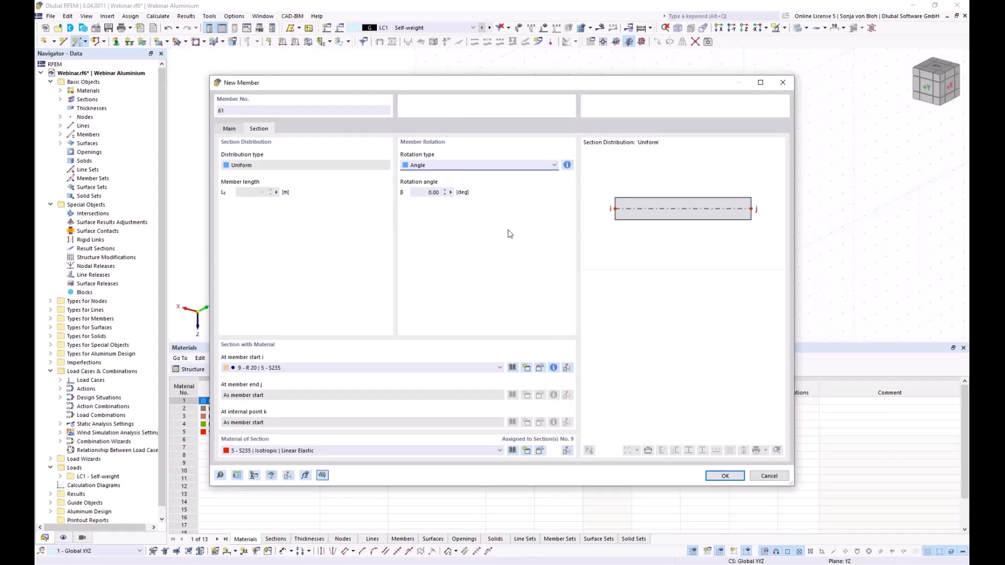
left_click(724, 476)
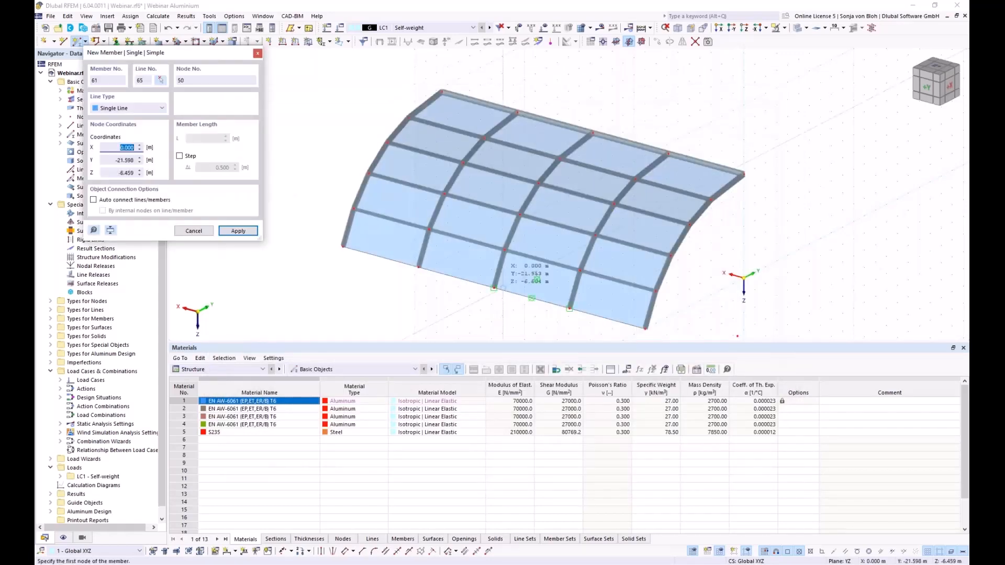
- Draw the first diagonal bracing members in the end bay, ending at nodes 39, 46 and 40
scroll(399, 275, "up", 3)
left_click(434, 261)
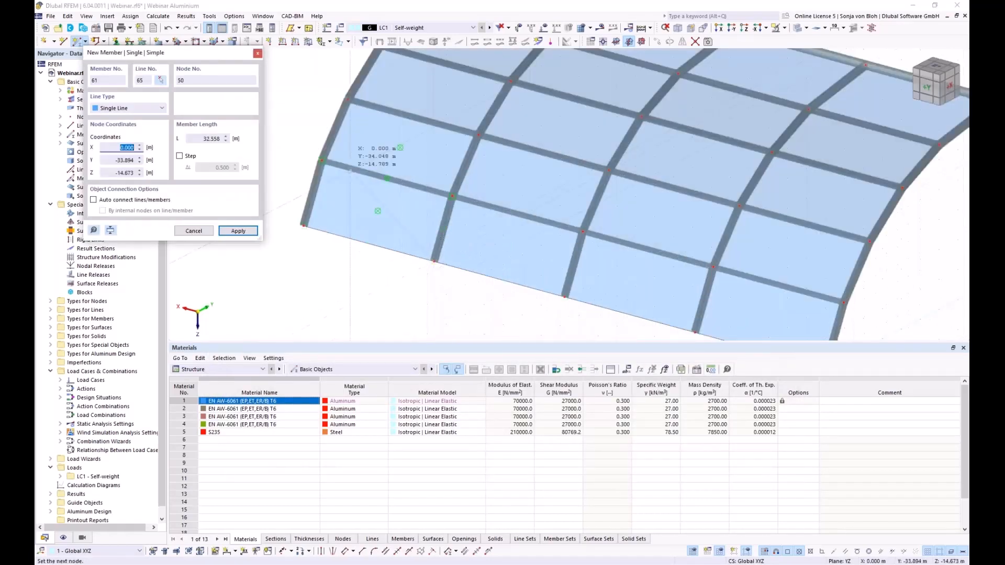
left_click(303, 226)
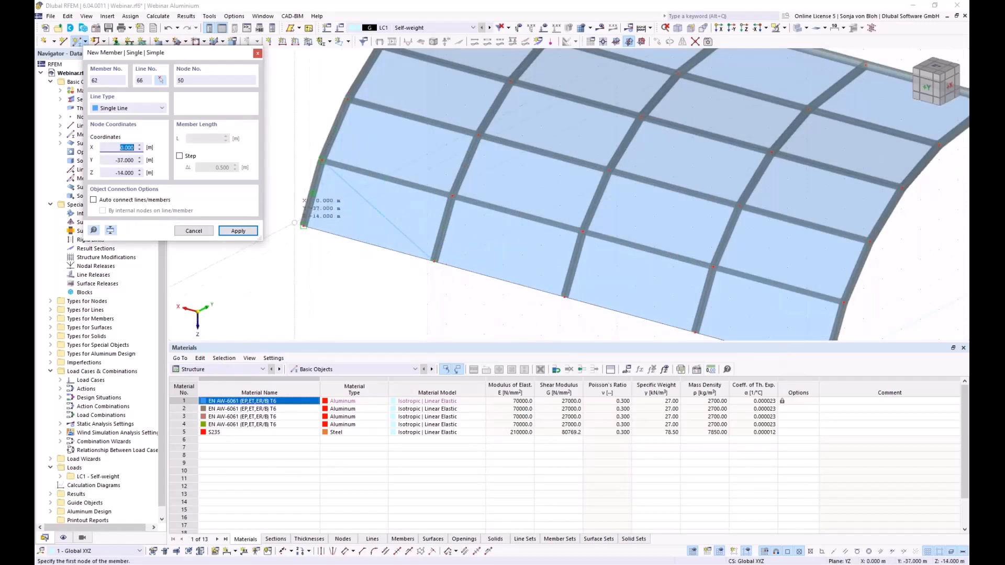
left_click(305, 227)
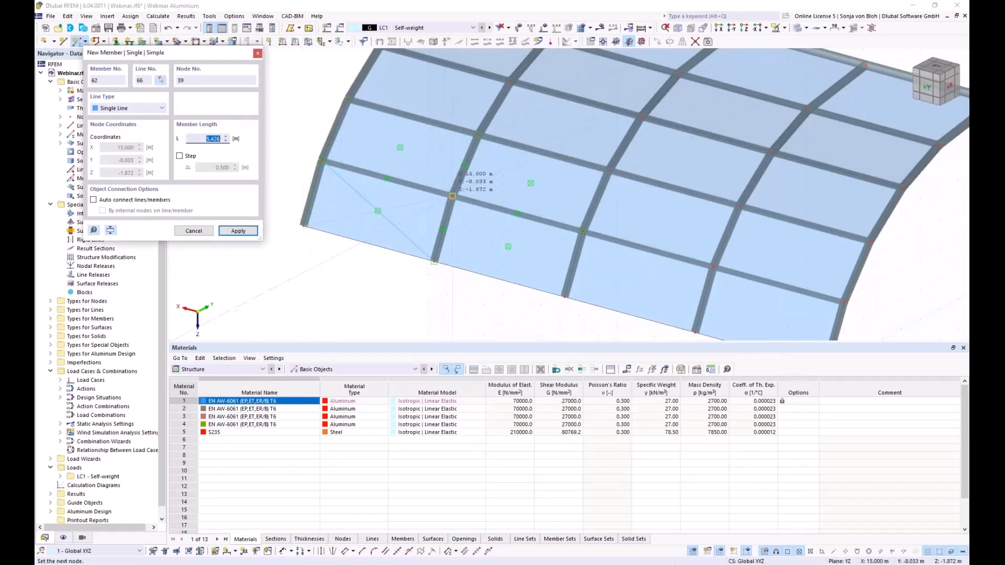
left_click(452, 196)
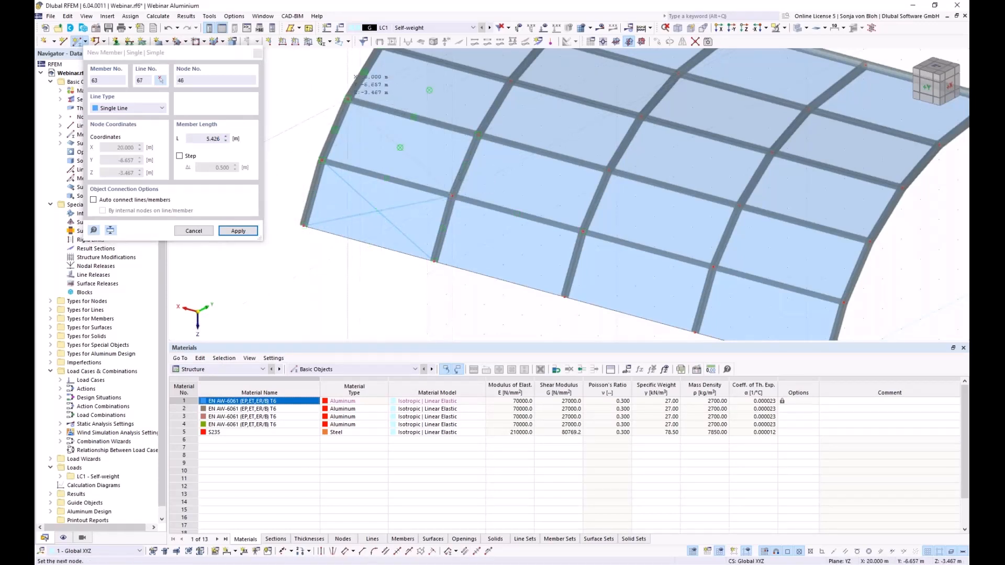
left_click(338, 156)
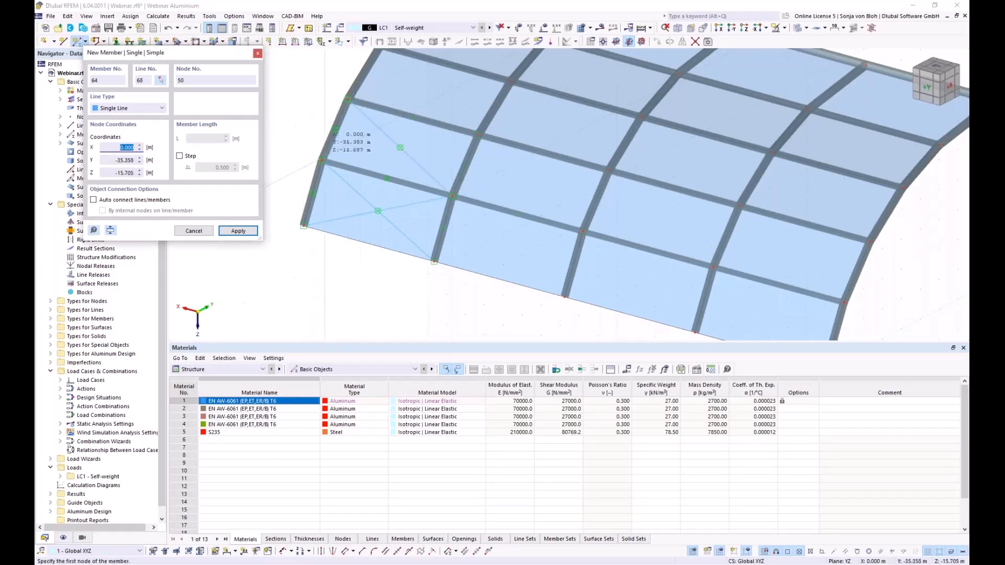
left_click(322, 160)
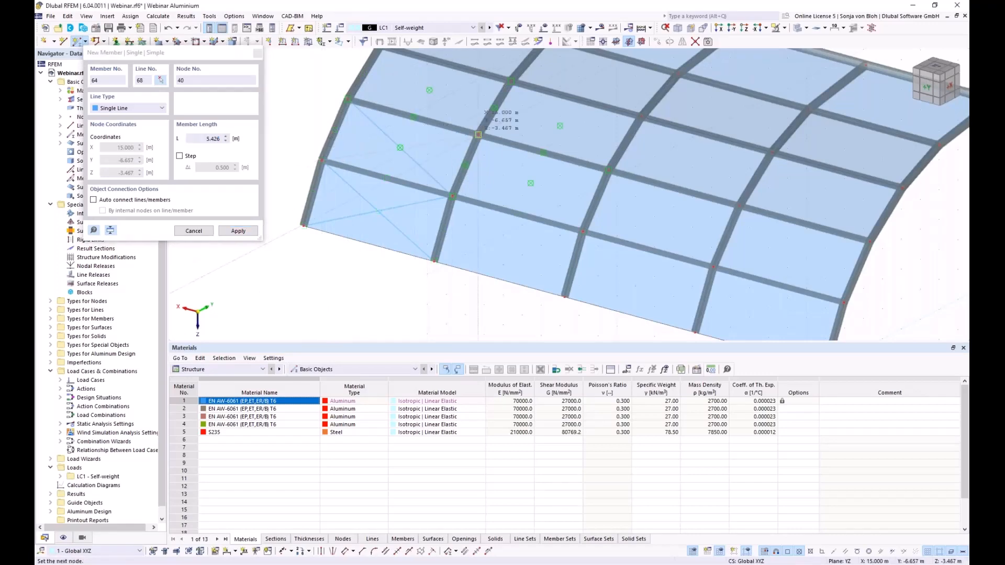
left_click(478, 134)
- Draw the remaining diagonals up to the ridge via nodes 47, 41, 49 and 43, then stop placing
middle_click_drag(432, 65, 420, 181)
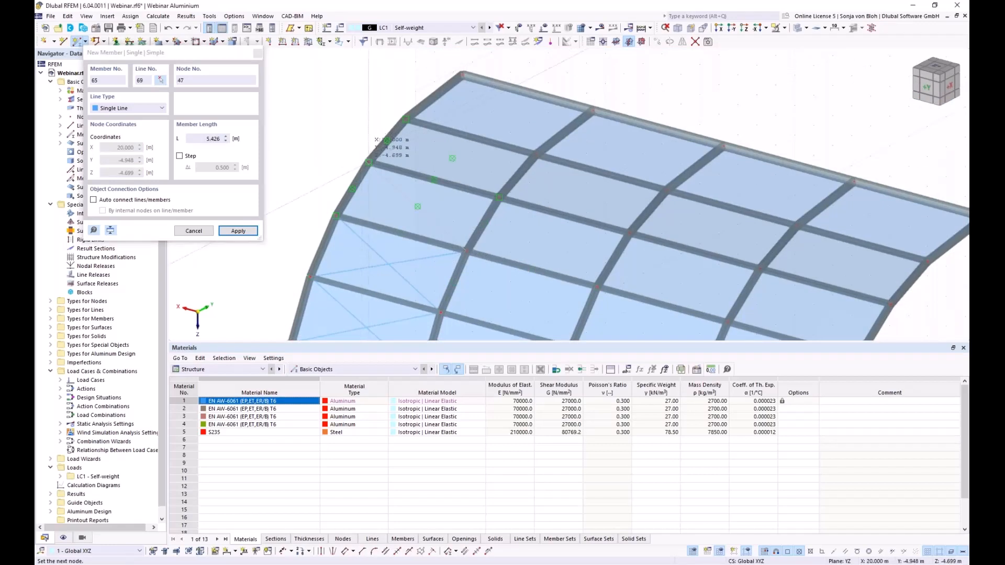
left_click(369, 162)
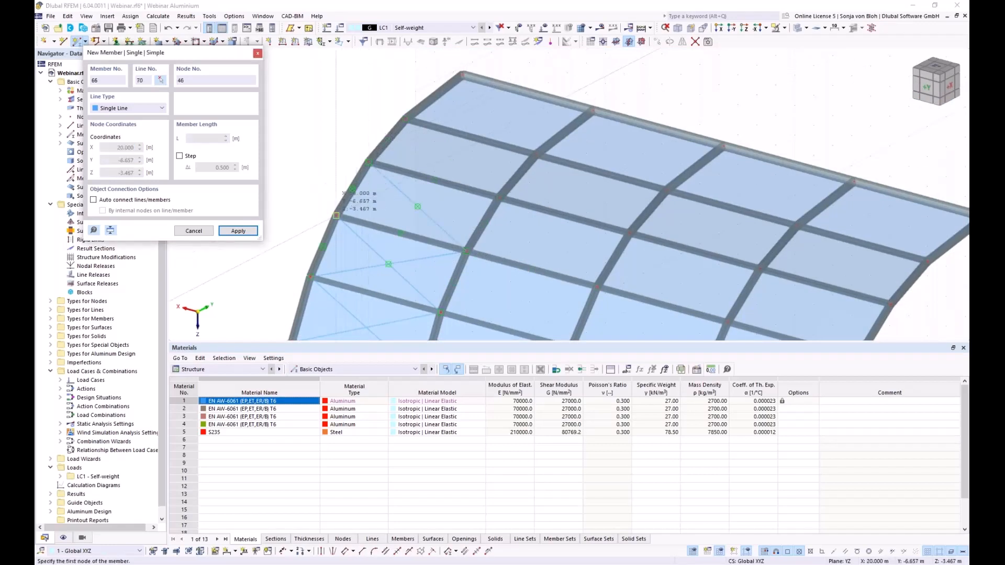
left_click(336, 215)
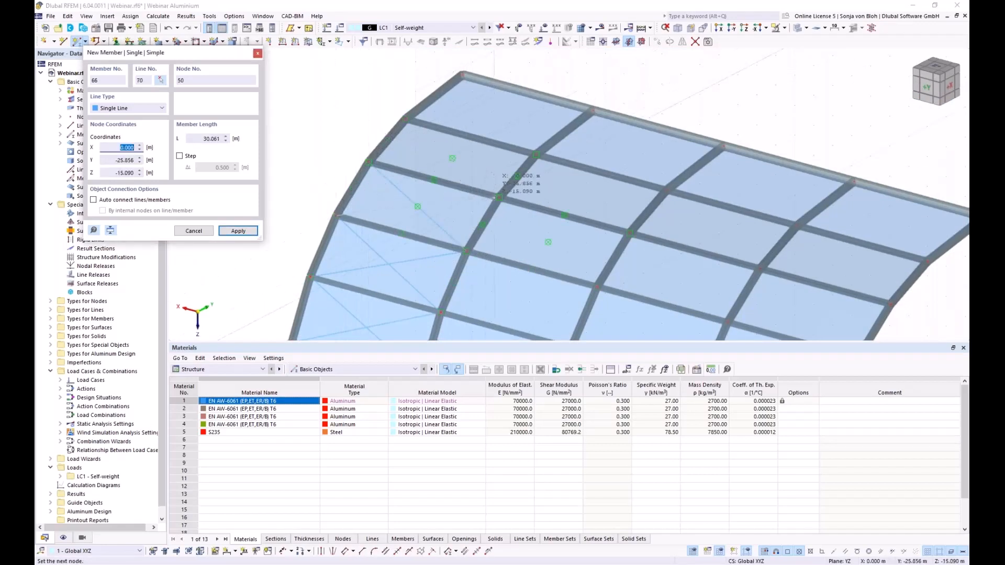
left_click(499, 198)
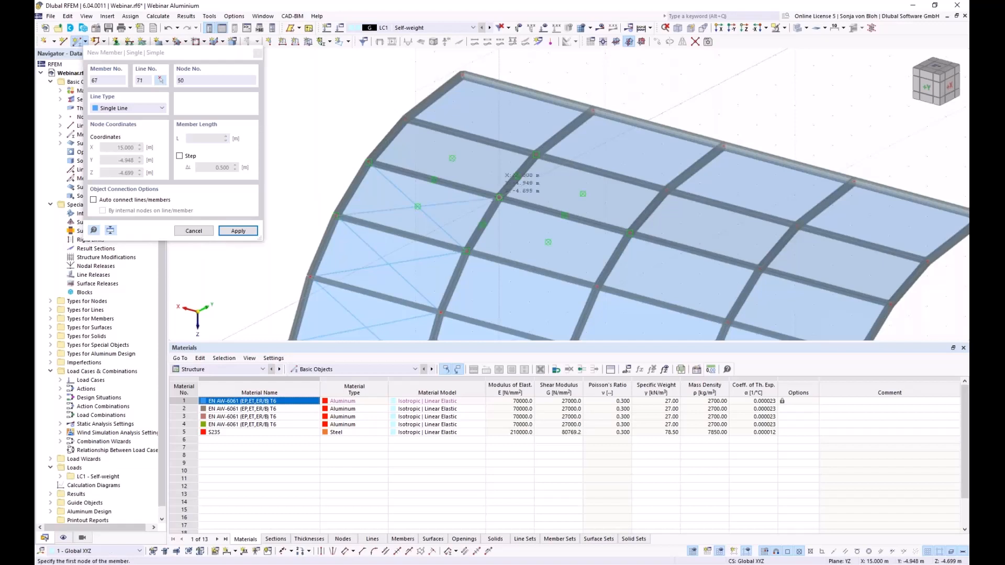
left_click(500, 197)
left_click(406, 120)
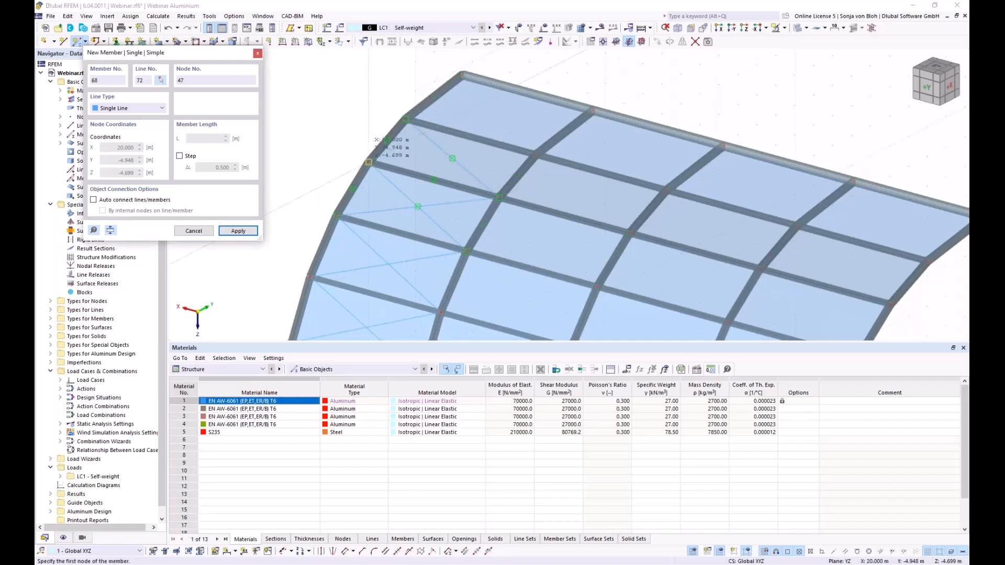
left_click(537, 155)
left_click(536, 154)
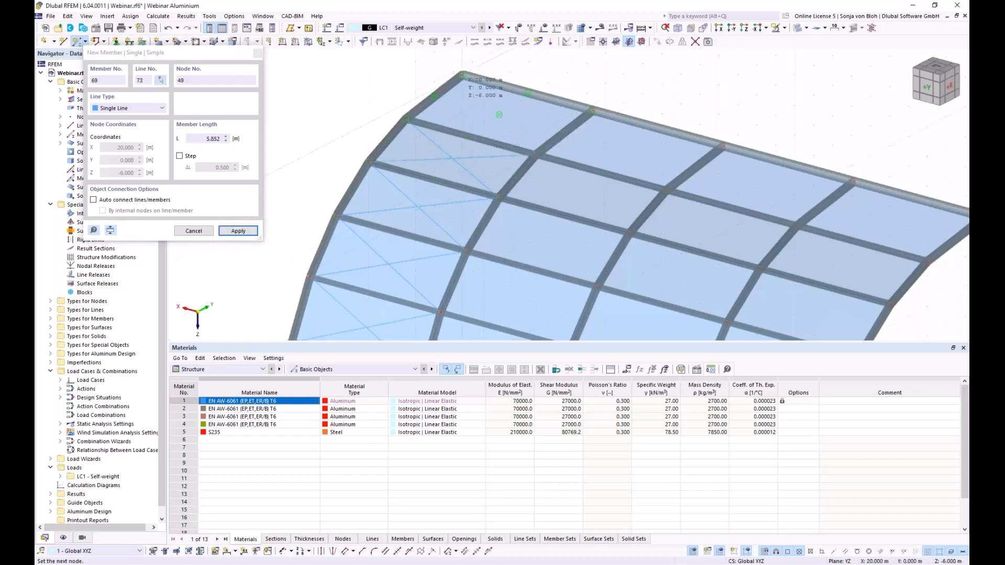
left_click(428, 116)
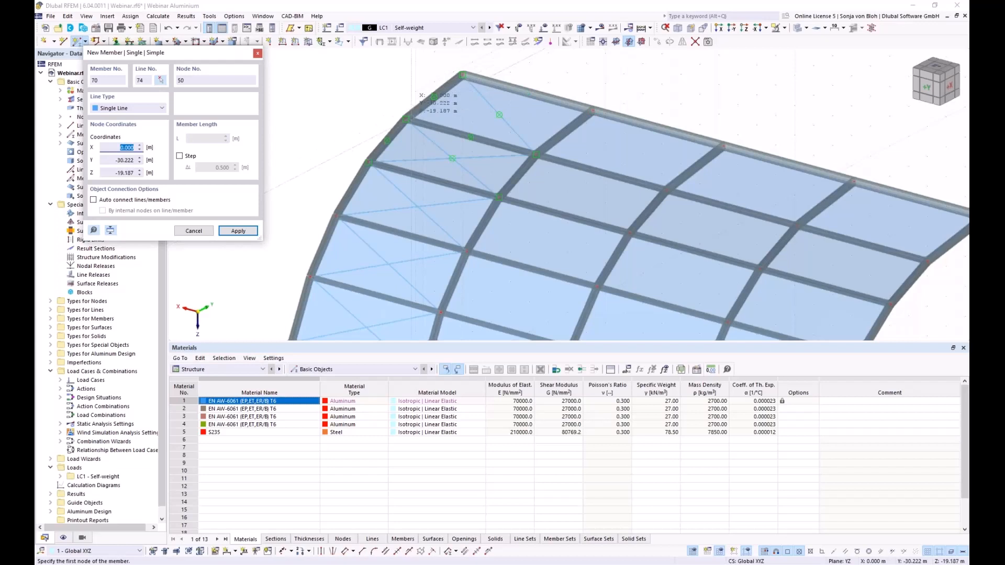
left_click(408, 121)
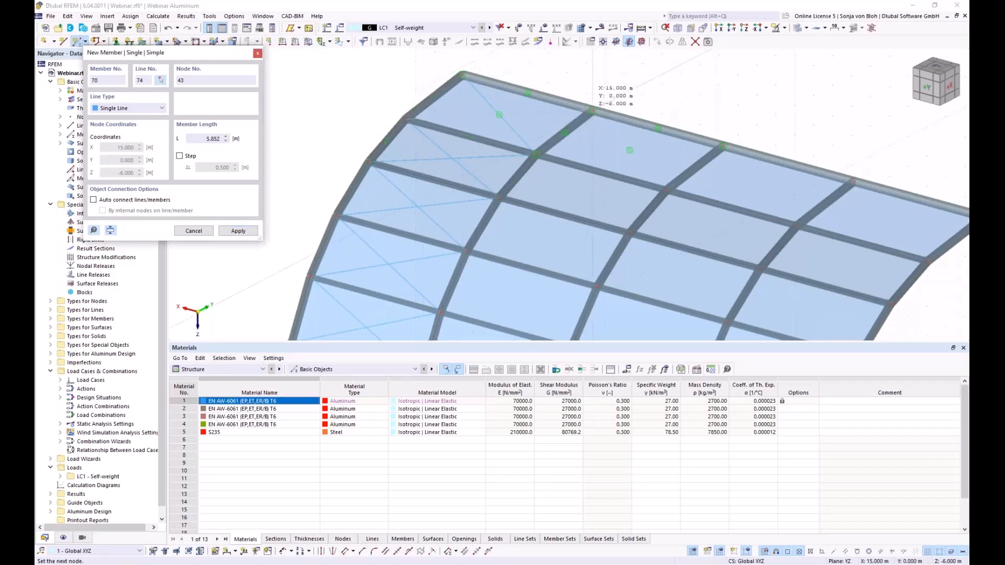
left_click(592, 111)
key("Escape")
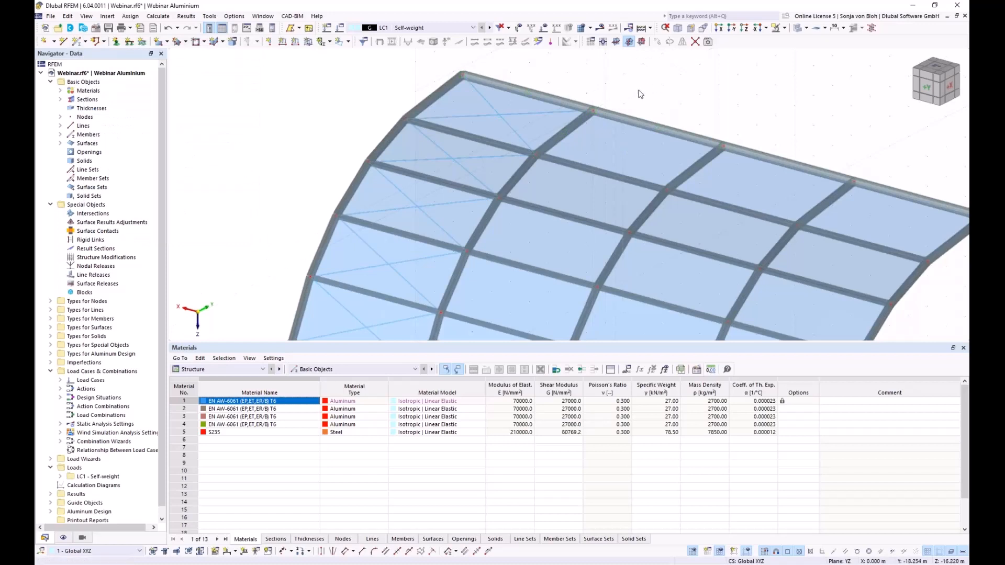
- Select the whole roof model and open Mirror, set to copy about the XZ plane
scroll(642, 88, "down", 2)
scroll(639, 88, "down", 3)
middle_click_drag(849, 257, 717, 260)
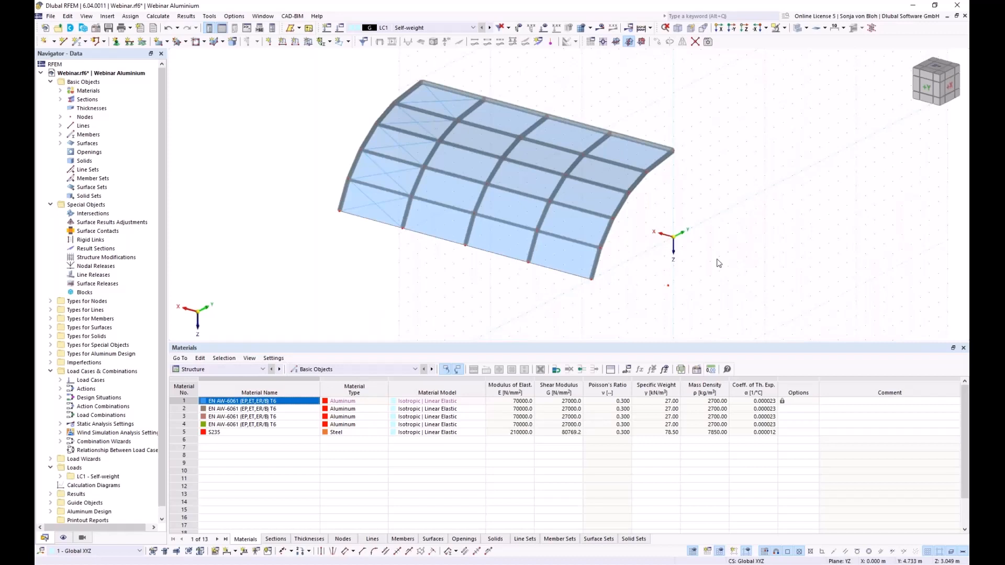
scroll(718, 264, "down", 2)
left_click_drag(334, 78, 777, 320)
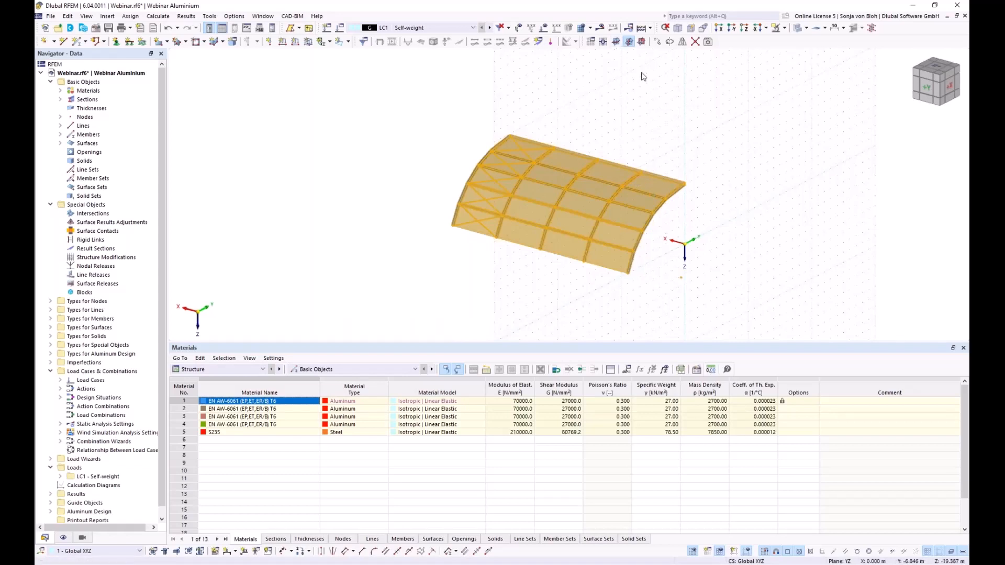
left_click(684, 46)
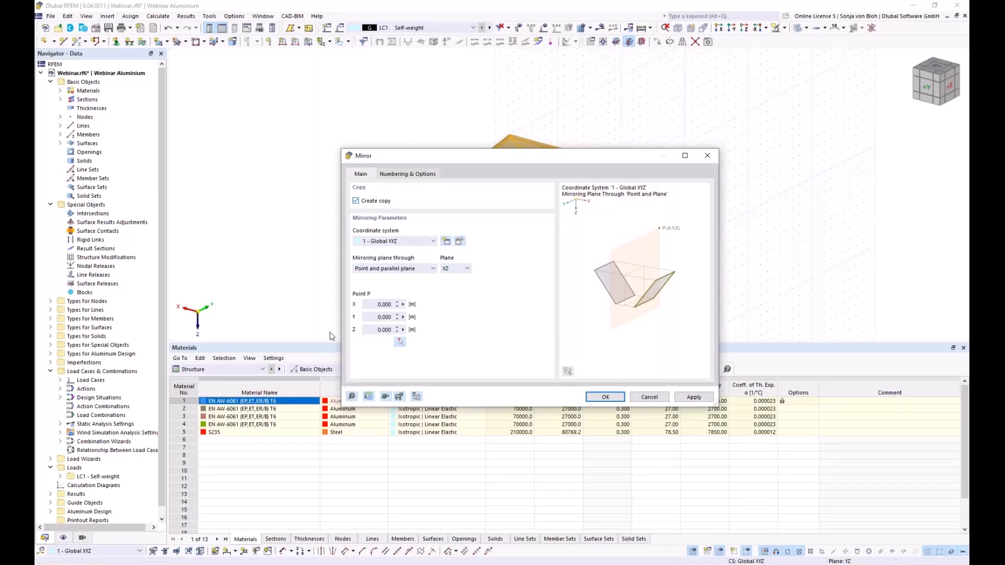
- Mirror a copy of the roof about the XZ plane through node 7, then view the arch end-on
left_click(400, 343)
scroll(675, 199, "up", 5)
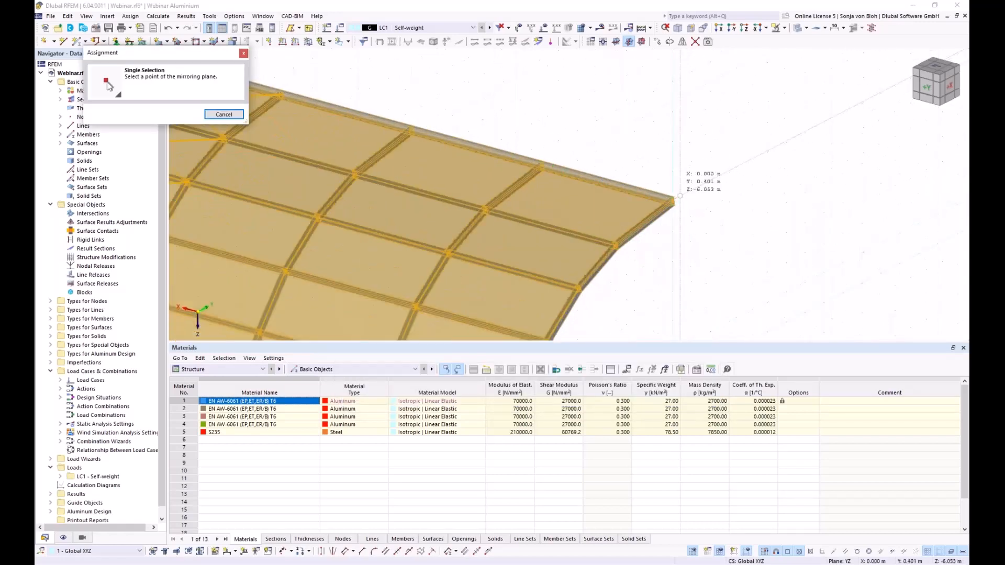
scroll(672, 202, "up", 3)
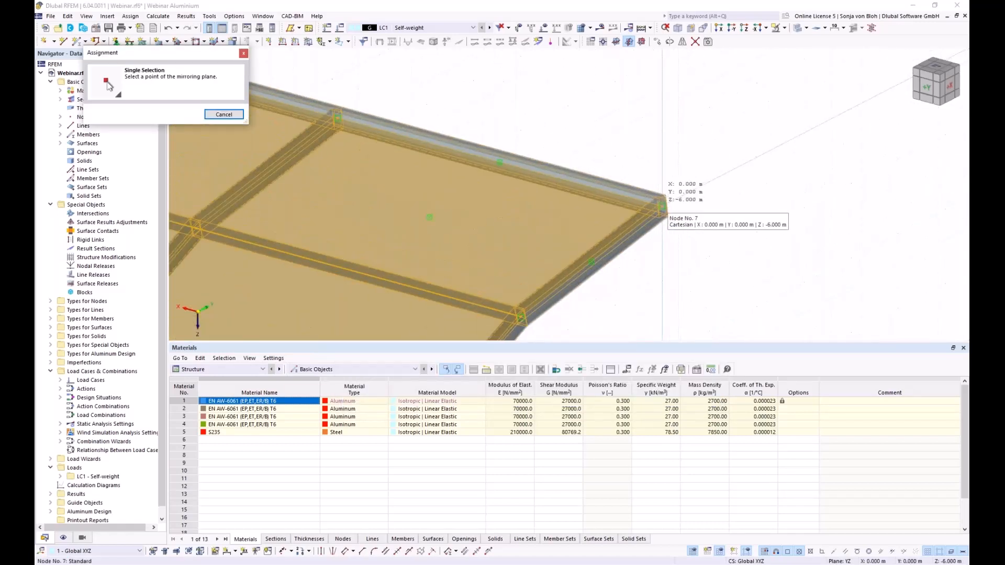
left_click(663, 204)
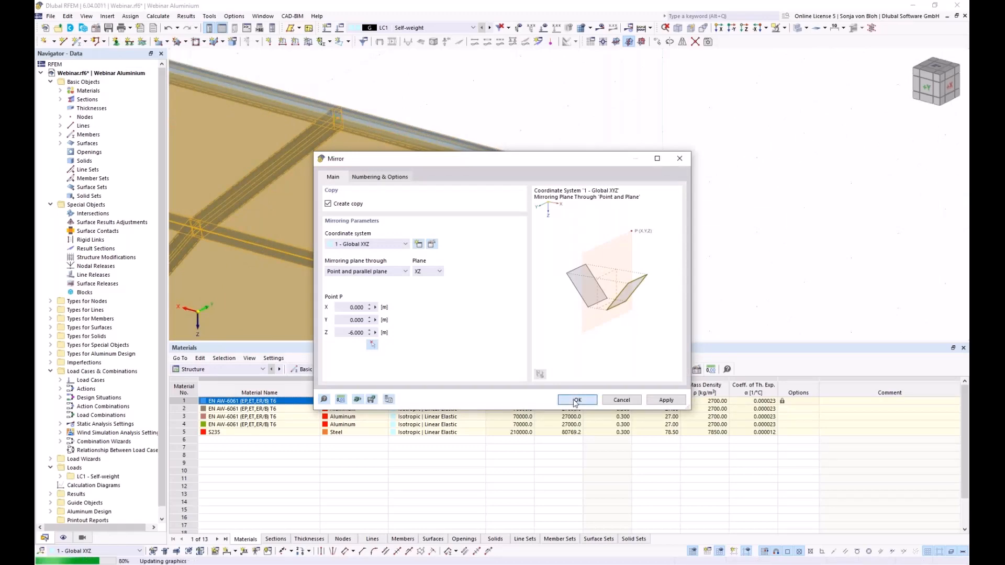
left_click(576, 401)
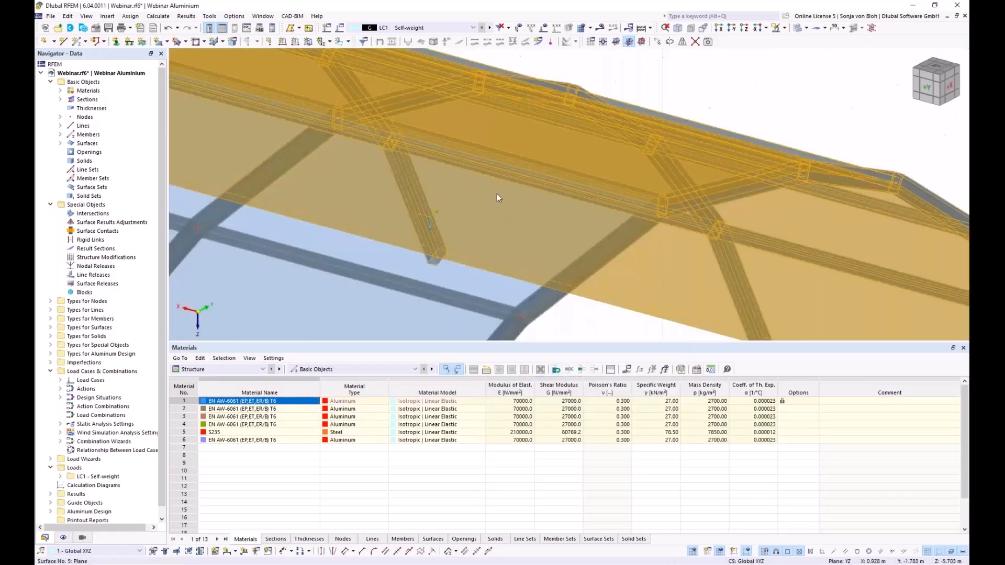
scroll(497, 194, "down", 8)
middle_click_drag(620, 288, 469, 278, "ctrl")
scroll(470, 281, "up", 5)
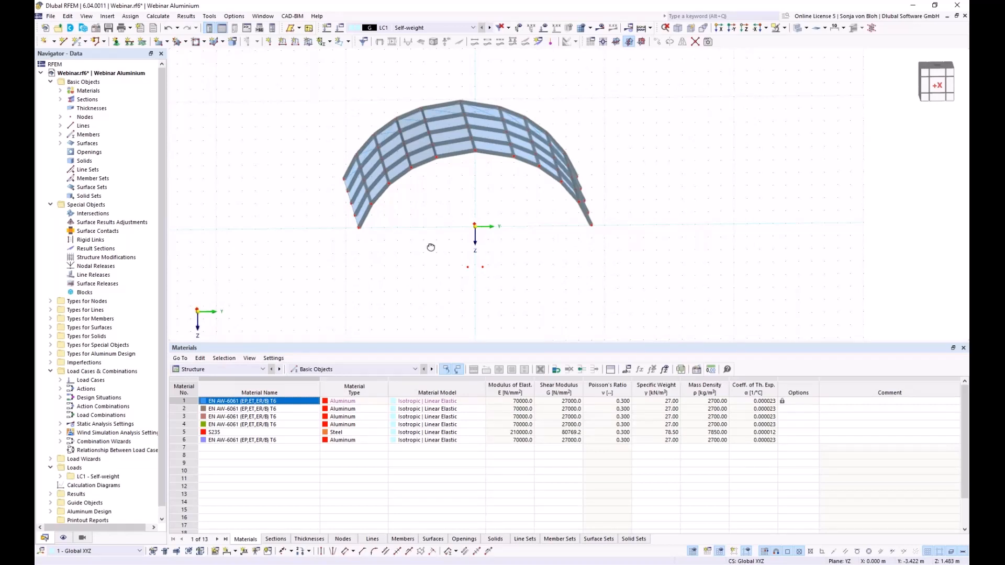
middle_click_drag(401, 229, 395, 236)
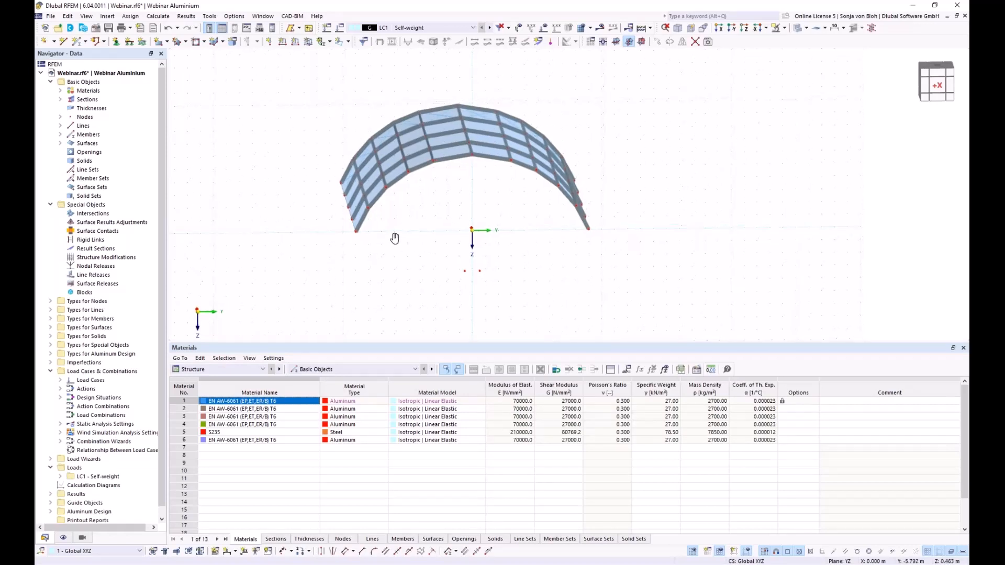
- Start a new Beam member using the SHS 150x150x10 aluminium section
left_click(79, 45)
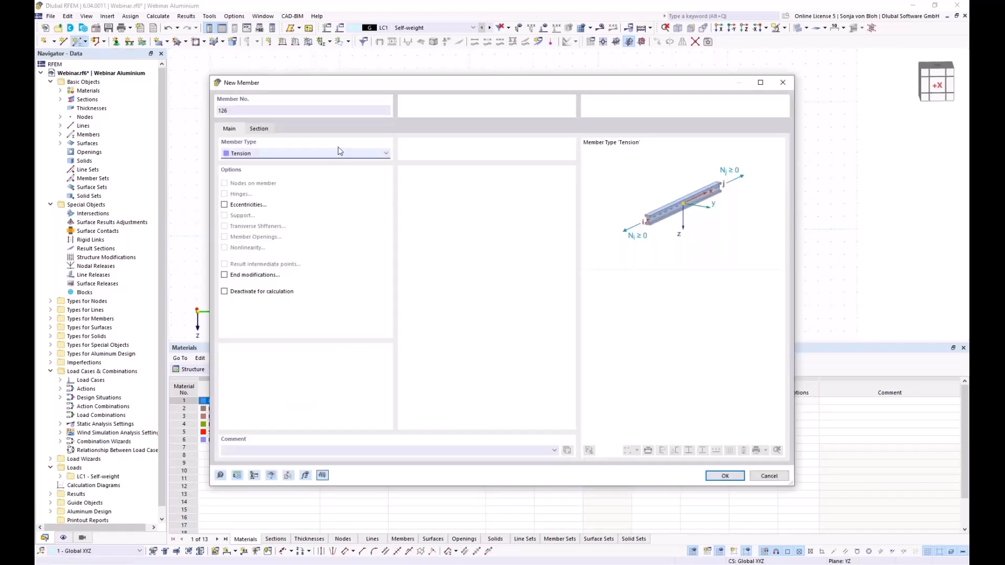
left_click(308, 155)
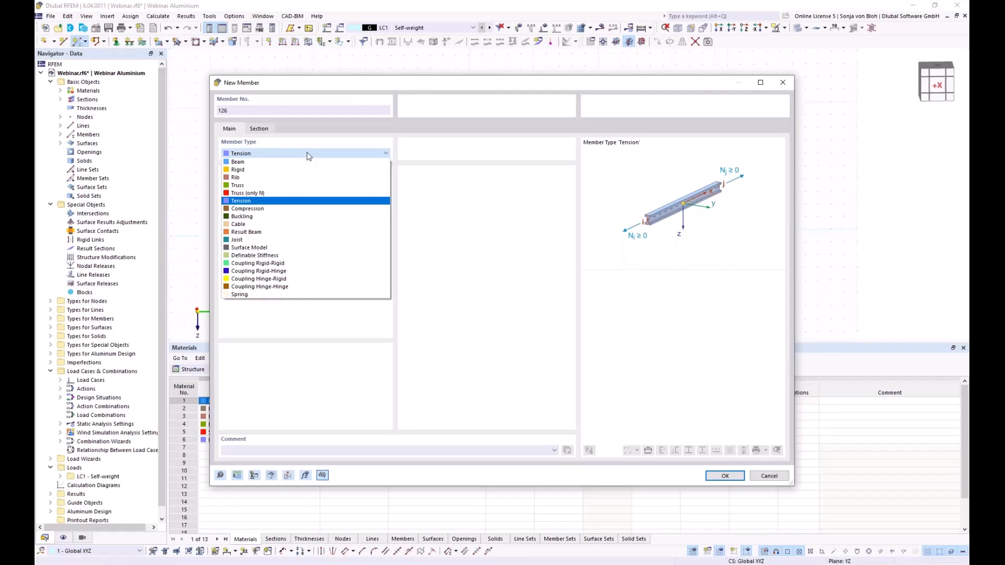
left_click(270, 162)
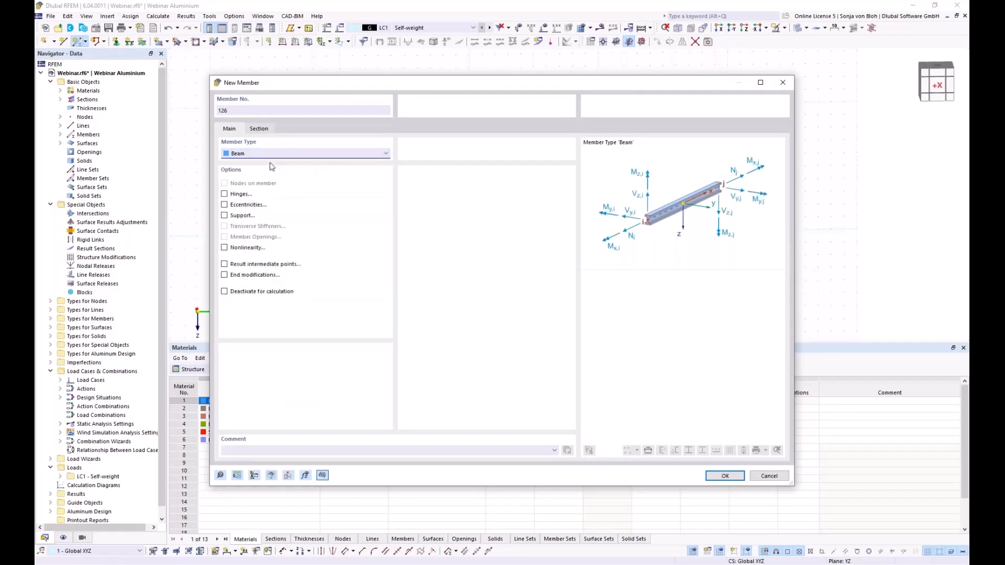
left_click(261, 128)
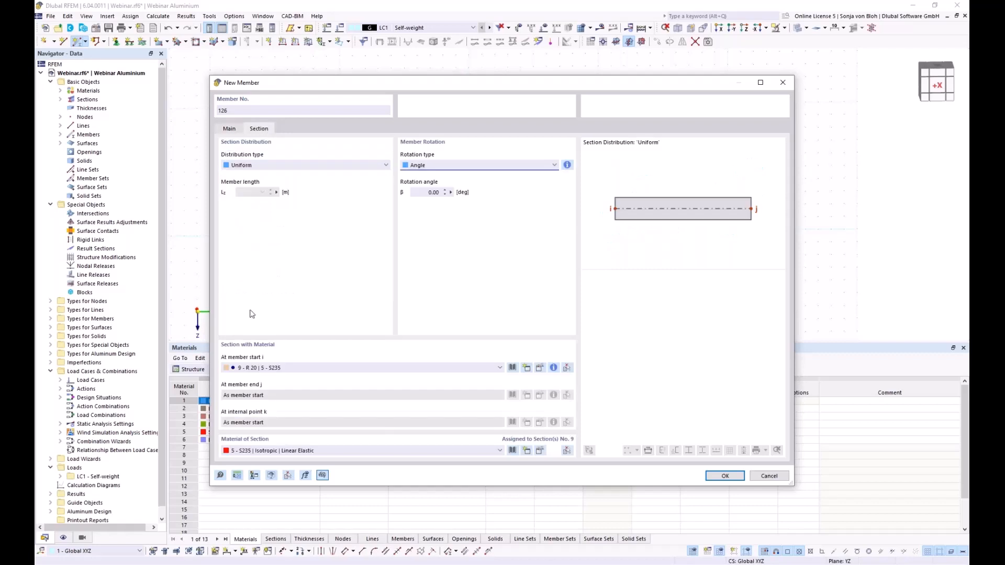
left_click(446, 369)
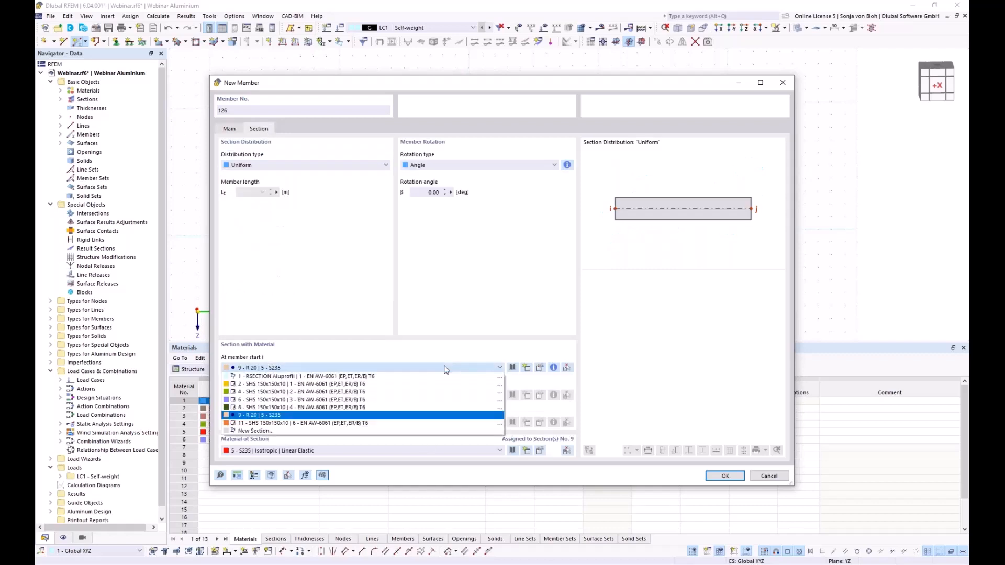
left_click(312, 384)
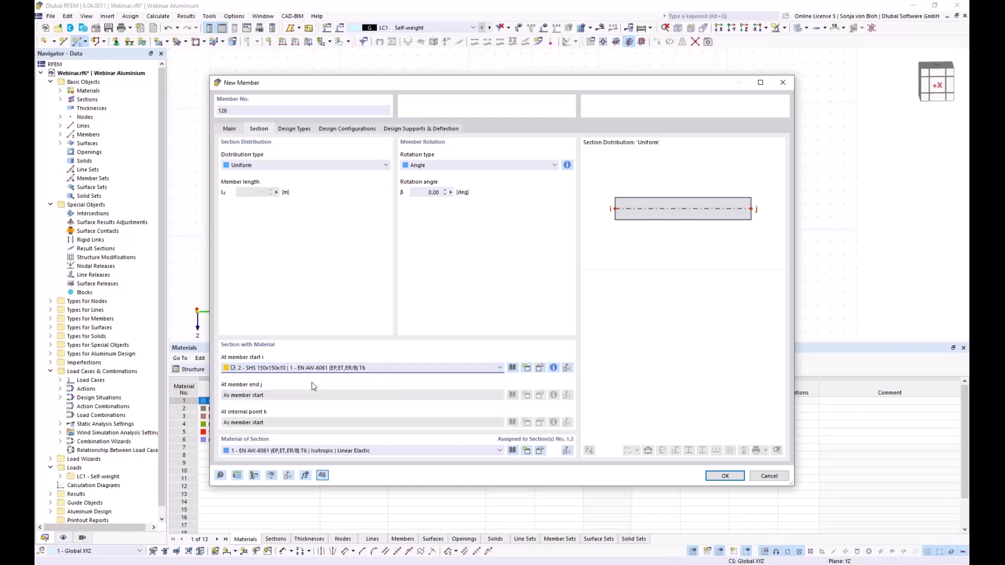
- Enable hinges and add new Local xyz hinge 1, releasing φy and φz, at end j
left_click(232, 131)
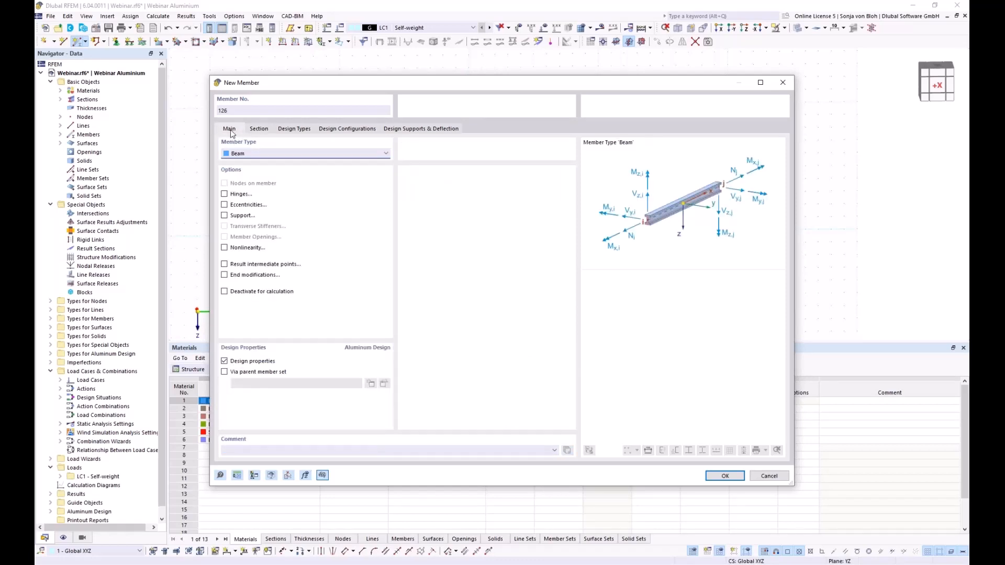
left_click(224, 194)
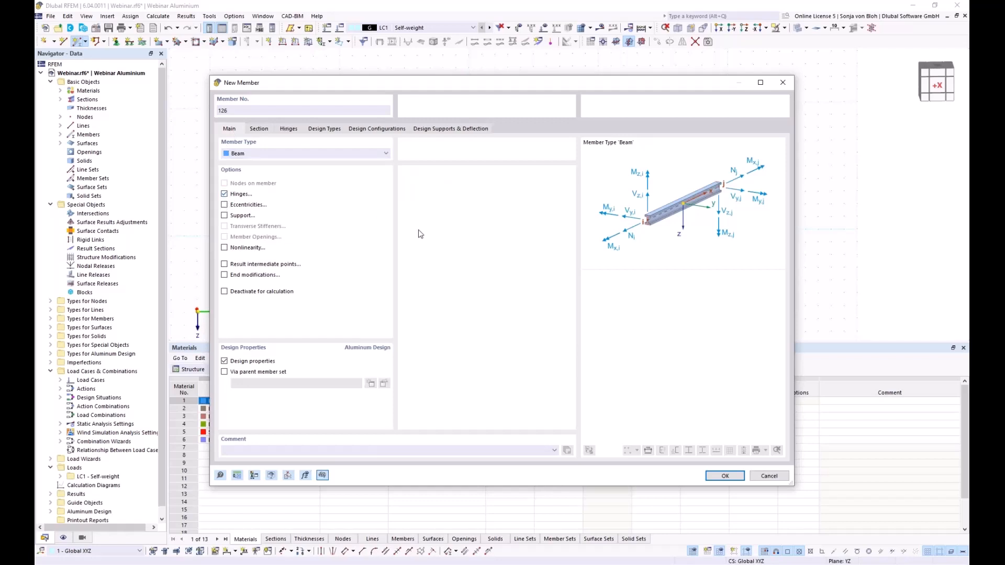
left_click(289, 130)
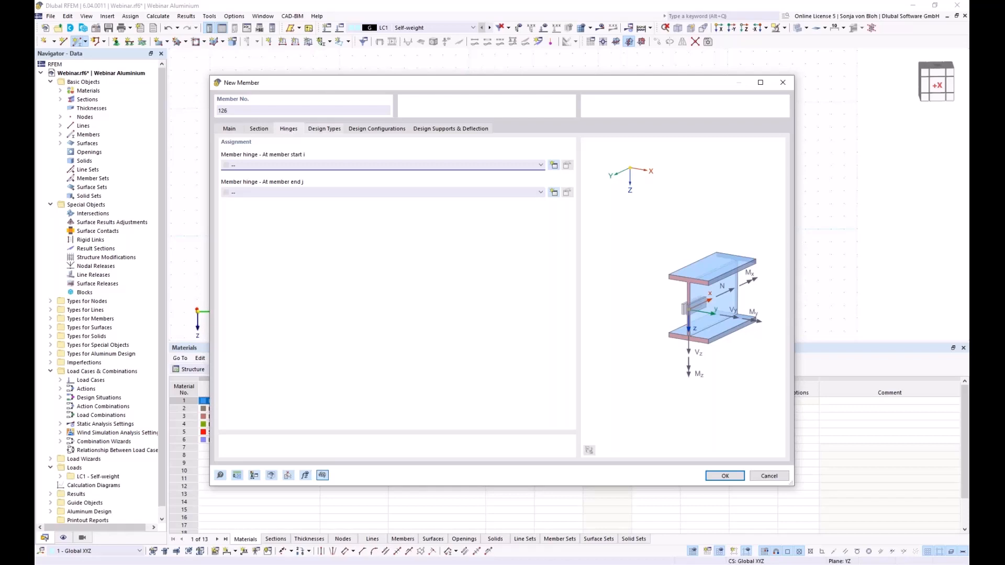
left_click(554, 193)
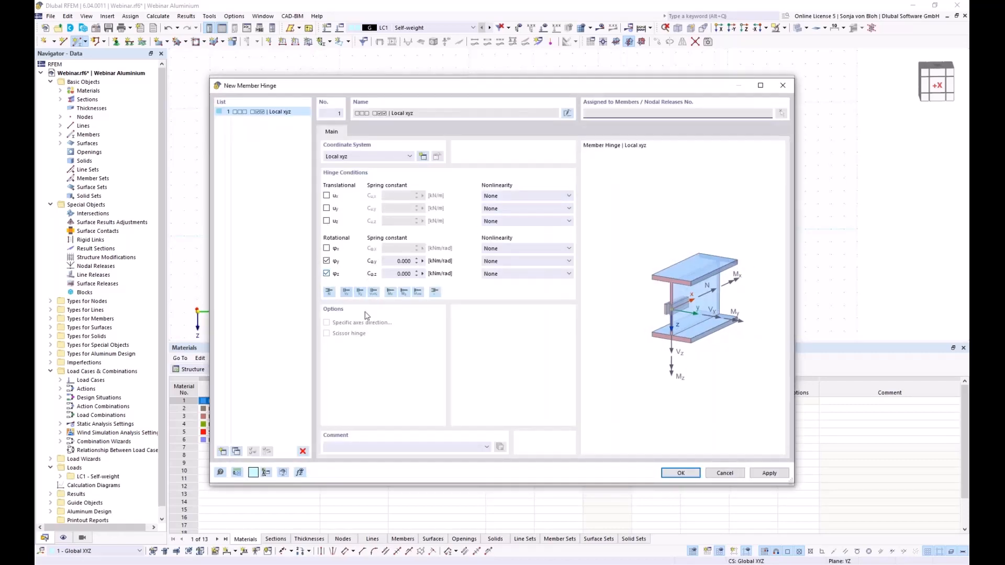
left_click(680, 472)
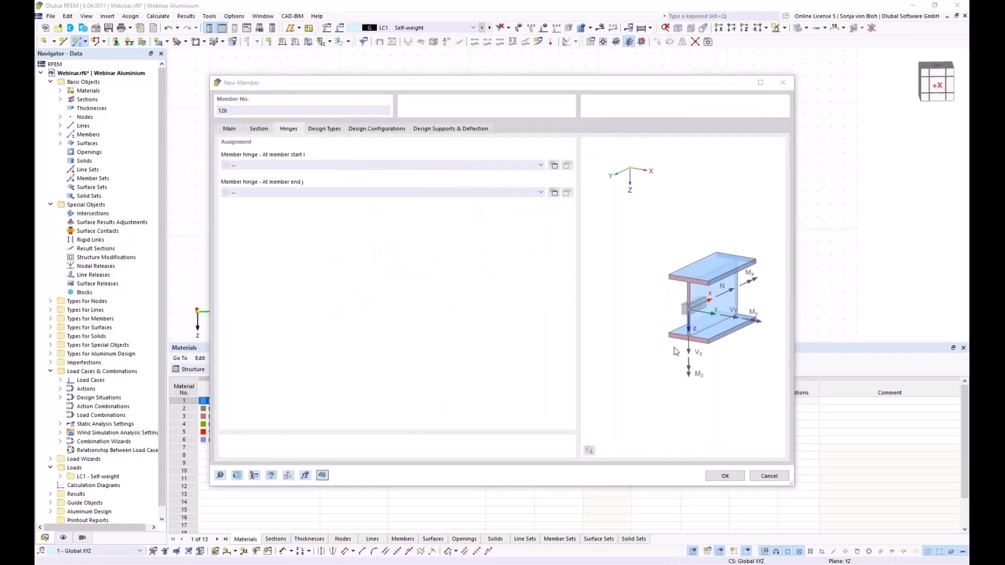
left_click(725, 476)
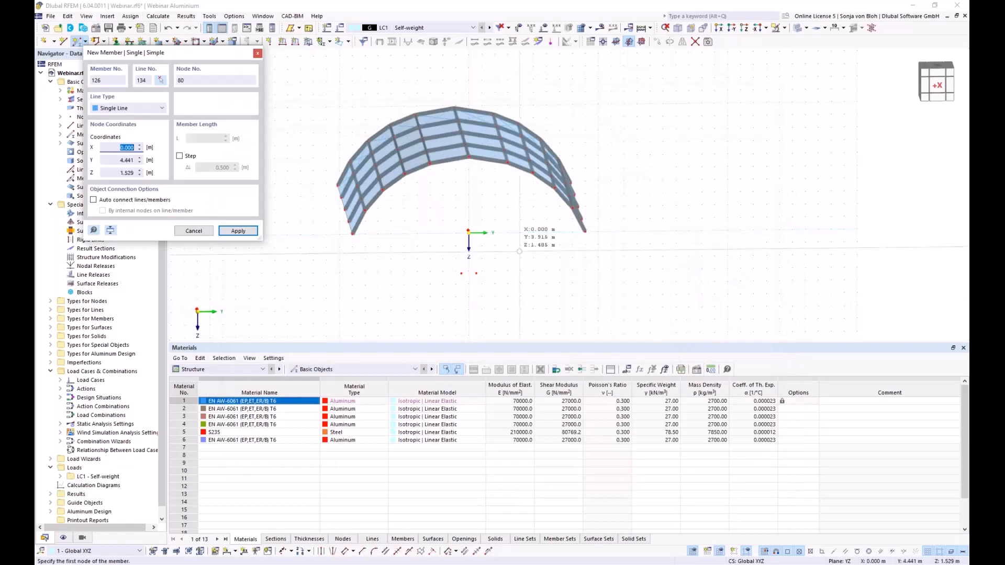
- Place three vertical columns 126–128 from the ground up to arch nodes, the last at node 54
scroll(474, 221, "up", 3)
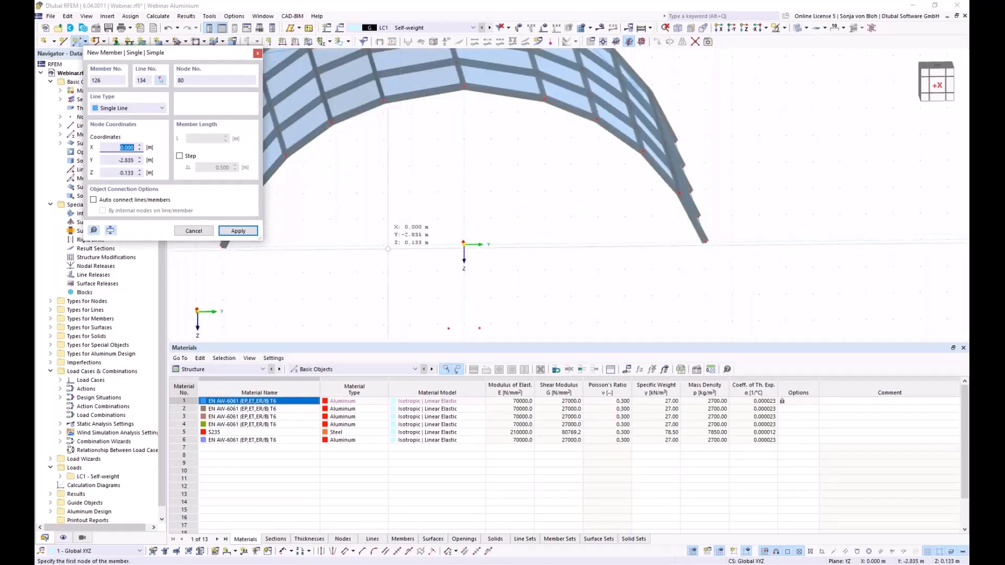
left_click(383, 245)
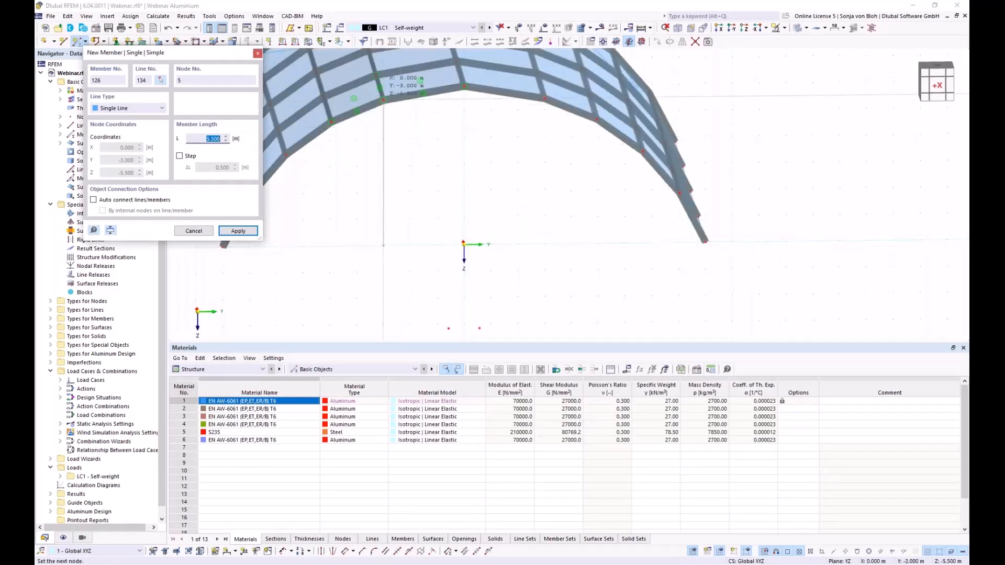
left_click(383, 102)
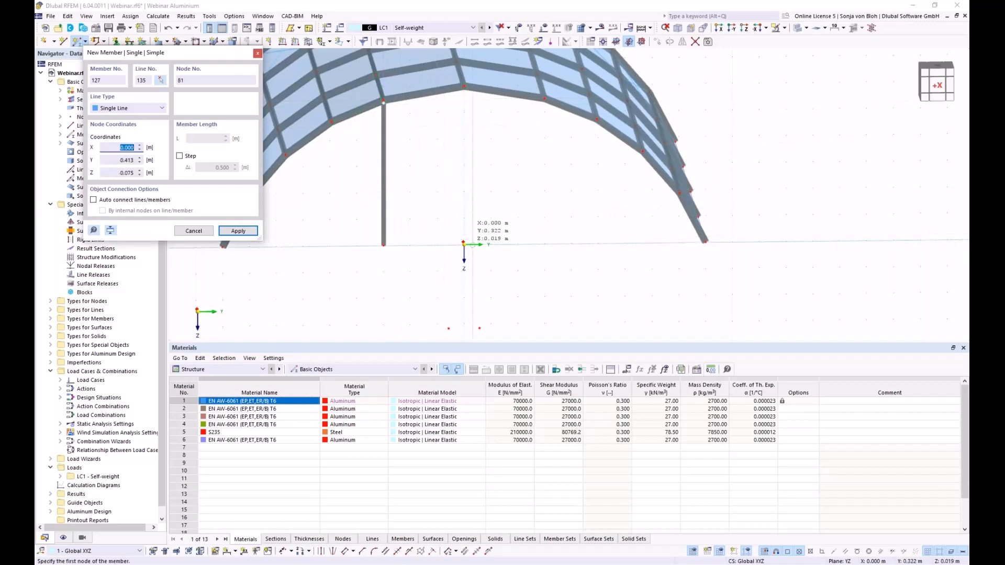
scroll(459, 253, "up", 3)
left_click(459, 254)
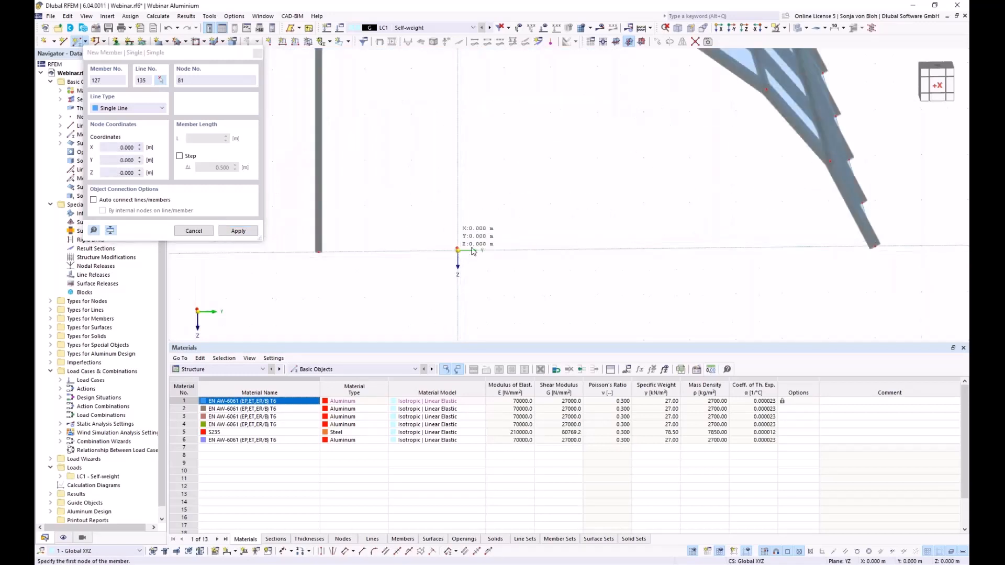
scroll(460, 252, "down", 3)
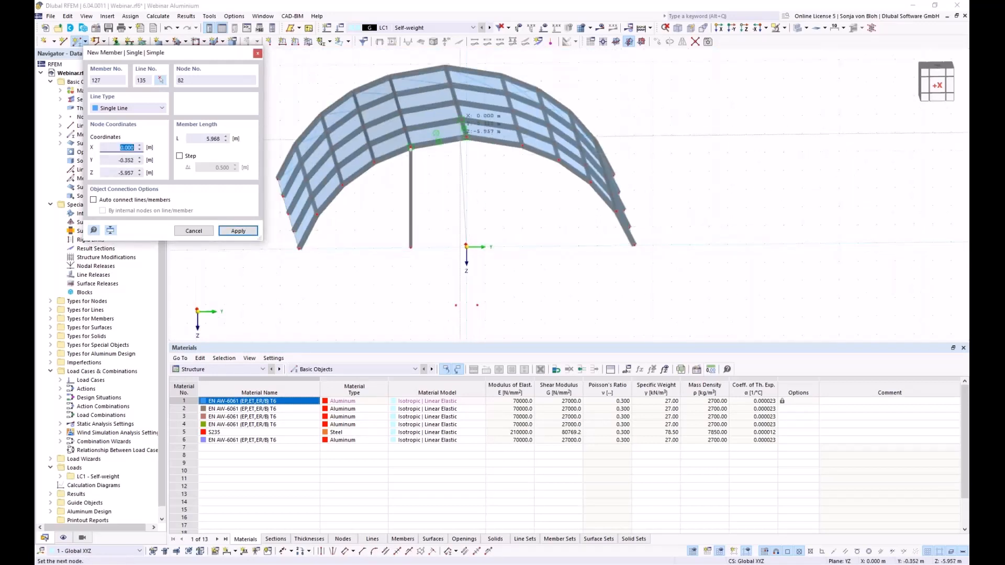
left_click(467, 138)
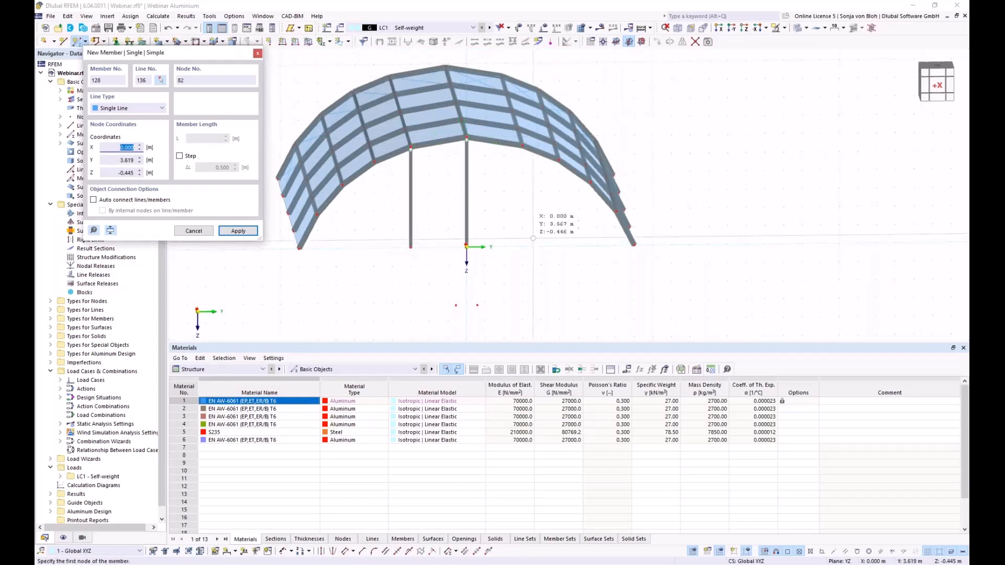
left_click(522, 246)
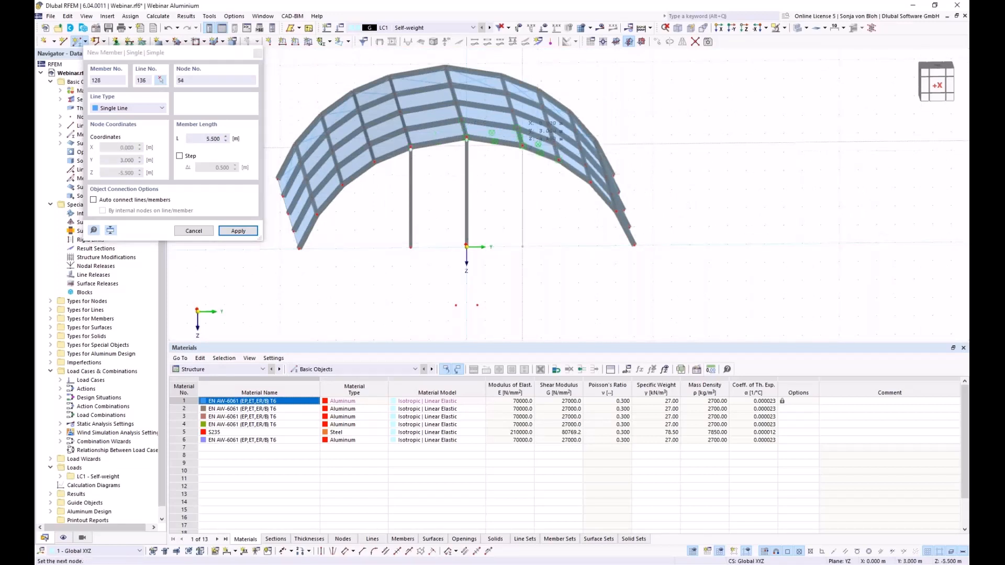
left_click(523, 145)
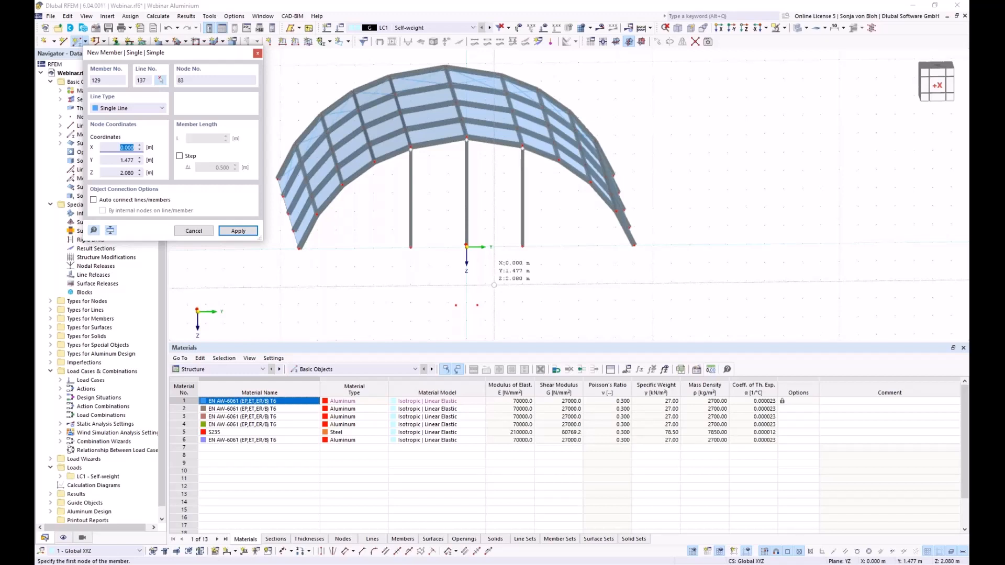
key("Escape")
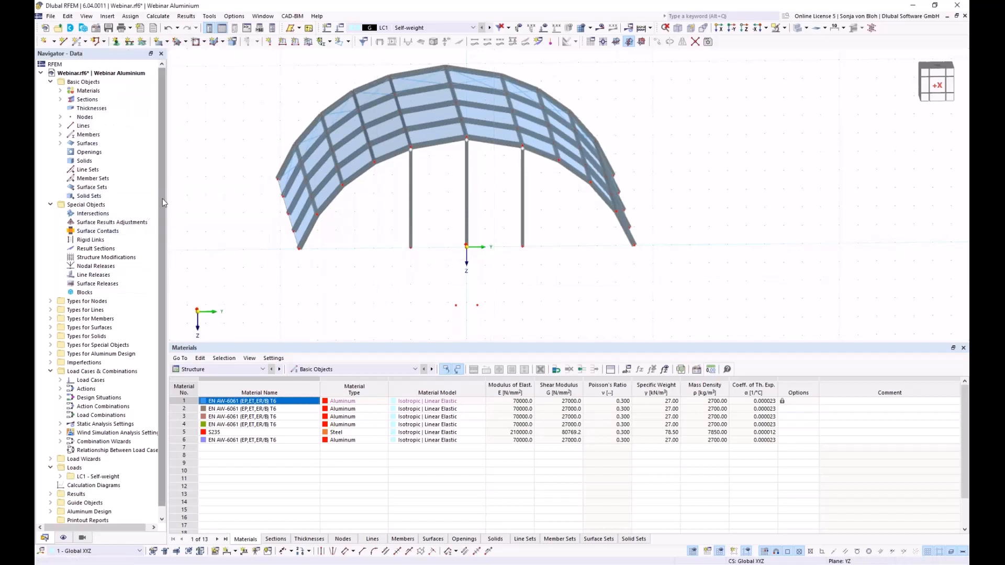
- Tick Perpendicular in the 1 - Standard object snap under Guide Objects
left_click_drag(162, 199, 167, 282)
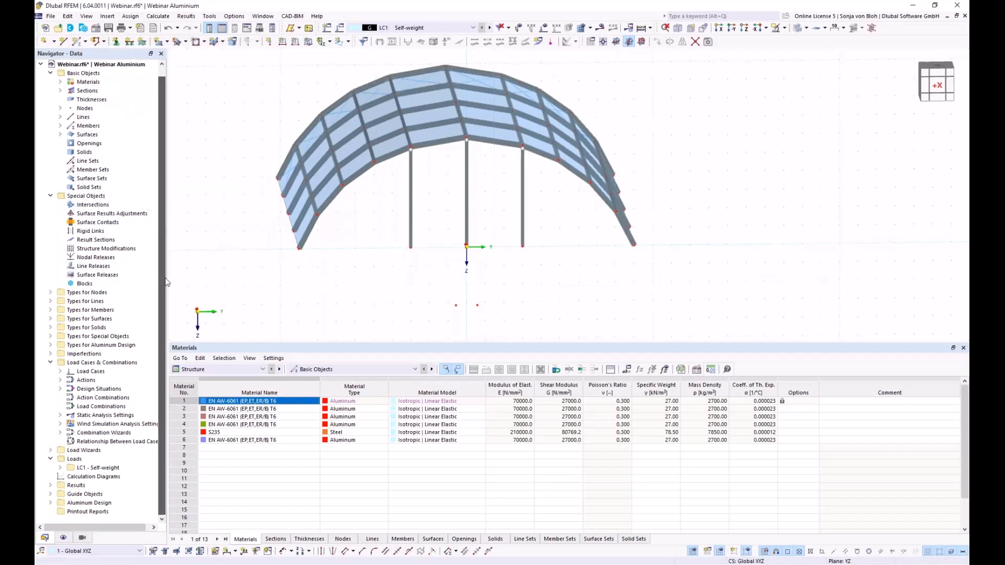
left_click(50, 494)
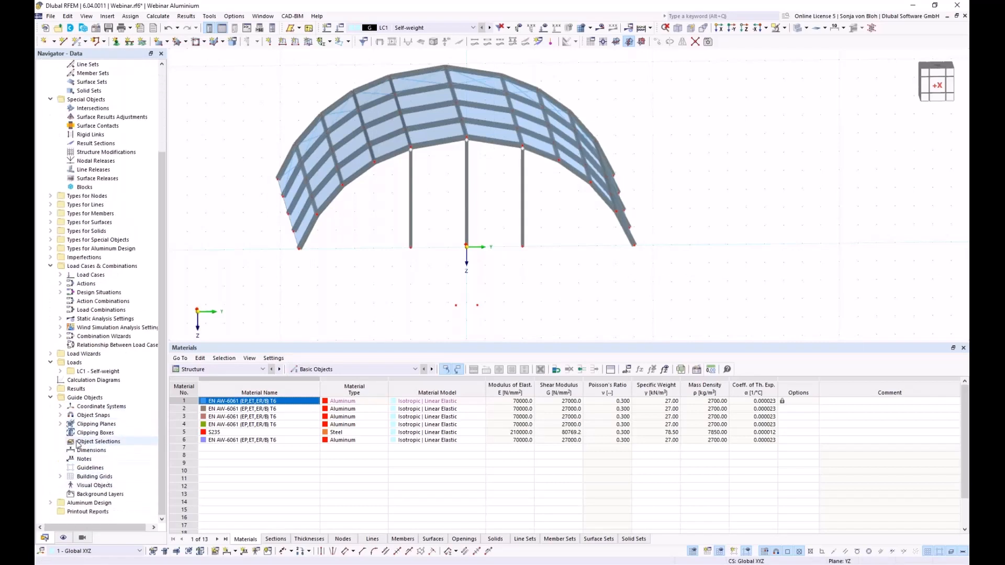
left_click(60, 415)
double_click(96, 425)
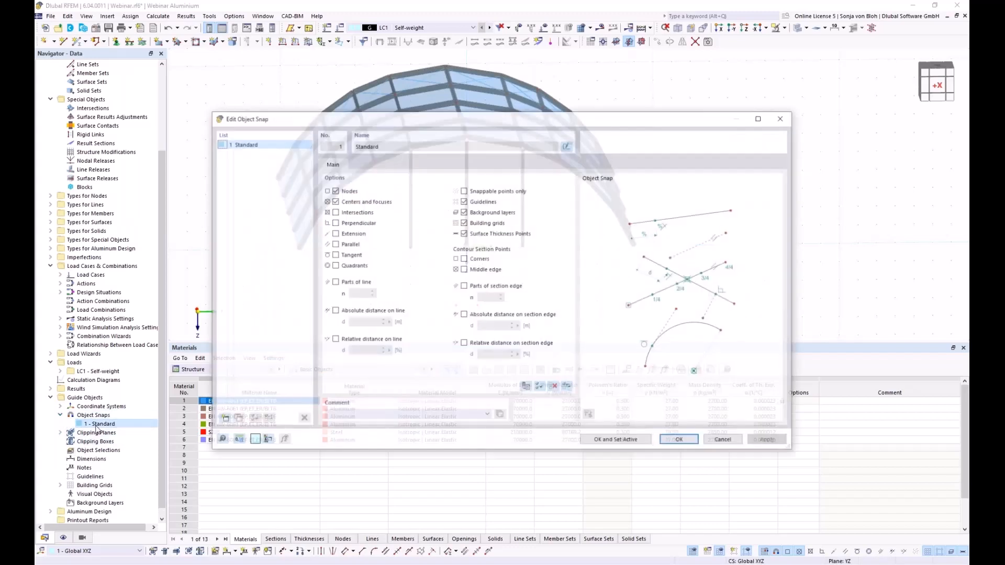
left_click(334, 222)
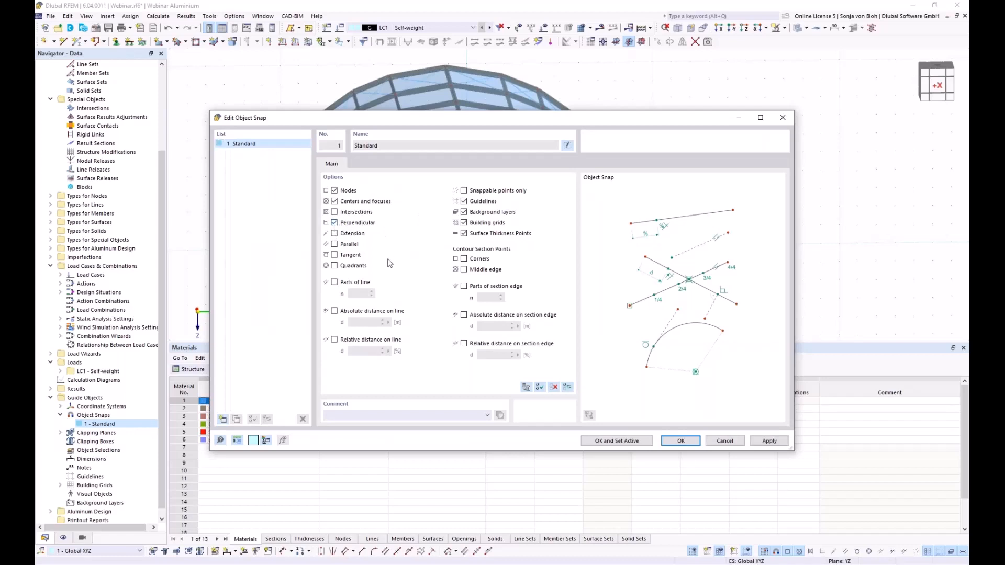
left_click(681, 440)
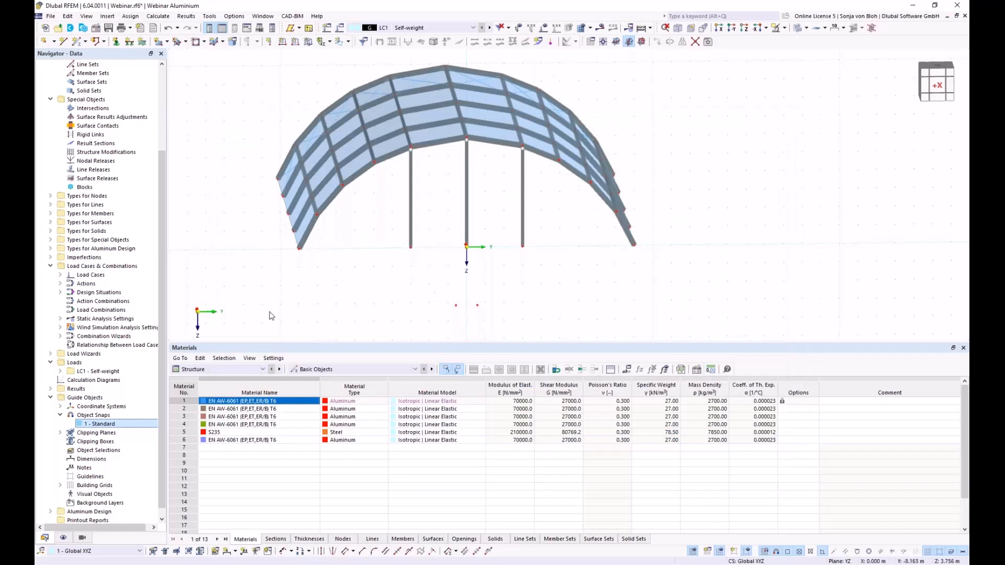
- Start new member 129 with the 1 - Local xyz hinge at start i as well as end j
left_click(74, 43)
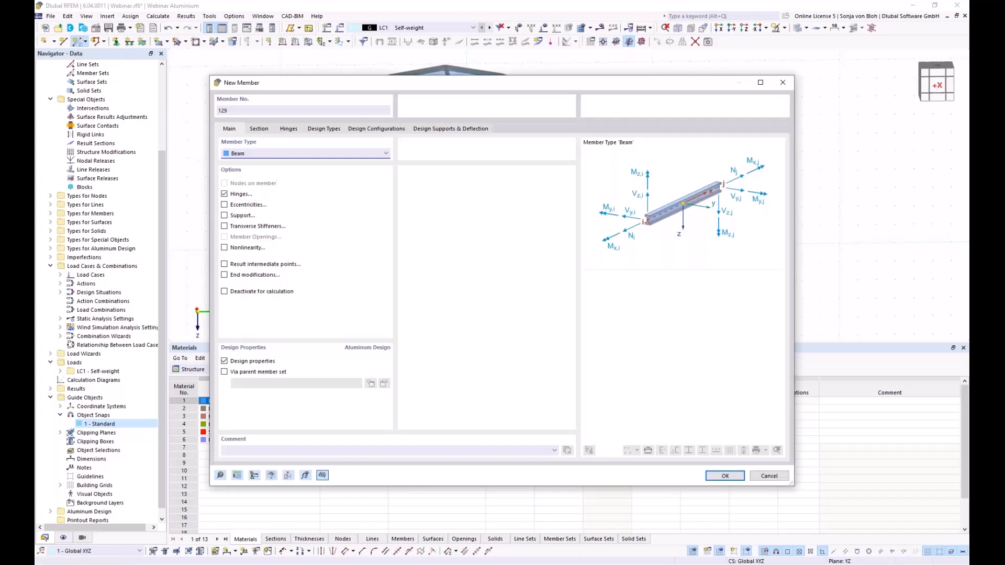
left_click(267, 133)
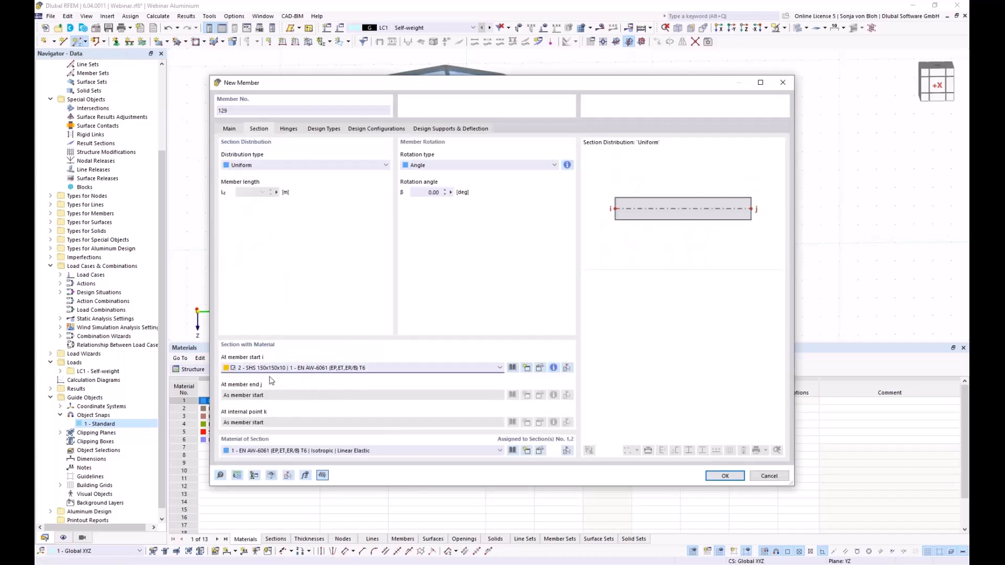
left_click(236, 131)
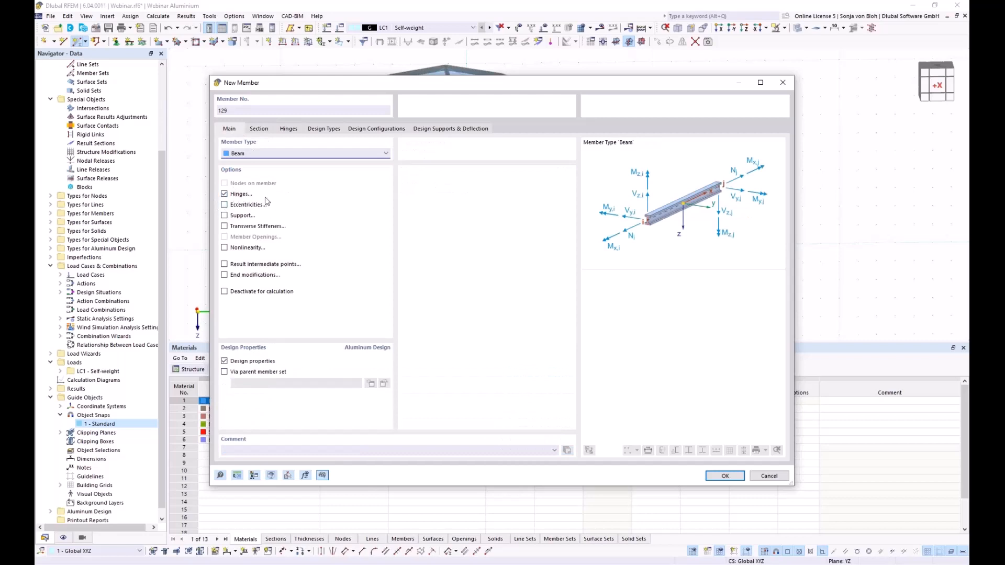
left_click(293, 131)
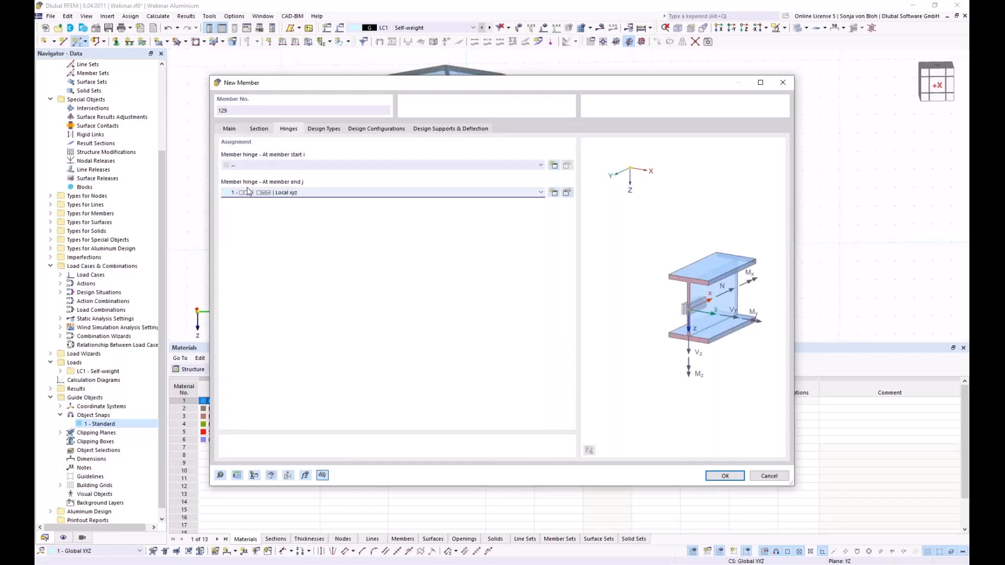
left_click(289, 166)
left_click(281, 182)
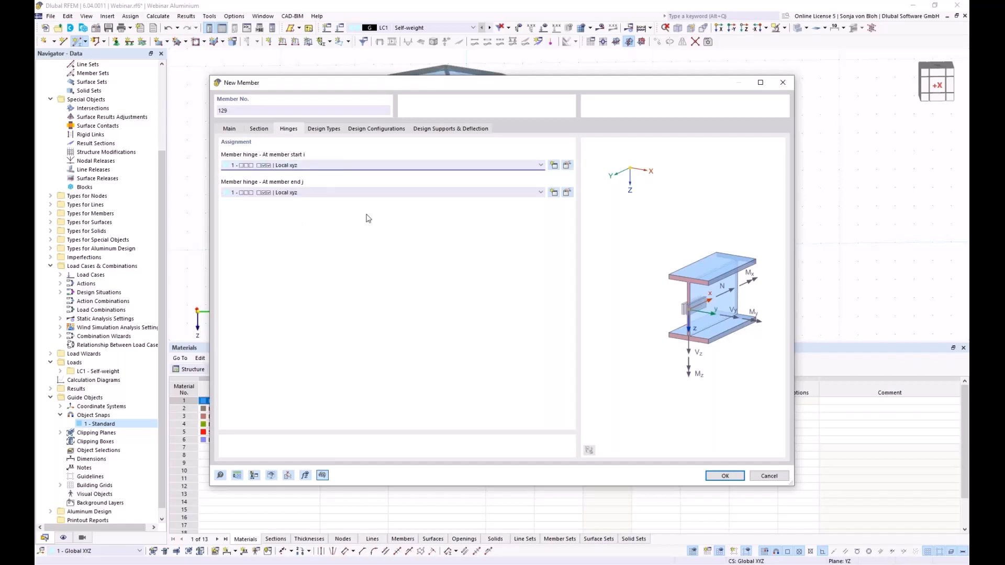
- Add horizontal beams from the left column to the centre and right door columns
left_click(724, 476)
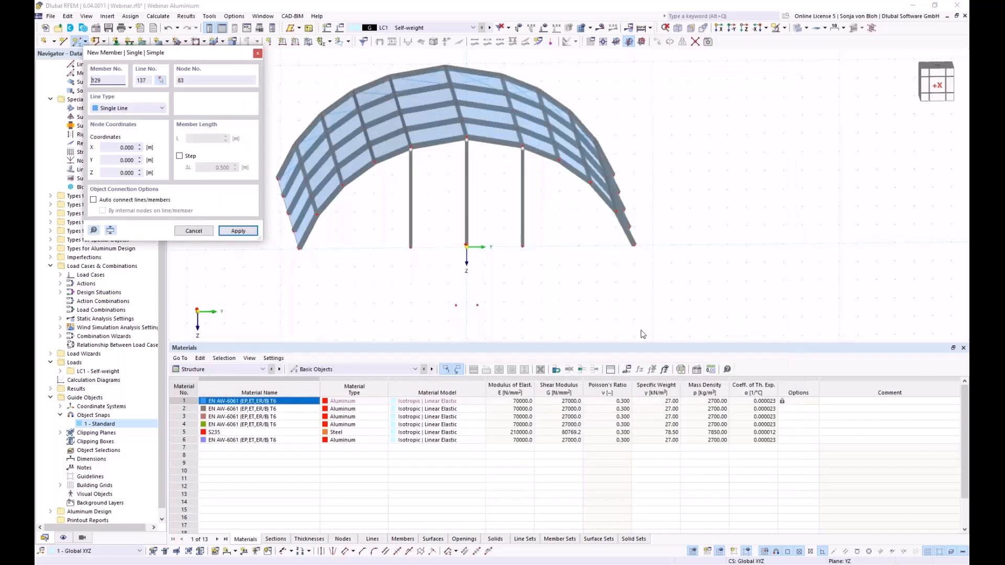
left_click(391, 179)
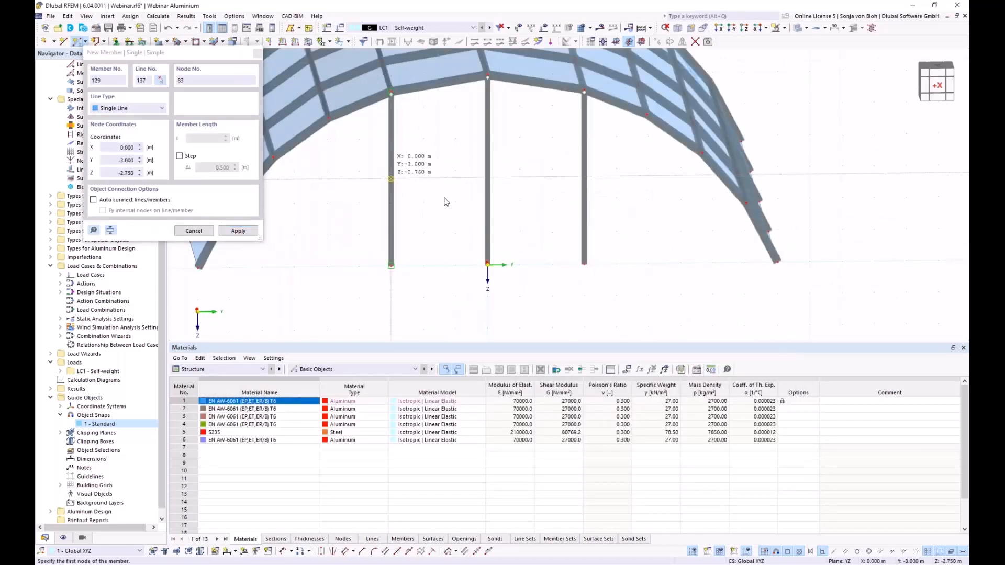
scroll(496, 183, "up", 3)
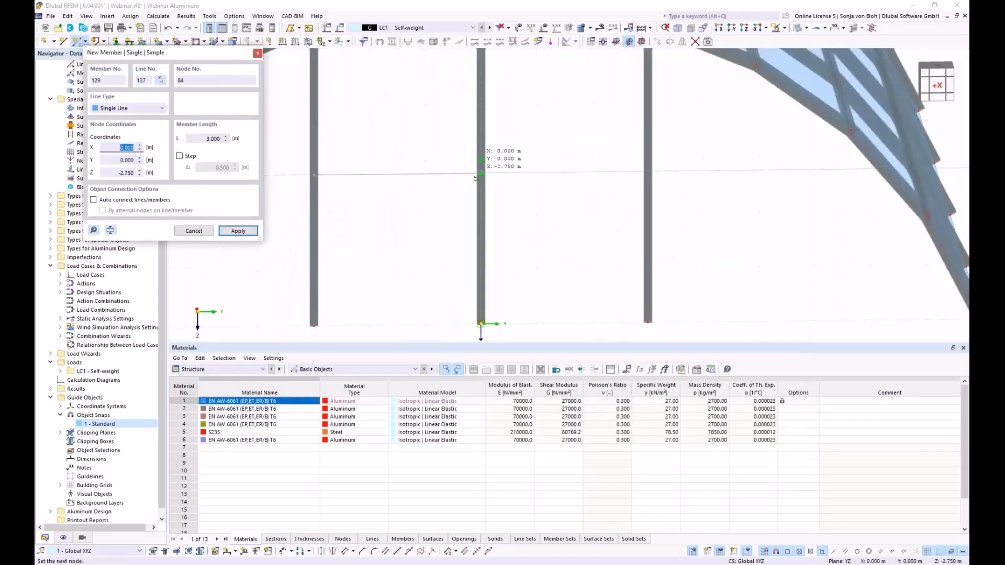
left_click(479, 174)
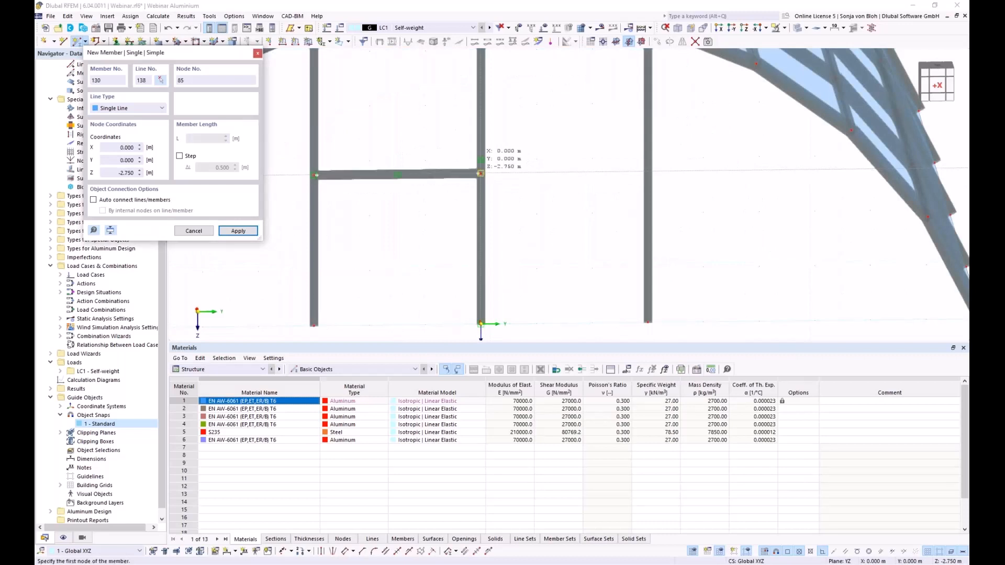
left_click(648, 172)
key("Escape")
- Window-select the door frame's columns and beams from a near-front view
scroll(424, 226, "down", 3)
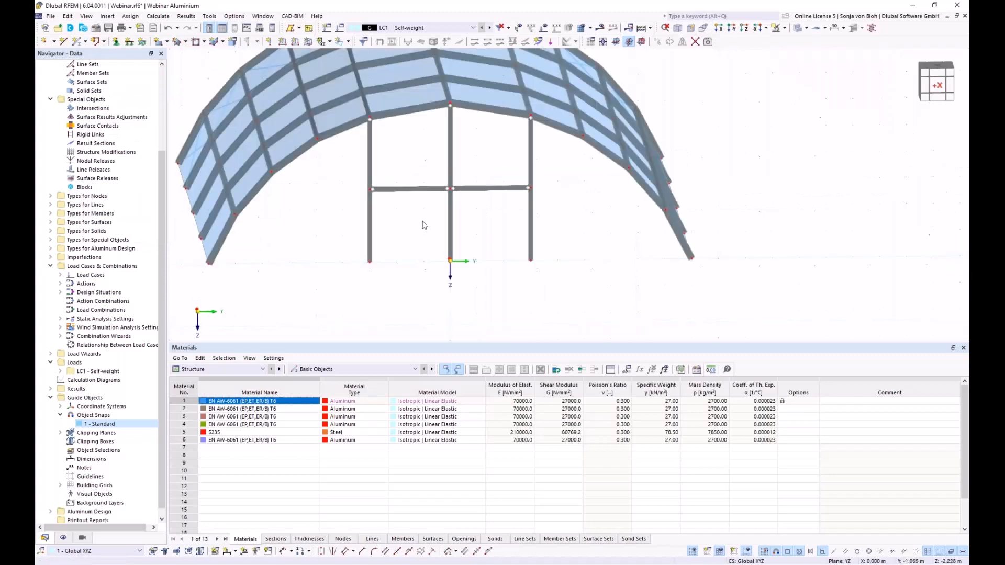
middle_click_drag(398, 279, 493, 313, "ctrl")
scroll(419, 278, "down", 2)
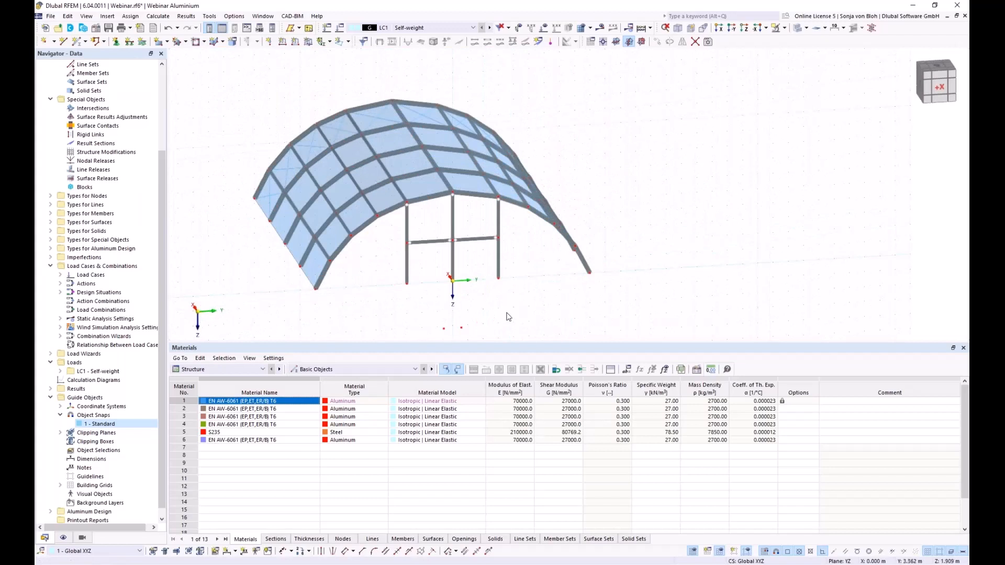
middle_click_drag(498, 324, 444, 247, "ctrl")
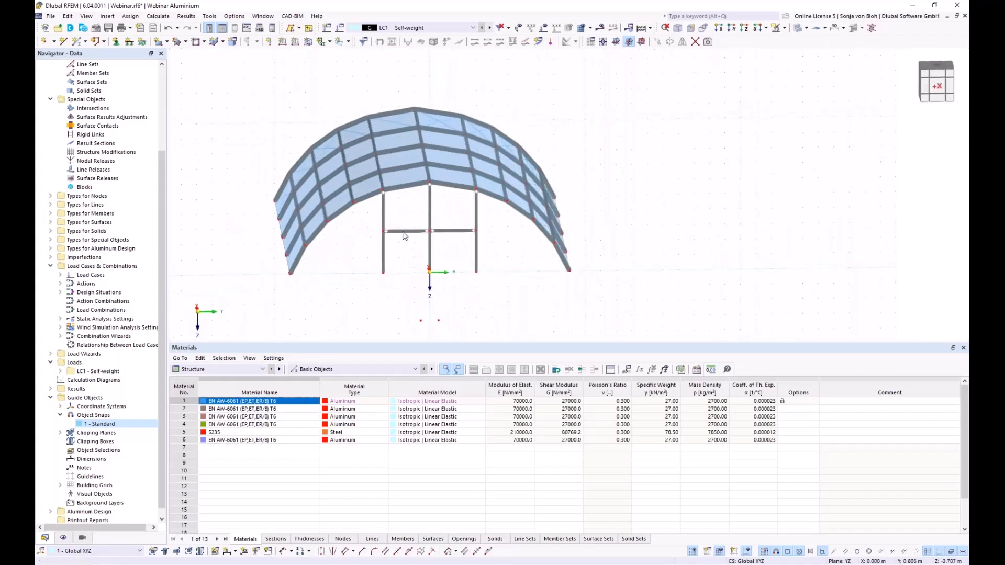
scroll(443, 115, "up", 1)
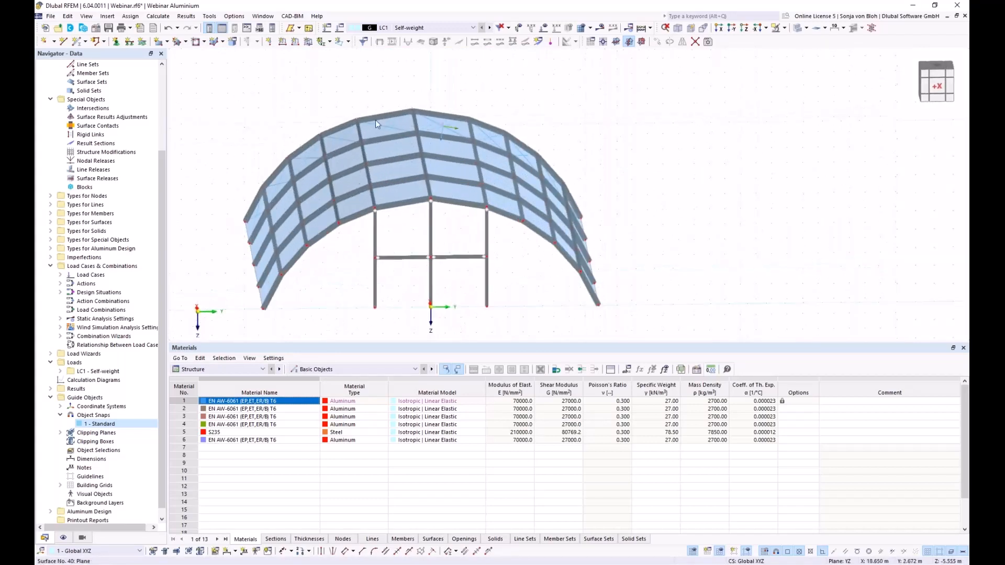
left_click_drag(507, 291, 349, 251)
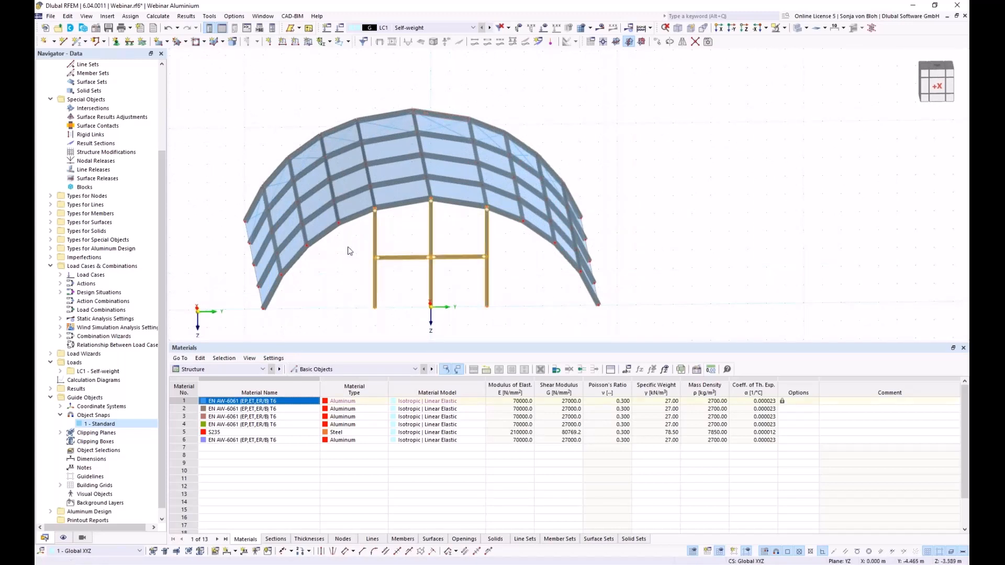
- Make 1 copy of the selected door frame, displaced 20 m along X by picking model nodes
left_click(660, 46)
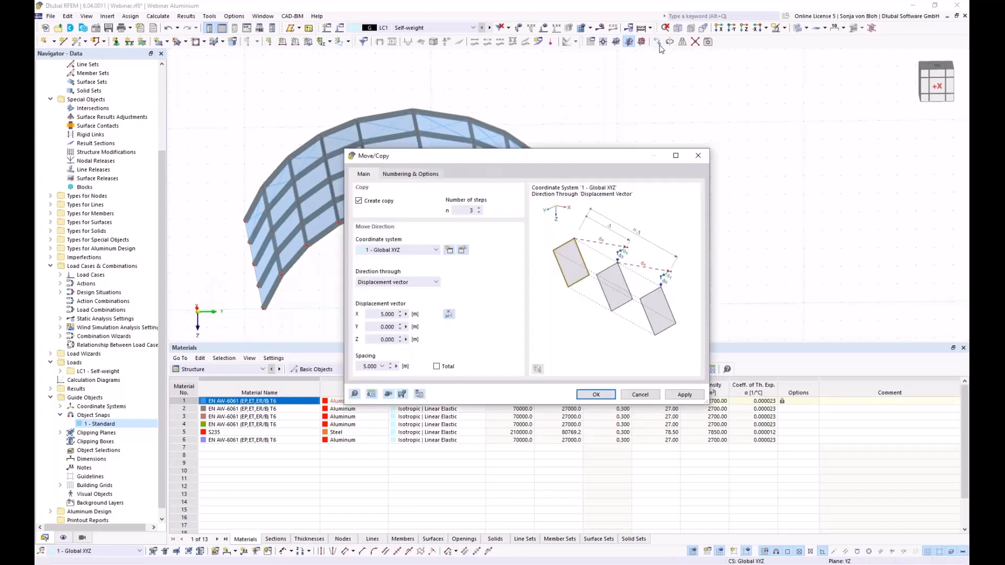
double_click(463, 211)
type("1")
left_click(448, 317)
scroll(437, 196, "up", 3)
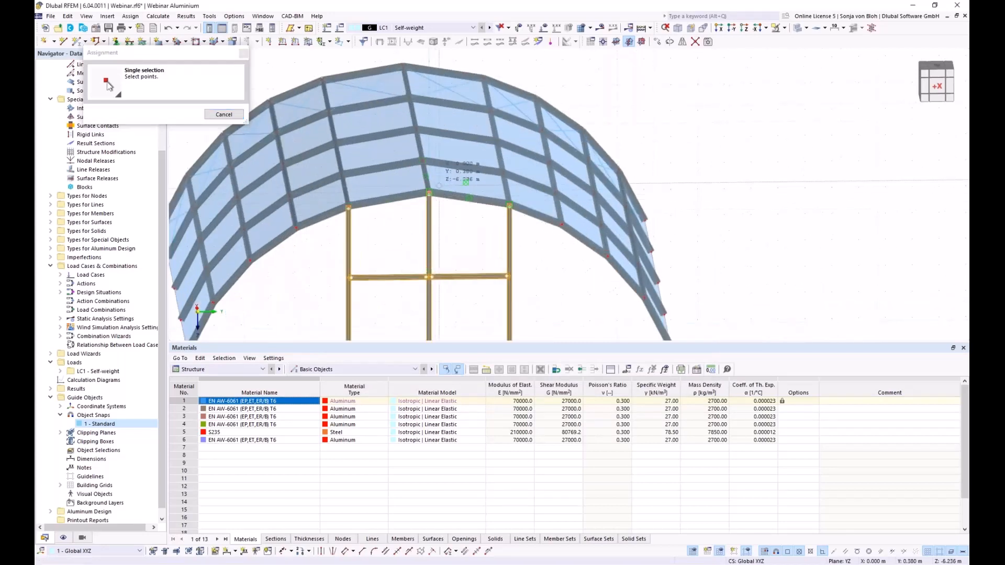
left_click(403, 66)
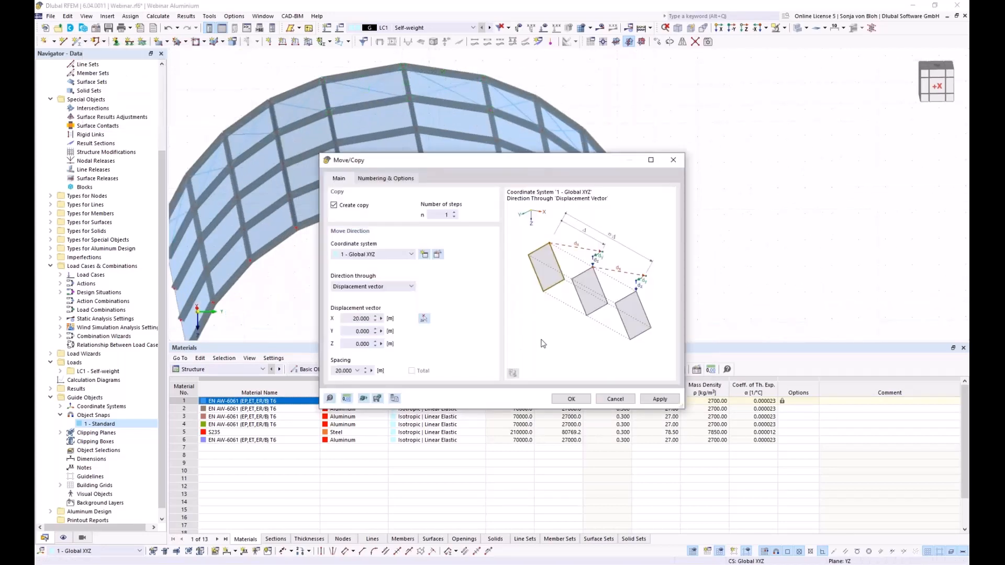
left_click(572, 399)
scroll(428, 282, "down", 2)
middle_click_drag(428, 282, 371, 274, "ctrl")
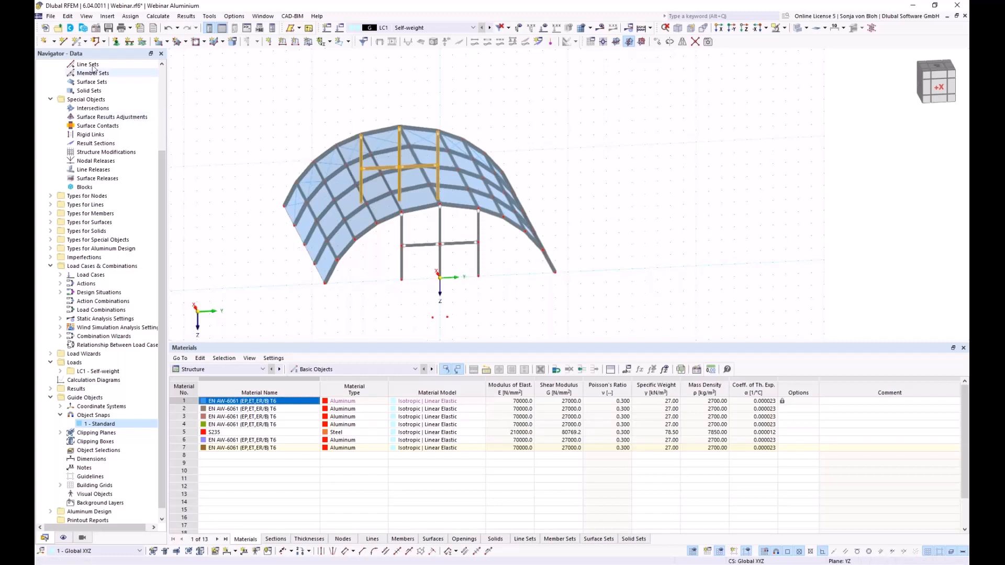
- Draw a line joining the front arc's left and right base points
left_click(63, 42)
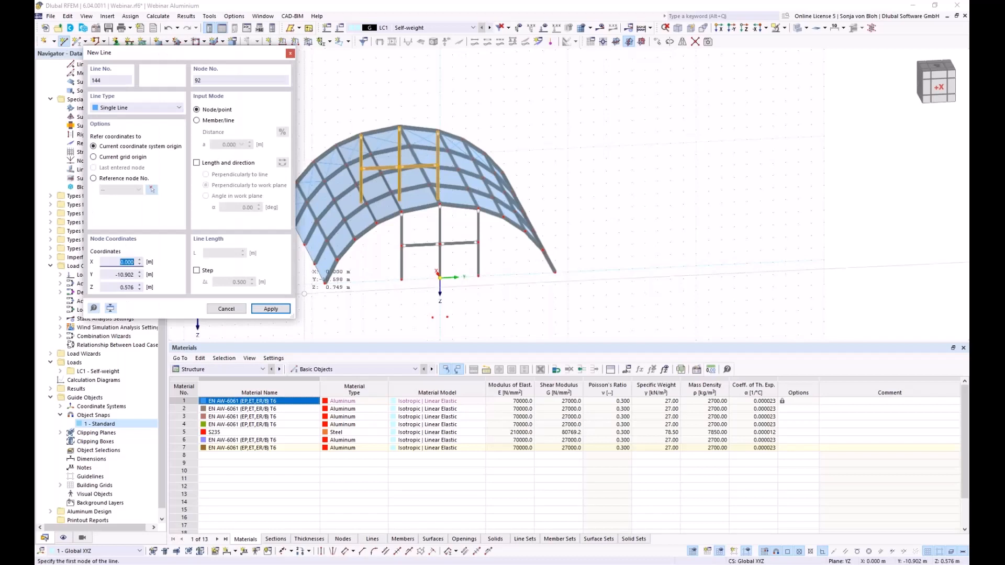
left_click(323, 284)
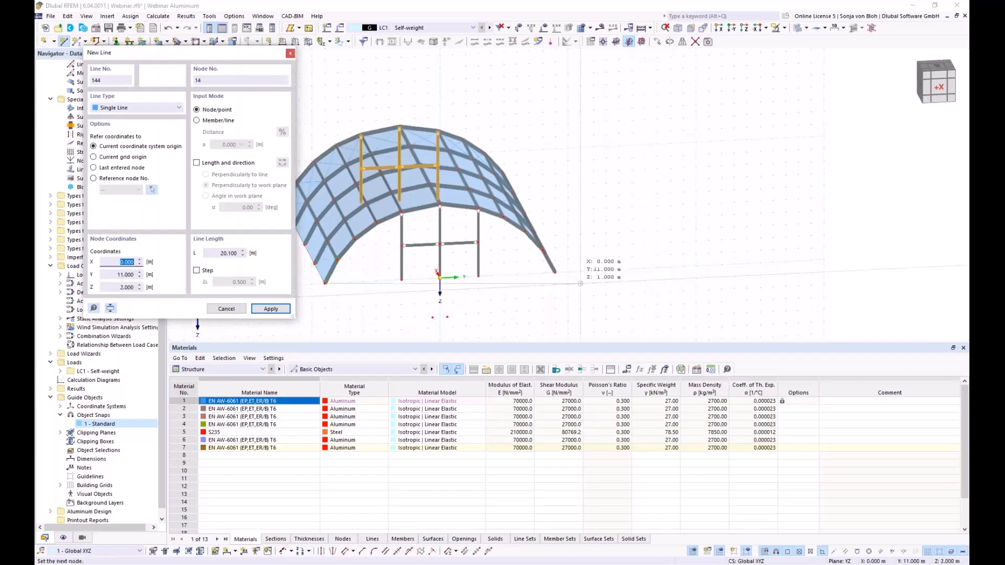
left_click(554, 273)
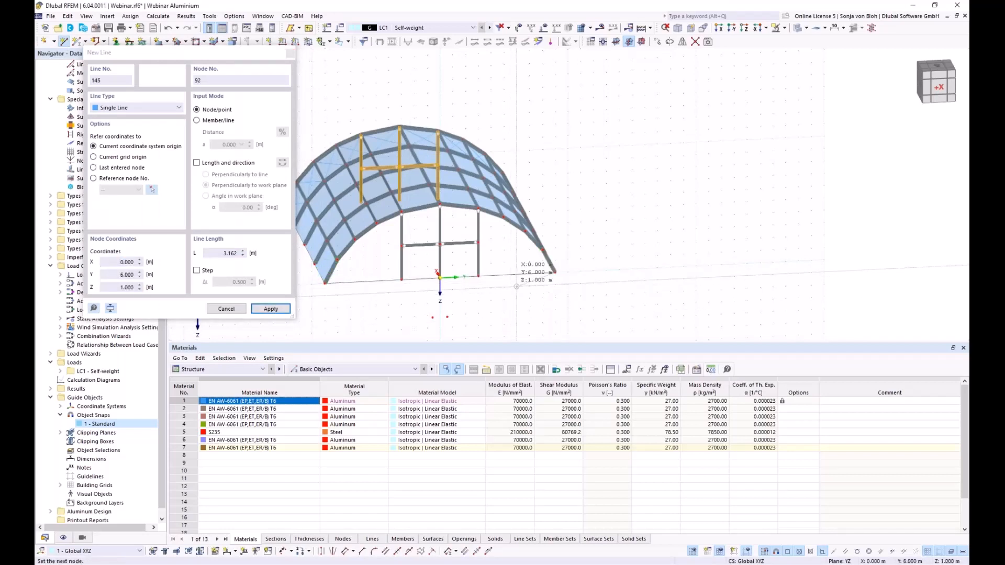
key("Escape")
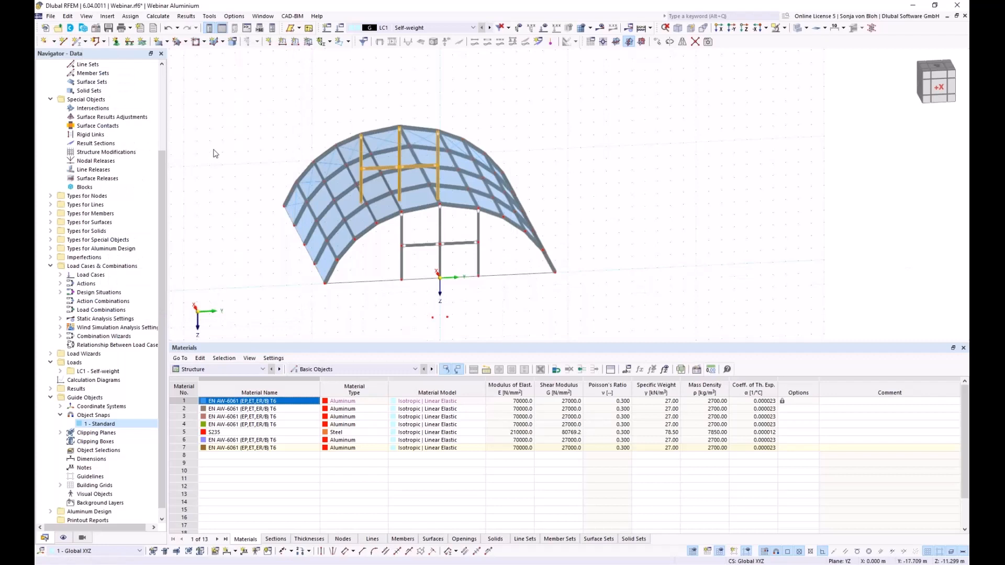
- Start a boundary-line surface with load transfer direction set to x & y stripes
left_click(167, 42)
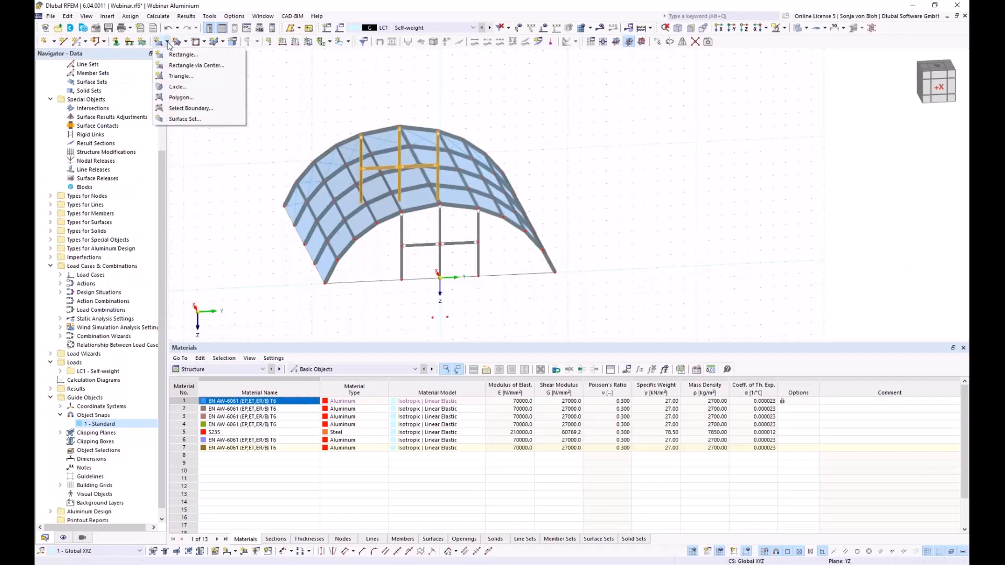
left_click(192, 108)
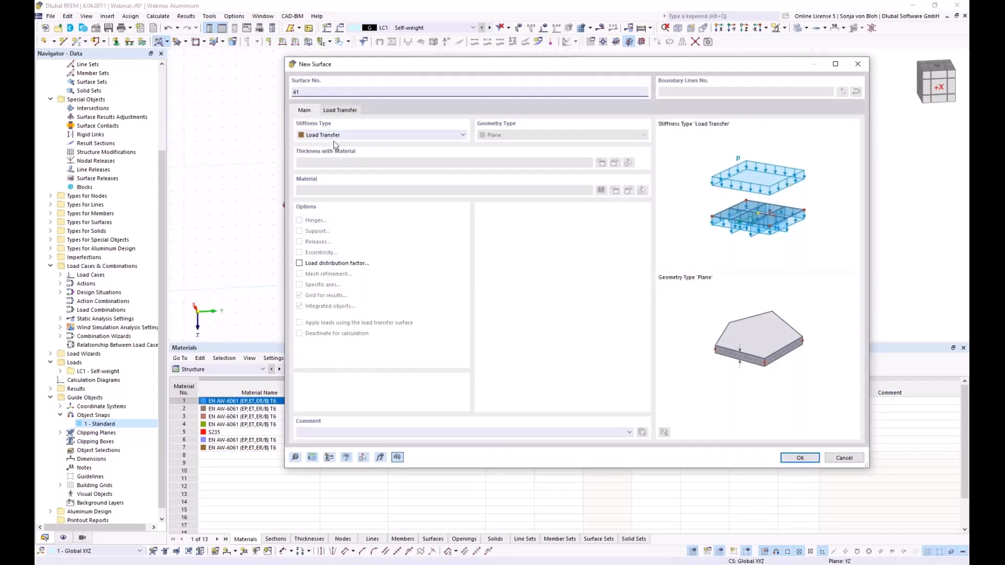
left_click(353, 111)
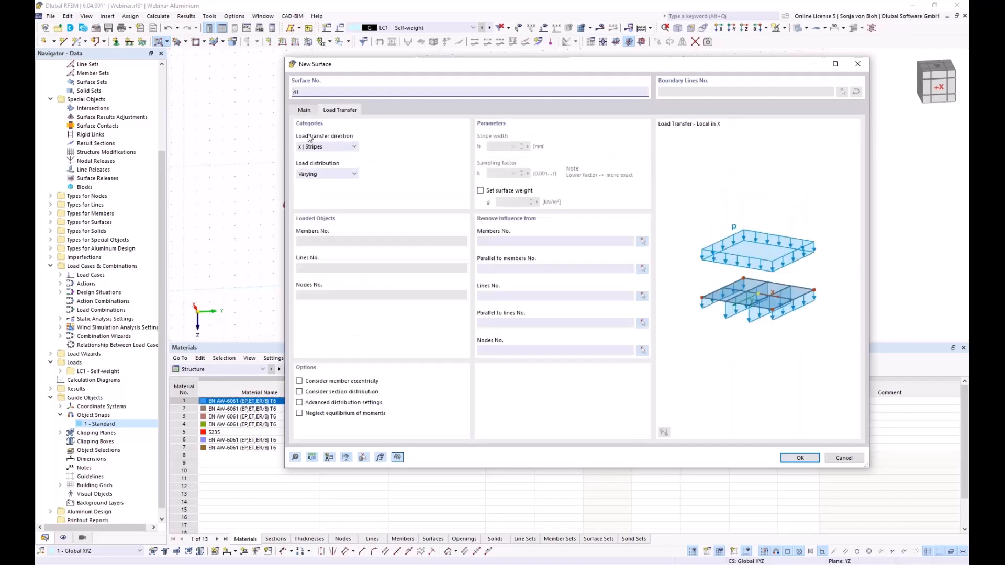
left_click(331, 147)
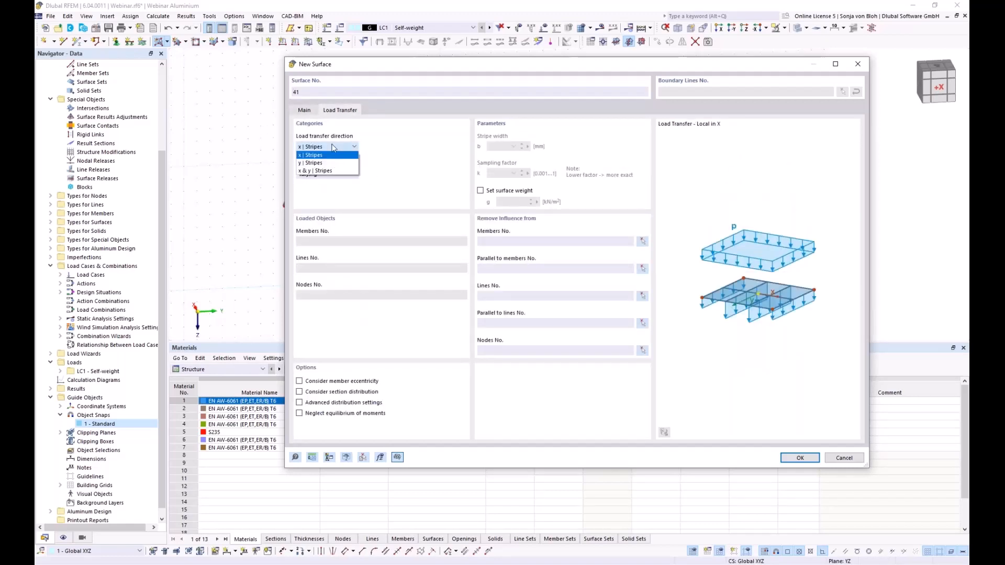
left_click(313, 172)
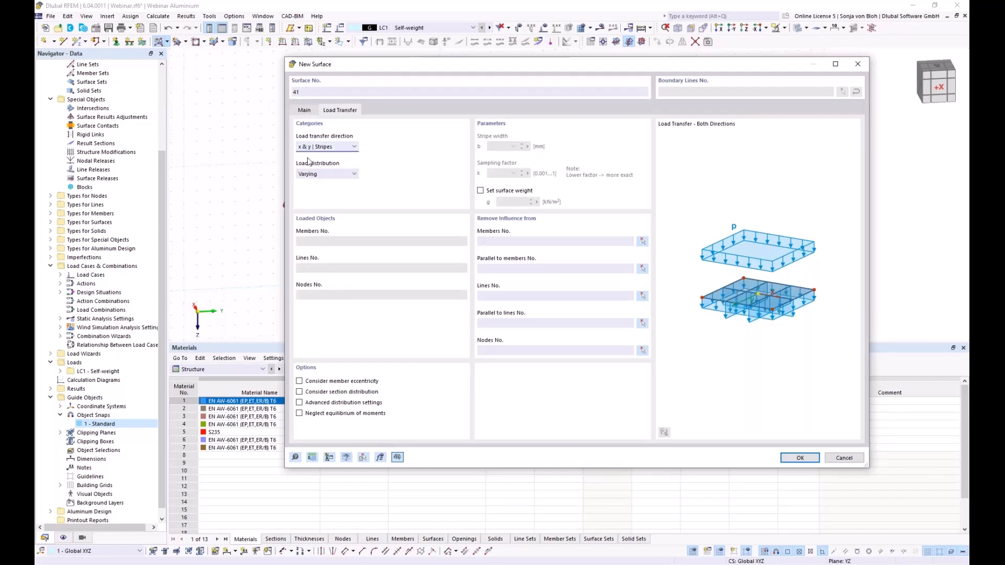
left_click(794, 458)
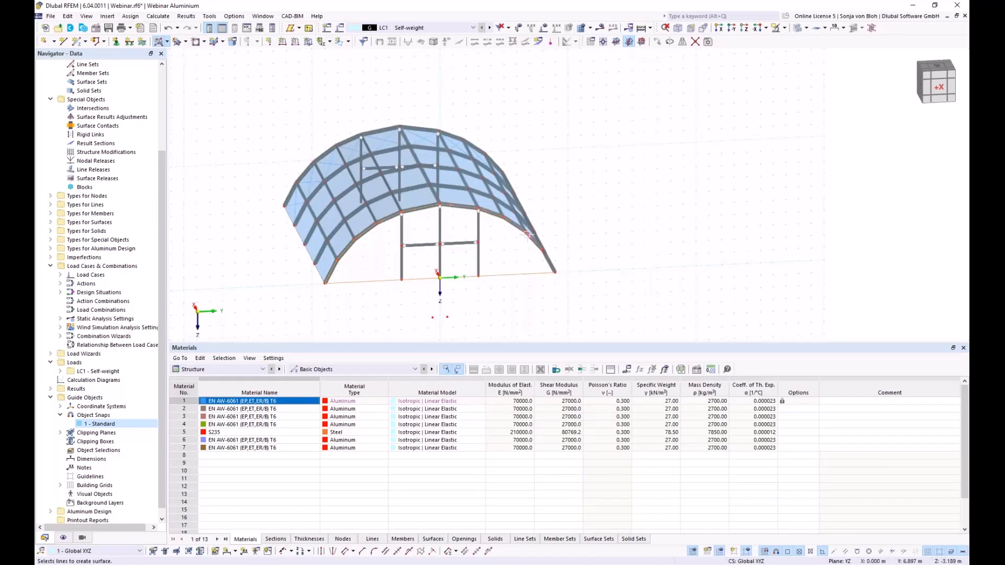
- Fill the front gable with the load-transfer surface and select it
left_click(544, 259)
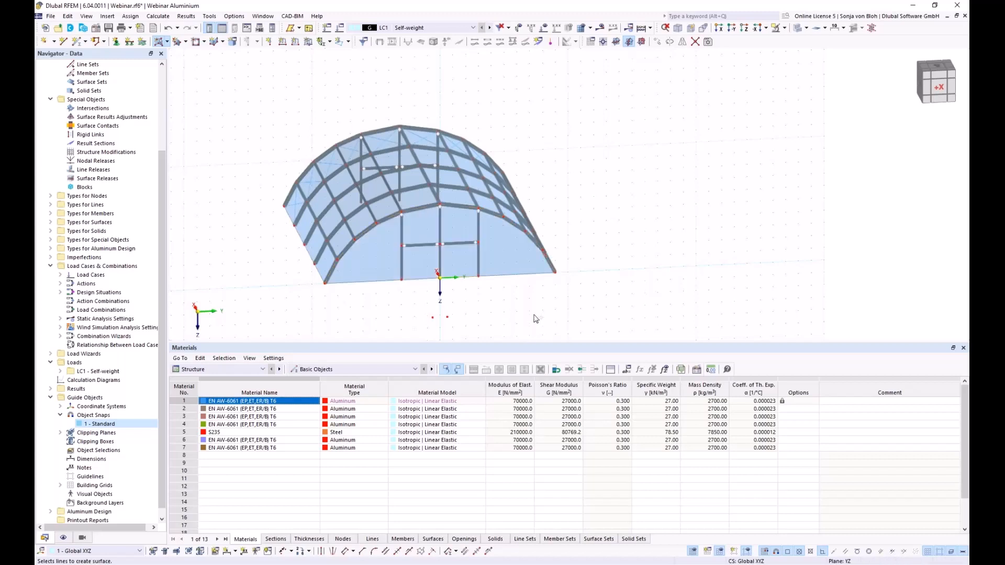
key("Escape")
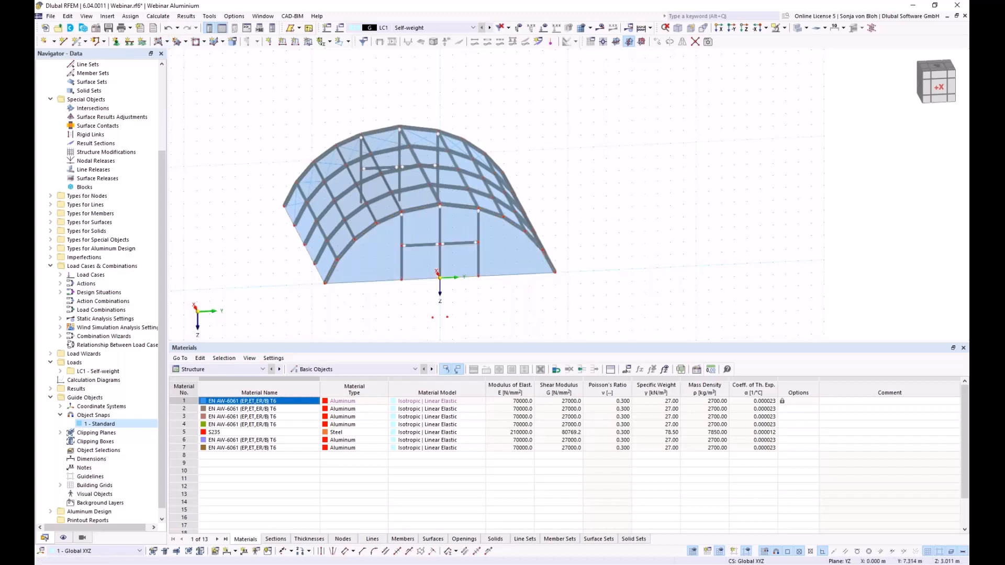
left_click(507, 262)
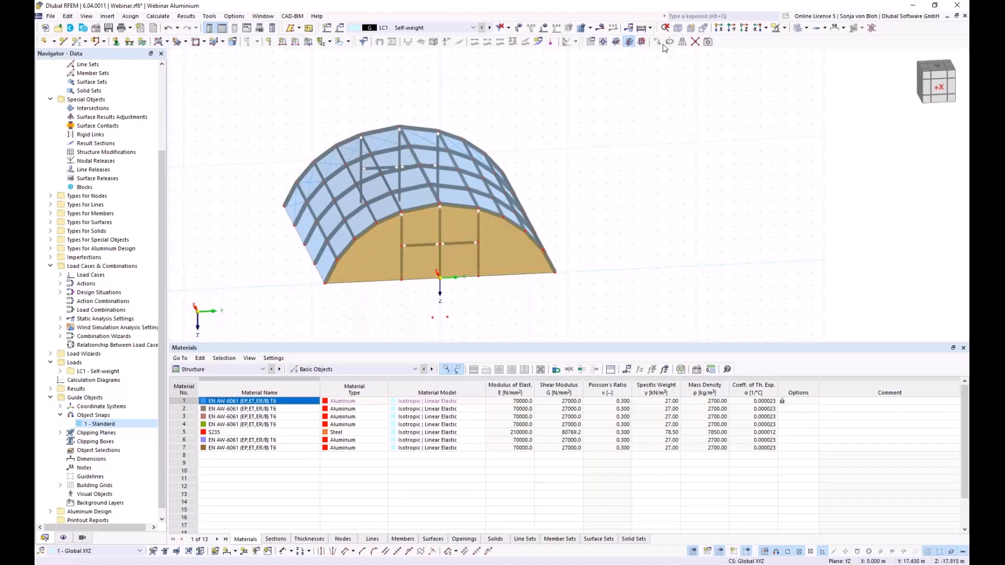
- Copy the front wall surface from the front apex to the back apex, 20 m along X
key("ctrl+m")
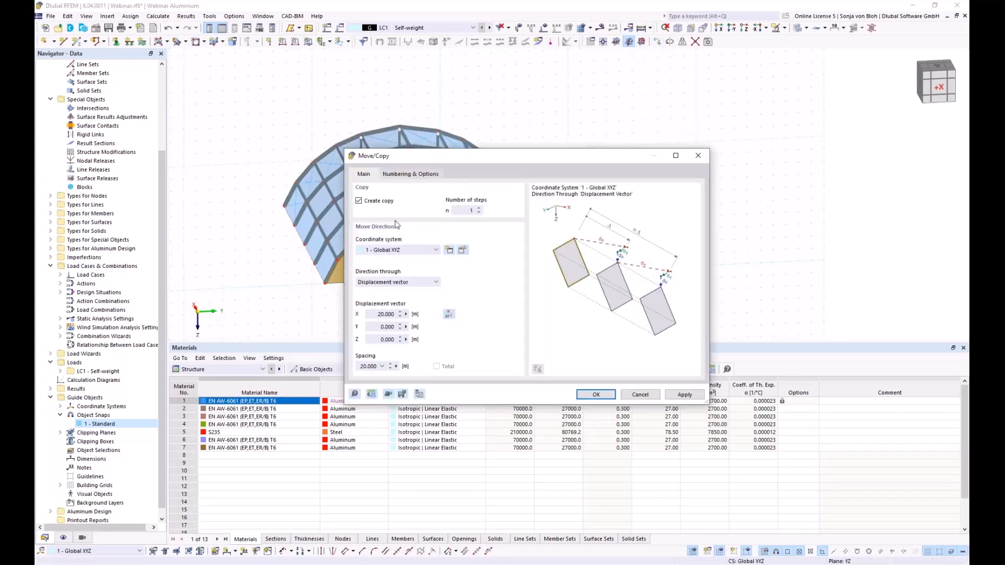
left_click(449, 315)
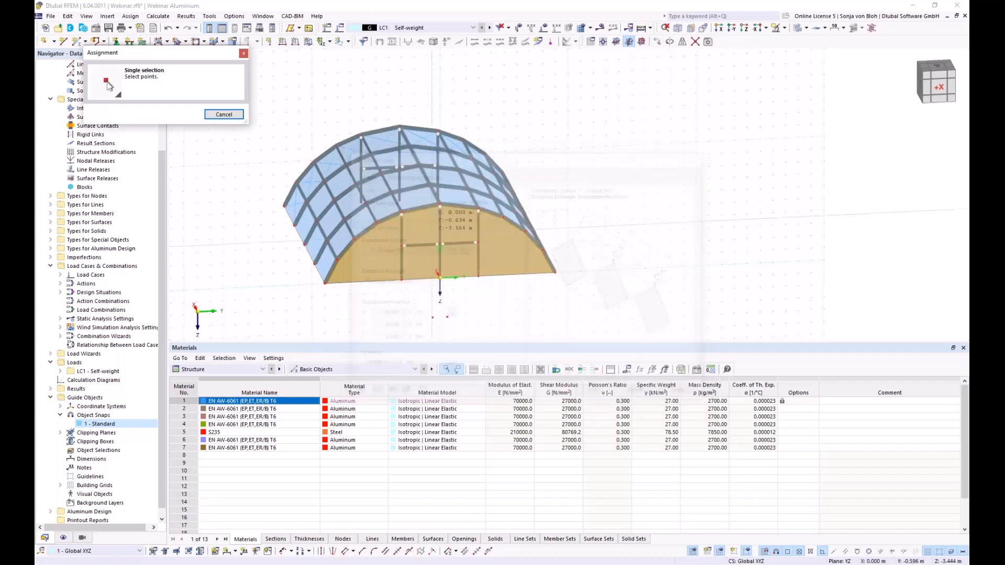
left_click(440, 204)
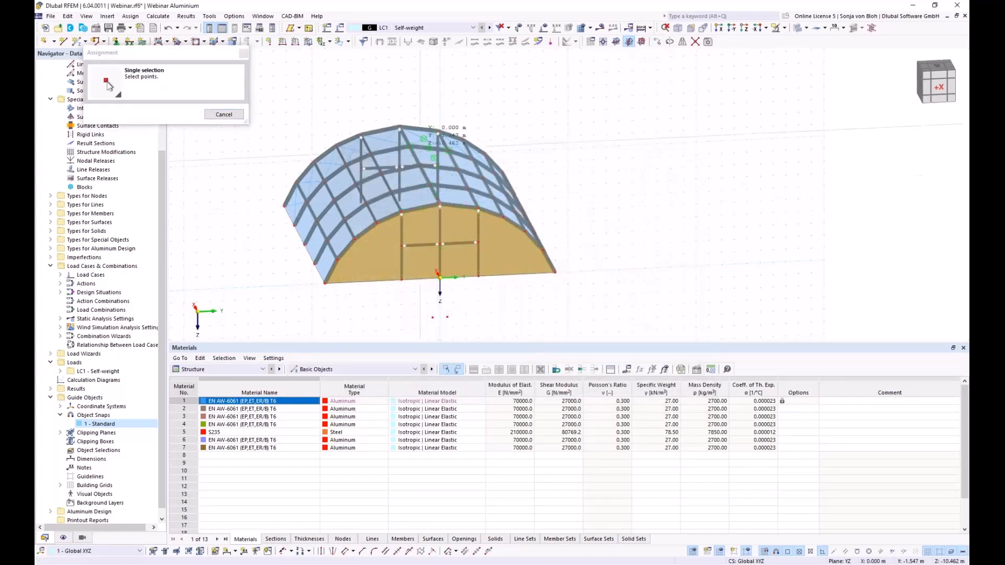
left_click(400, 128)
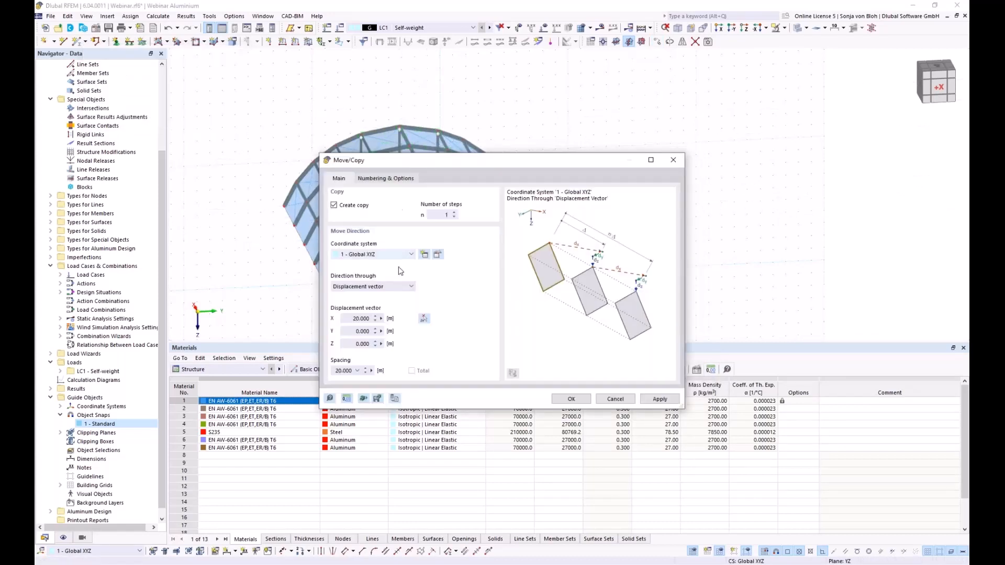
left_click(565, 399)
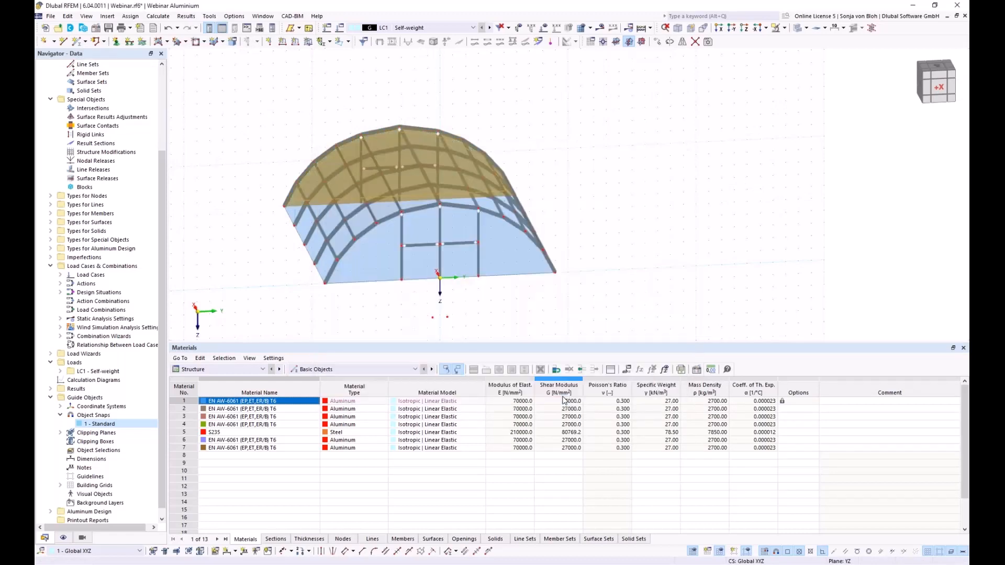
middle_click_drag(479, 329, 419, 330, "ctrl")
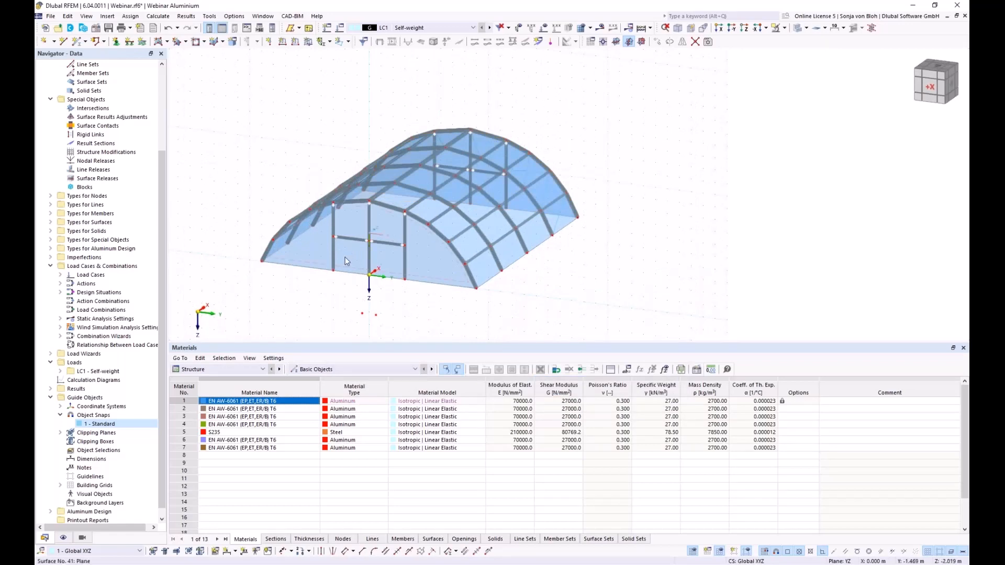
- Exclude crossbar members 129 and 130 from surface 41's load transfer
scroll(345, 259, "up", 1)
scroll(345, 258, "up", 1)
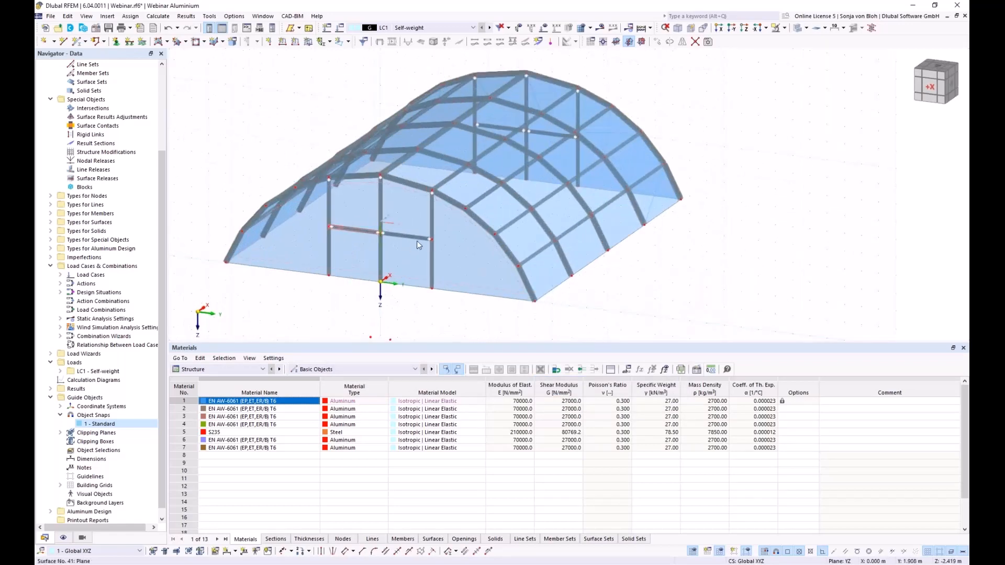
double_click(470, 256)
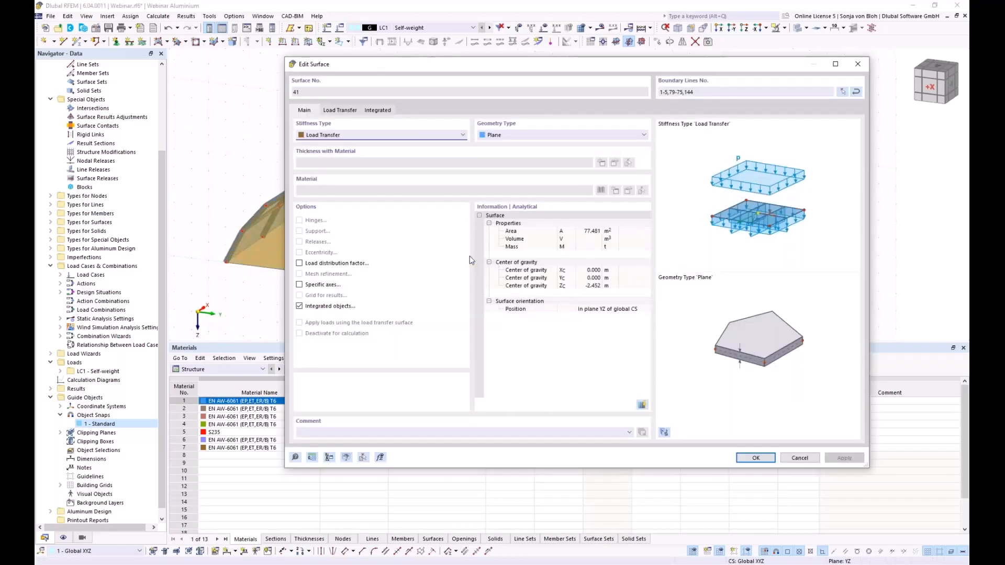
left_click(350, 114)
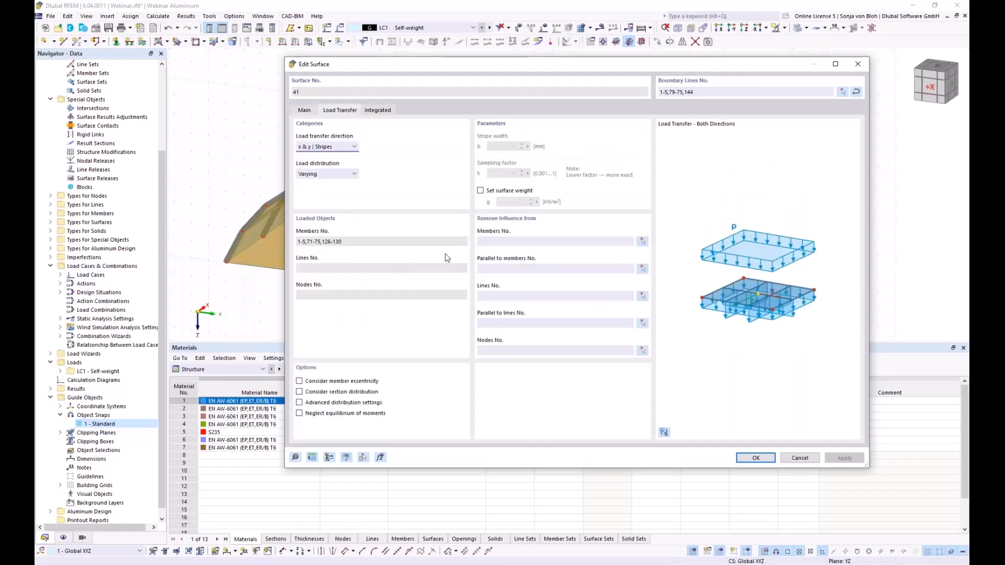
left_click(643, 241)
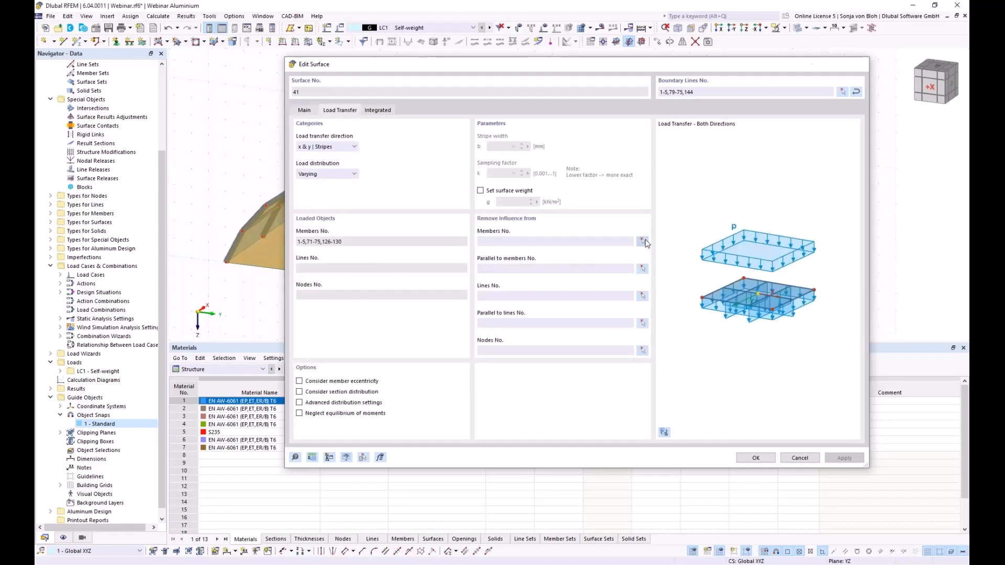
left_click(364, 230)
left_click(391, 234)
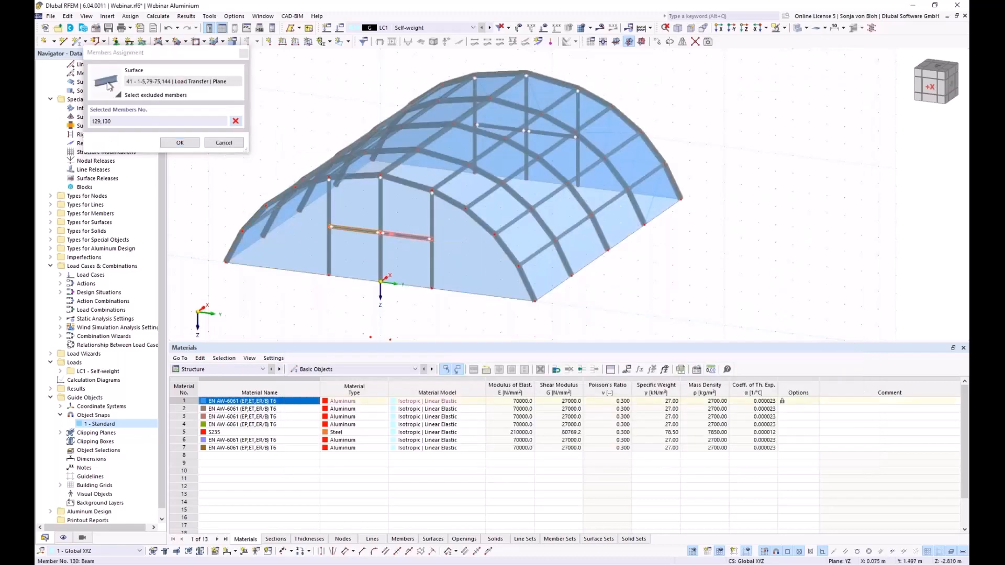
left_click(180, 143)
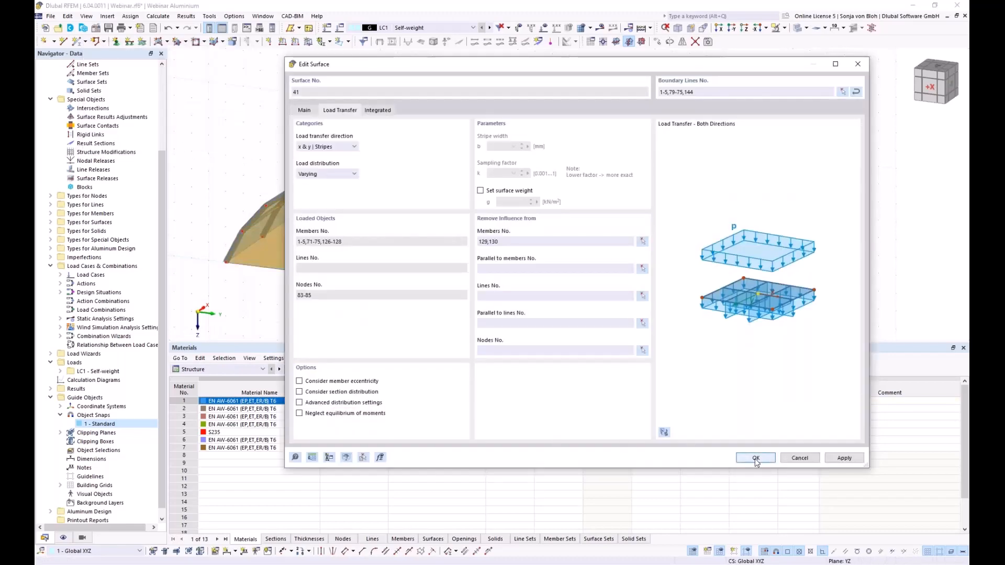
left_click(756, 458)
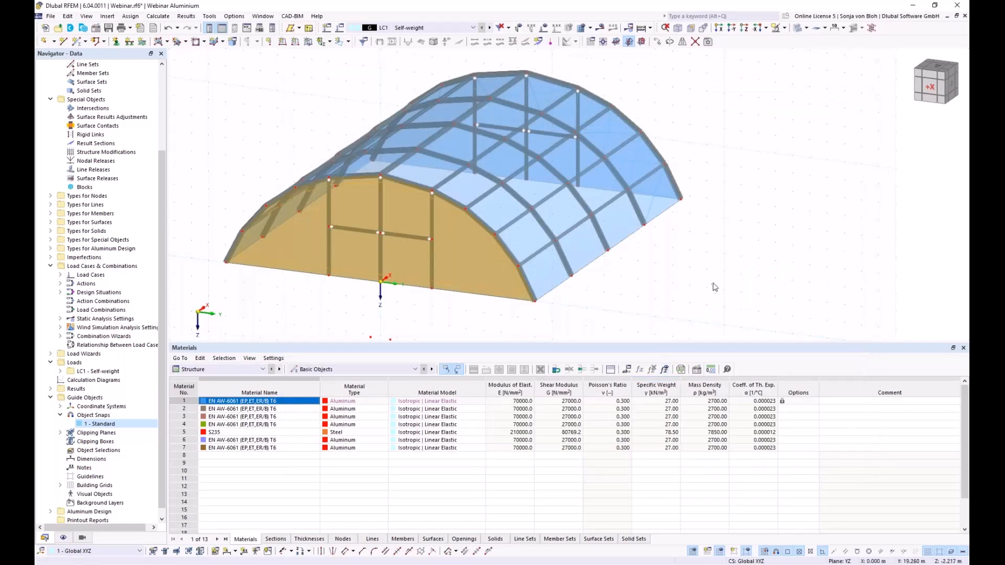
- Exclude members 134 and 135 from surface 42's load transfer at the back wall
middle_click_drag(768, 314, 522, 320, "ctrl")
double_click(468, 268)
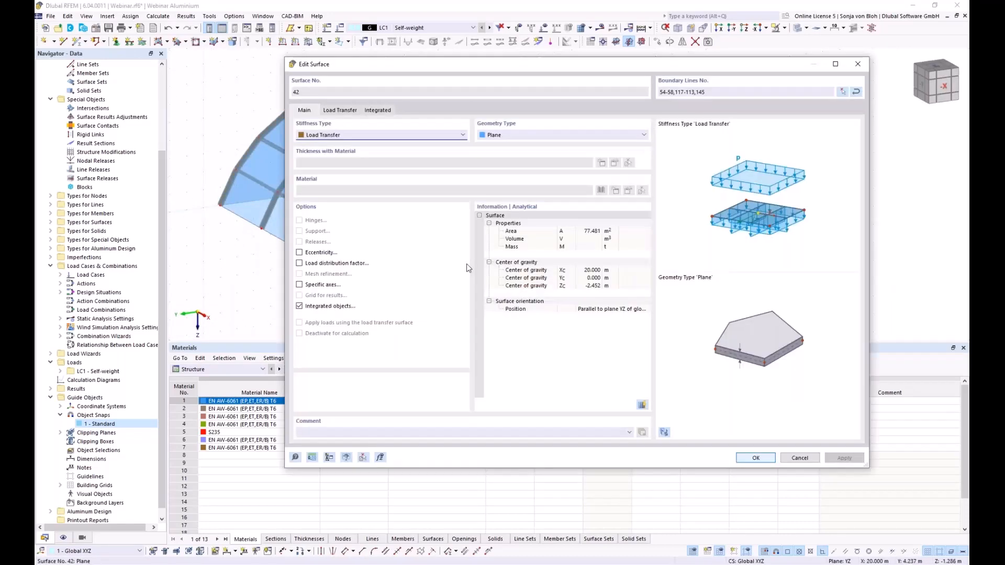
left_click(350, 110)
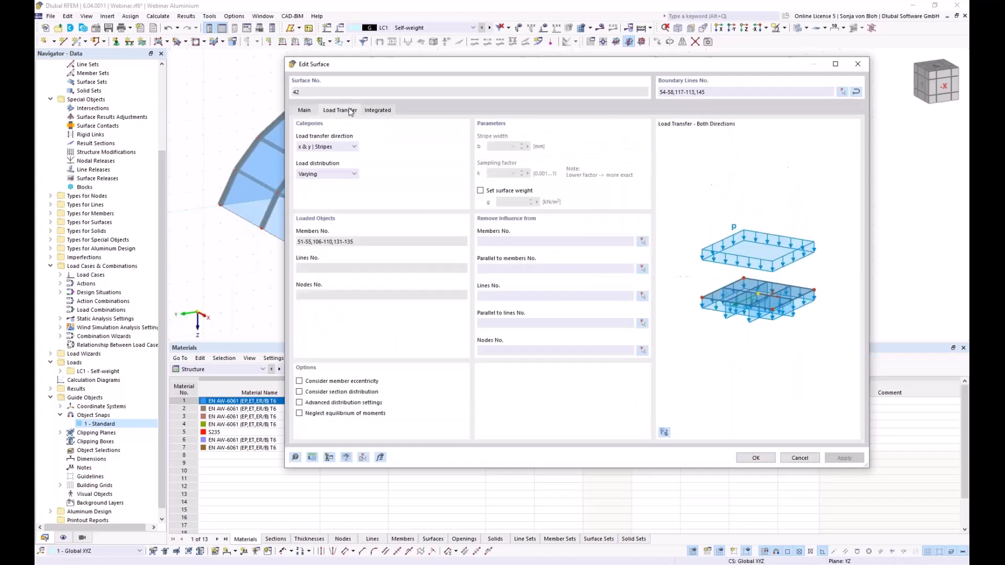
left_click(642, 243)
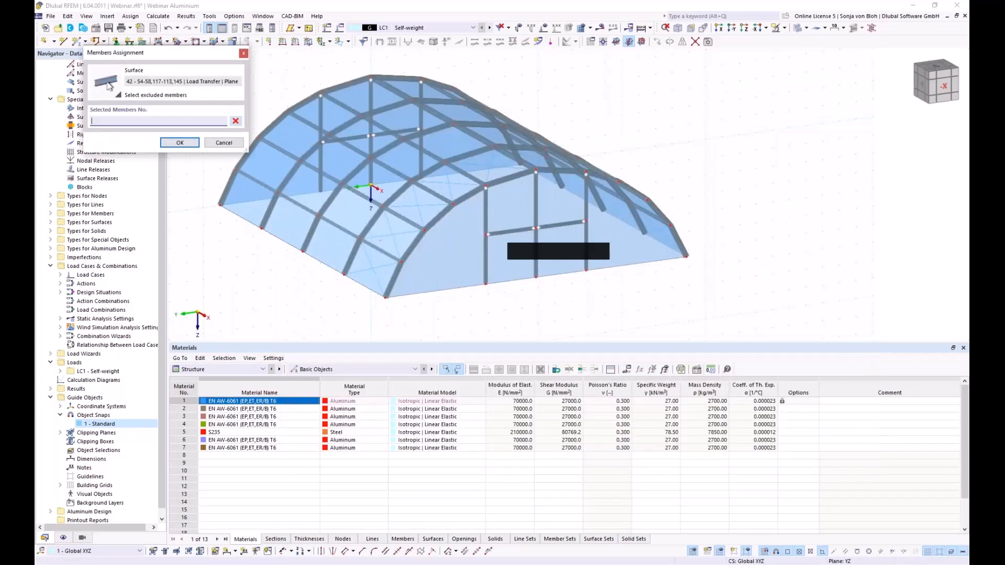
left_click(511, 231)
left_click(575, 222)
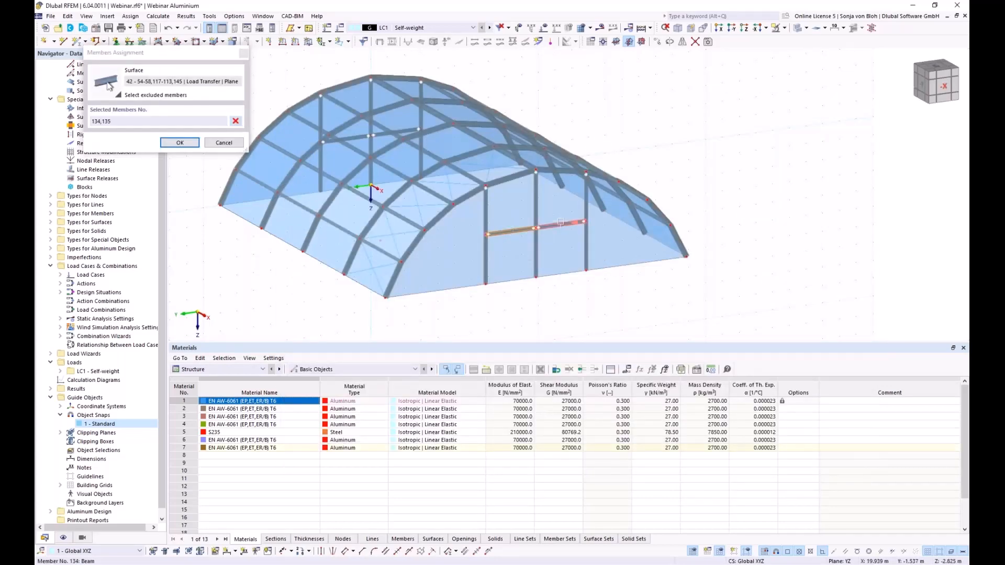
left_click(179, 142)
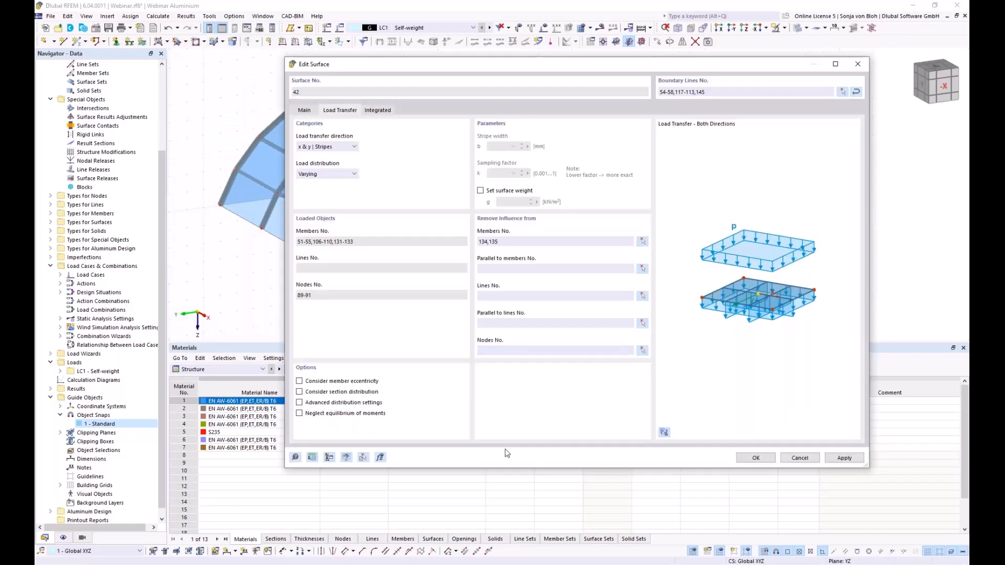
left_click(756, 459)
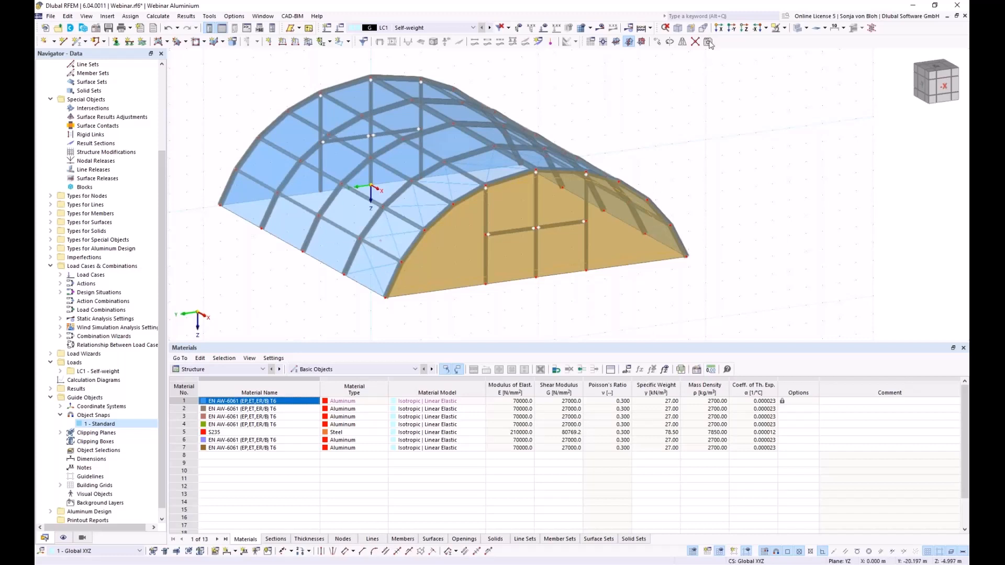
- Viewing along X, window-assign hinged nodal supports to the base nodes along the bottom
left_click(720, 29)
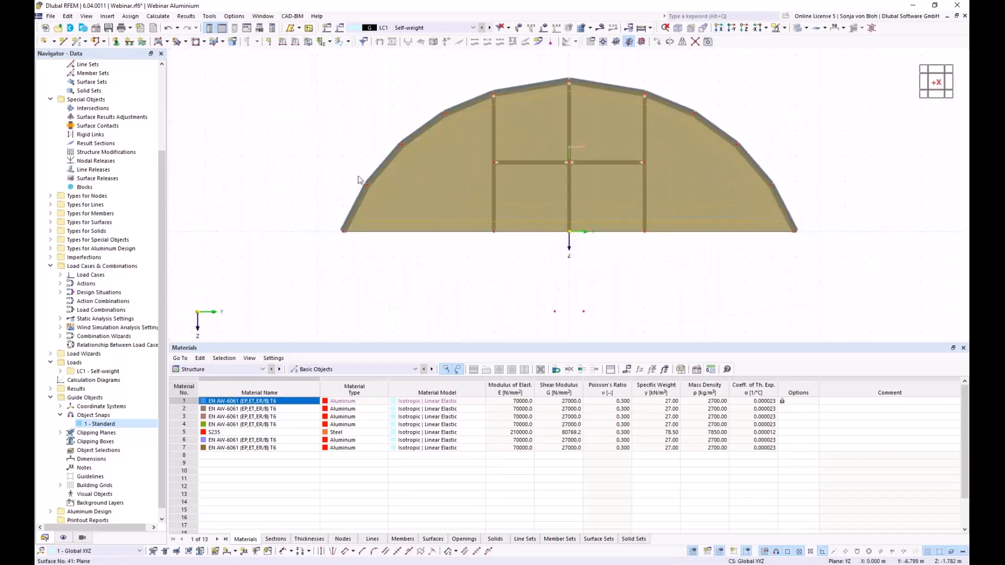
left_click(116, 44)
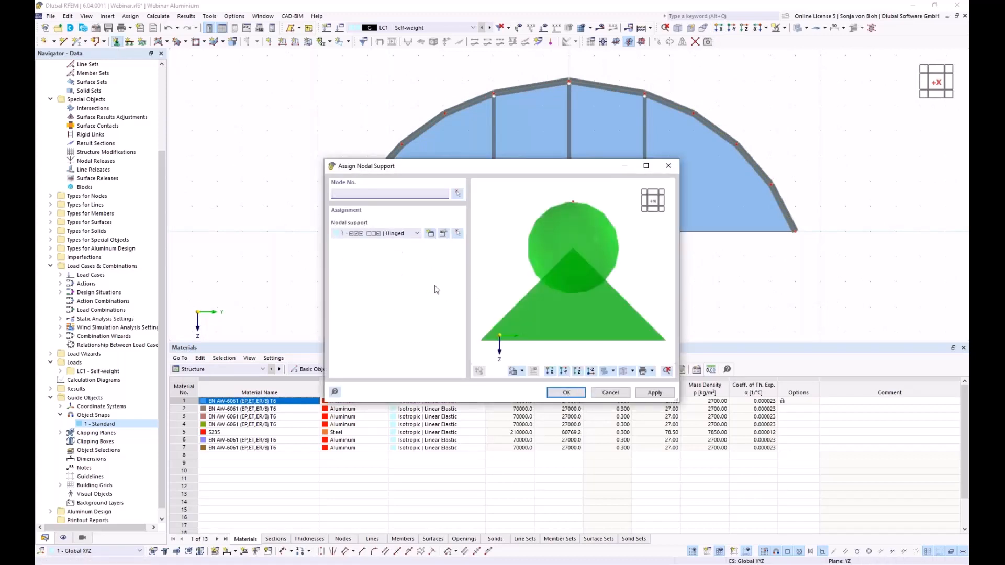
left_click(566, 393)
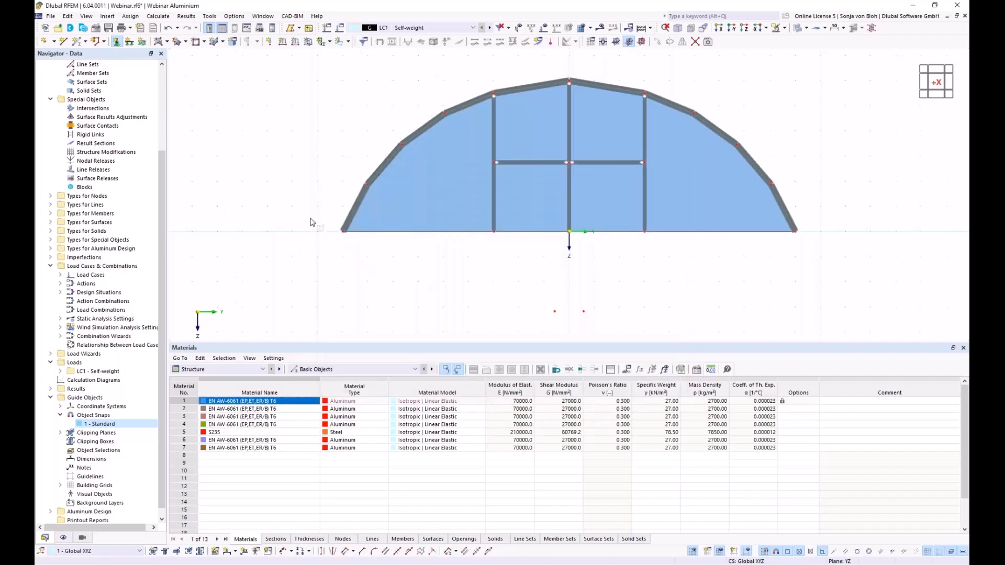
left_click_drag(310, 219, 854, 277)
middle_click_drag(445, 290, 463, 308, "ctrl")
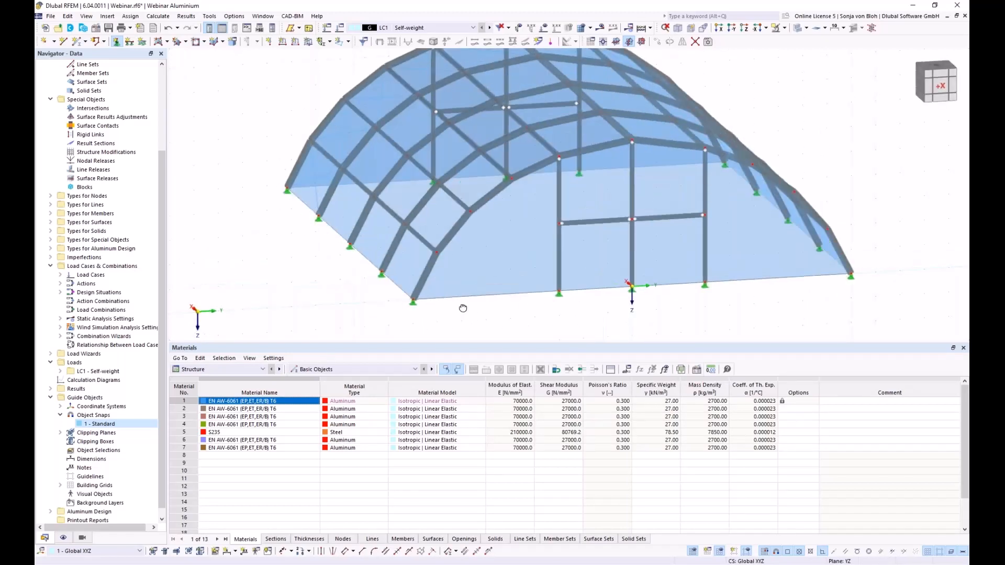
key("Escape")
left_click(60, 275)
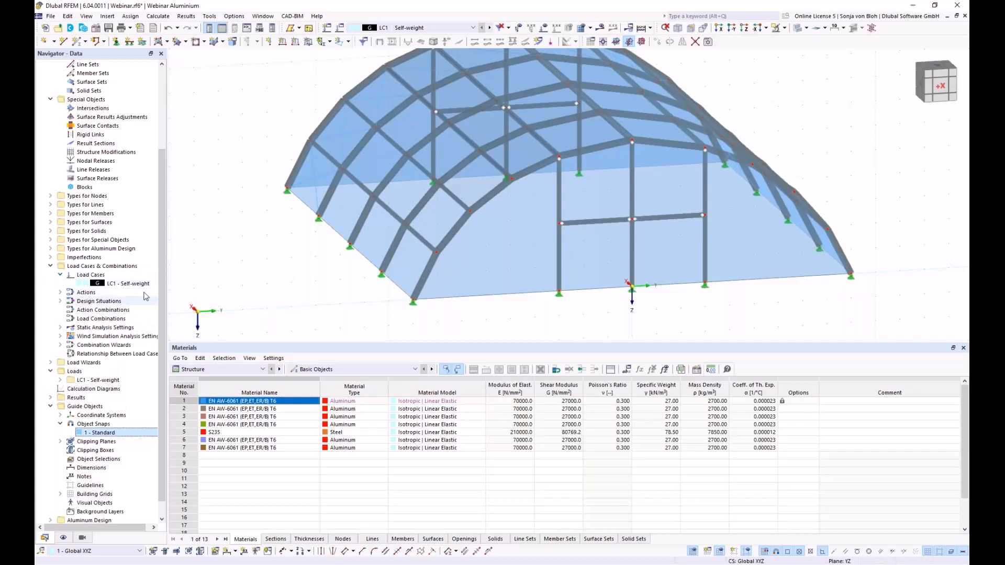
left_click(126, 283)
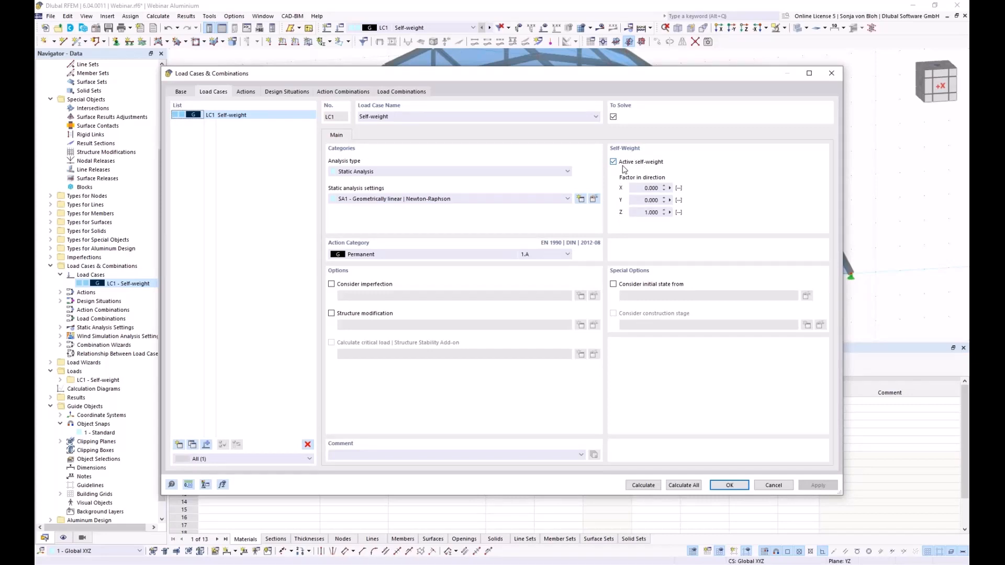
left_click(772, 486)
- Edit all 42 surfaces together, enabling Set surface weight with value 0 on Load Transfer
scroll(309, 212, "down", 3)
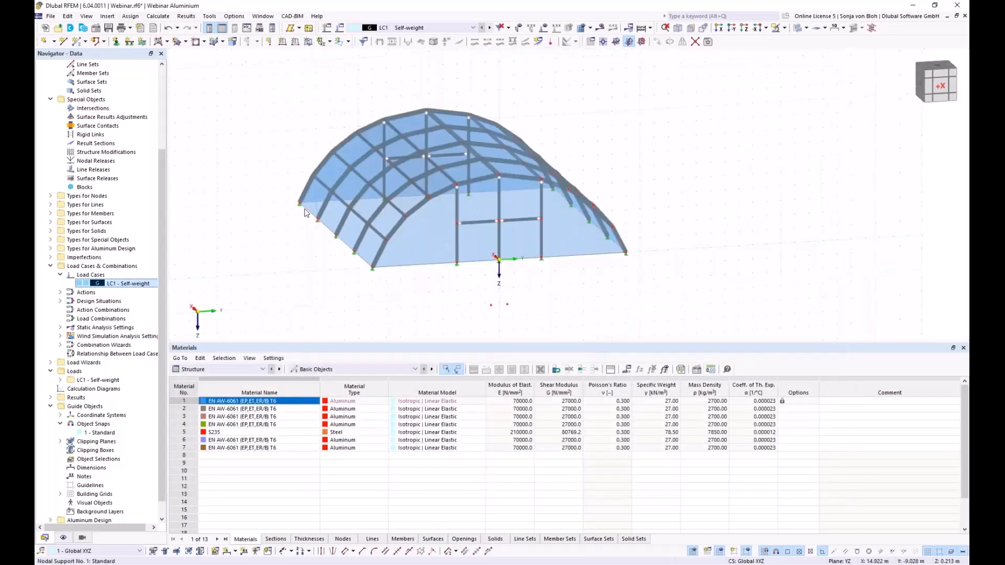
left_click_drag(247, 72, 767, 319)
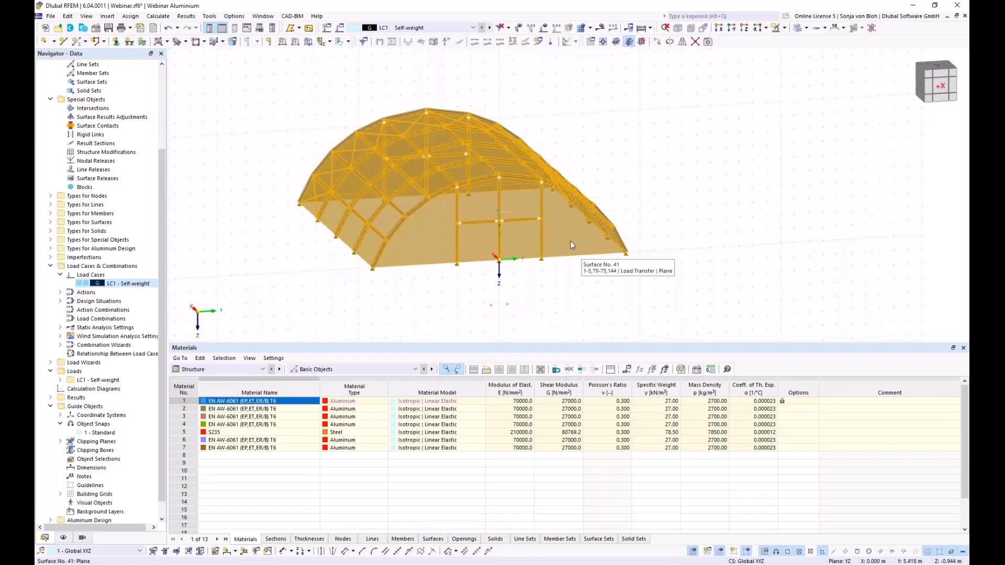
right_click(560, 226)
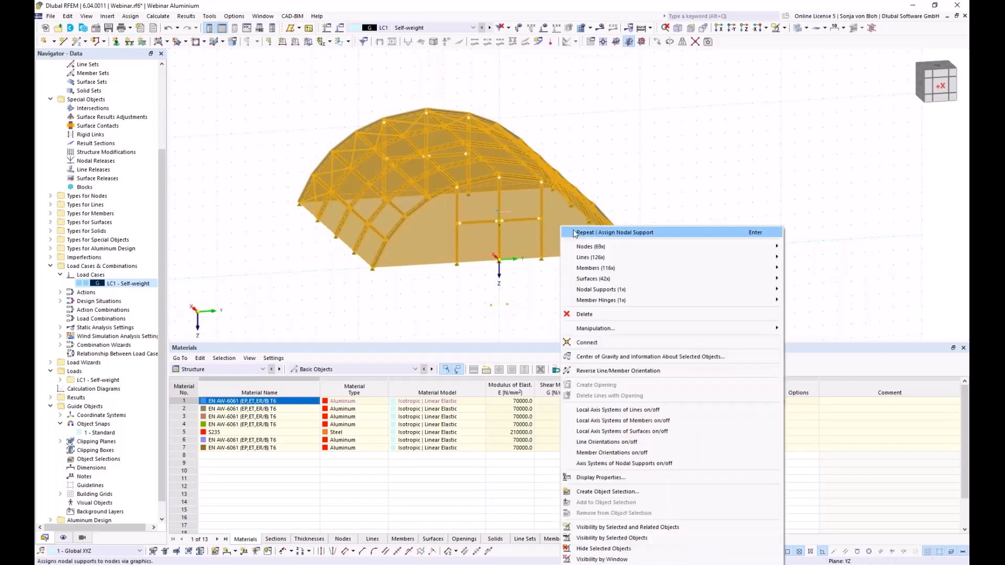
mouse_move(621, 280)
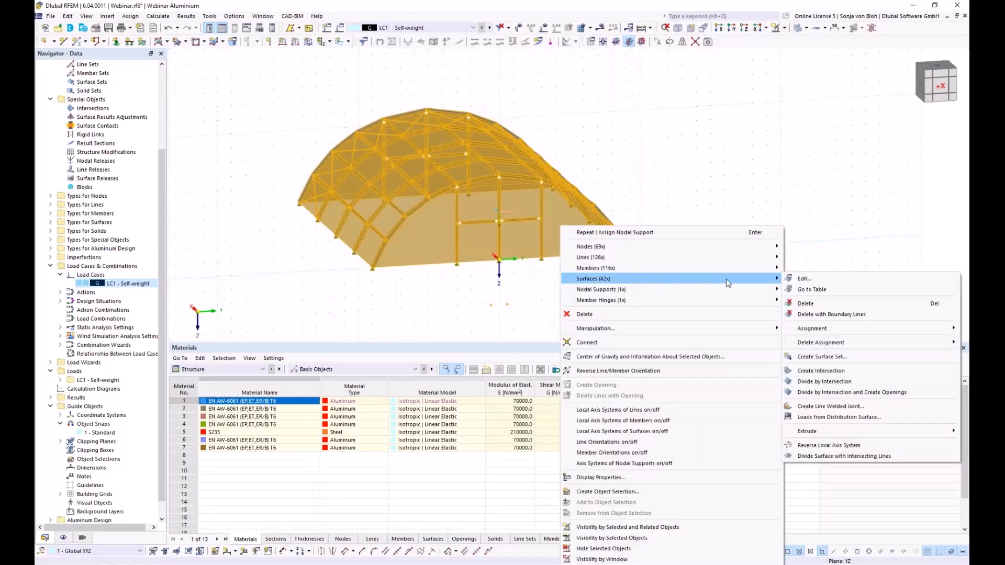
left_click(799, 281)
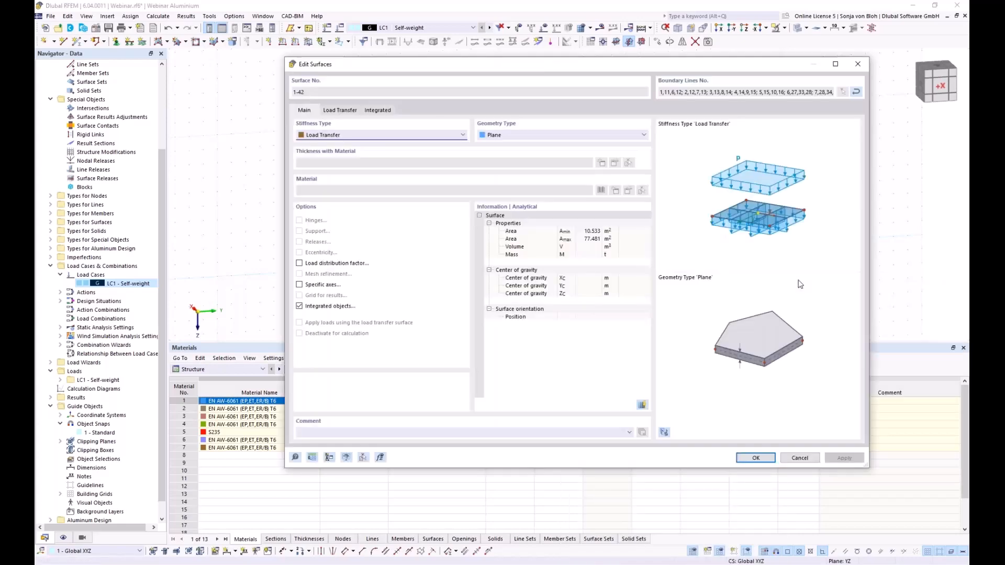
left_click(340, 111)
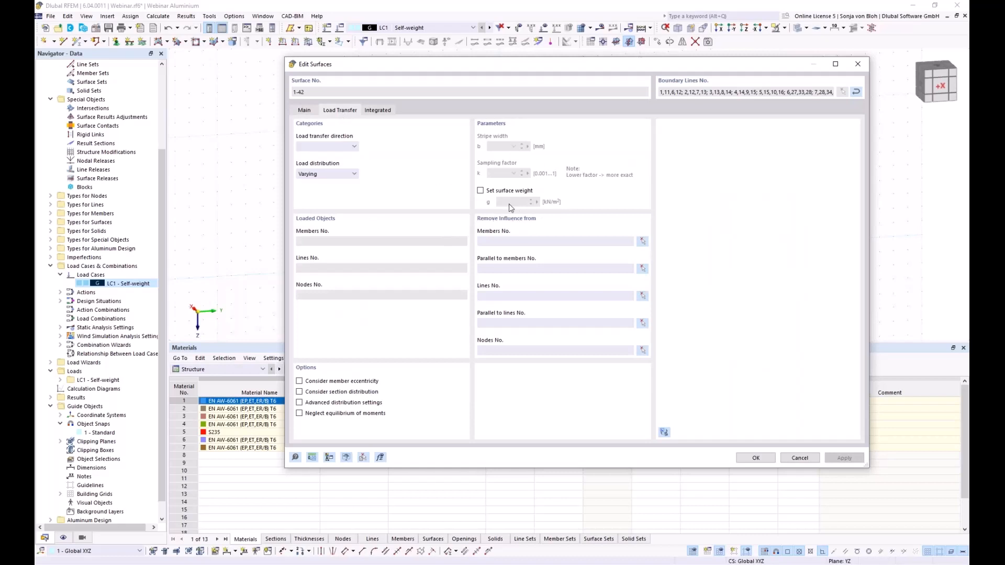
left_click(481, 191)
left_click_drag(505, 201, 541, 202)
type("0,0075")
left_click(756, 458)
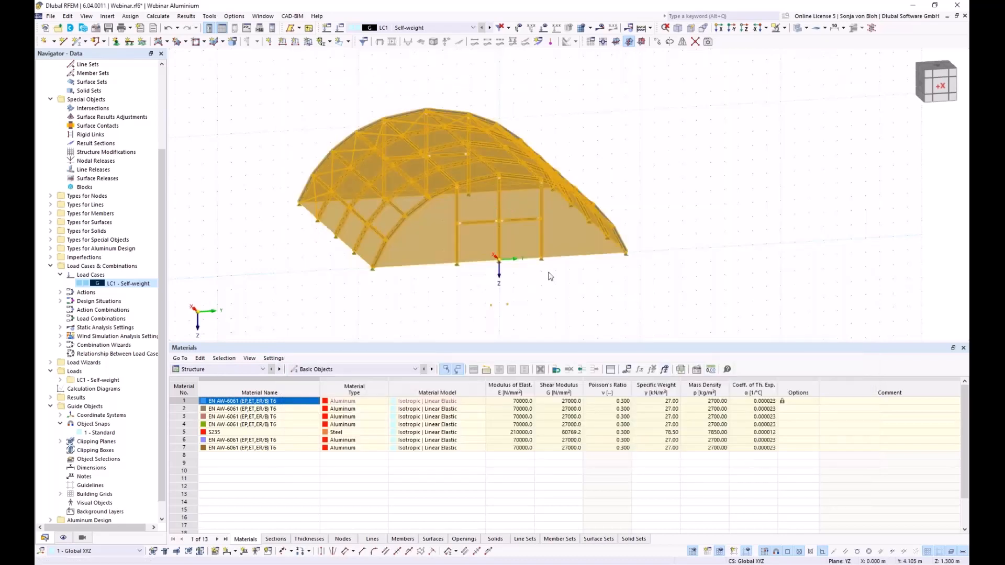
- Show the loads from distribution surface 21 and turn on the load display
middle_click_drag(616, 325, 467, 327, "ctrl")
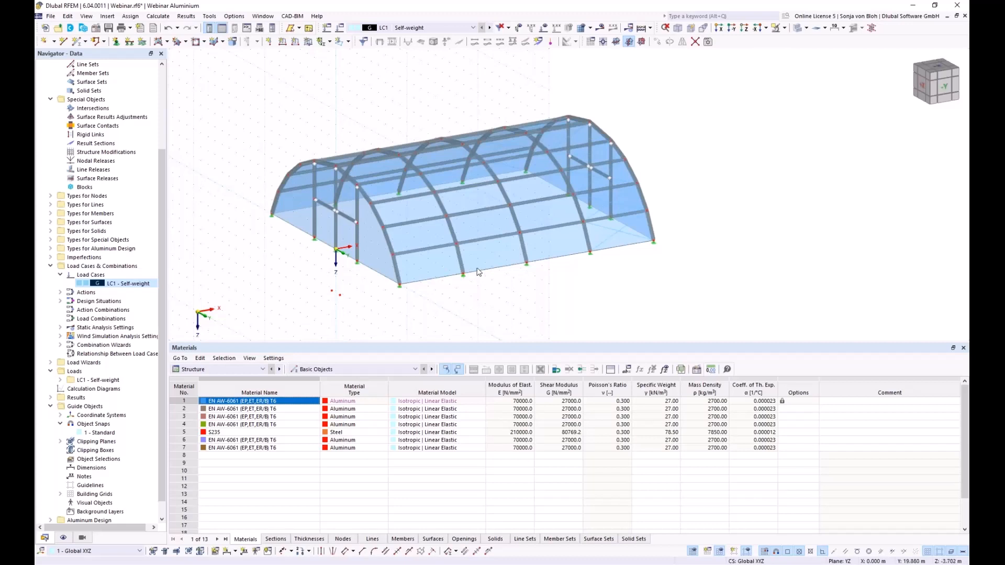
right_click(426, 268)
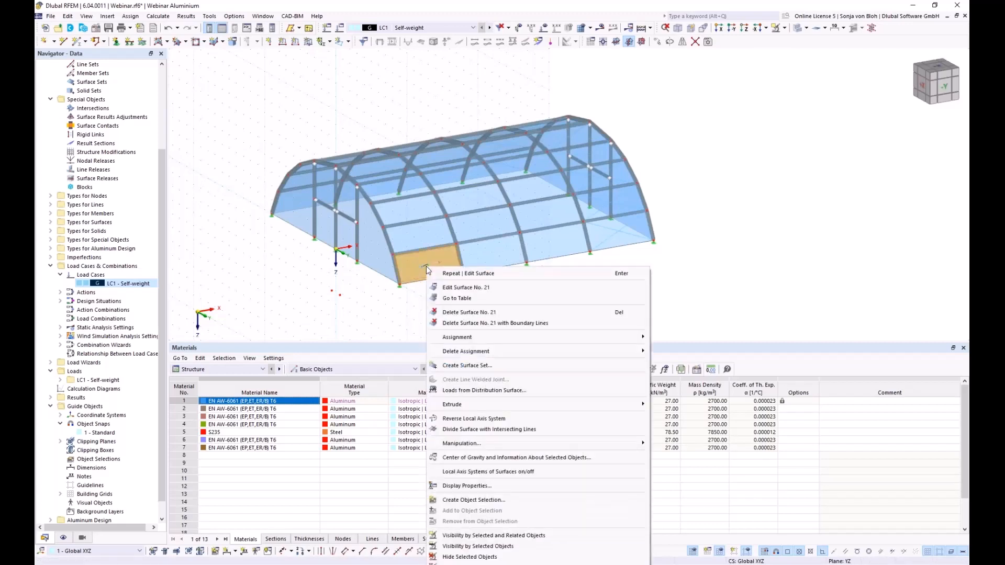
left_click(483, 391)
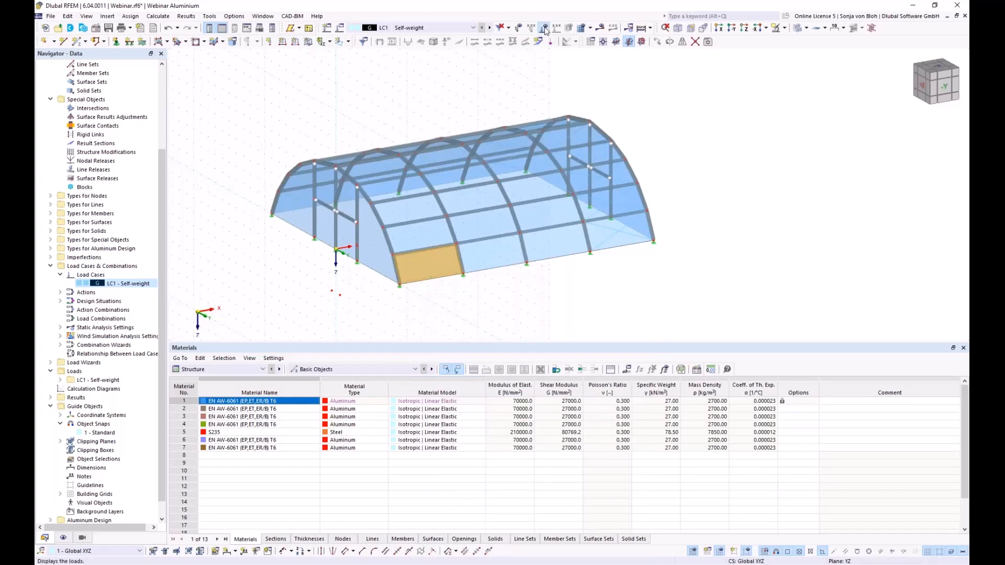
left_click(545, 29)
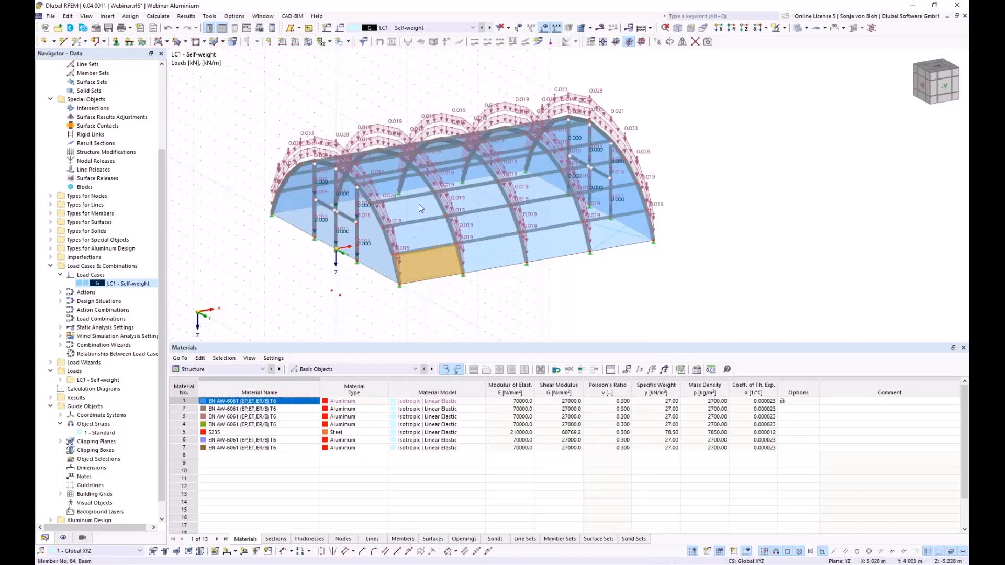
left_click(341, 300)
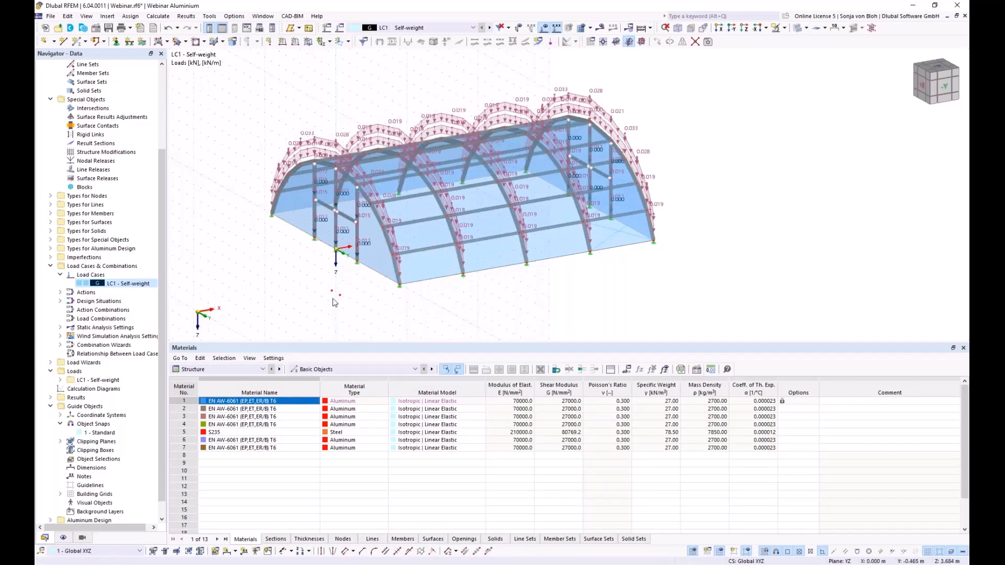
mouse_move(335, 303)
middle_mouse_down("ctrl")
mouse_move(327, 311)
mouse_move(341, 304)
middle_mouse_up("ctrl")
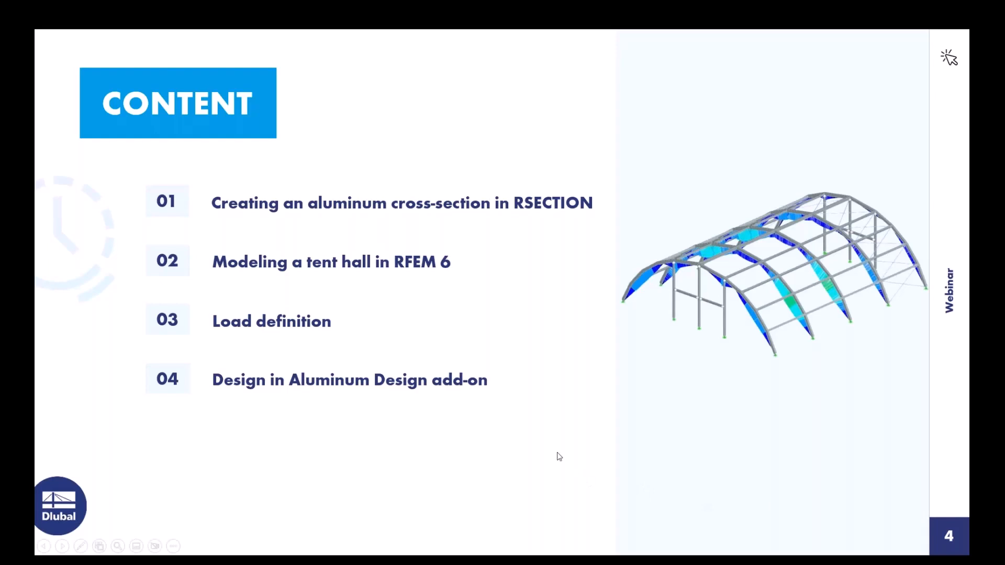
- Advance the slideshow from the content overview to the snow loads slide
left_click(558, 457)
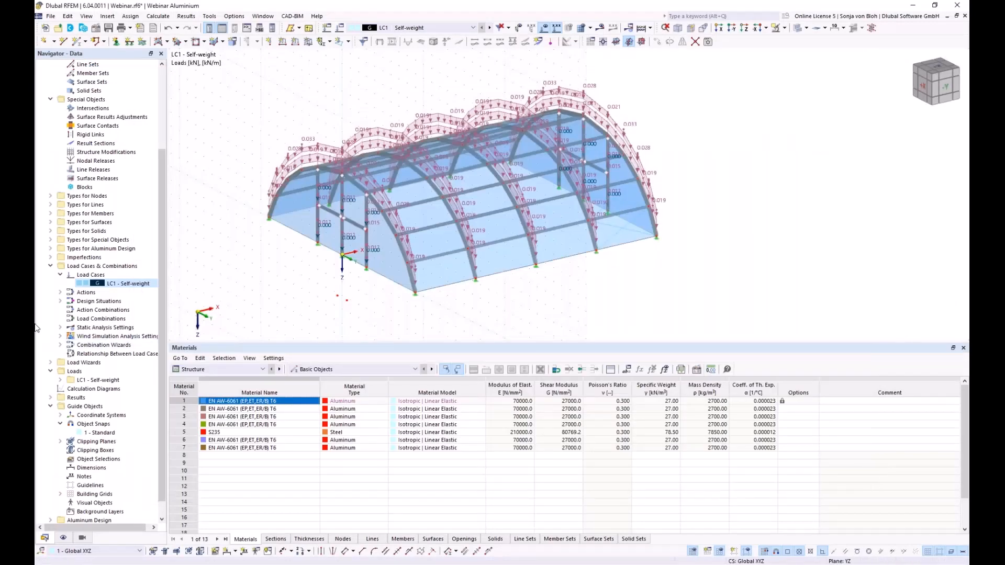
- Create load case LC2 'Snow undrifted' with action category Qs Snow/Ice loads
right_click(97, 275)
left_click(151, 294)
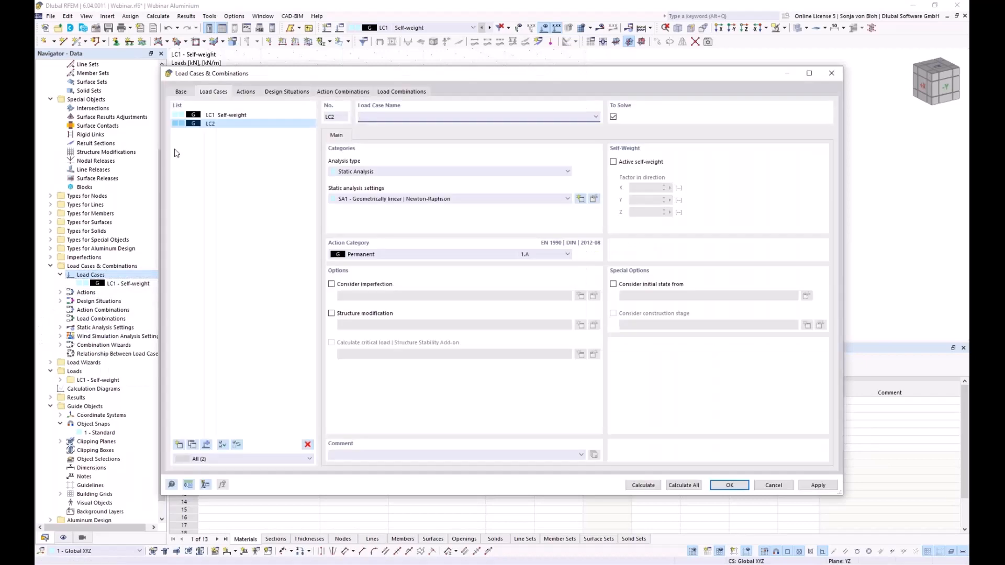
type("Snow undrifted")
left_click(375, 255)
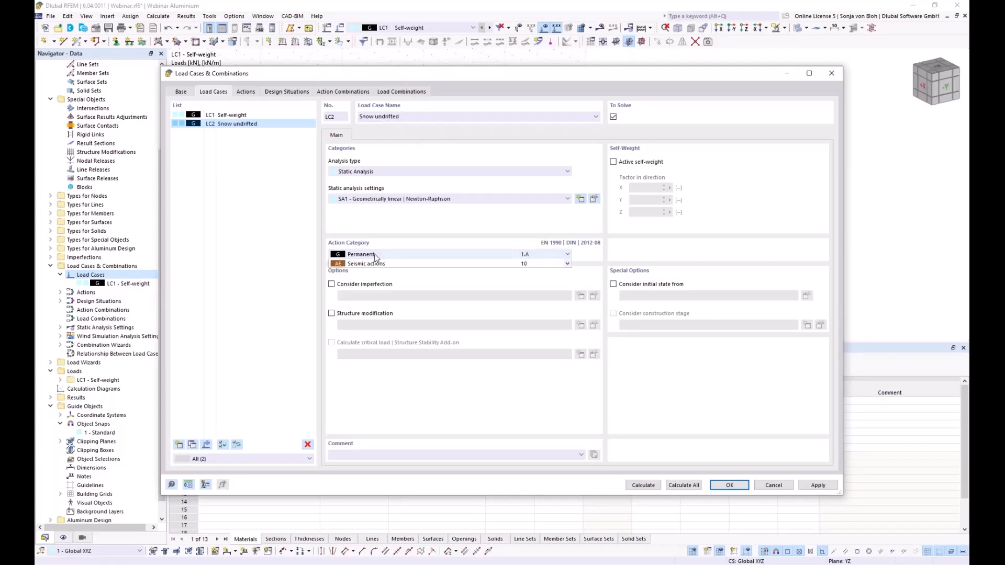
left_click(368, 359)
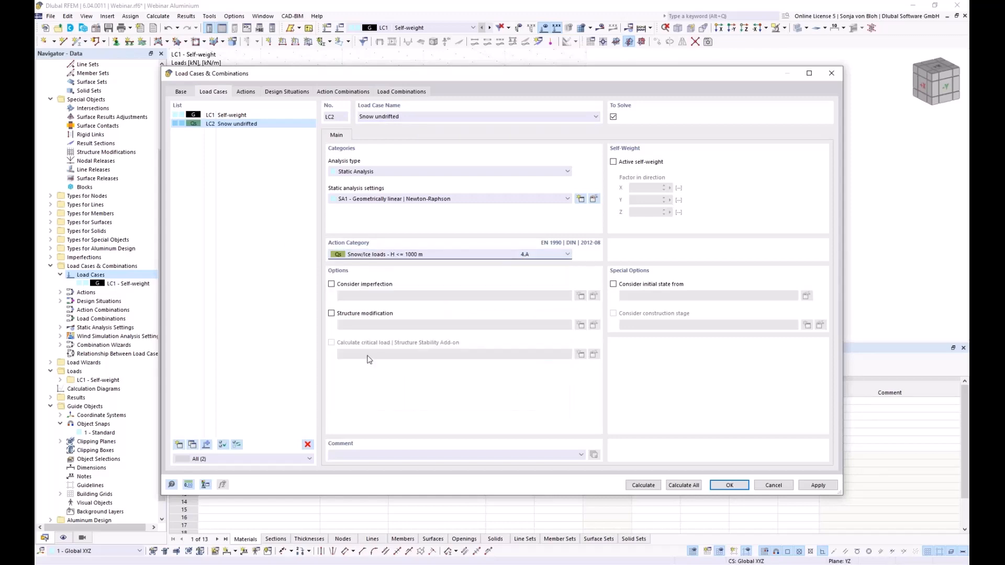
left_click(729, 485)
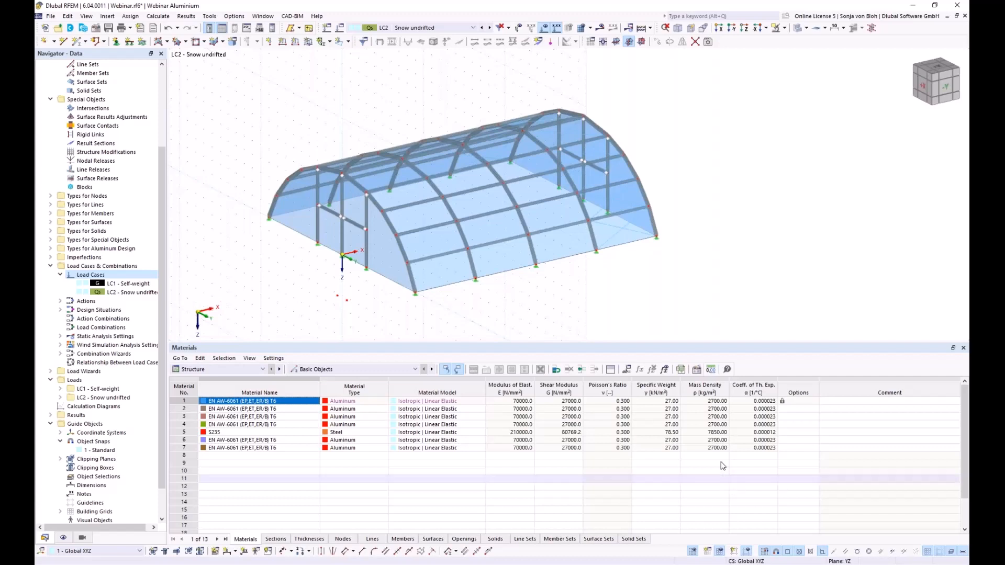
- Place slope dimensions in degrees on the lowest and second-lowest members of the front arch
middle_click_drag(262, 286, 338, 286, "ctrl")
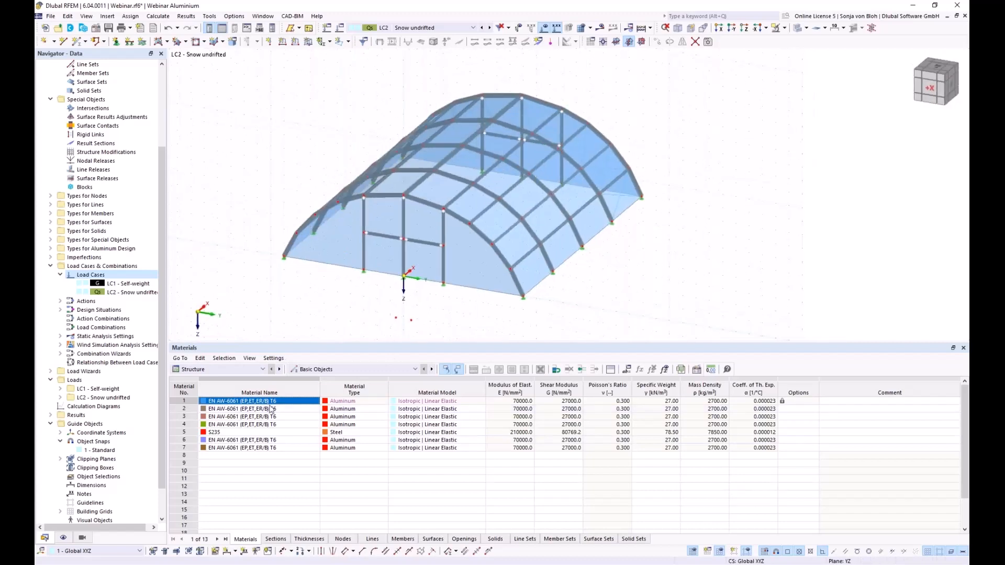
left_click(235, 551)
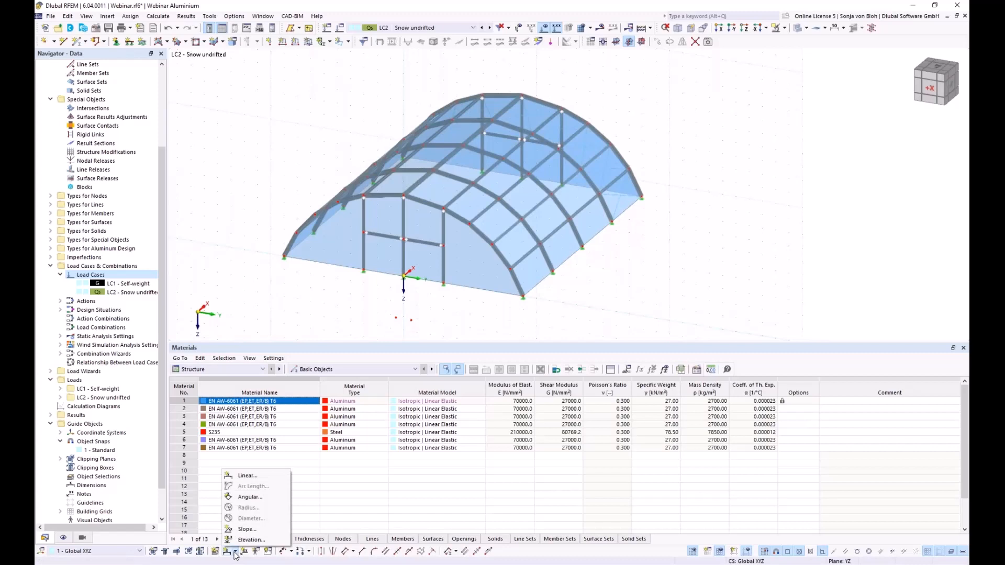
left_click(246, 529)
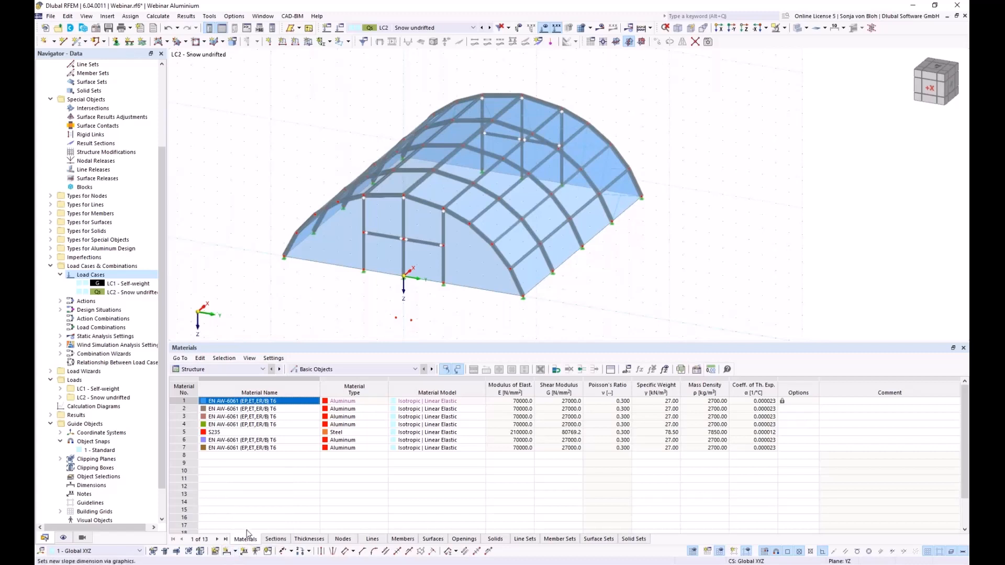
left_click(292, 246)
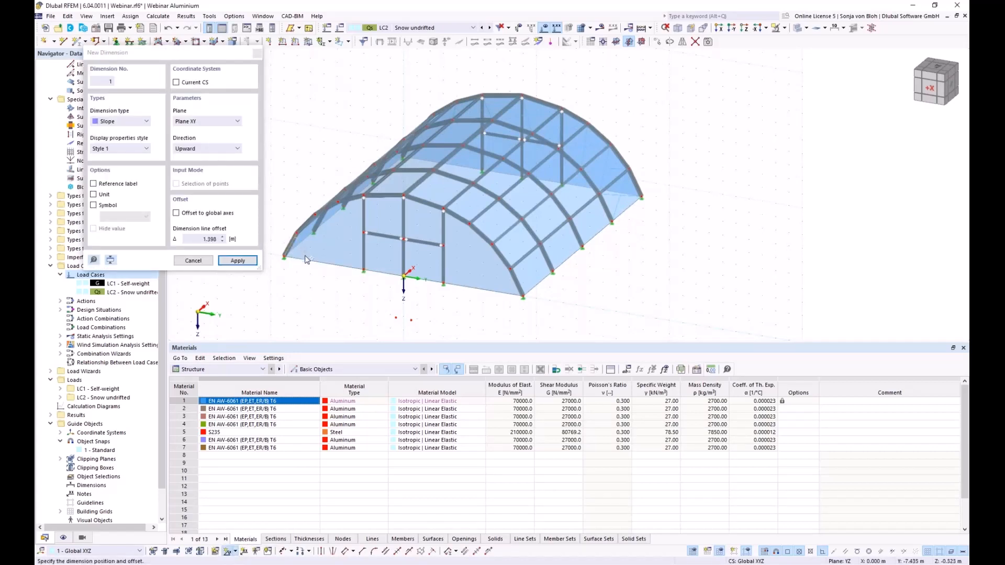
left_click(307, 260)
scroll(303, 291, "up", 5)
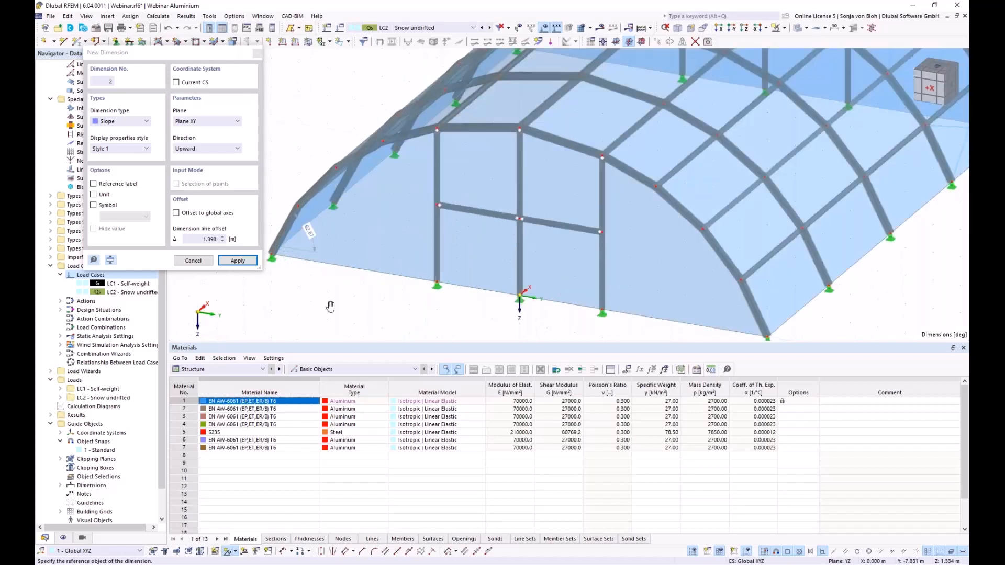
middle_click_drag(321, 301, 334, 313)
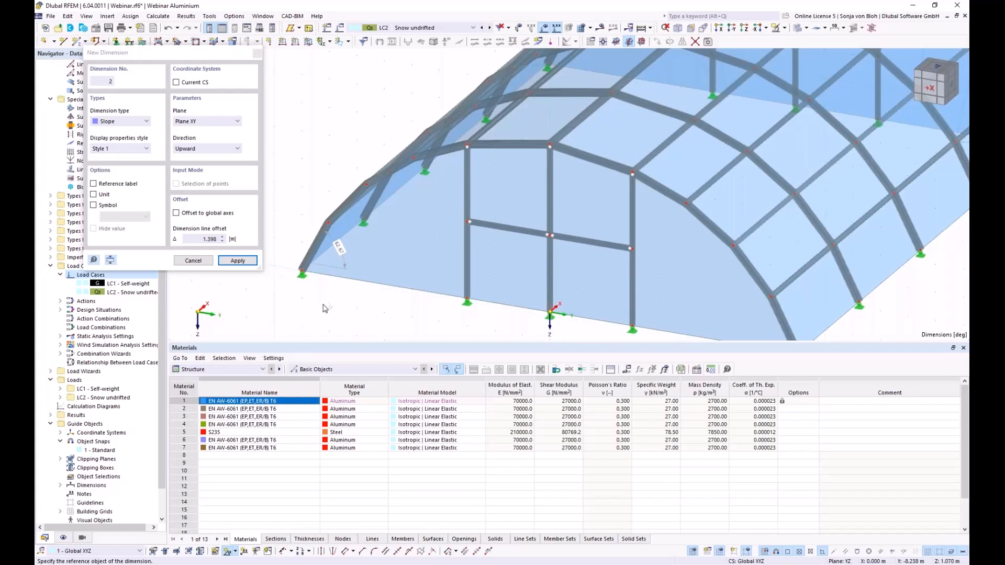
left_click(348, 203)
left_click(370, 225)
left_click(258, 54)
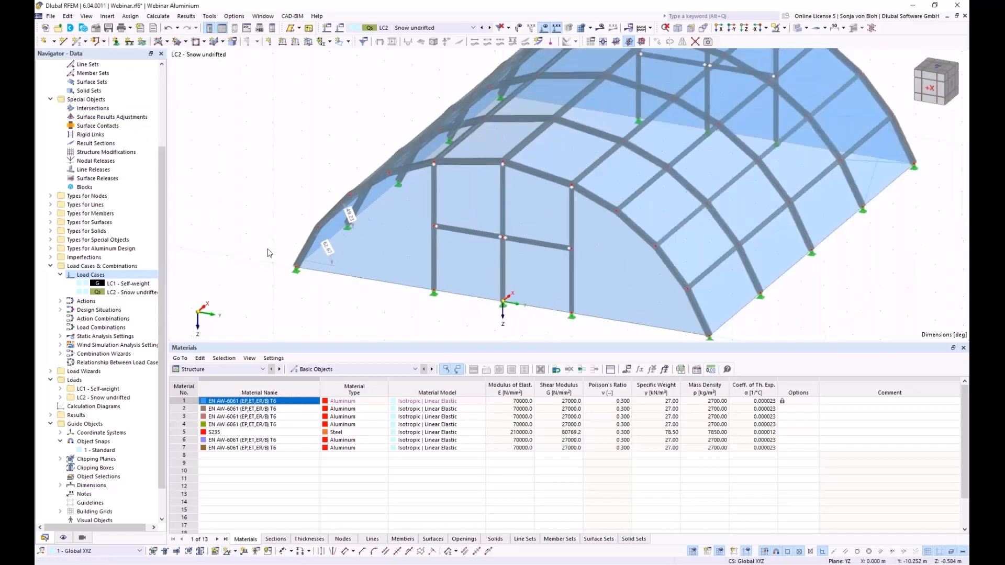
left_click(721, 31)
- Create surface load 1 on all roof surfaces: uniform 0.68 kN/m², direction ZP on projected area
middle_click_drag(432, 263, 372, 274)
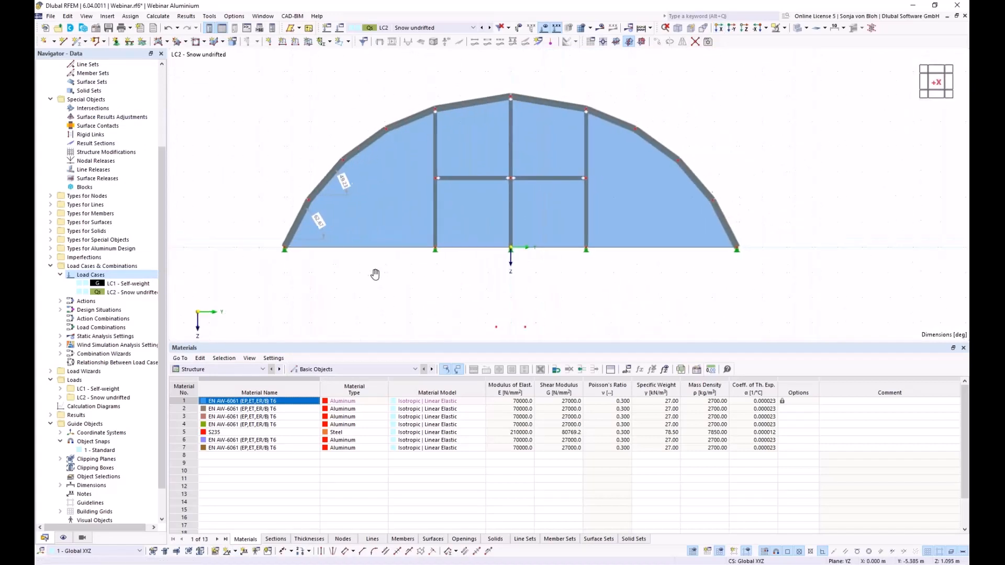
left_click(310, 45)
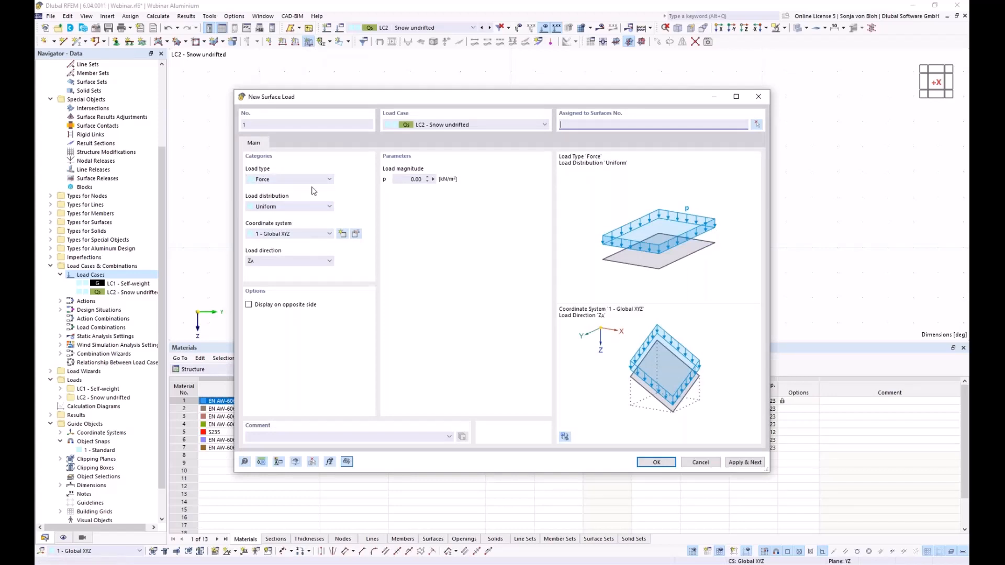
left_click(313, 262)
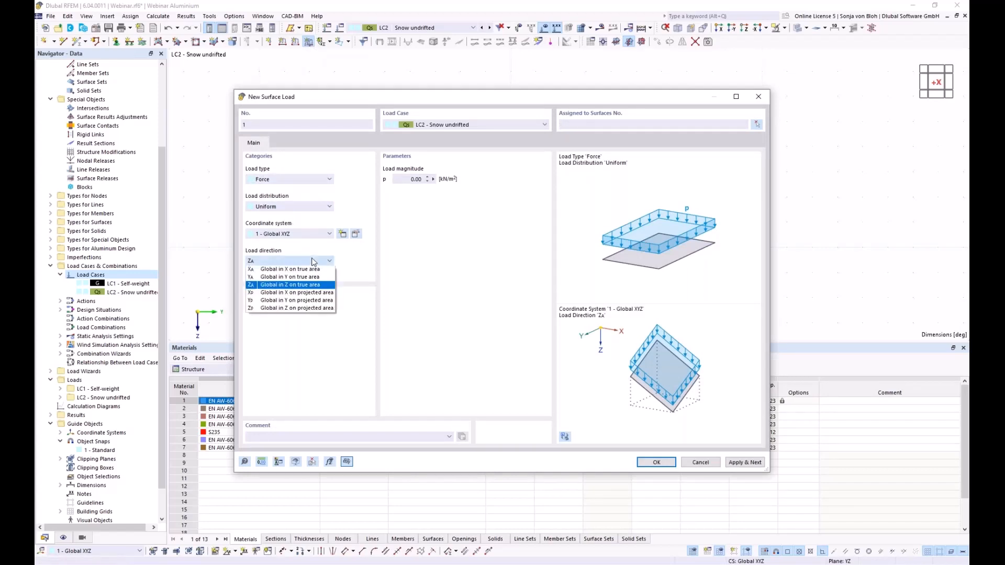
left_click(287, 309)
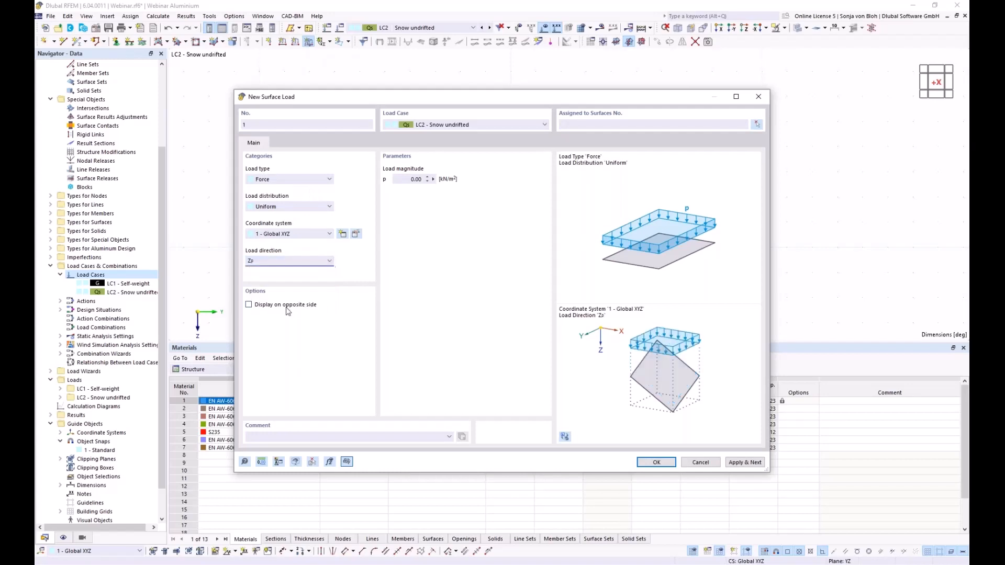
left_click(403, 179)
type("0,68")
left_click(757, 124)
left_click_drag(263, 61, 768, 225)
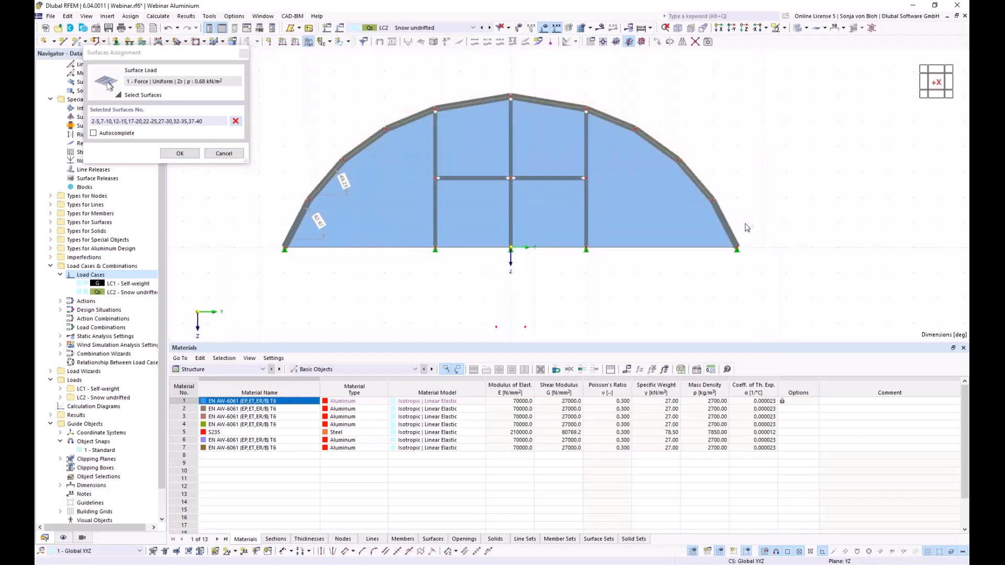
middle_click_drag(651, 279, 607, 271, "ctrl")
scroll(607, 272, "down", 1)
left_click(179, 153)
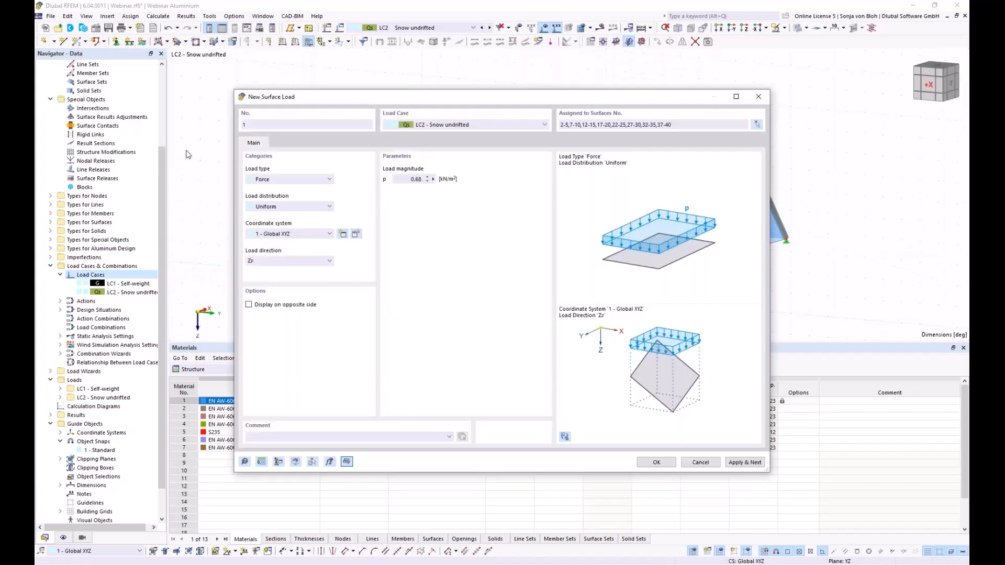
left_click(656, 462)
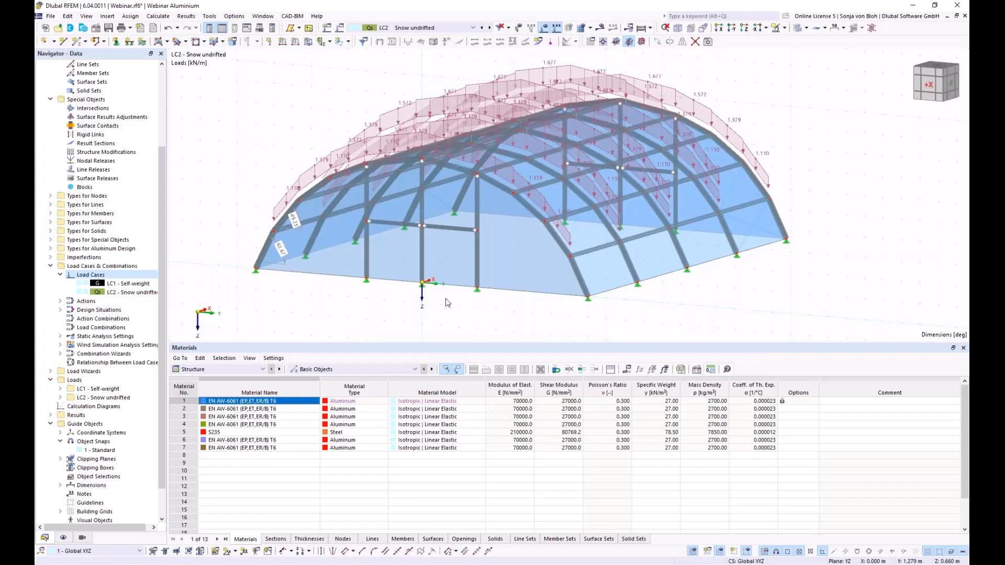
- Display the 0.68 kN/m² snow as loads from the distribution surfaces on the roof panels
right_click(599, 273)
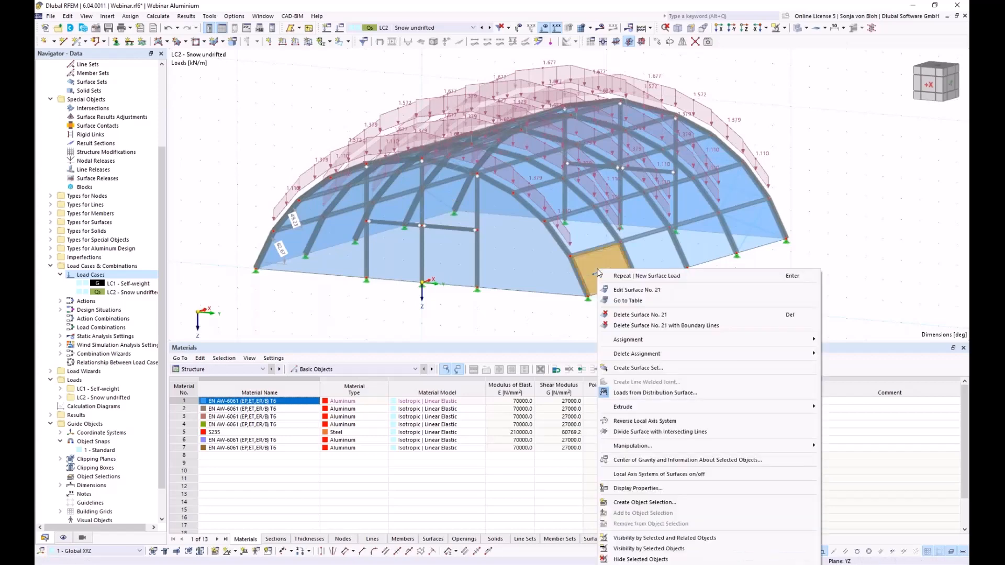
left_click(621, 394)
middle_click_drag(433, 275, 425, 305, "ctrl")
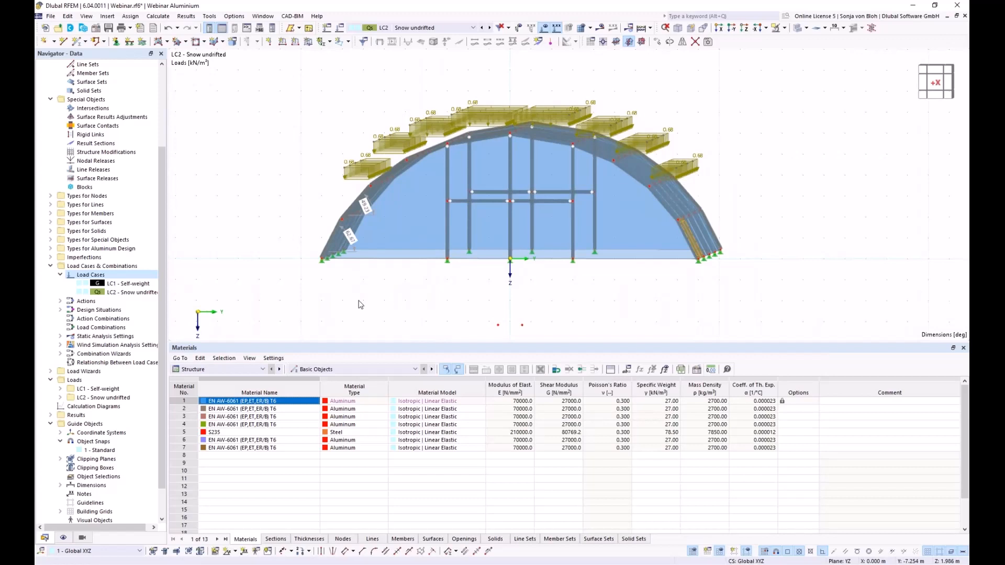
right_click(91, 276)
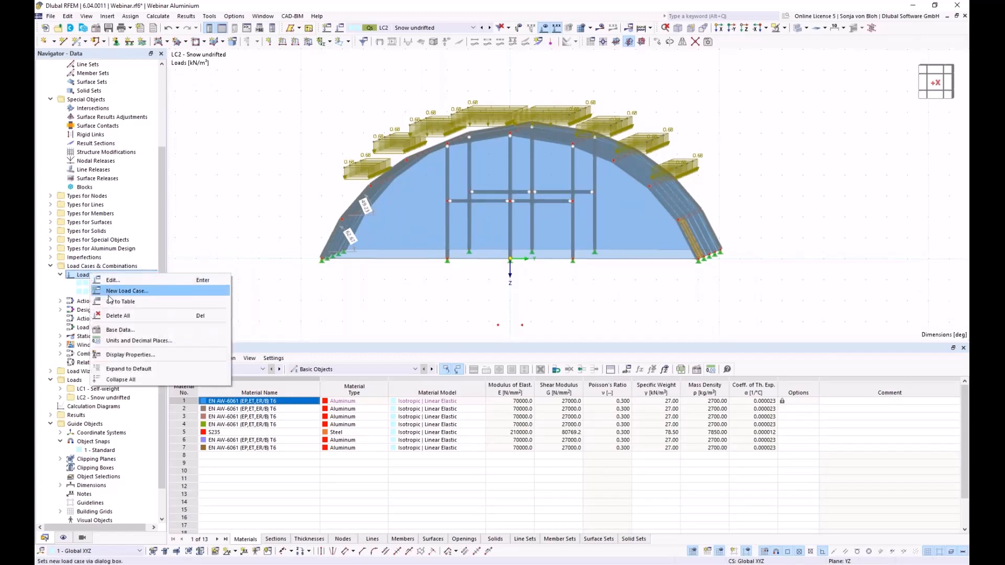
- Create load case LC3 'Snow drifted' in the Qs Snow/Ice loads category as the current case
left_click(111, 292)
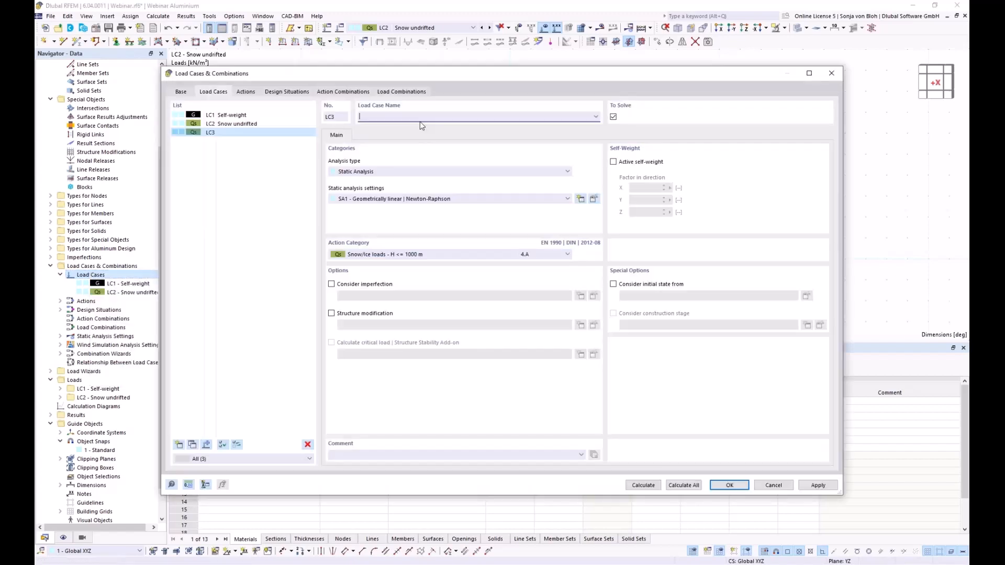
type("Snow drifted")
left_click(734, 489)
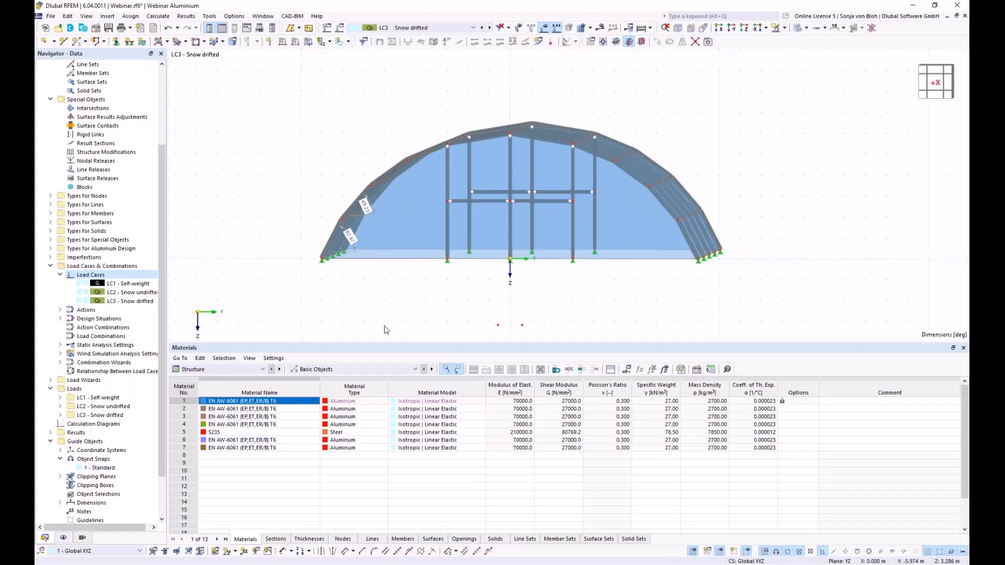
- Draw a 16.066 m mid-height helper line spanning the arch end wall at X = 20 m
middle_click_drag(396, 320, 373, 332, "ctrl")
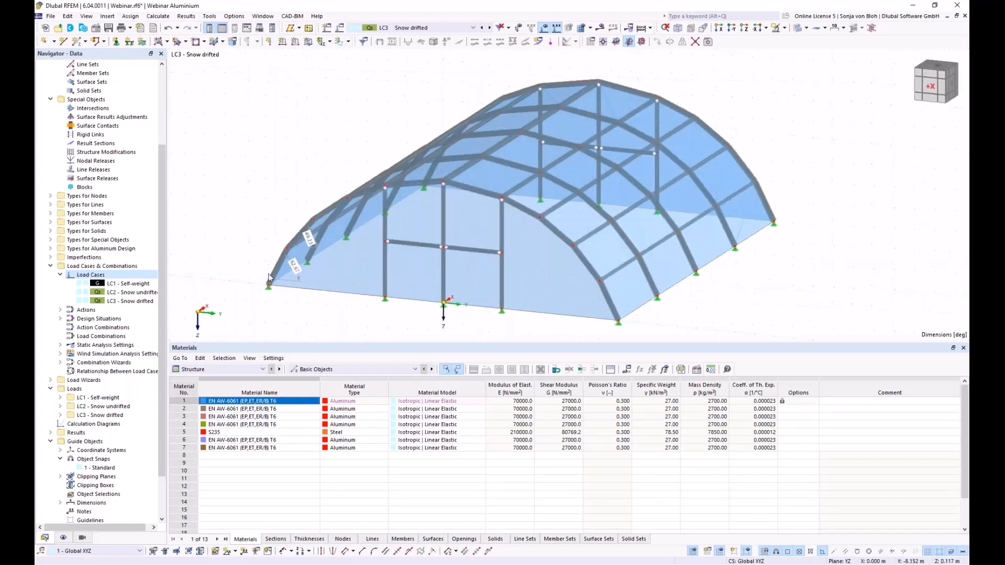
left_click(63, 41)
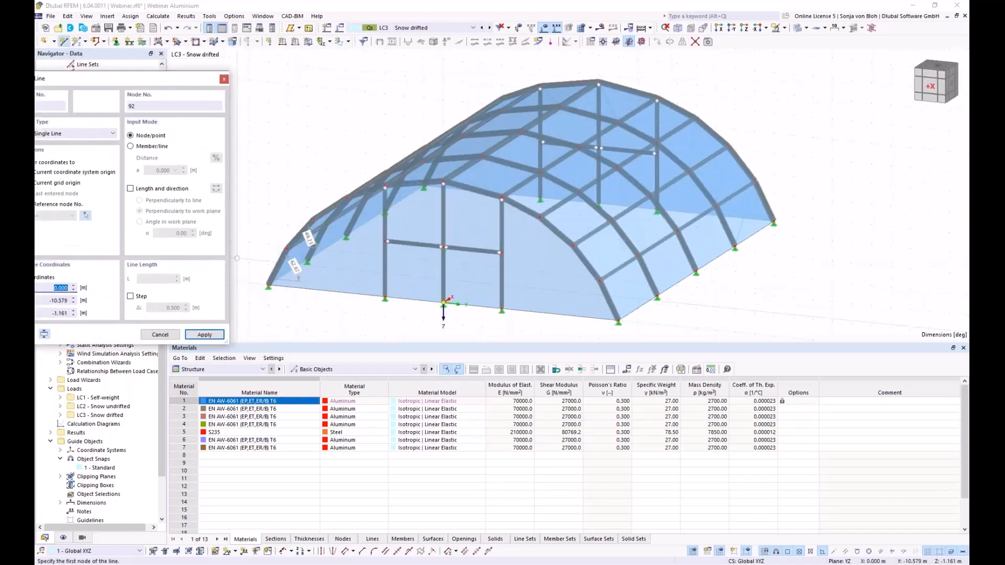
left_click(287, 249)
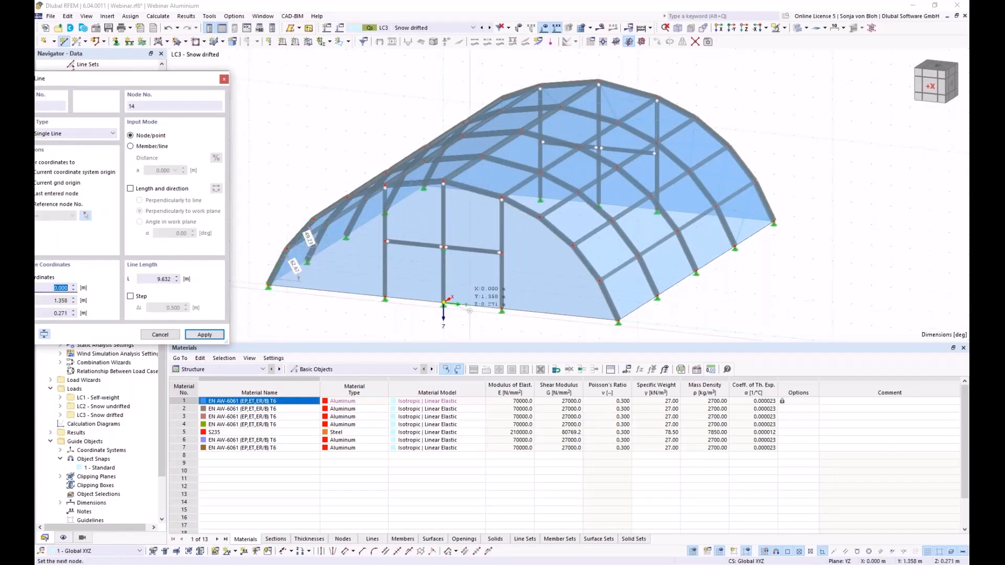
left_click(600, 280)
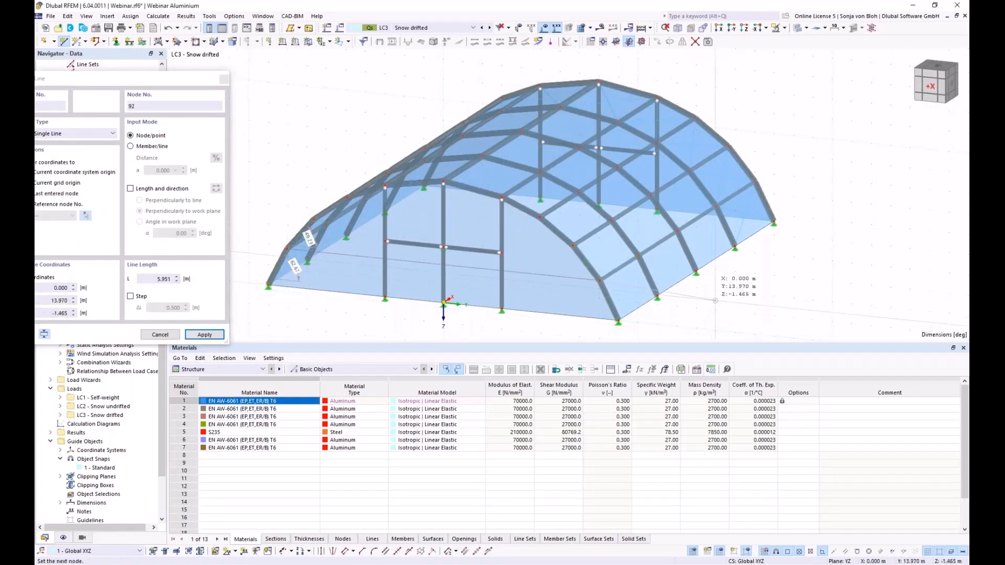
middle_click_drag(780, 299, 521, 262, "ctrl")
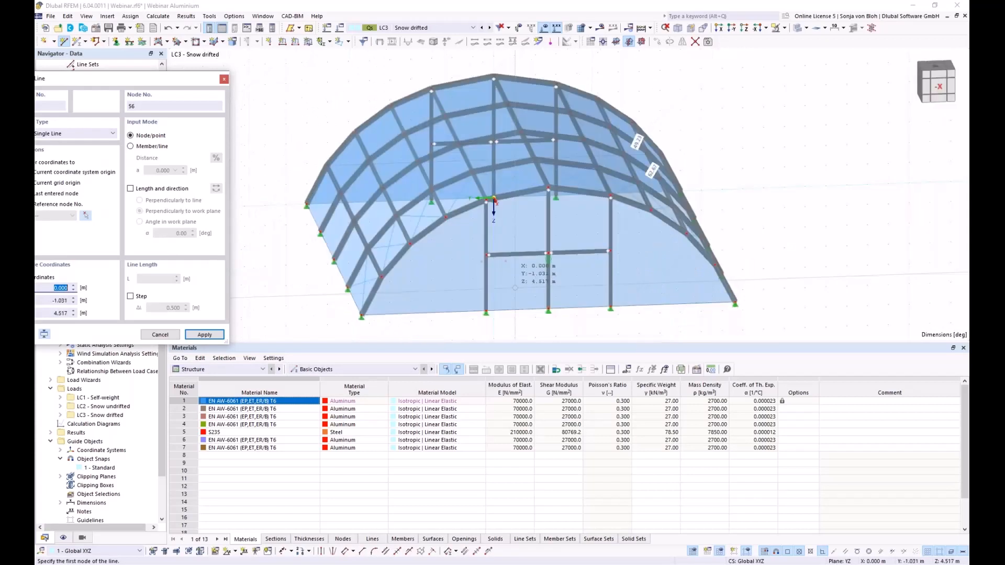
left_click(493, 199)
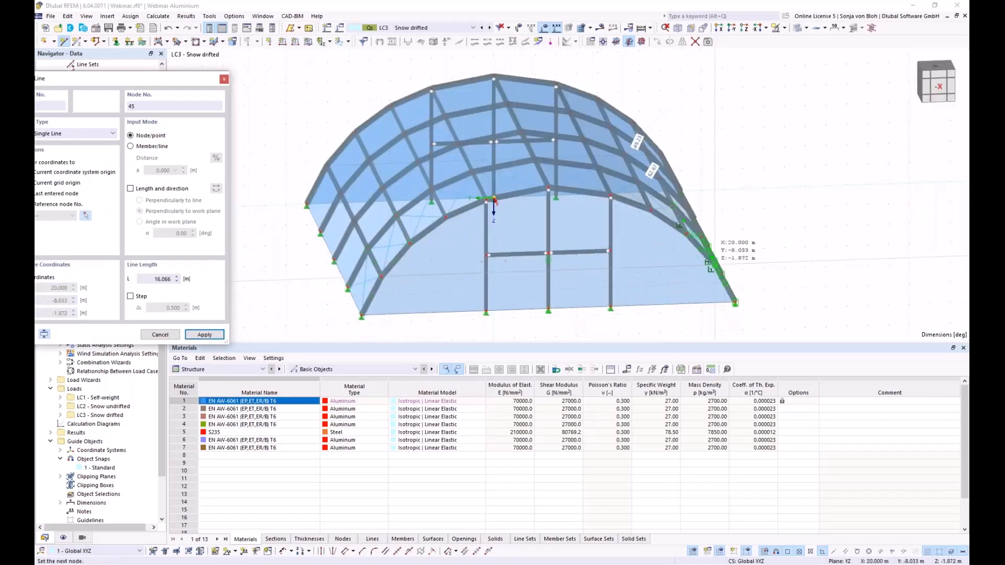
key("Escape")
key("Escape")
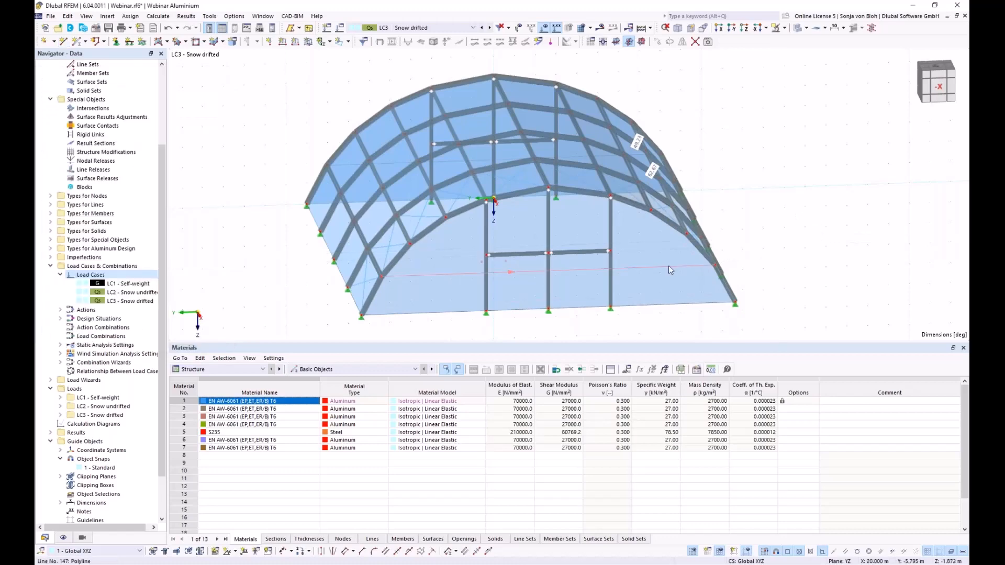
middle_click_drag(325, 269, 549, 267, "ctrl")
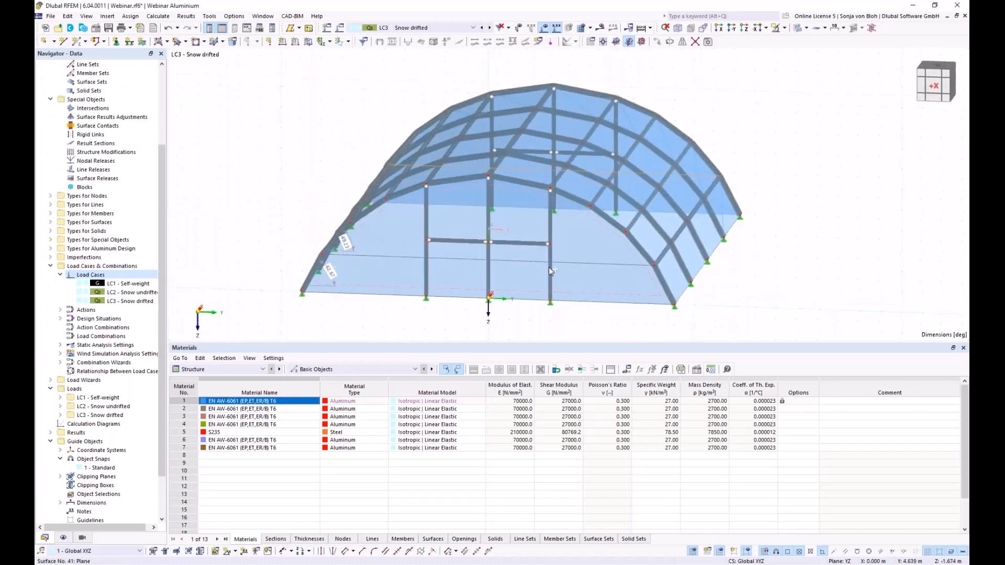
- Divide lines 146 and 147 with n = 3 intermediate nodes each
right_click(399, 258)
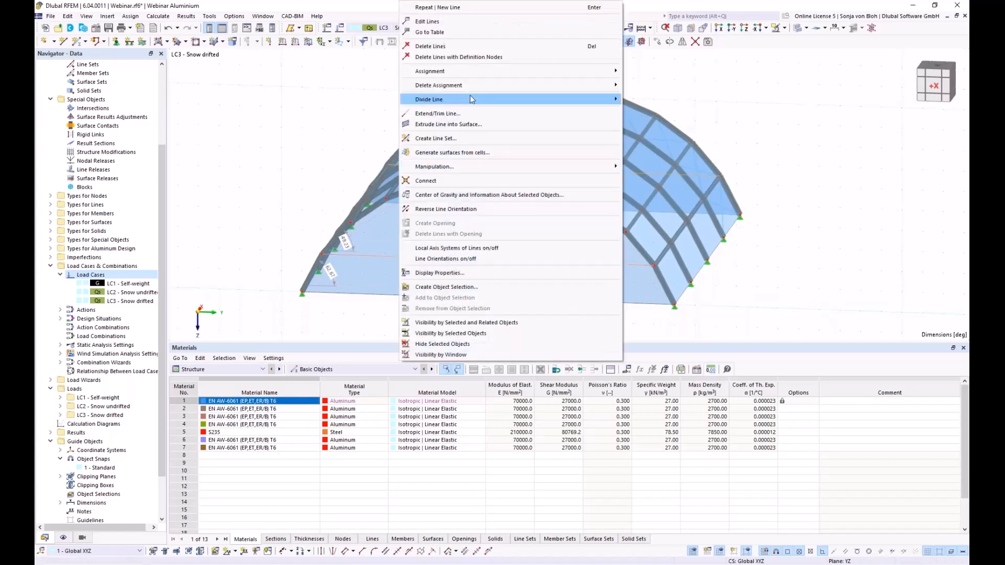
mouse_move(470, 98)
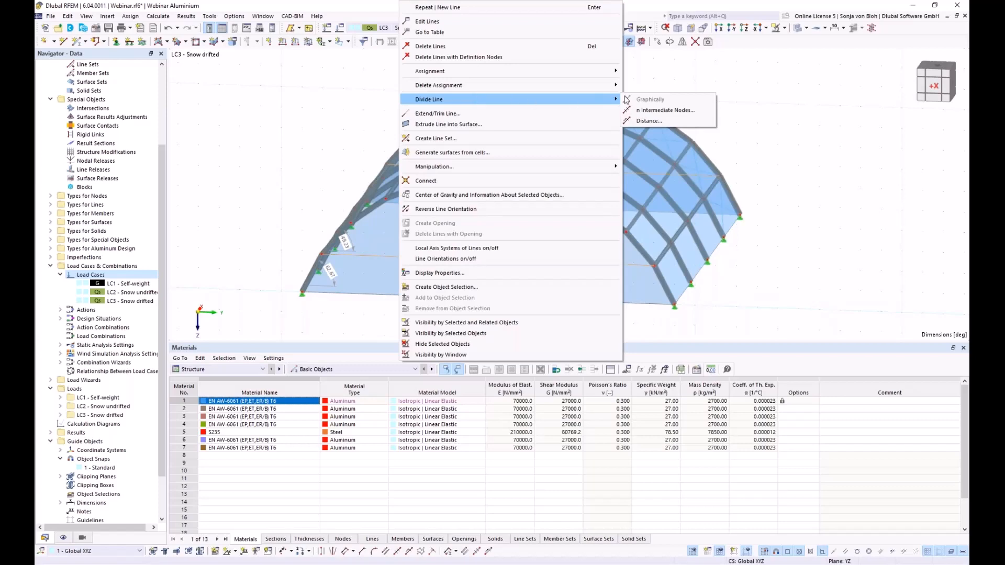
left_click(661, 109)
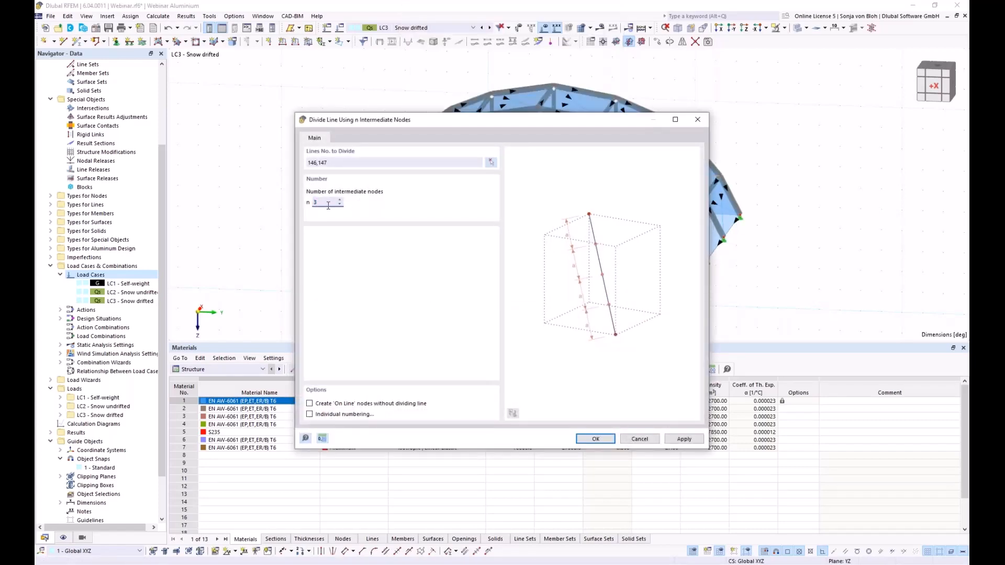
left_click(585, 437)
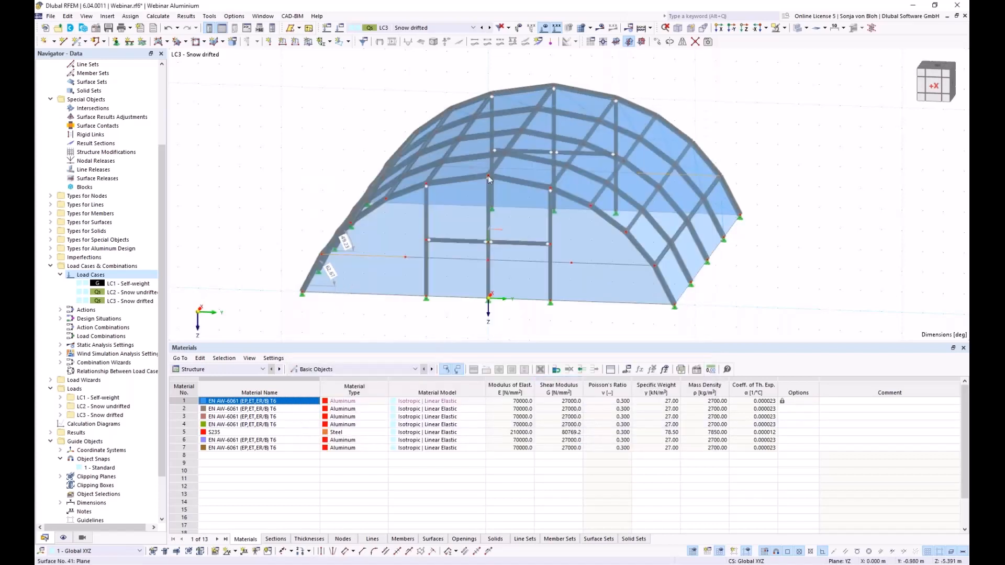
left_click(719, 27)
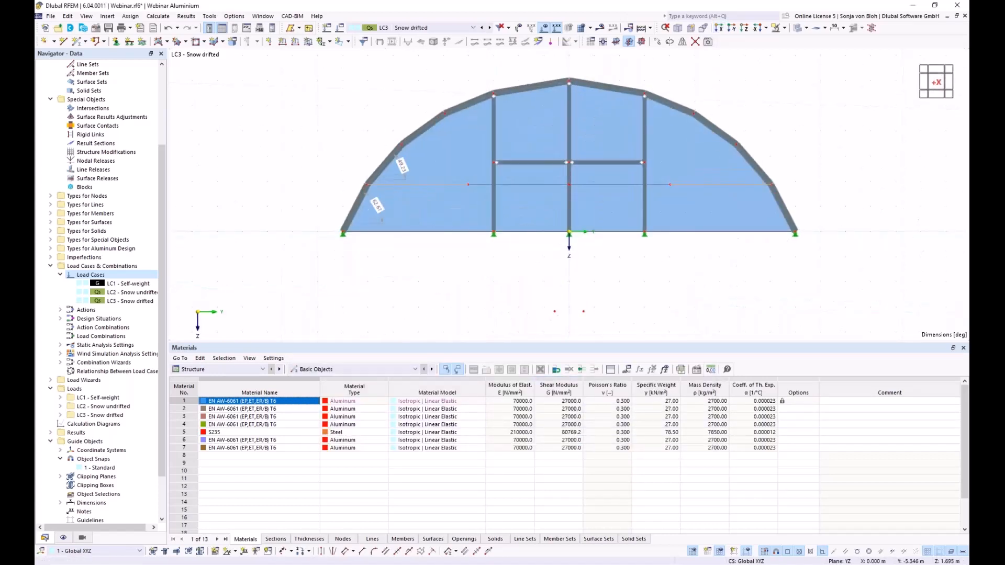
middle_click_drag(435, 274, 395, 300)
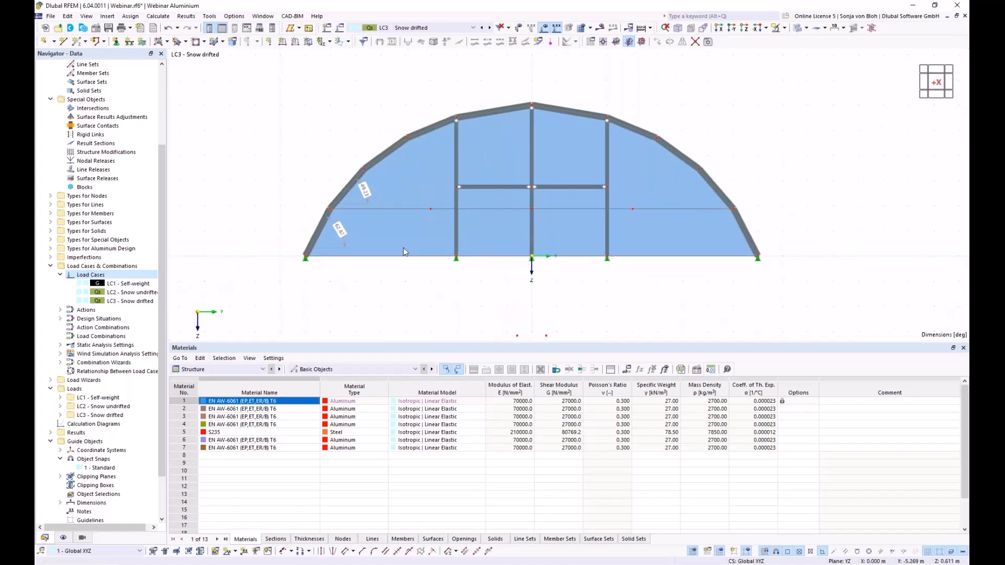
- Start free rectangular load 1 in LC3: linear in Y, direction ZP, p2 = 1.70 kN/m²
left_click(107, 17)
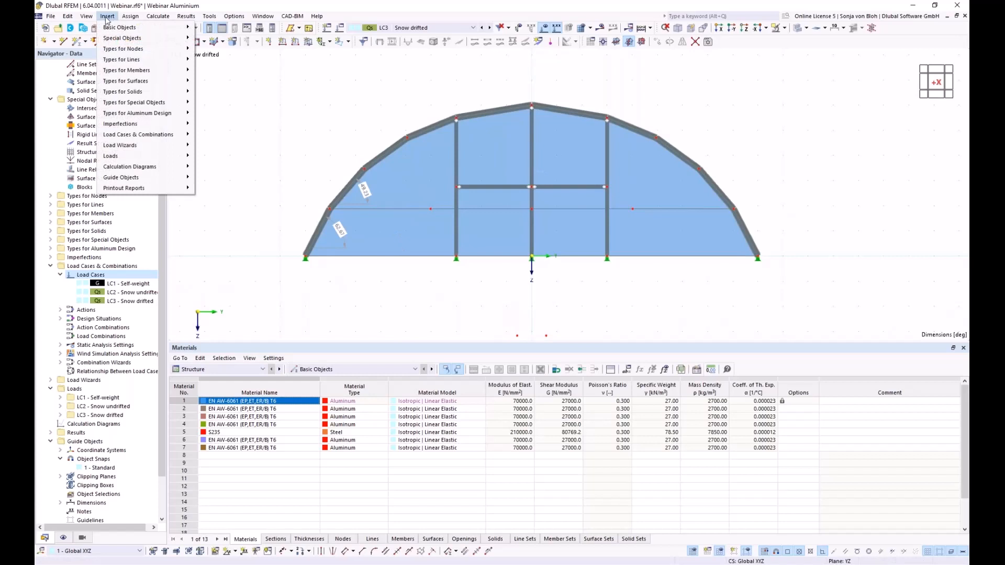
mouse_move(137, 157)
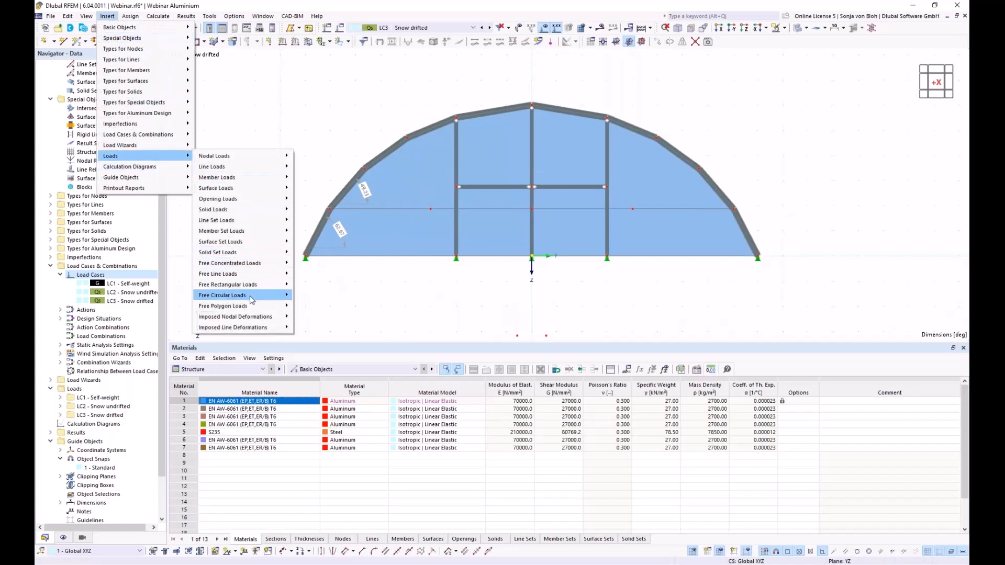
mouse_move(254, 287)
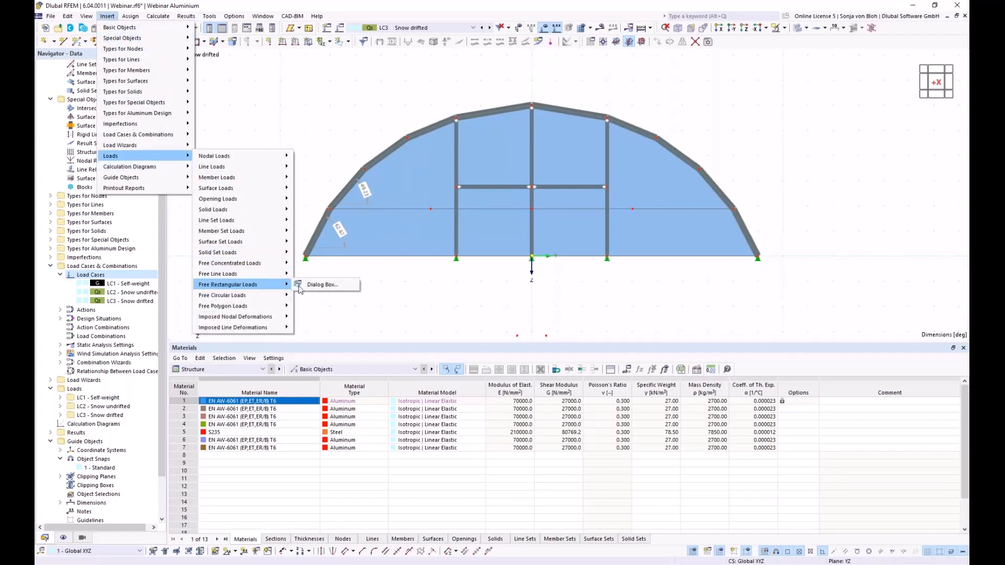
left_click(323, 285)
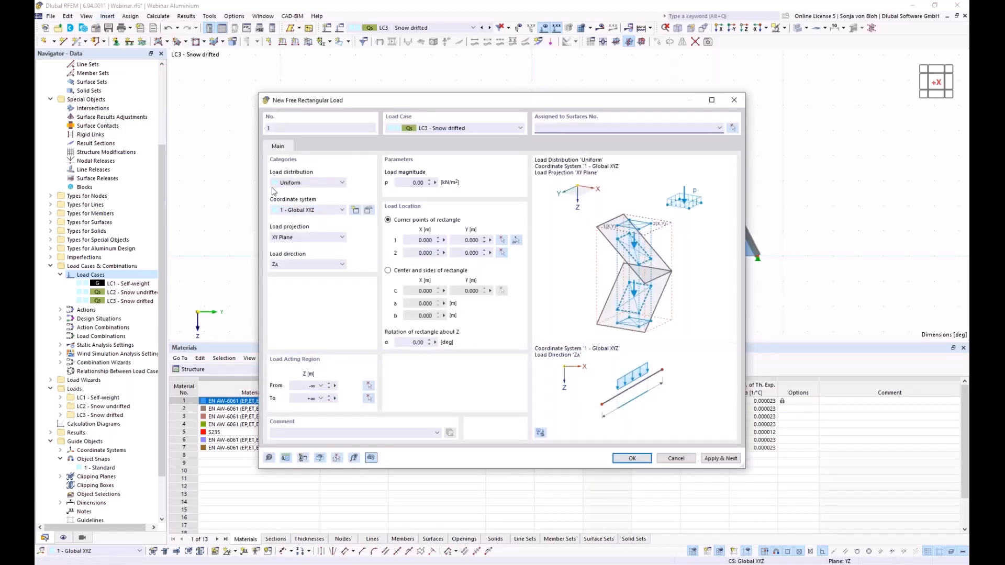
left_click(327, 184)
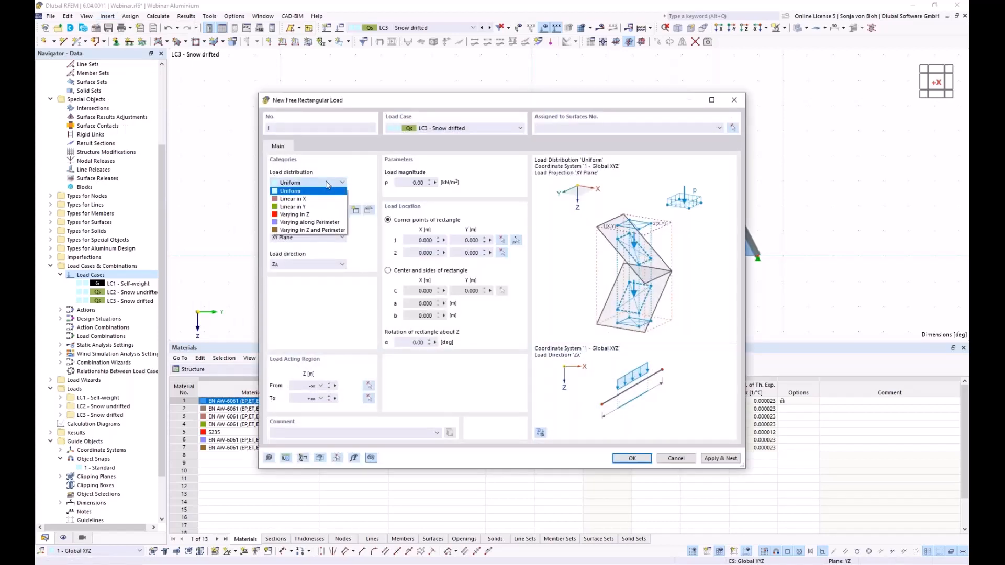
left_click(296, 207)
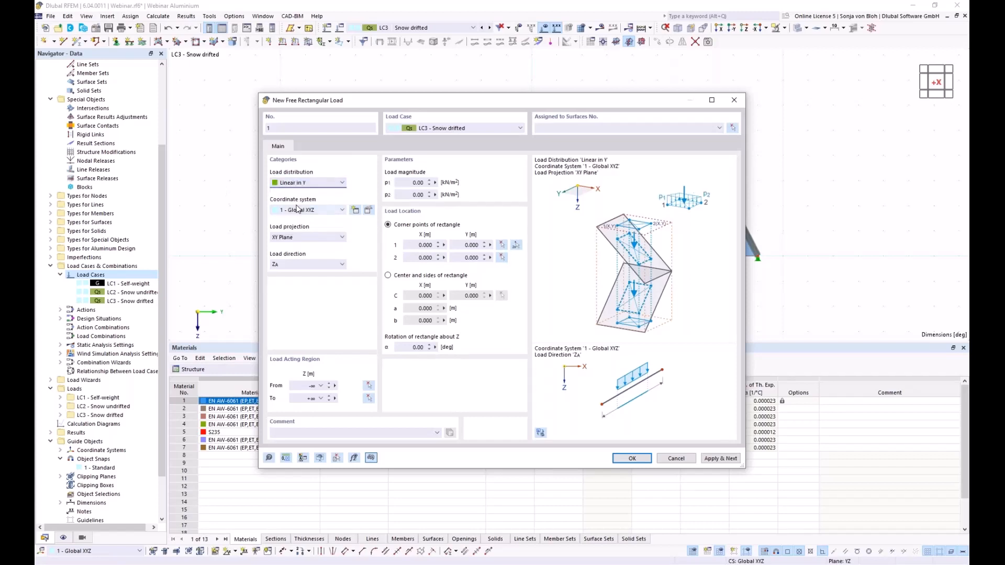
left_click(315, 264)
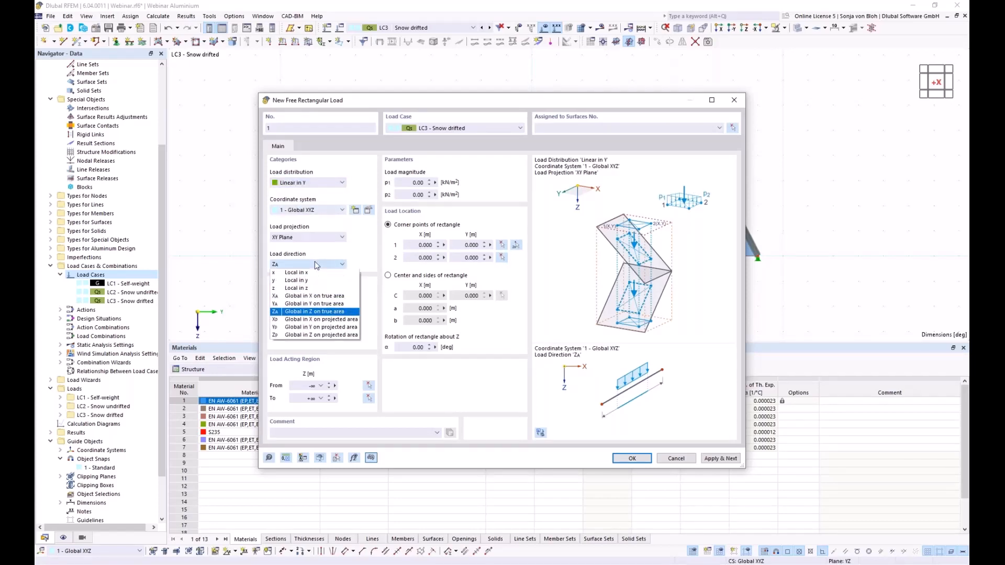
left_click(314, 335)
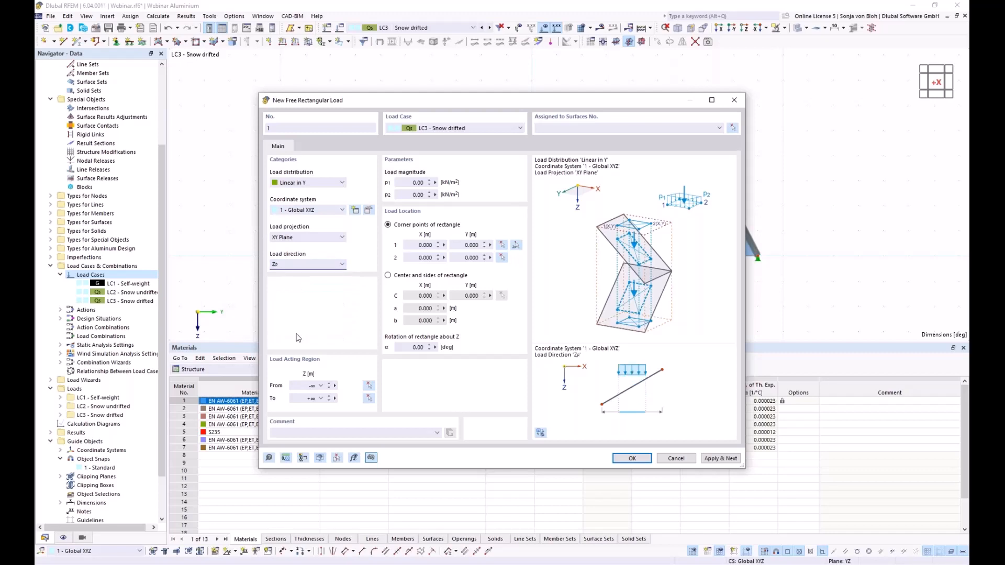
left_click(418, 194)
type("1.70")
- Pick load 1's rectangle corners and assign it to surfaces 2-4,7-9,12-14,17-19
left_click(516, 246)
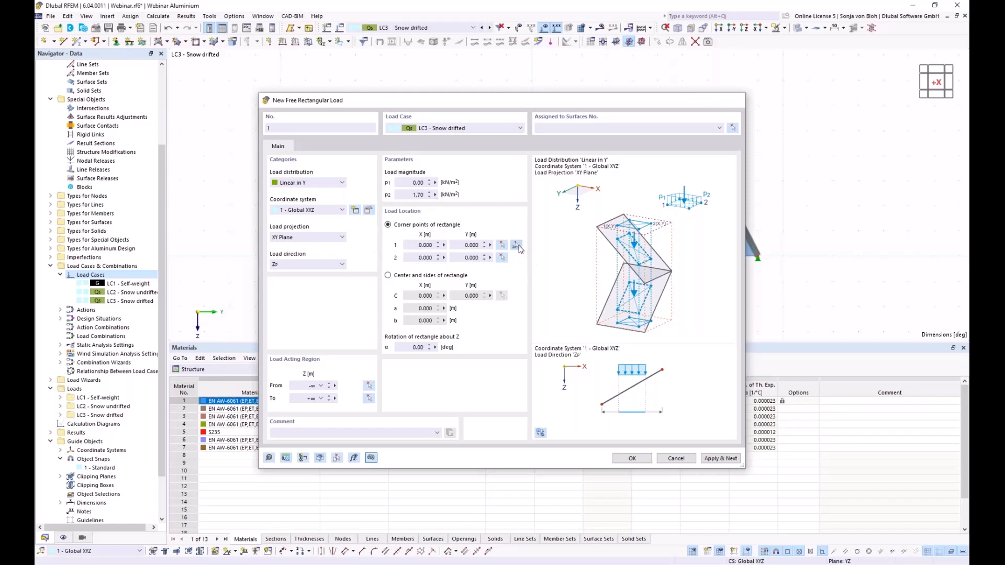
left_click(329, 209)
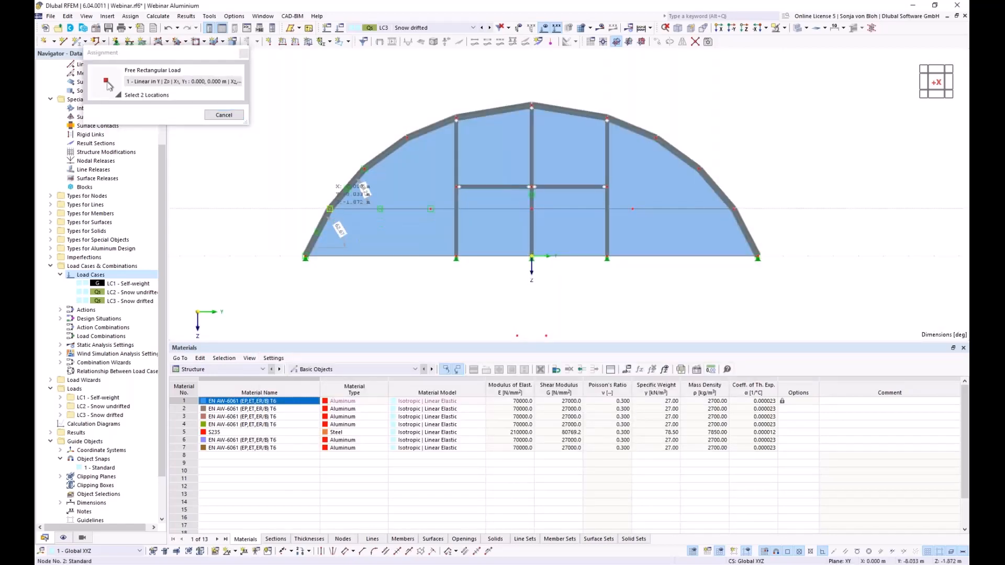
middle_click_drag(486, 264, 404, 313, "ctrl")
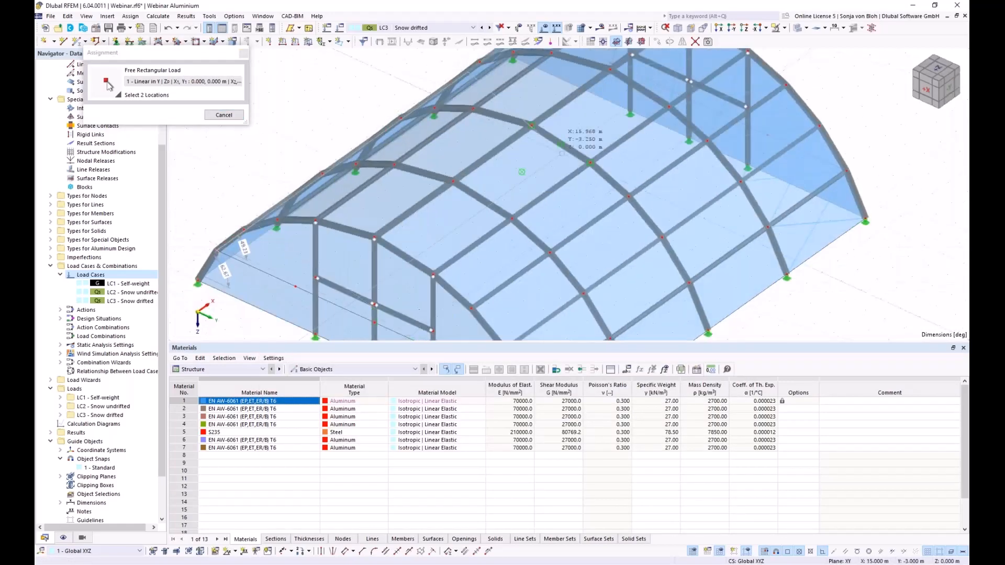
middle_click_drag(595, 106, 605, 98, "ctrl")
left_click(583, 85)
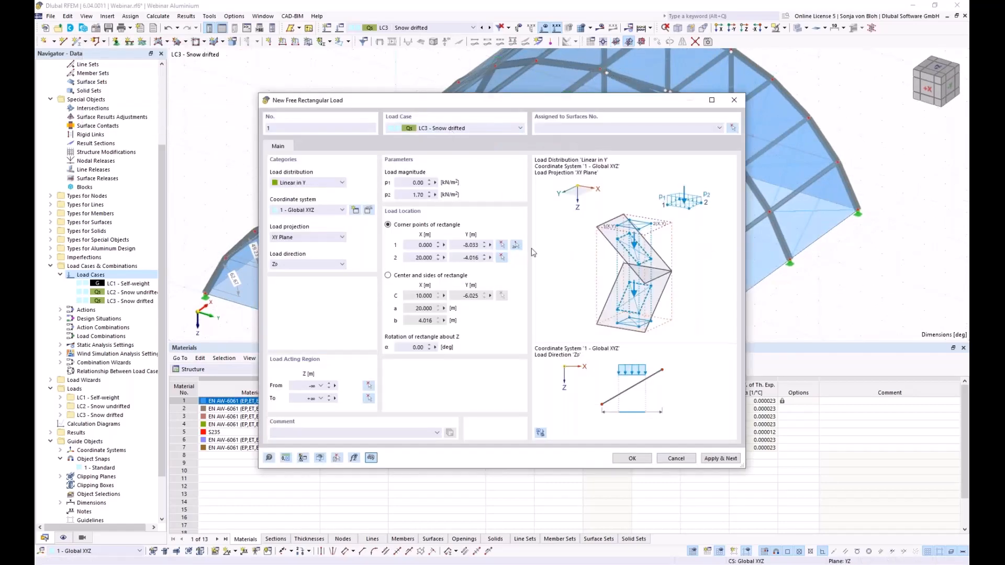
left_click(733, 128)
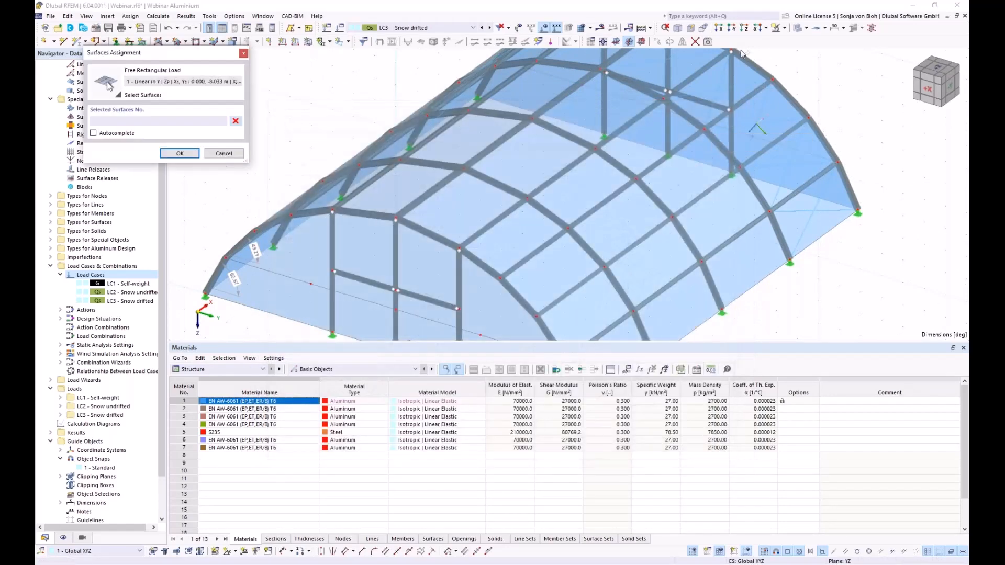
left_click(719, 28)
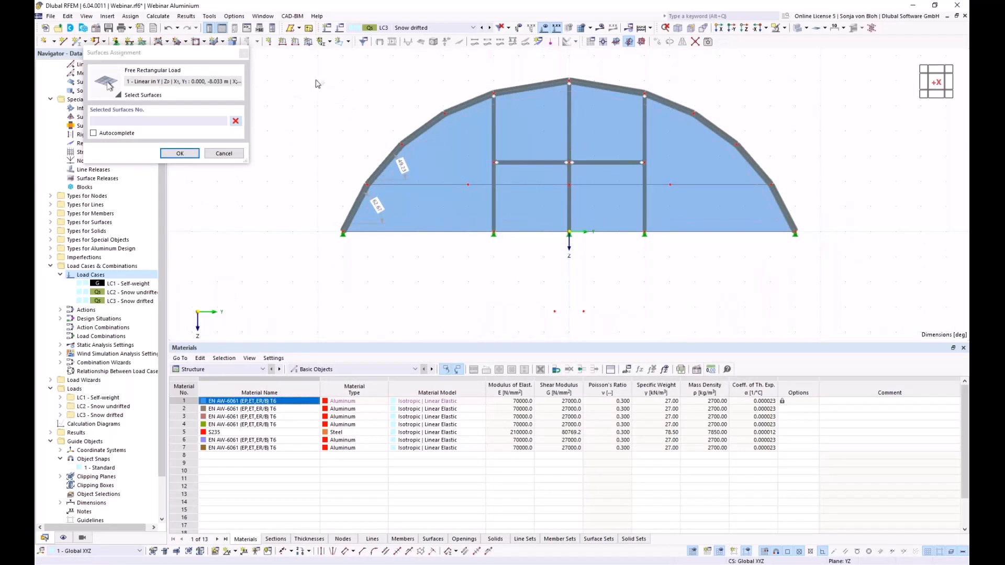
left_click_drag(307, 71, 482, 196)
left_click(235, 121)
left_click_drag(323, 63, 513, 194)
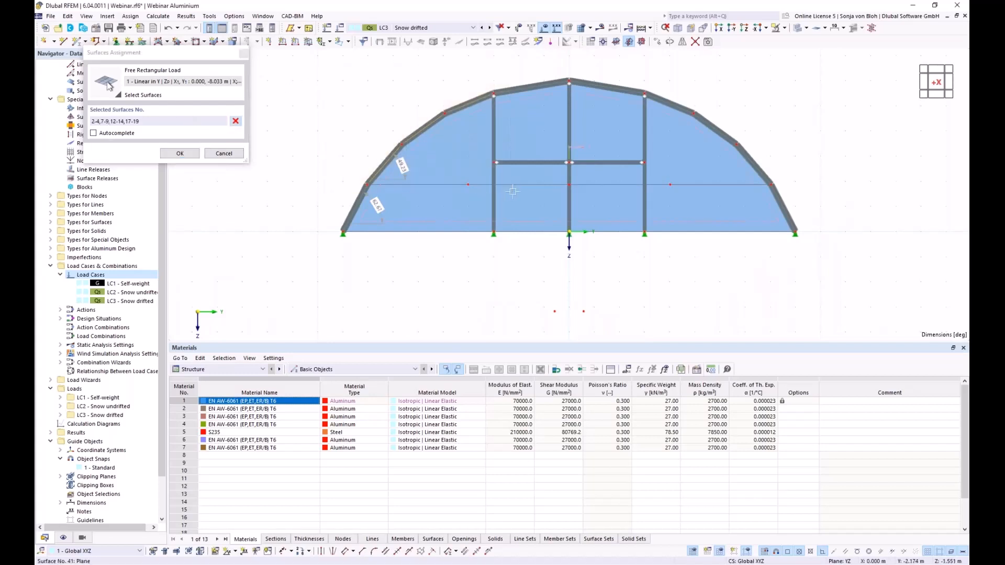
left_click(180, 153)
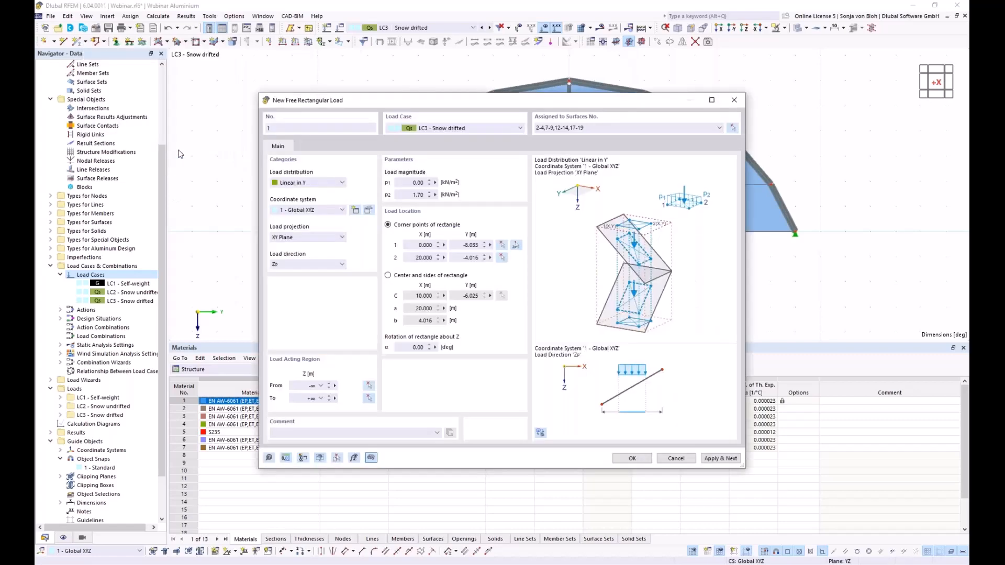
left_click(738, 459)
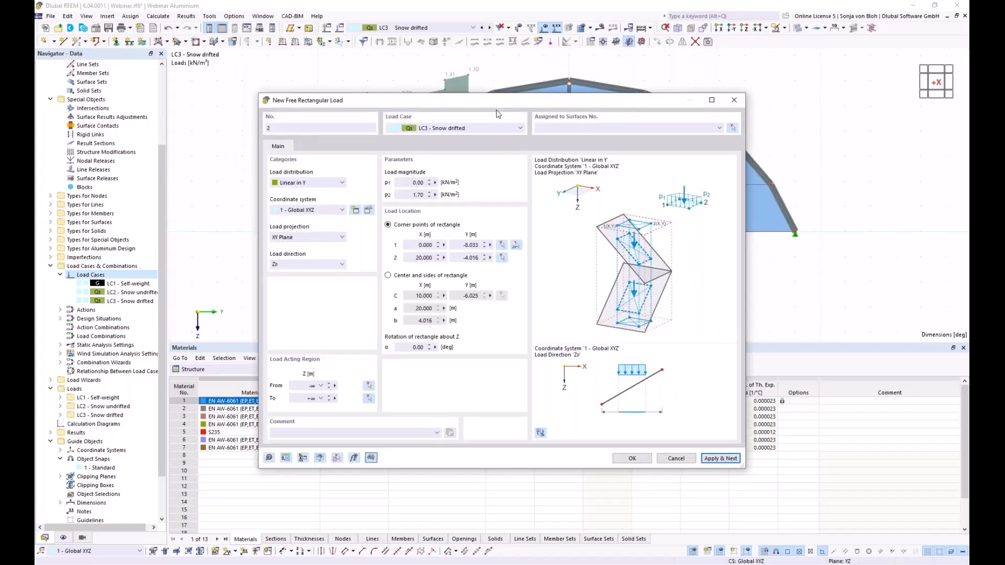
- Set free rectangular load 2 to run from p1 = 1.70 to p2 = 0 kN/m²
left_click_drag(502, 105, 494, 294)
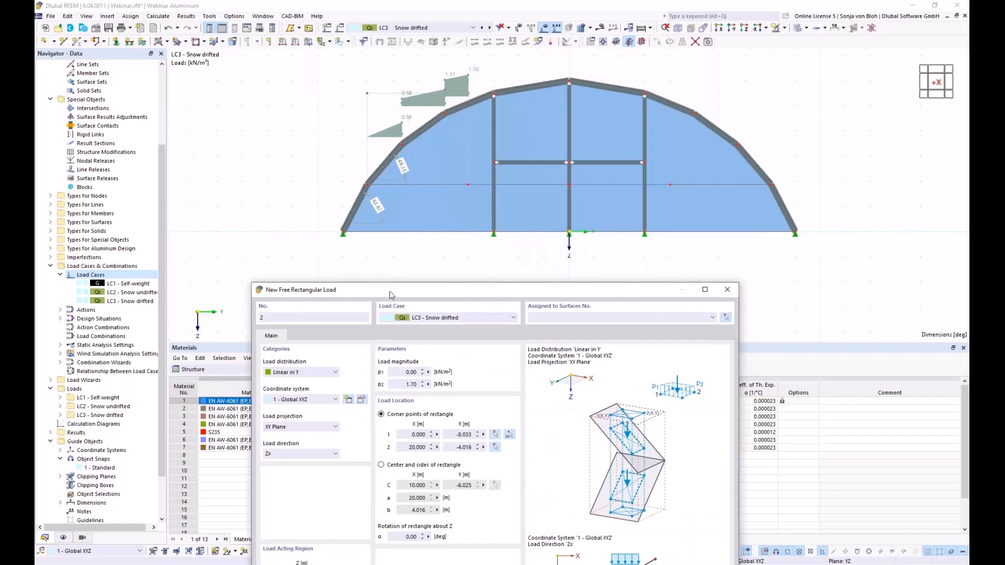
left_click_drag(389, 291, 417, 215)
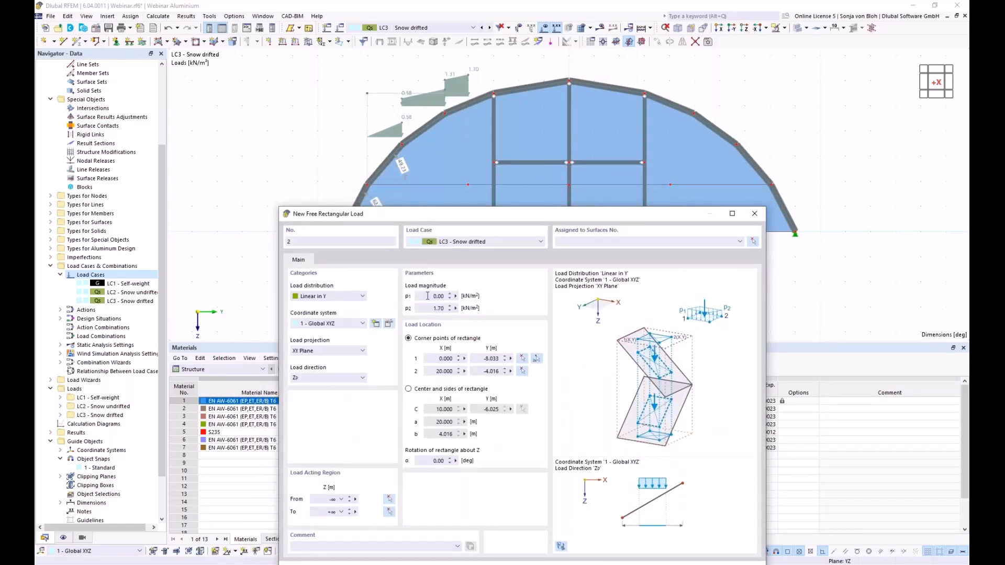
left_click(427, 296)
type("1,7")
left_click(433, 308)
- Pick load 2's rectangle corners and assign it to surfaces 4,5,9,10,14,15,19,20
left_click(536, 359)
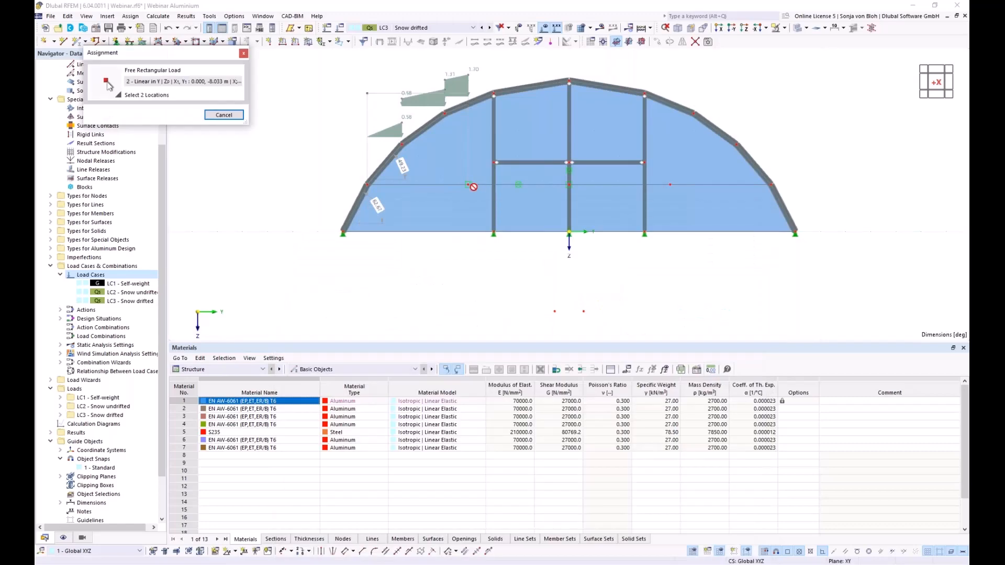
left_click(468, 184)
middle_click_drag(557, 242, 602, 215, "ctrl")
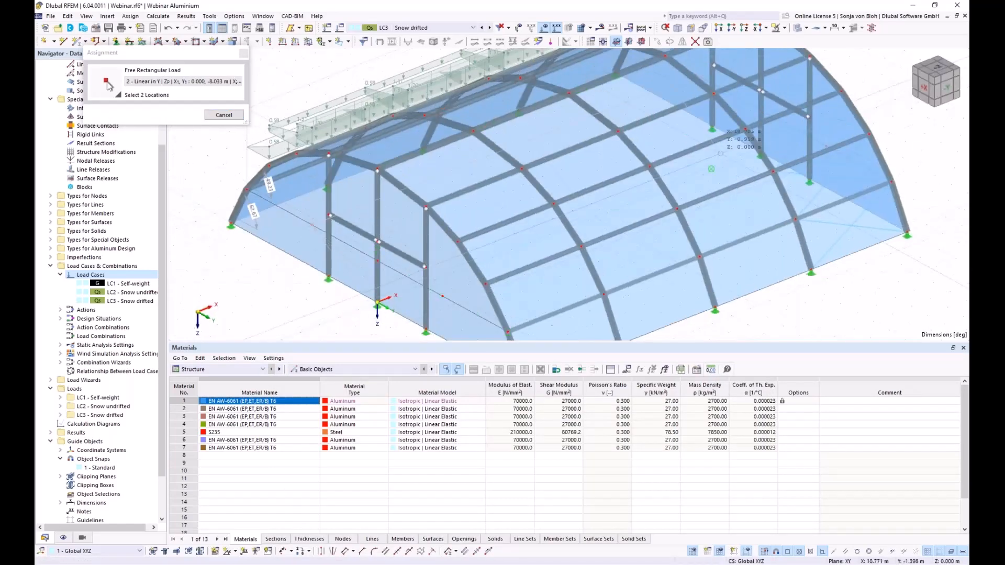
left_click(755, 147)
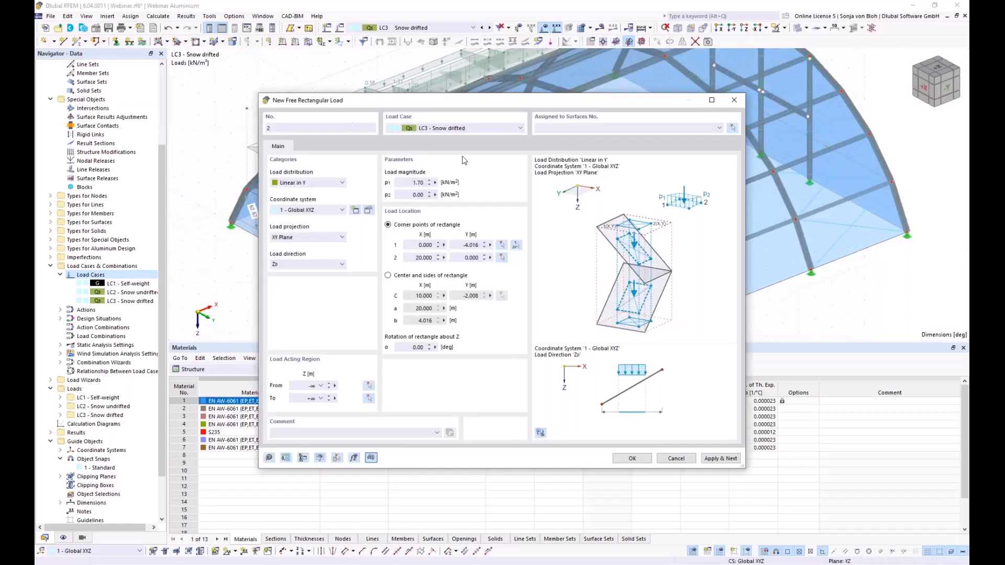
left_click(733, 128)
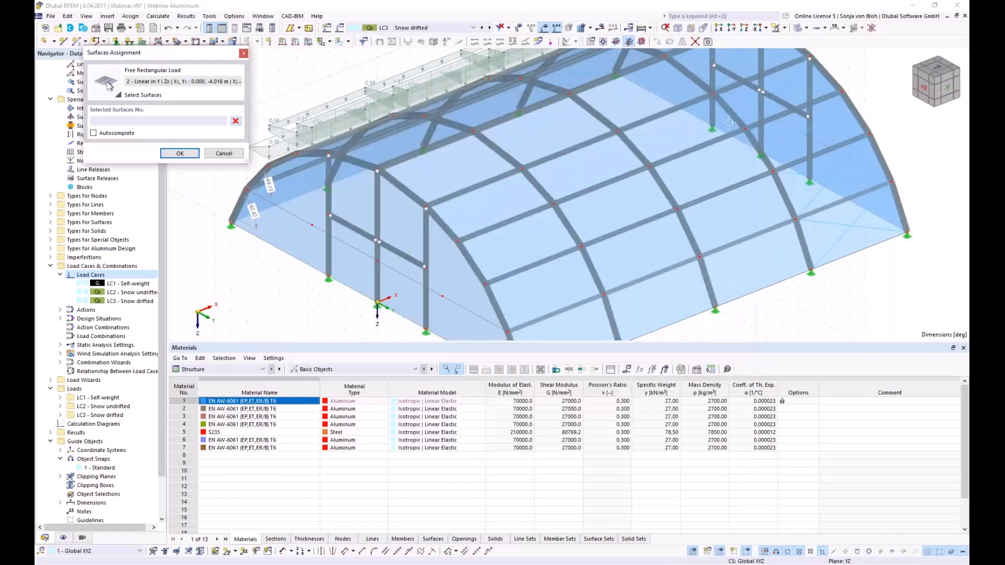
left_click(708, 42)
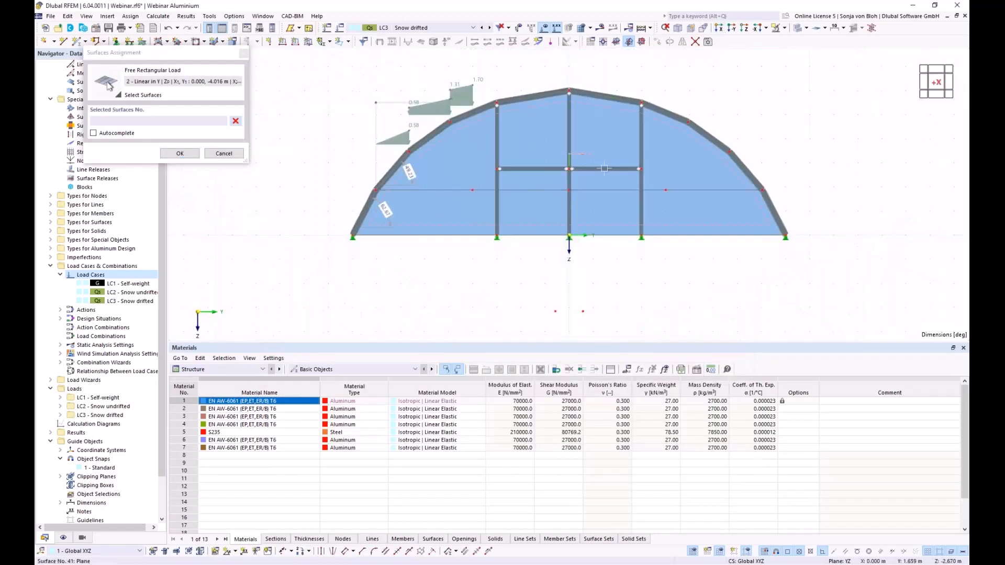
left_click_drag(471, 67, 595, 142)
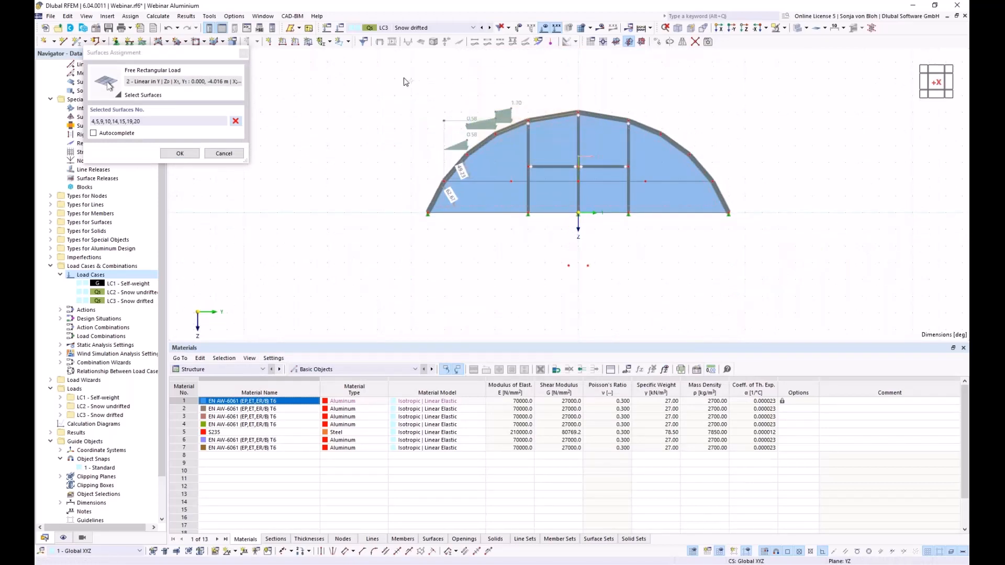
left_click(180, 154)
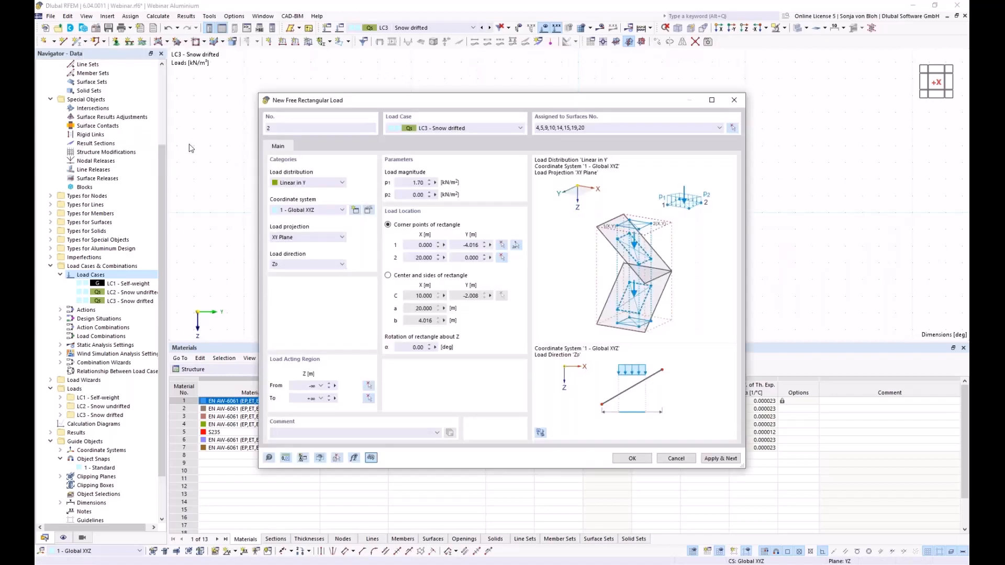
left_click(721, 458)
- Set free rectangular load 3 to run from p1 = 0 to p2 = 0.85 kN/m²
left_click_drag(476, 108, 232, 60)
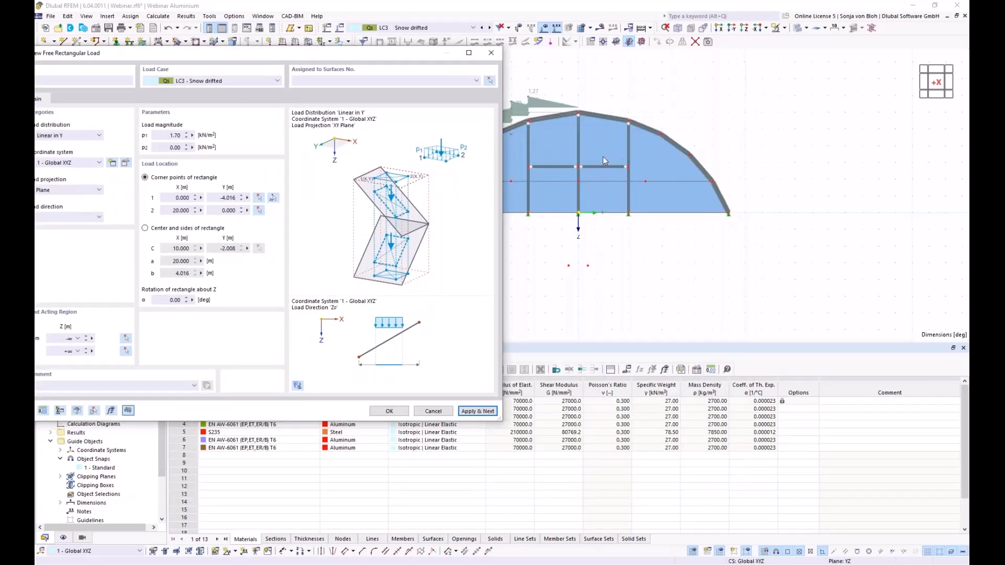
left_click(191, 136)
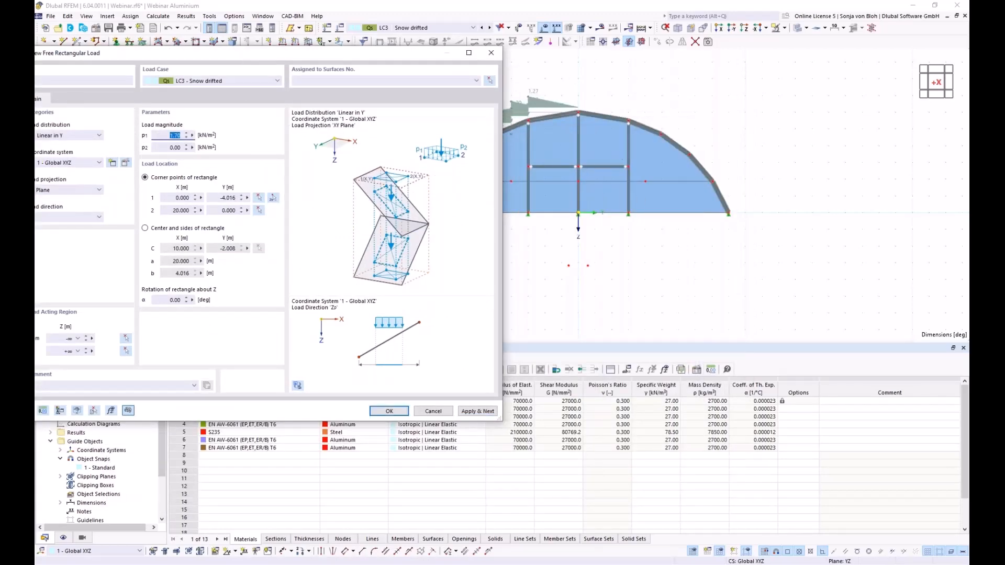
left_click(165, 147)
- Pick corners (0,0) and (15, 6.657) and assign load 3 to surfaces 24,25,29,30,34,35,39,40
left_click(272, 198)
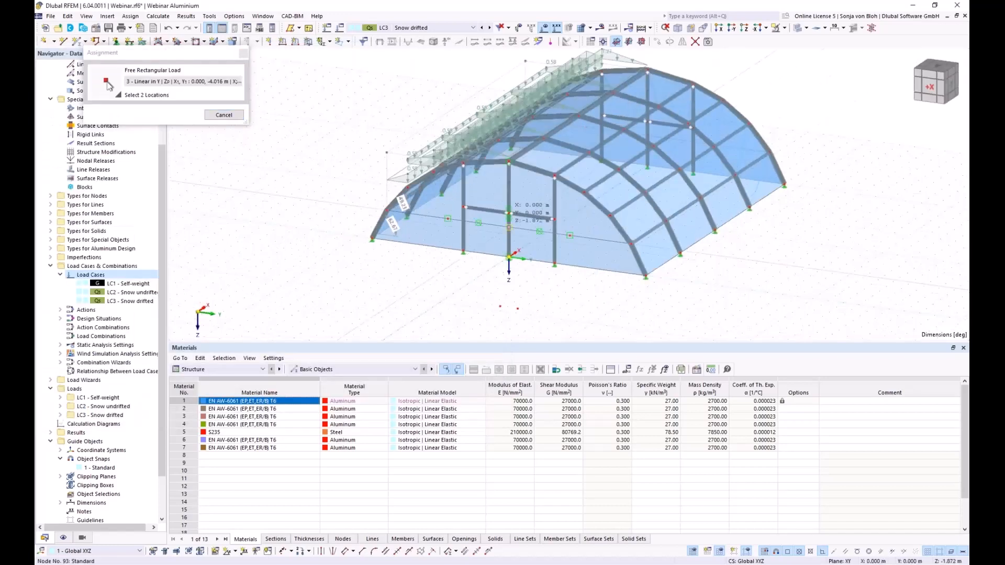
left_click(714, 147)
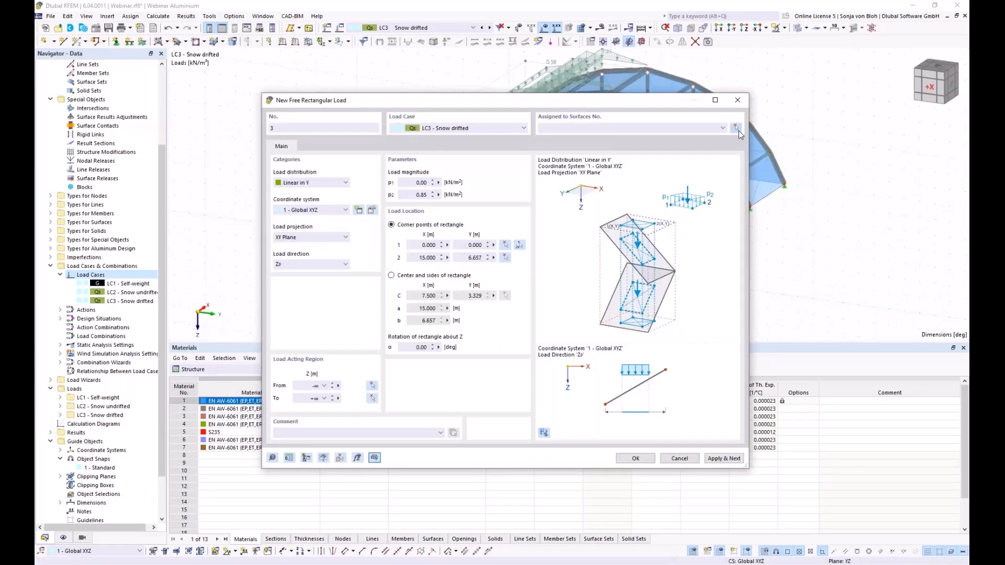
left_click(737, 128)
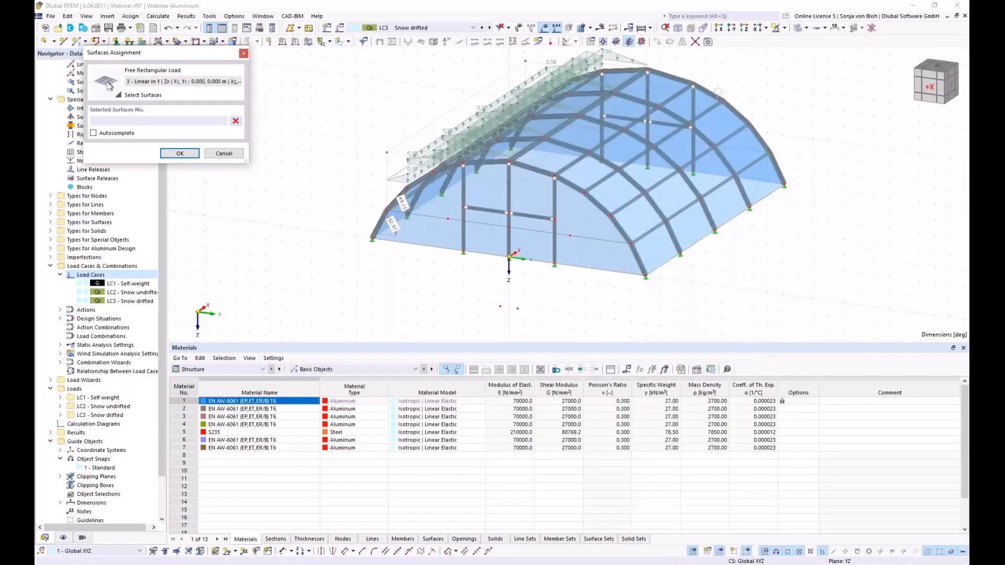
left_click(719, 28)
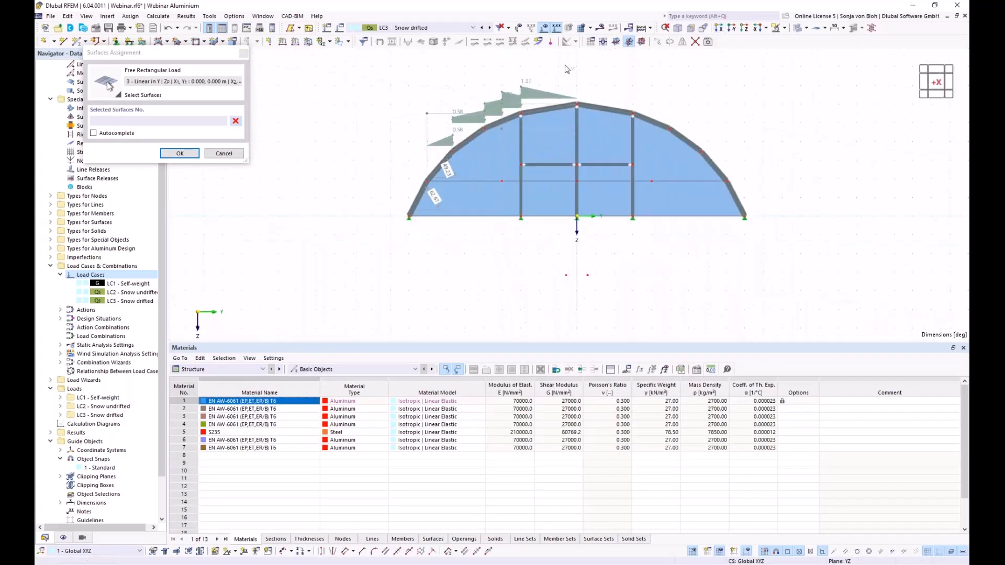
left_click_drag(582, 94, 683, 159)
left_click(185, 153)
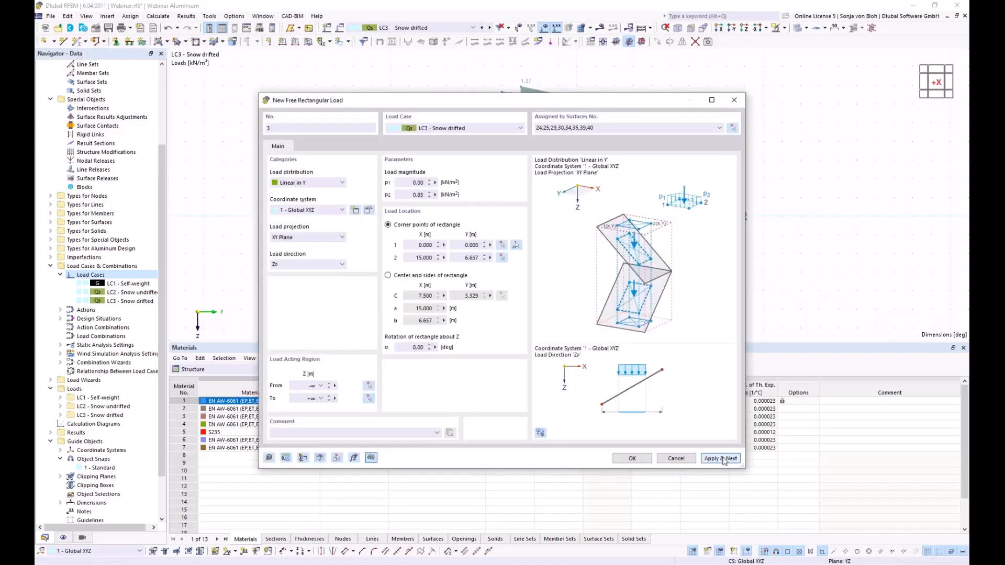
left_click(724, 459)
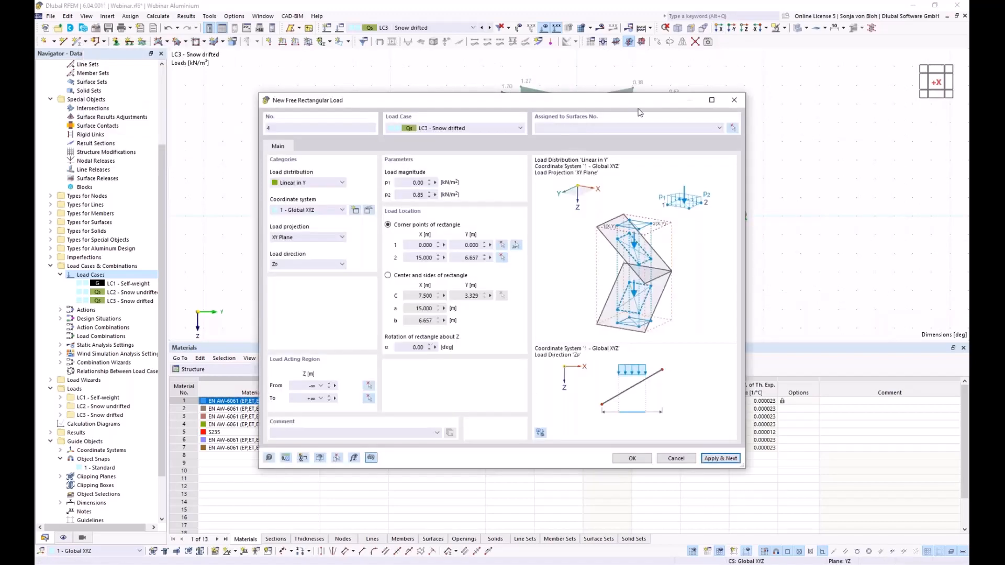
- Set free rectangular load 4 to run from p1 = 0.85 to p2 = 0 kN/m²
double_click(418, 182)
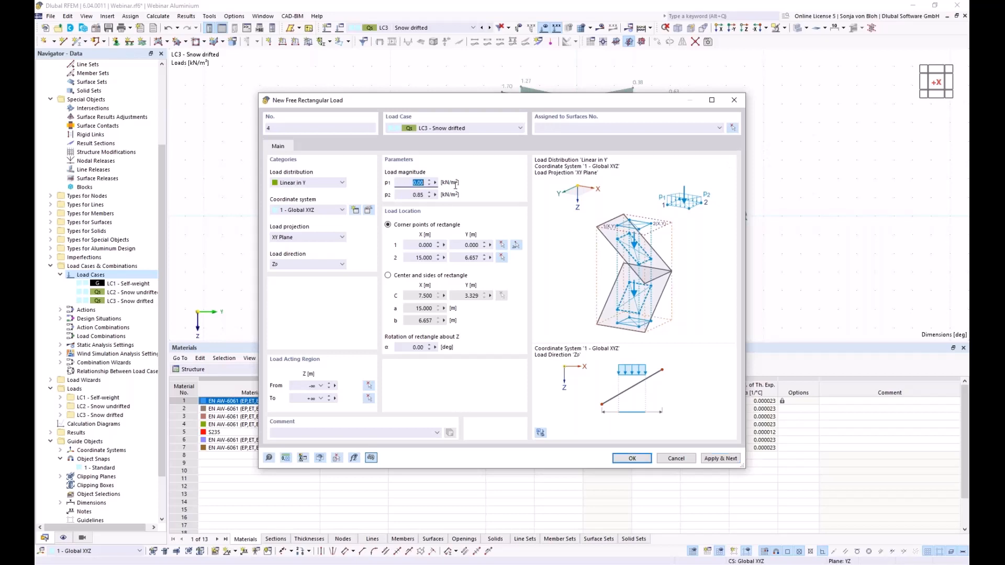
type("0,85")
key("Tab")
type("0")
- Pick load 4's corners from node 94 and assign it to surfaces 22-24,27-29,32-34,37-39
left_click(517, 245)
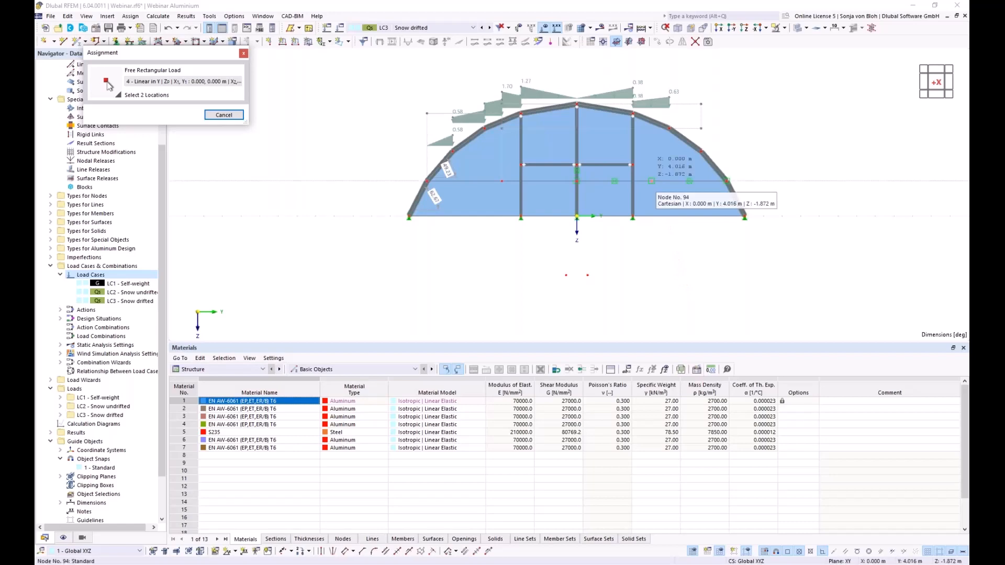
left_click(651, 181)
middle_click_drag(751, 240, 809, 175, "ctrl")
left_click(815, 168)
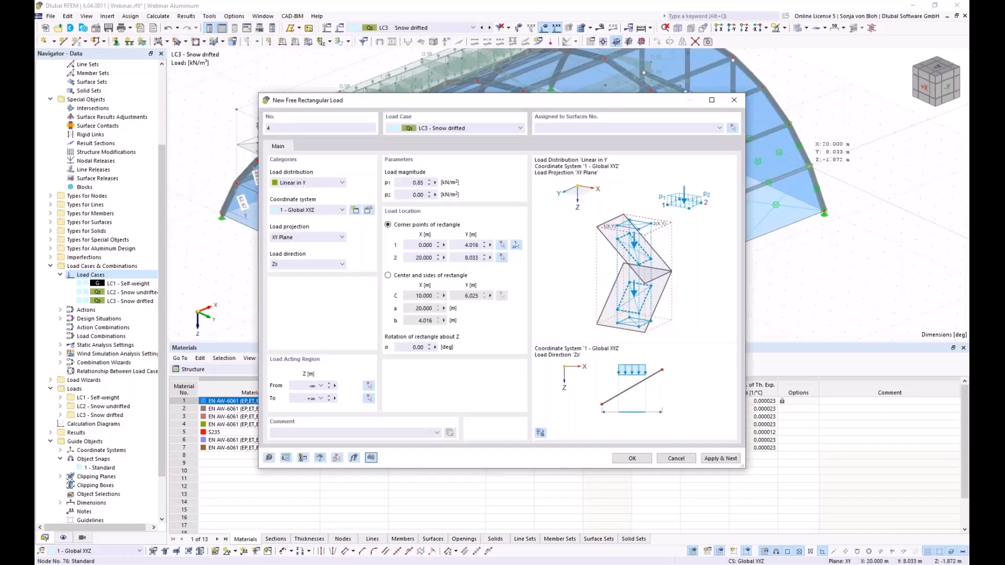
left_click(734, 128)
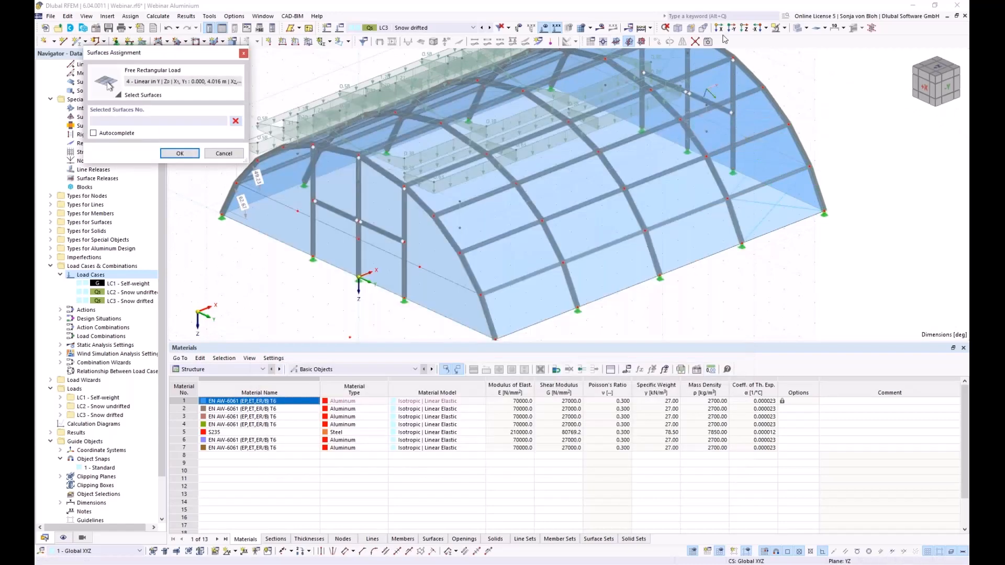
left_click(719, 27)
left_click_drag(666, 80, 772, 210)
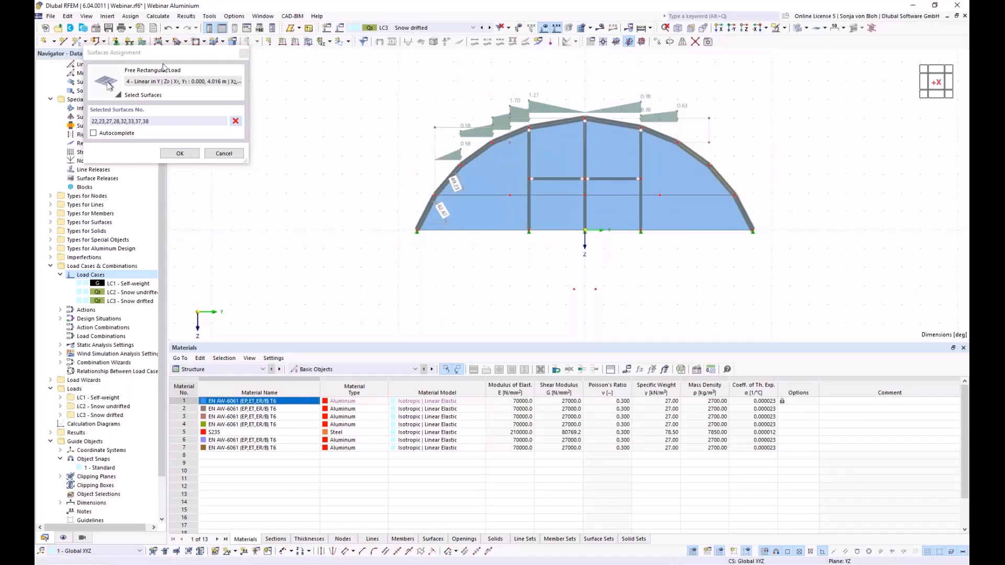
left_click(235, 121)
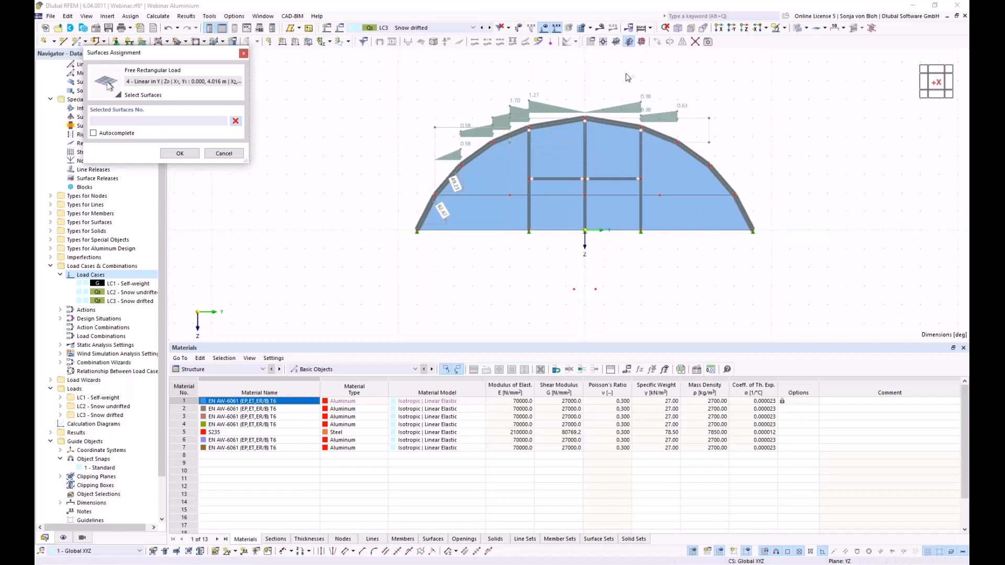
left_click_drag(628, 77, 783, 214)
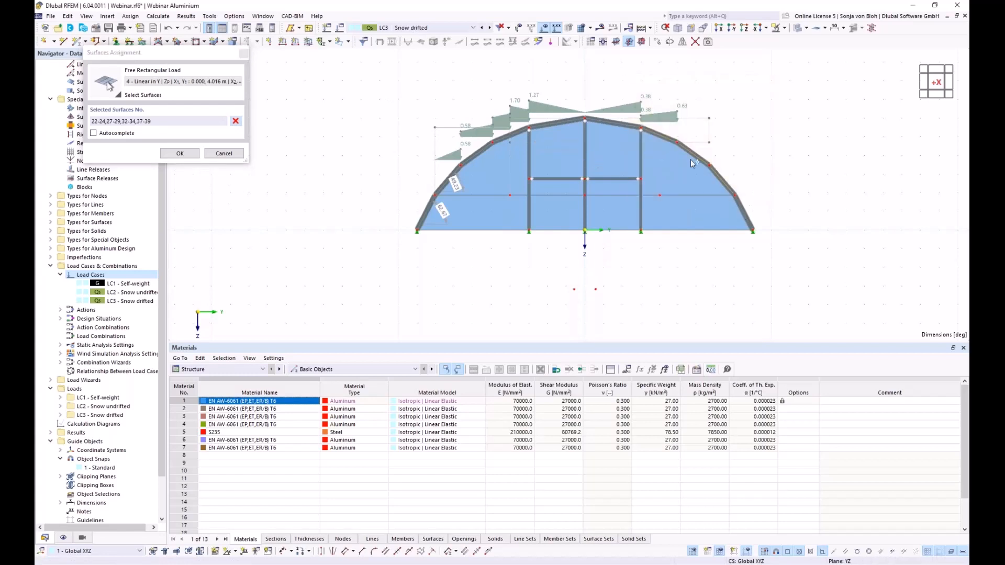
left_click(176, 153)
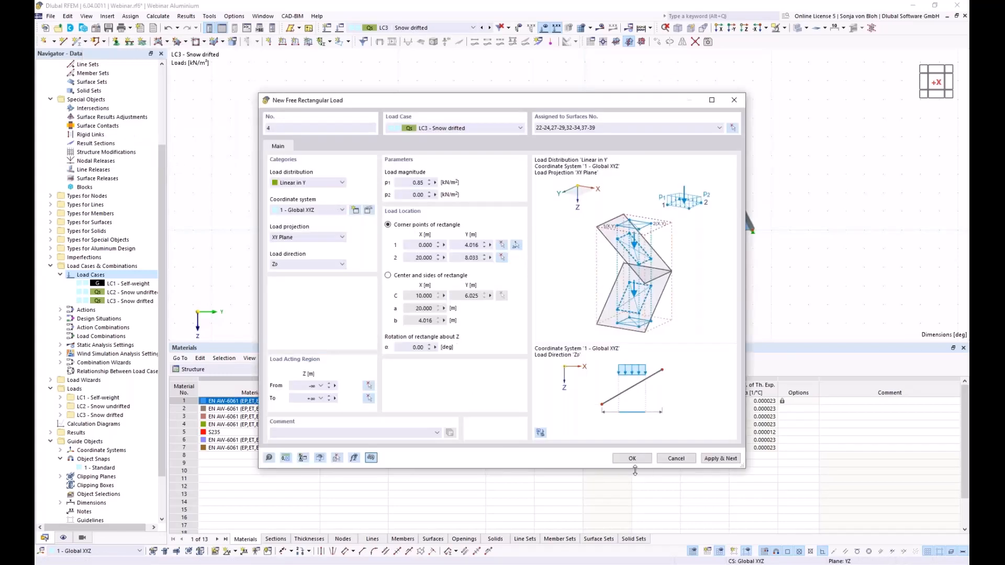
left_click(633, 459)
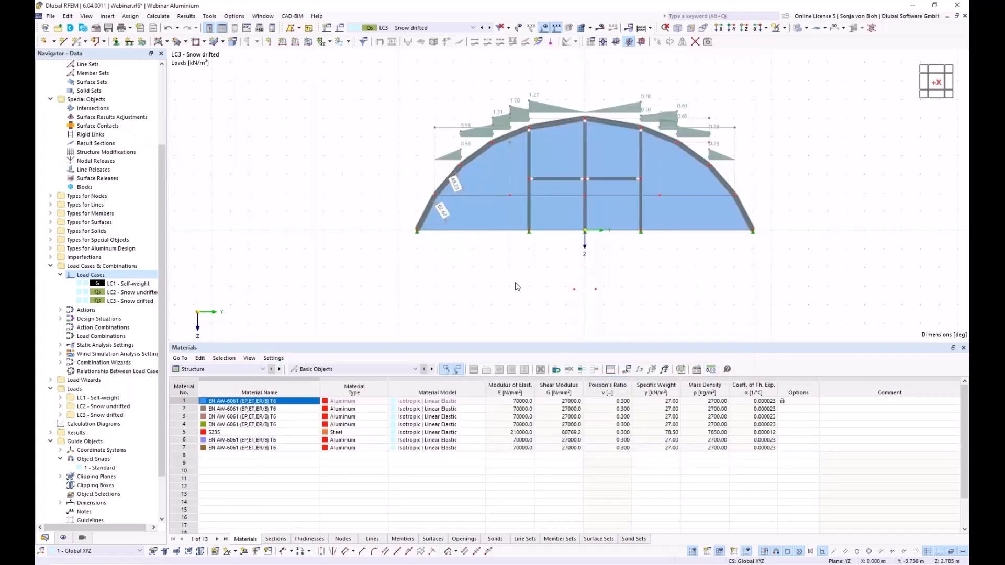
- Orbit the model to a perspective view and expand Load Wizards in the Navigator
middle_click_drag(554, 300, 527, 272, "ctrl")
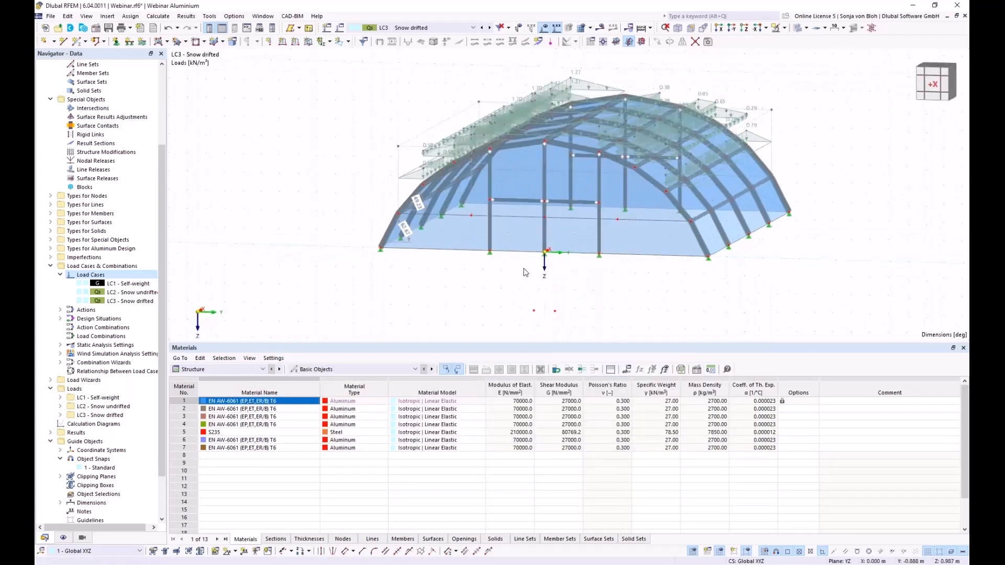
right_click(359, 270)
left_click(327, 262)
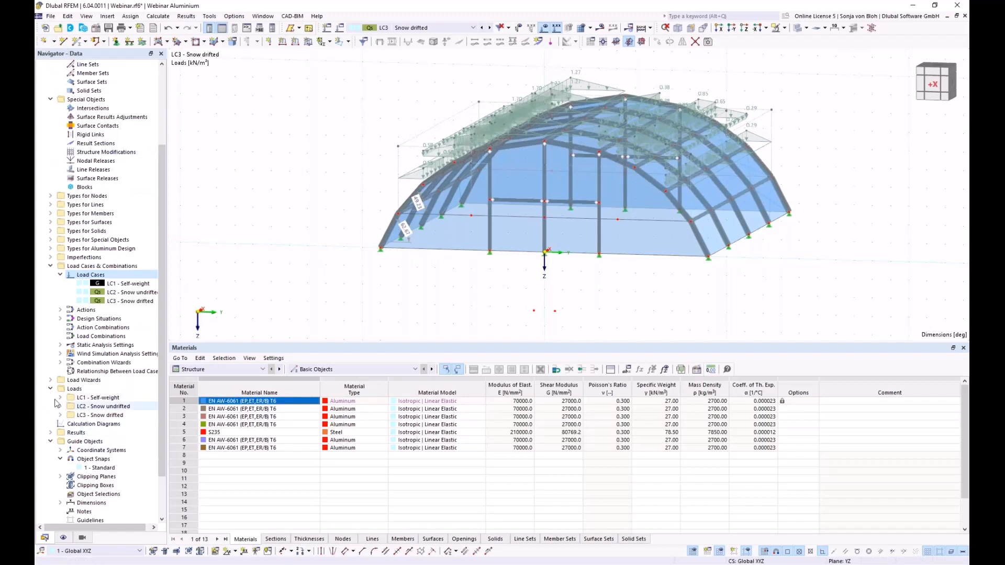
left_click(50, 381)
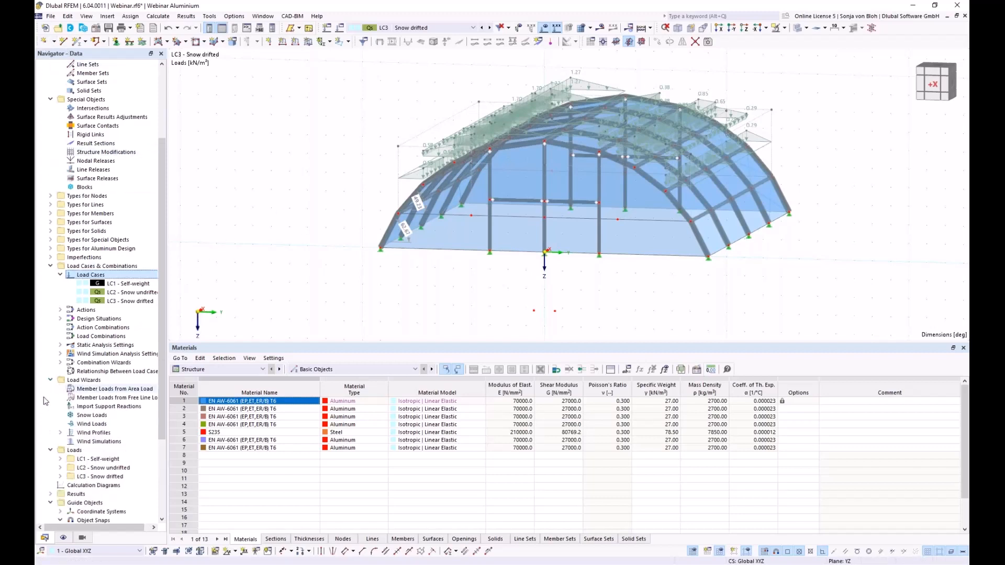
- Start a new wind simulation wizard with user-defined wind directions 0 and 90°
right_click(96, 443)
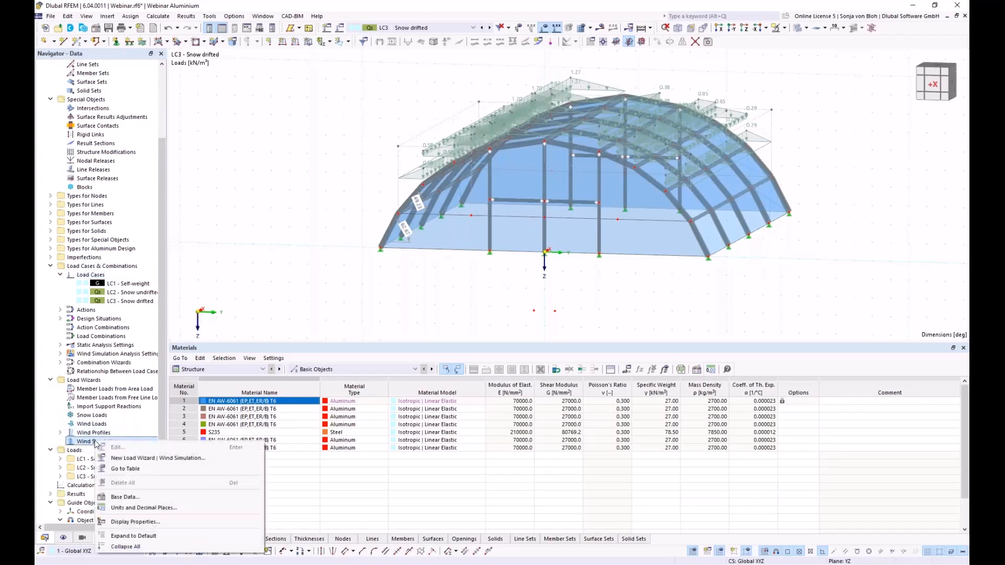
left_click(117, 459)
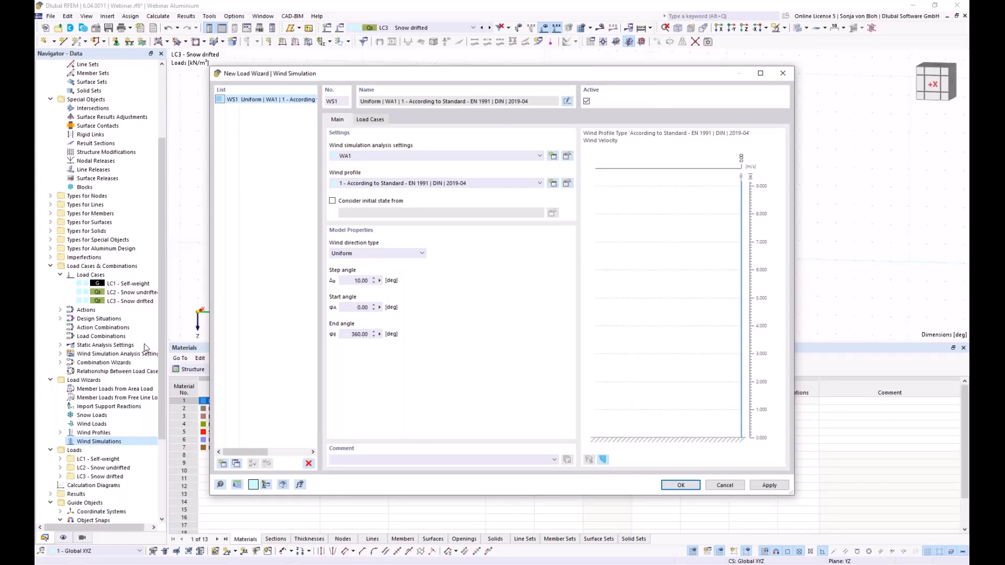
left_click(420, 253)
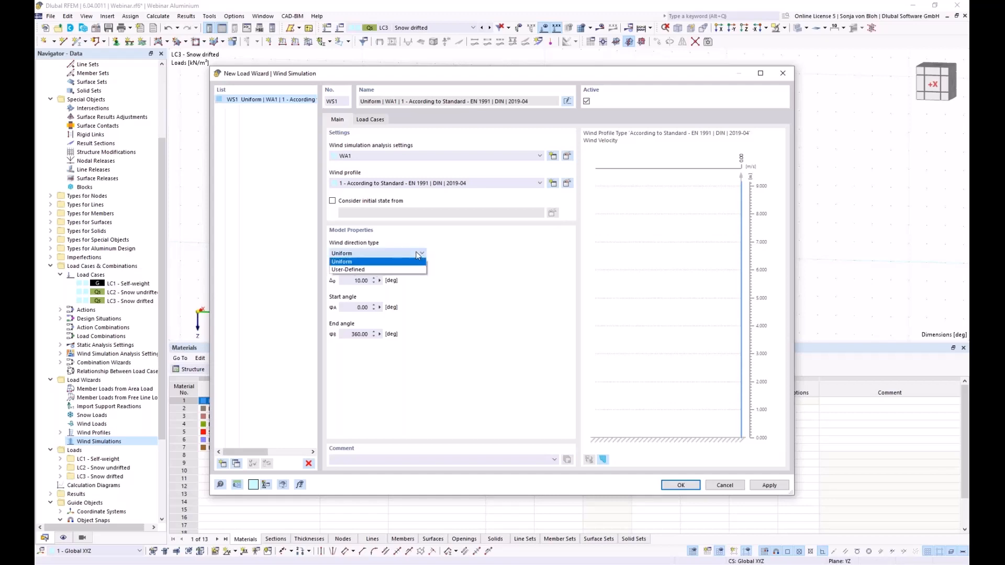
left_click(367, 269)
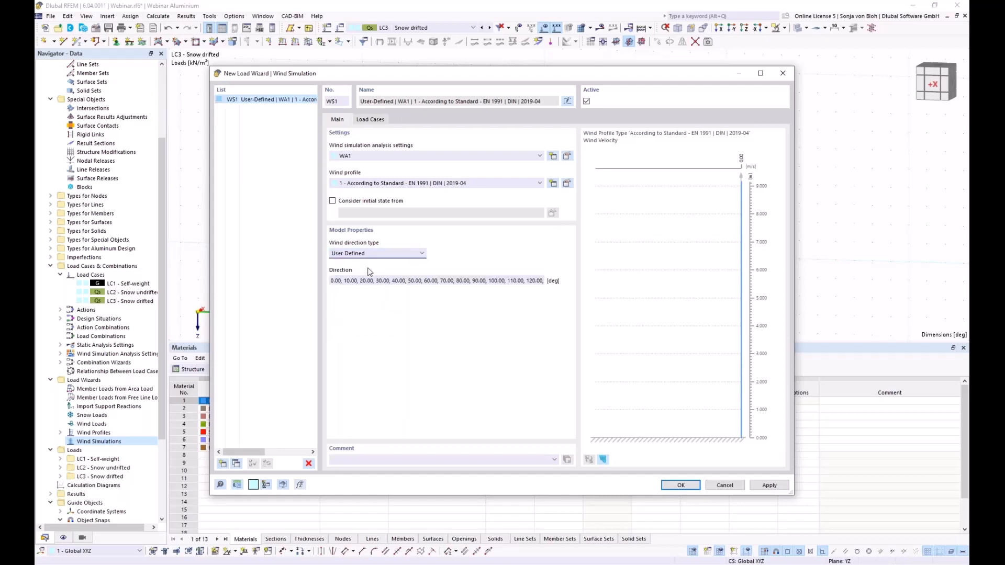
left_click(347, 282)
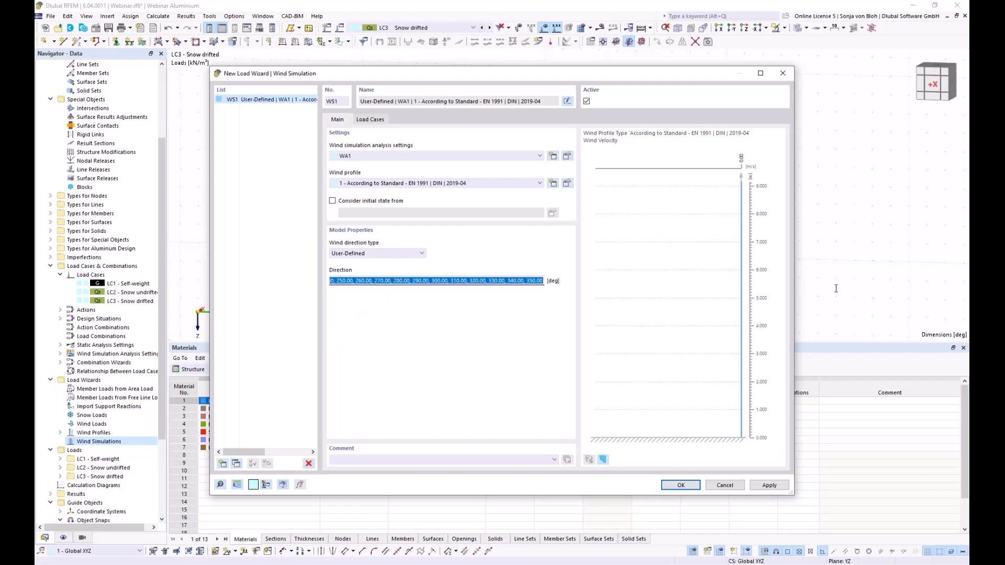
type("0.00,90")
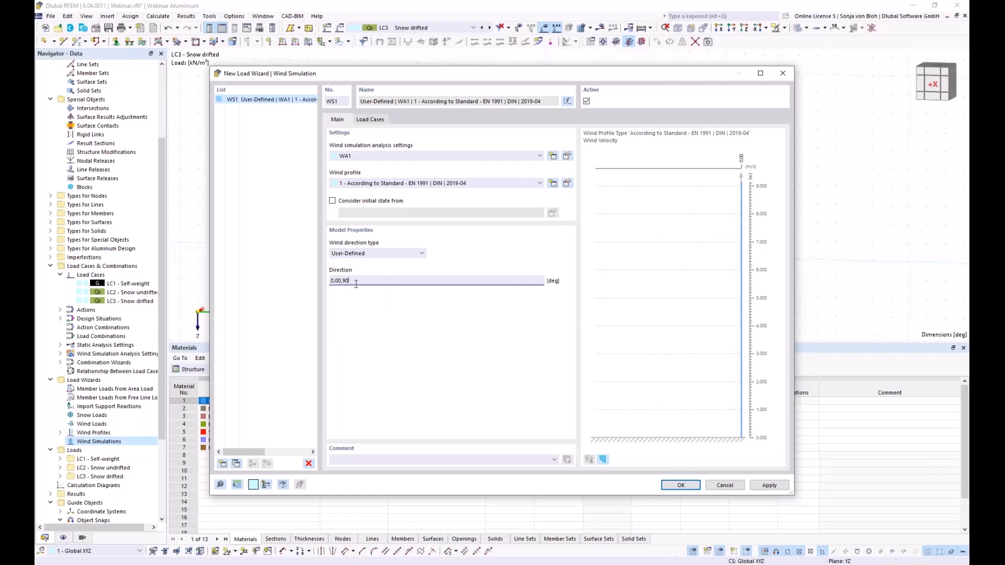
- Check that the directions produce LC4 and LC5, then edit the WA1 analysis settings
left_click(379, 121)
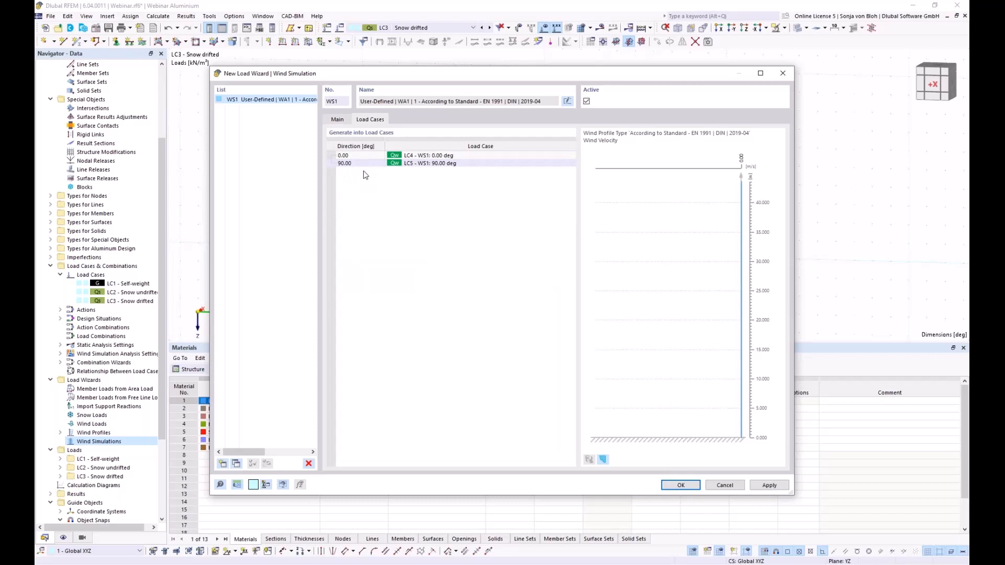
left_click(338, 120)
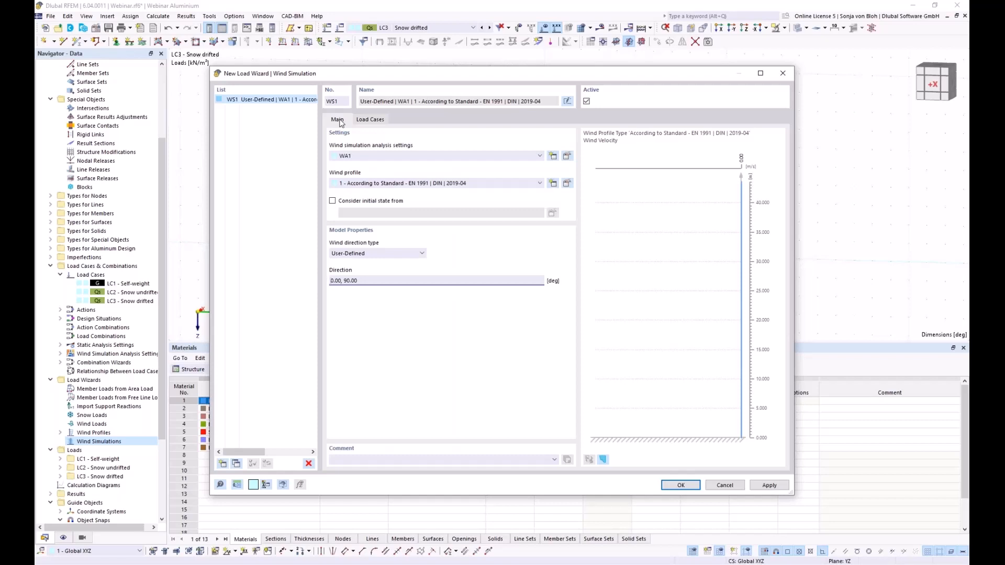
left_click(567, 156)
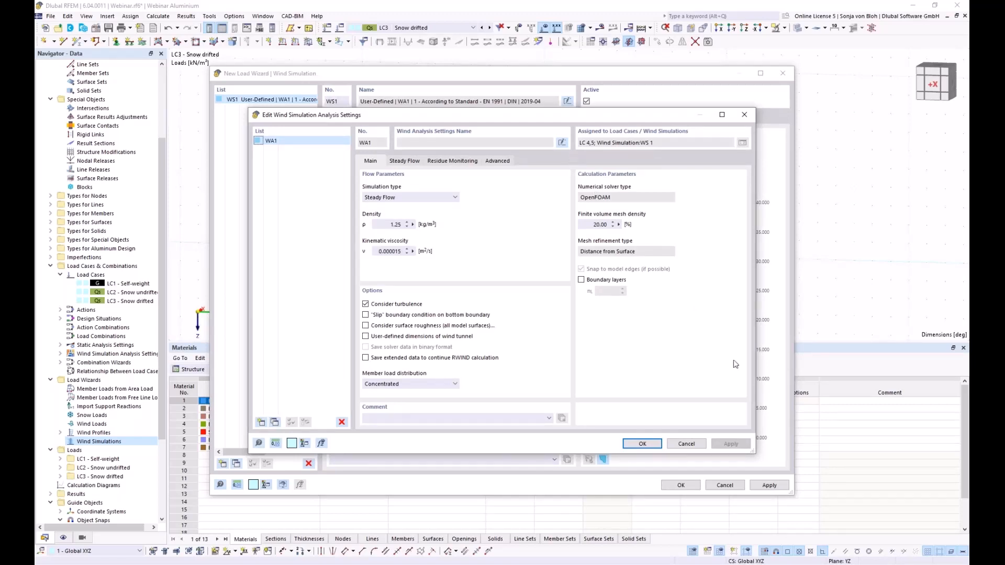
- Leave WA1 unchanged and open the Wind Load Map from the wind profile settings
left_click(698, 445)
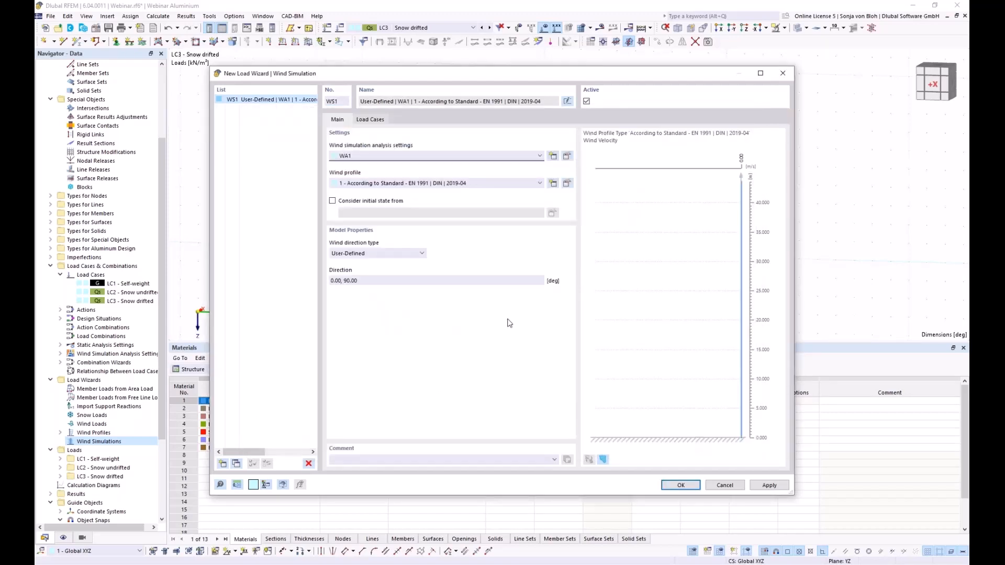
left_click(567, 184)
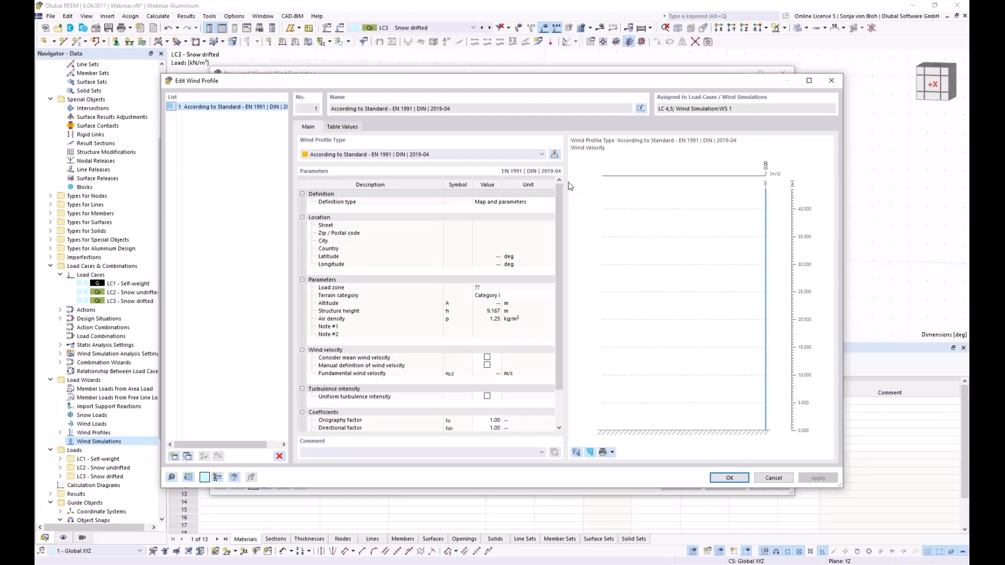
left_click(556, 155)
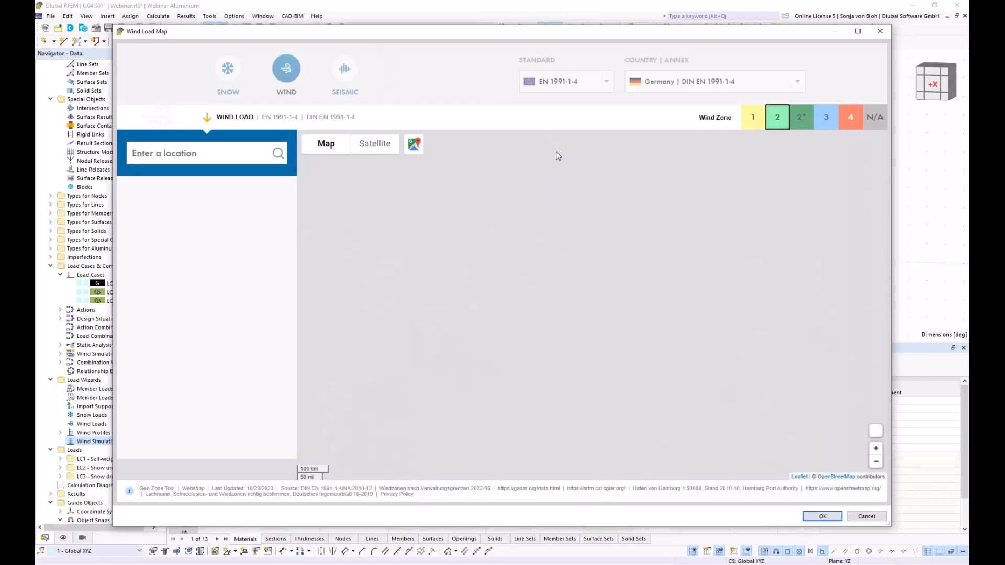
- Find the Leipzig site address on the map and import wind zone 2, vb,0 = 25 m/s
left_click(134, 154)
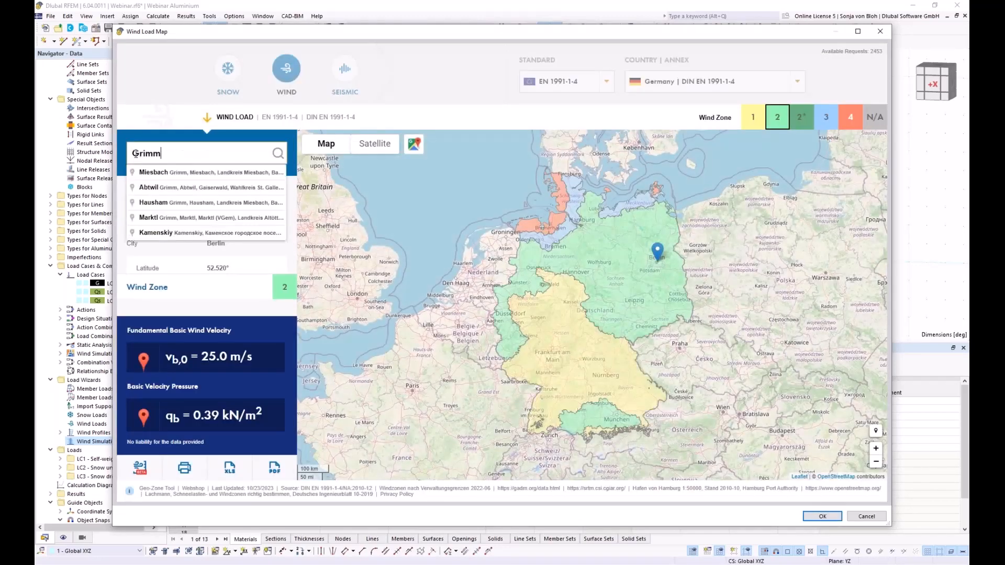
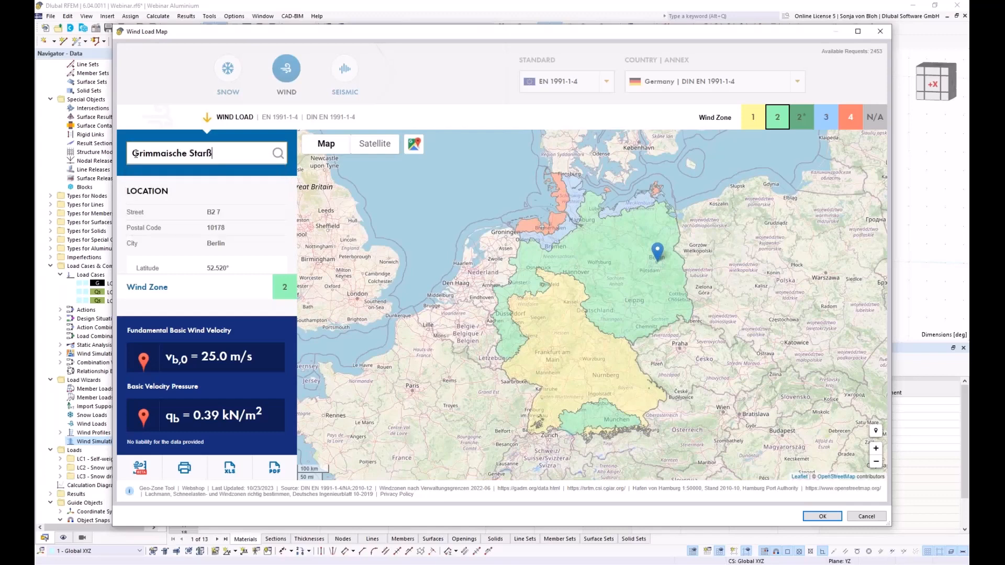
left_click(278, 153)
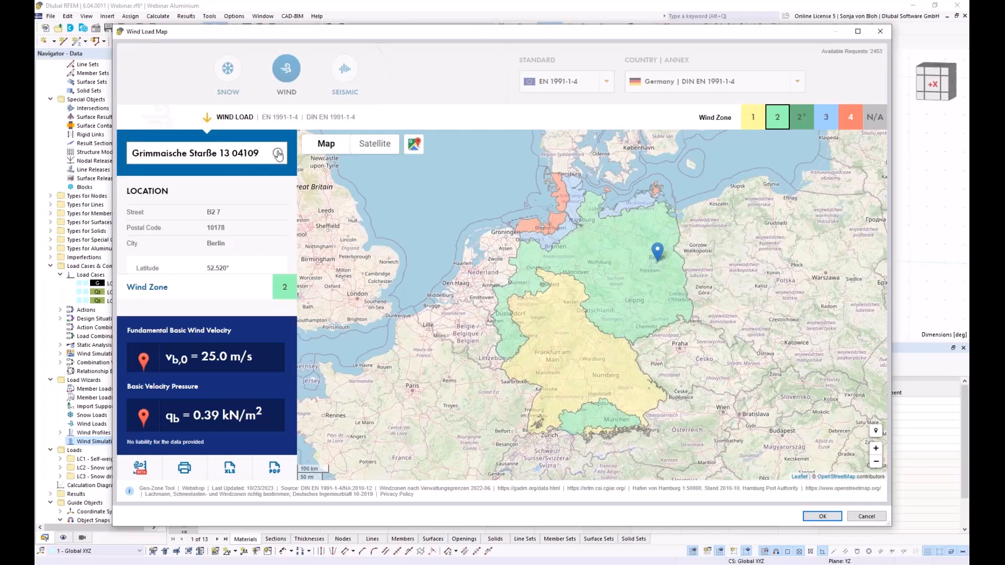
left_click(233, 153)
left_click(207, 153)
key("BackSpace")
key("BackSpace")
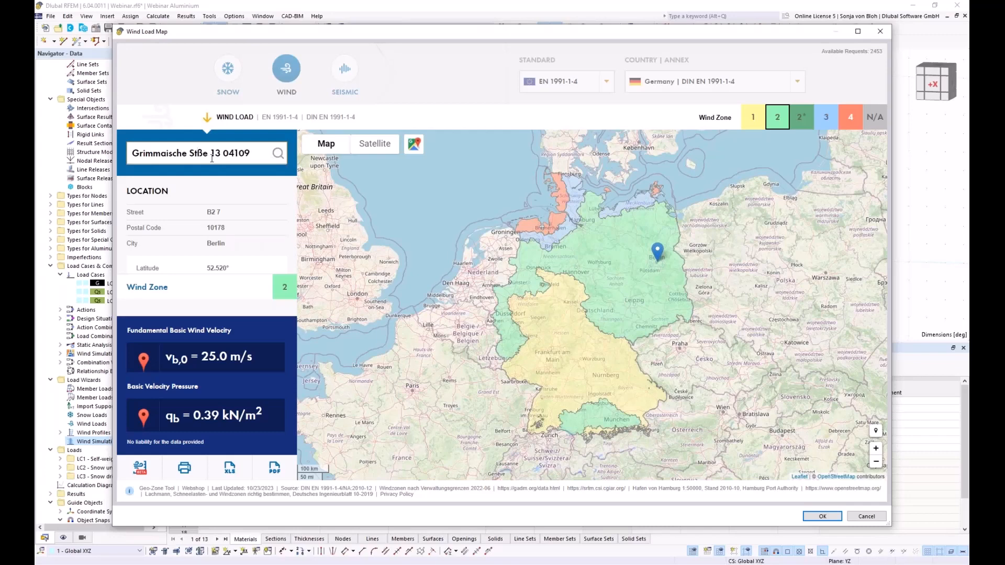
type("ra")
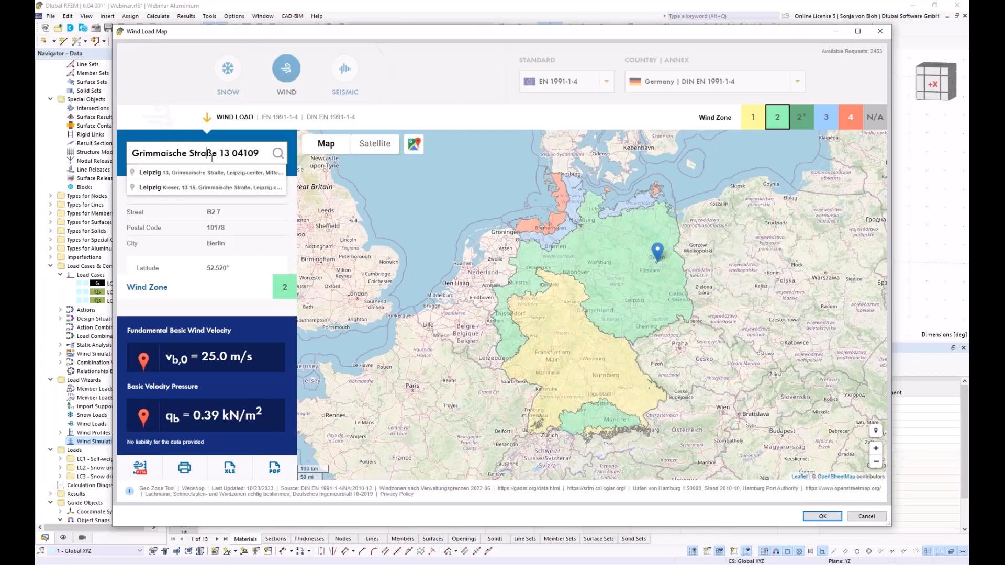
left_click(177, 173)
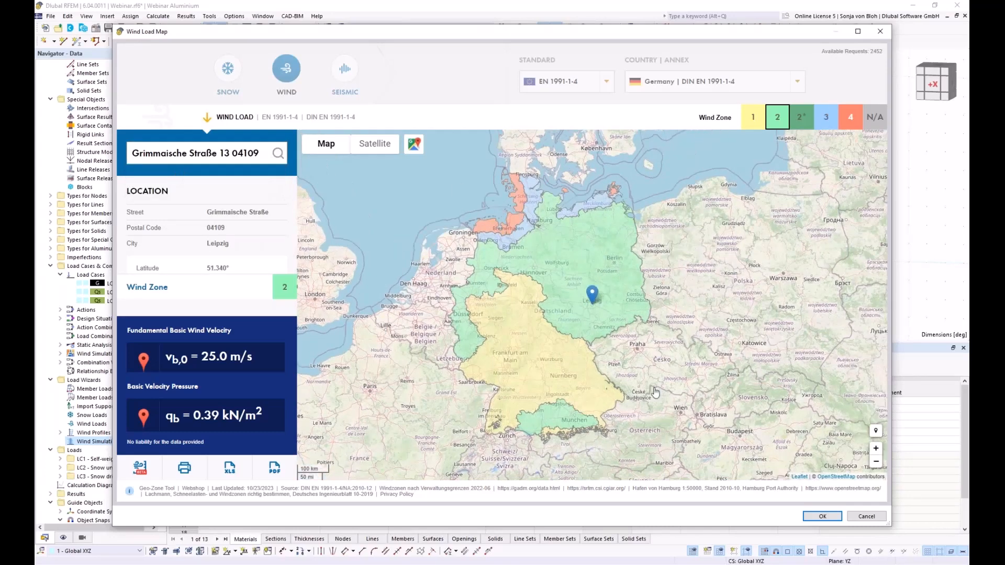
left_click(809, 517)
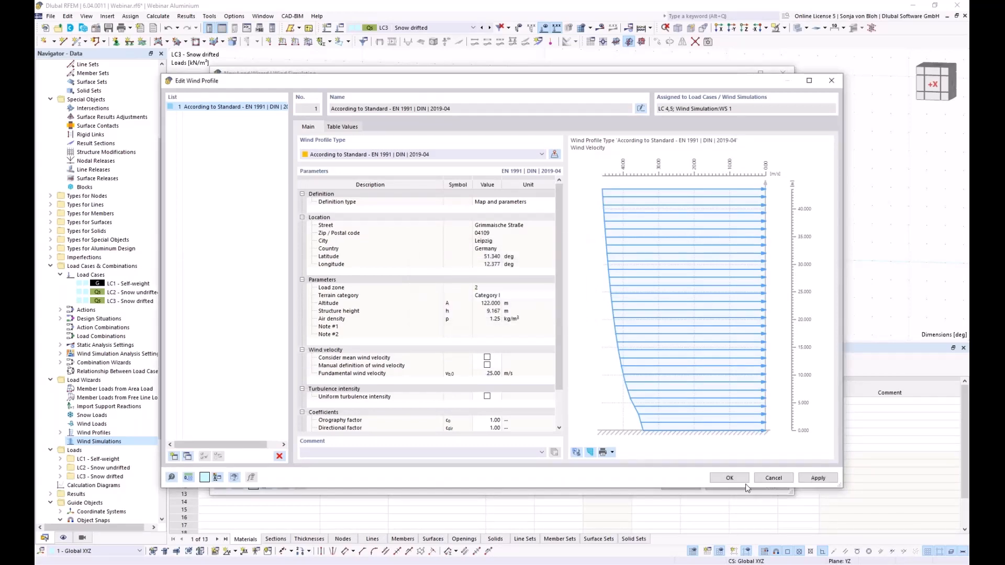
- Apply the wind profile and review the generated LC4 and LC5 wind load cases
left_click(727, 479)
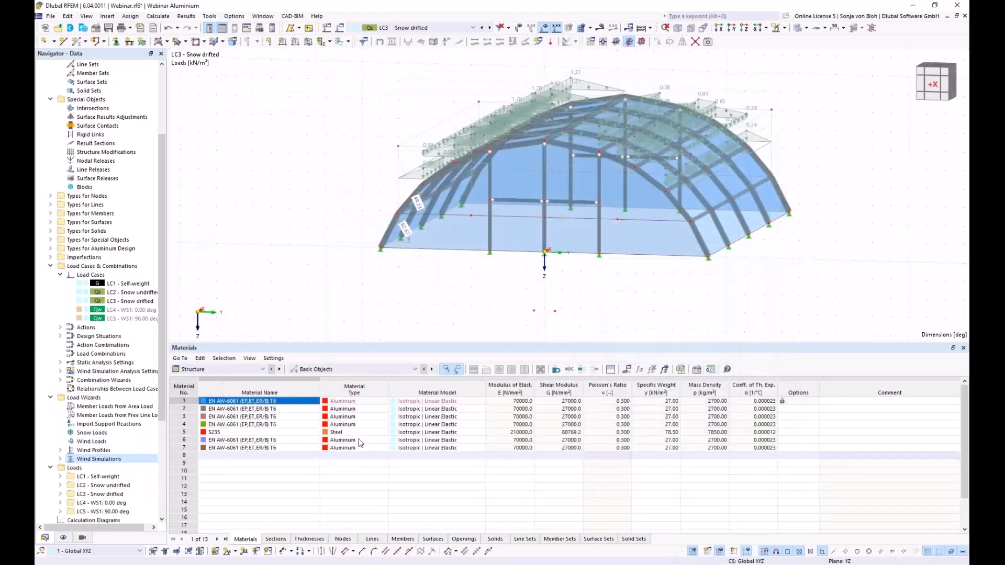
double_click(103, 312)
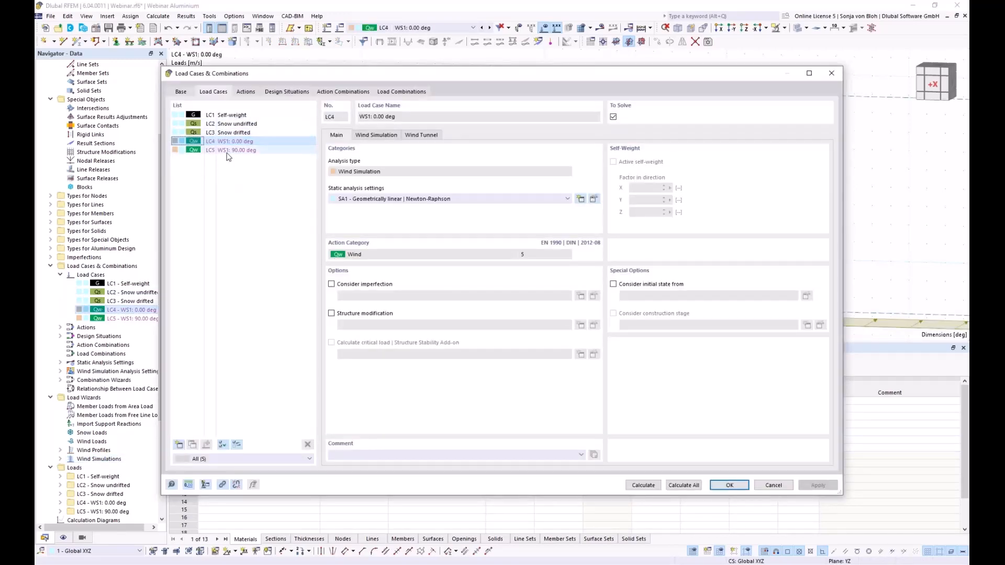
left_click(263, 150)
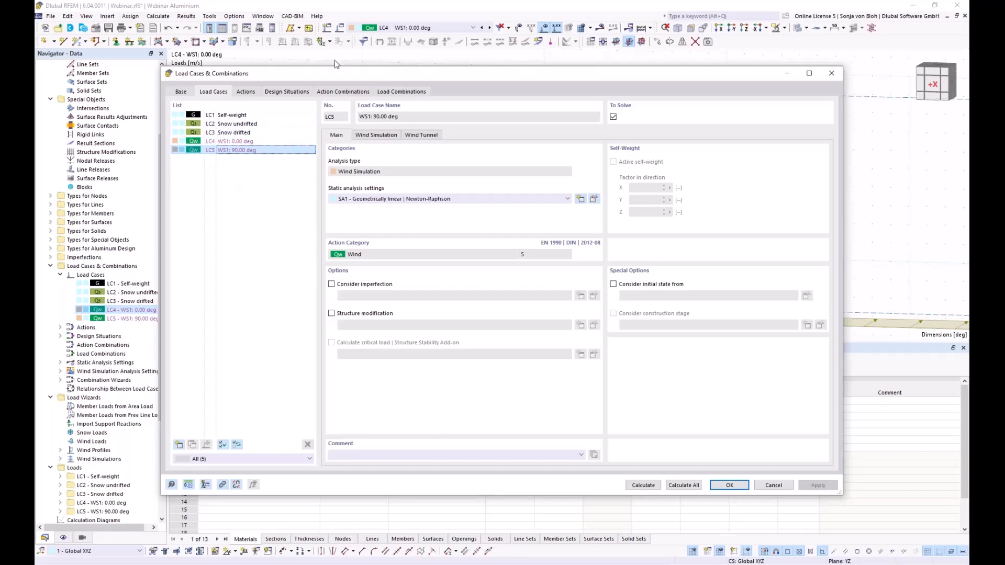
left_click(833, 75)
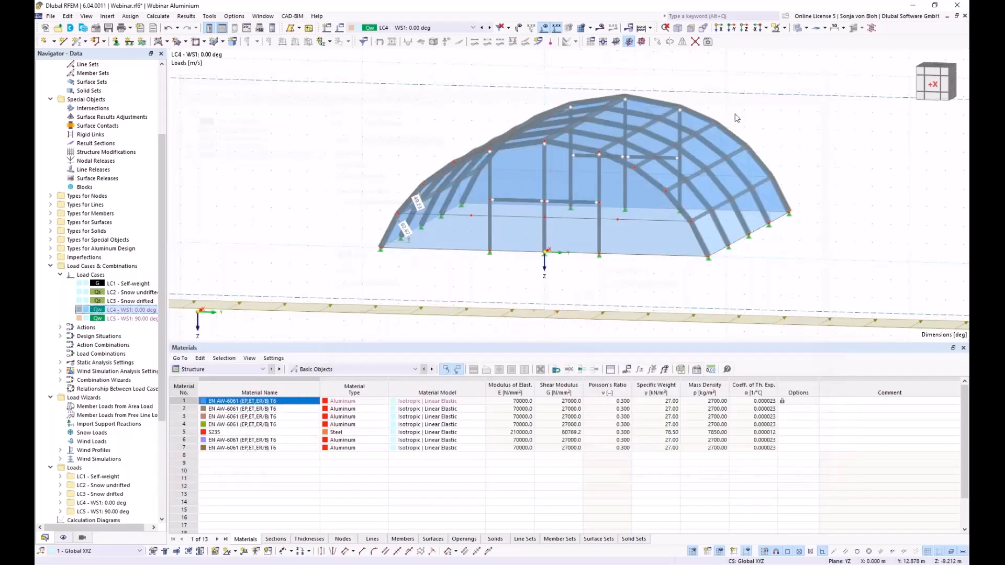
- Orbit to an isometric view of the wind tunnel and display the LC5 90° wind loads
scroll(464, 199, "down", 5)
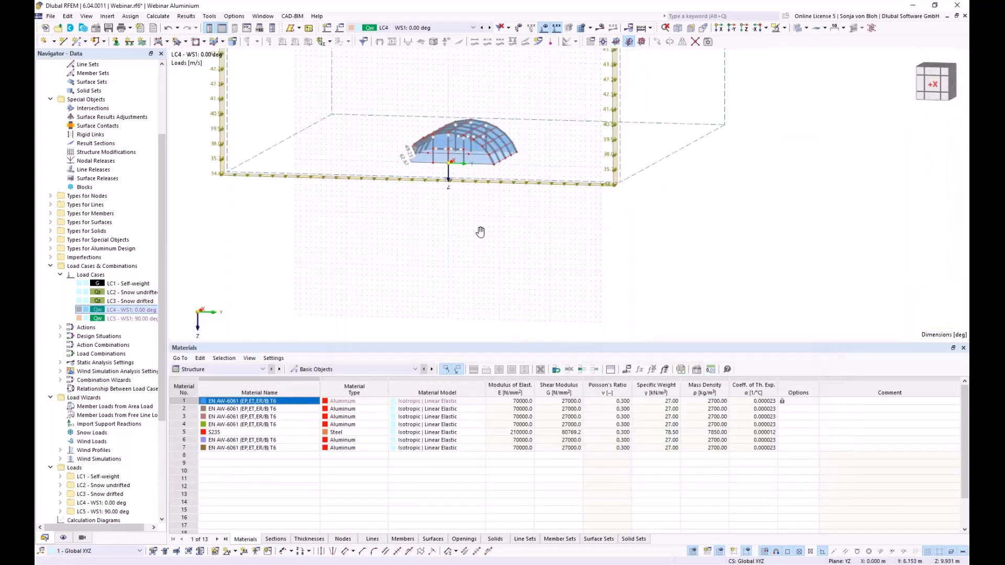
middle_click_drag(480, 303, 335, 120, "ctrl")
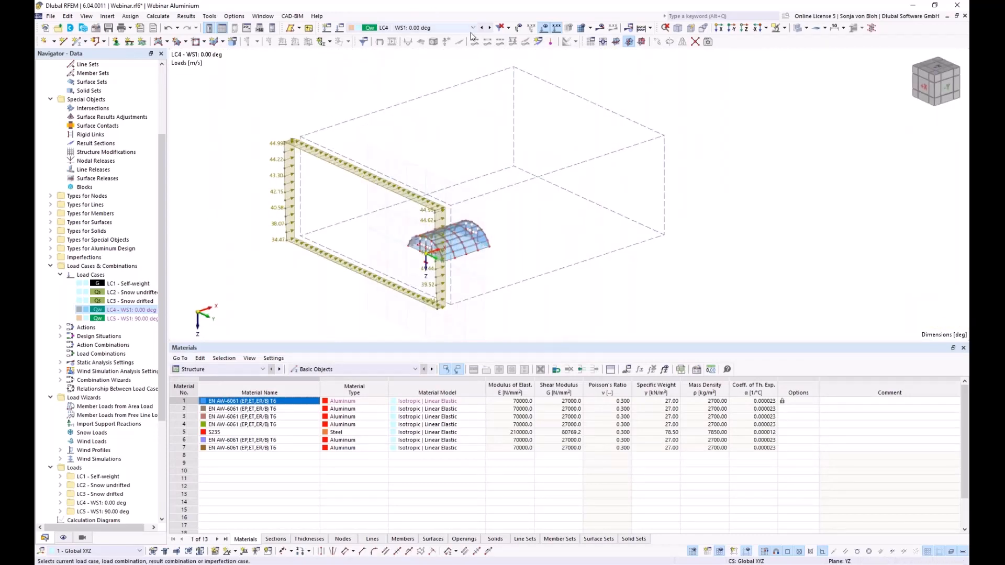
left_click(472, 28)
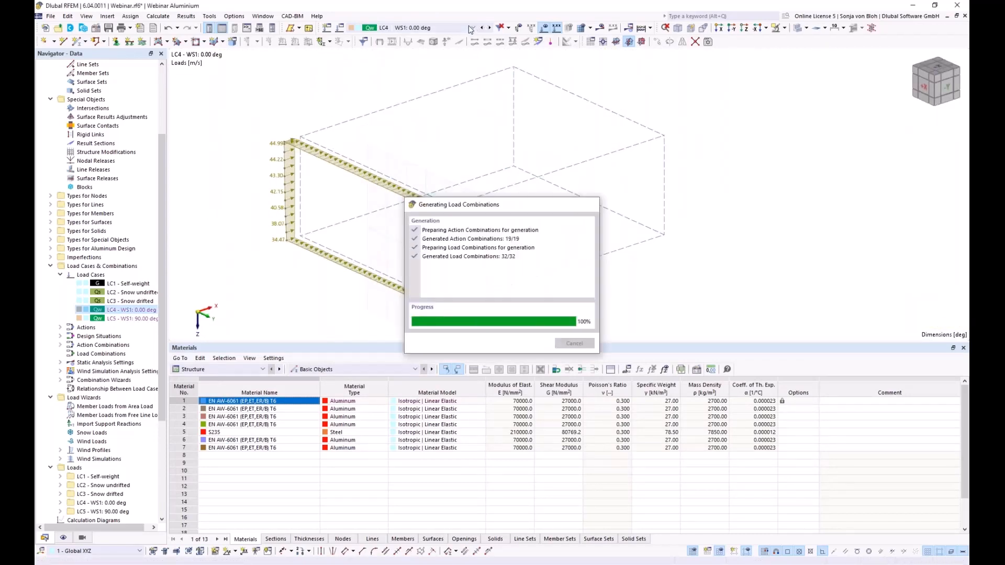
left_click(424, 68)
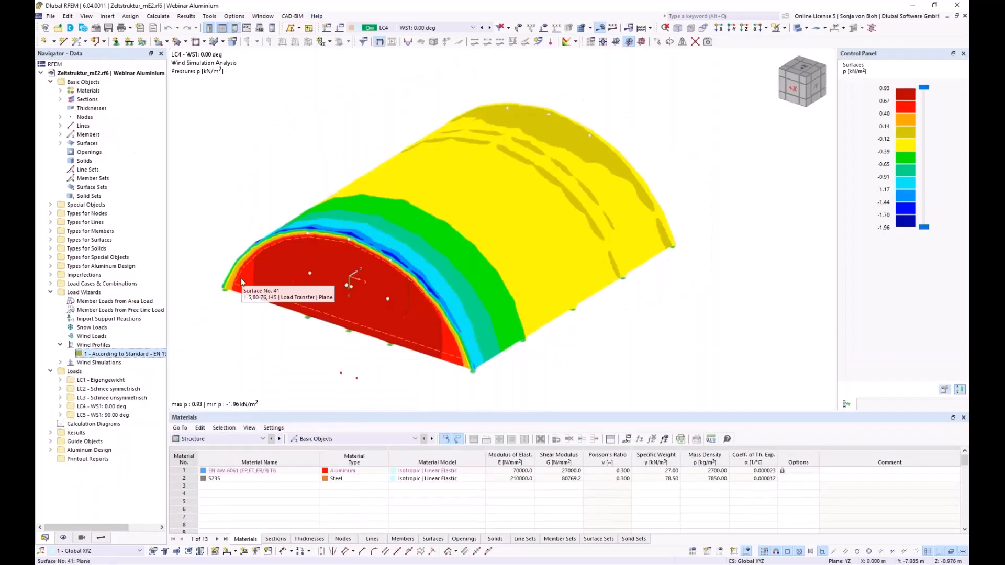
- Show Static Analysis global deformations |u| for LC4, peaking at 31.4 mm
left_click(103, 539)
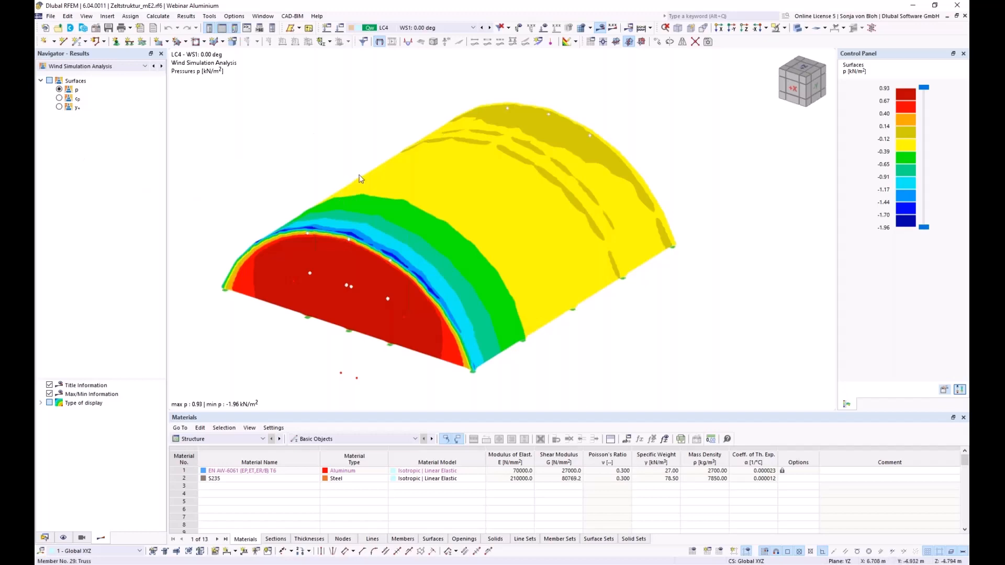
left_click(145, 66)
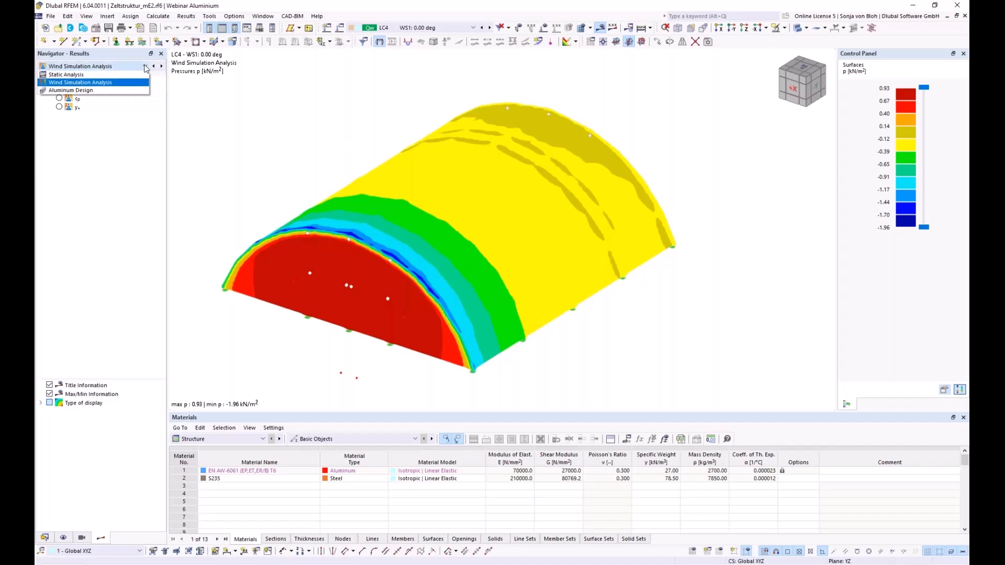
left_click(106, 82)
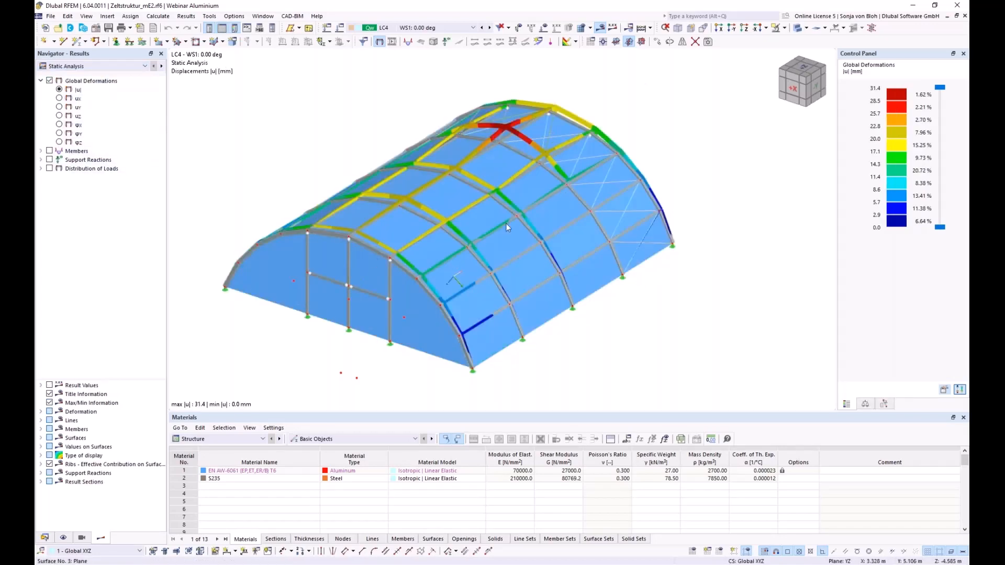
scroll(413, 136, "down", 1)
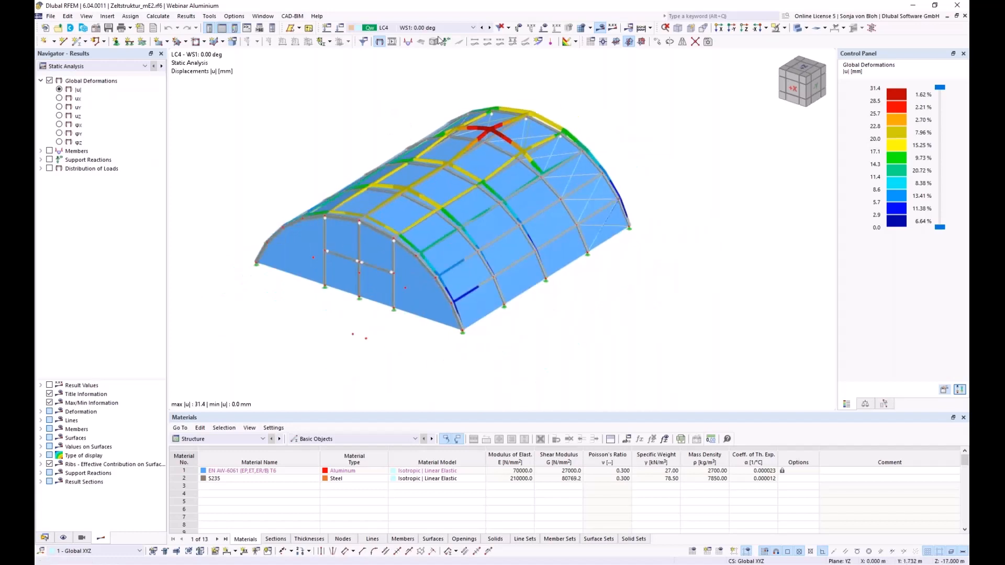
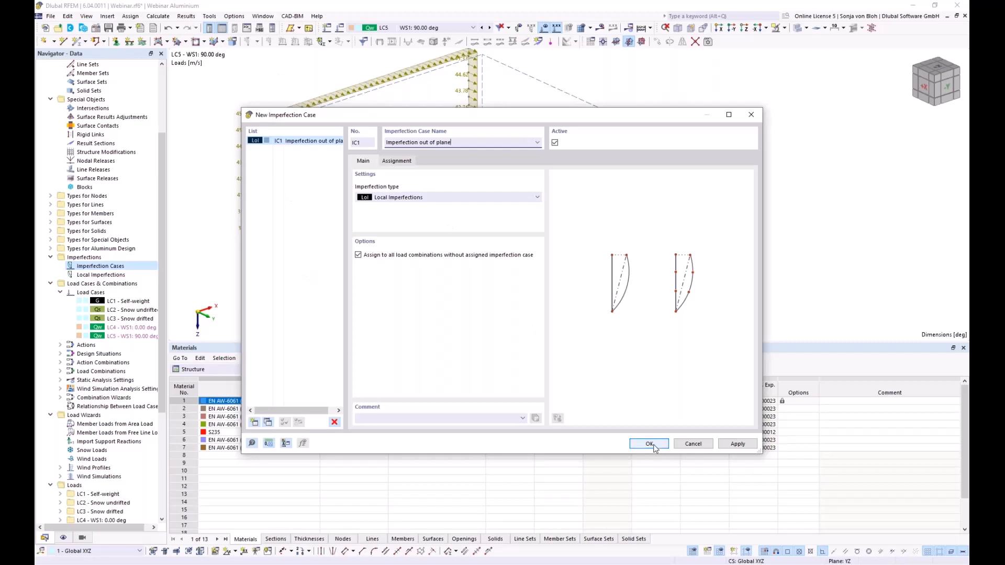
- Confirm IC1 'Imperfection out of plane' as local imperfections for combinations lacking one
left_click(649, 444)
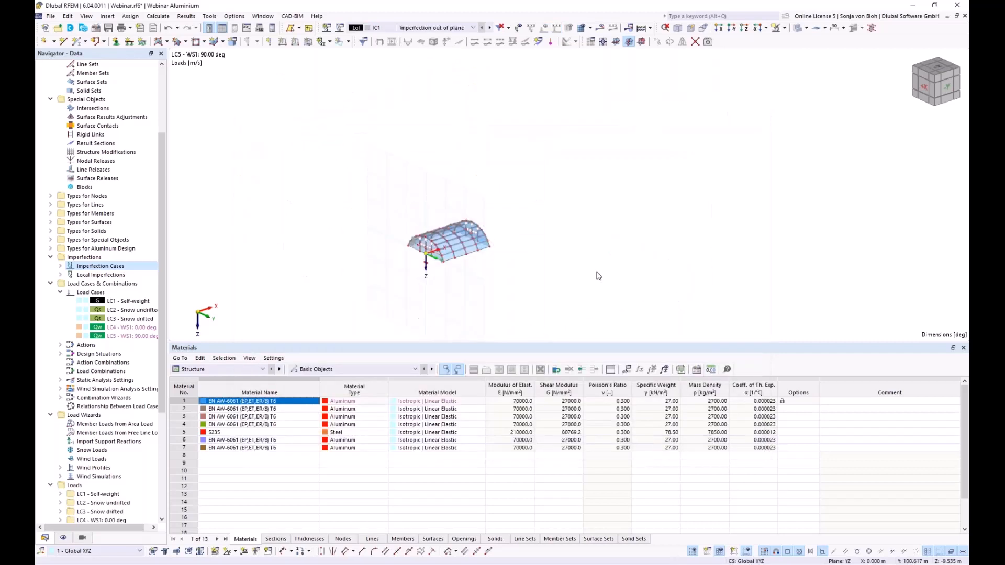
- Show the IC1 imperfections and enlarge and centre the tent model in the view
left_click(519, 29)
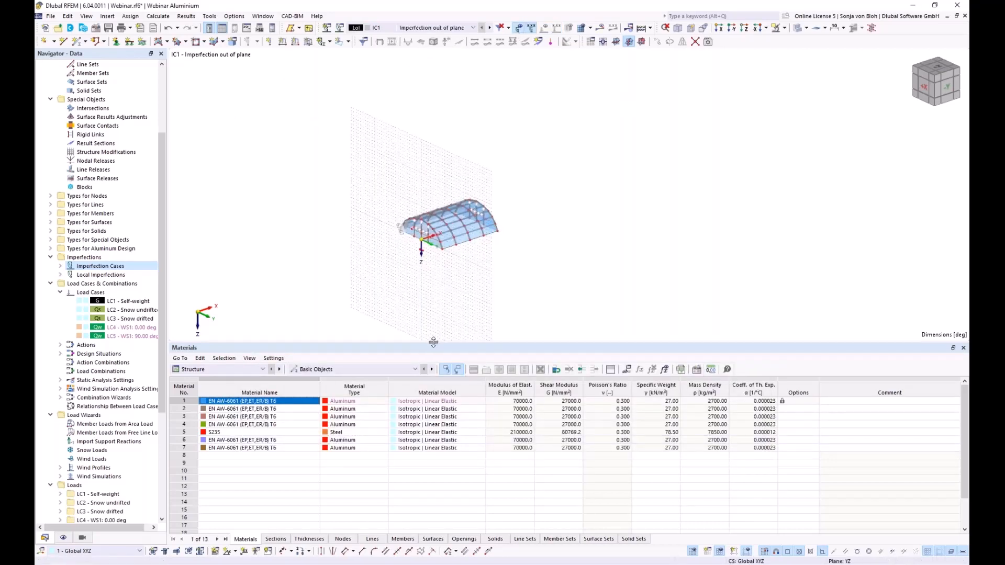
left_click_drag(435, 343, 436, 454)
scroll(424, 323, "up", 6)
middle_click_drag(403, 262, 392, 368)
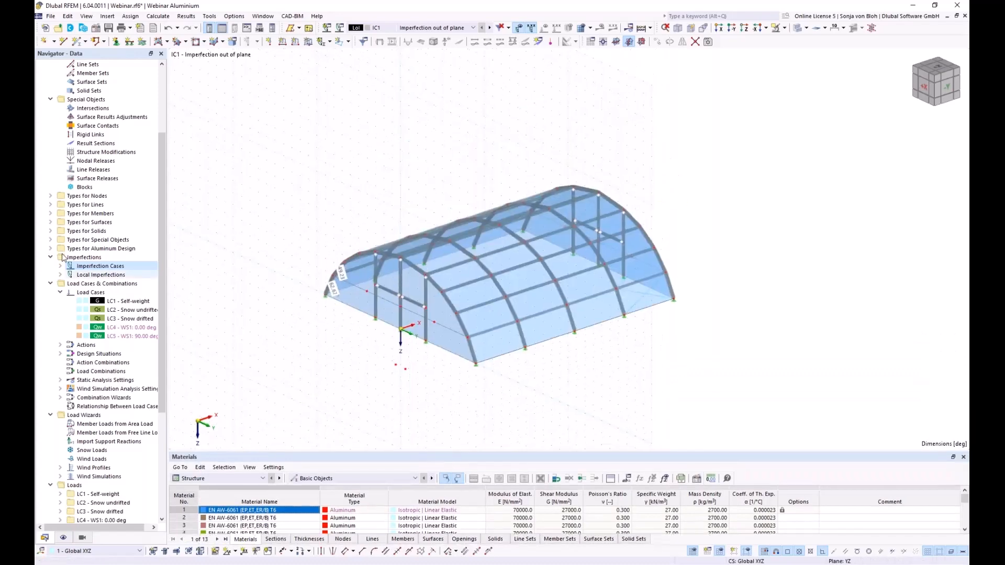
- Expand Local Imperfections > IC1 and start a new member imperfection
left_click(60, 274)
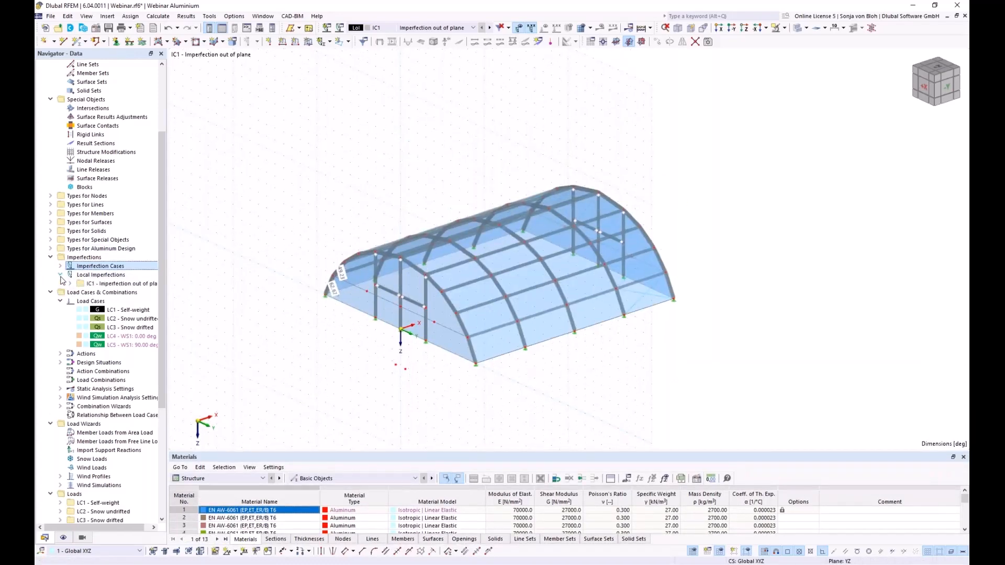
left_click(70, 283)
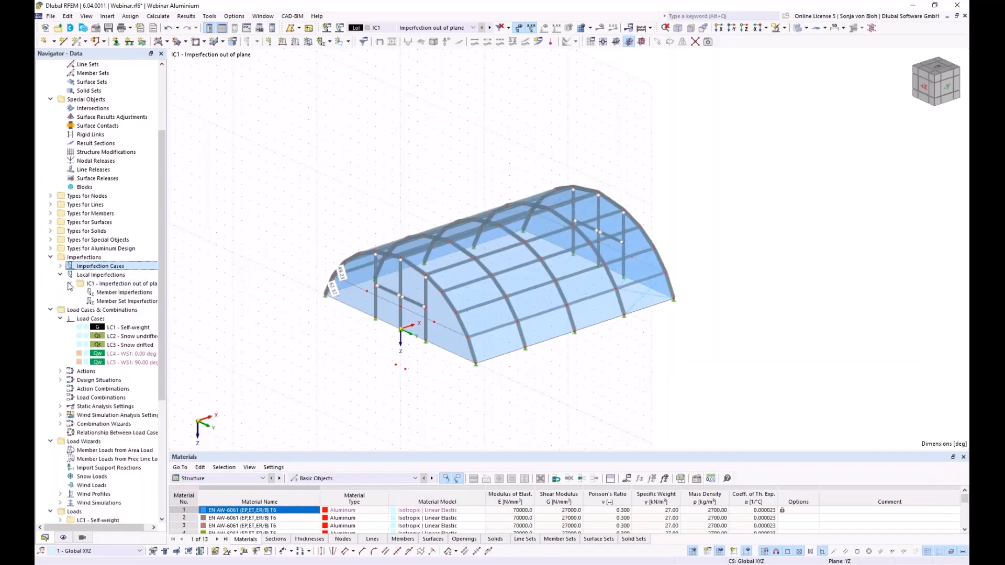
right_click(115, 296)
left_click(154, 313)
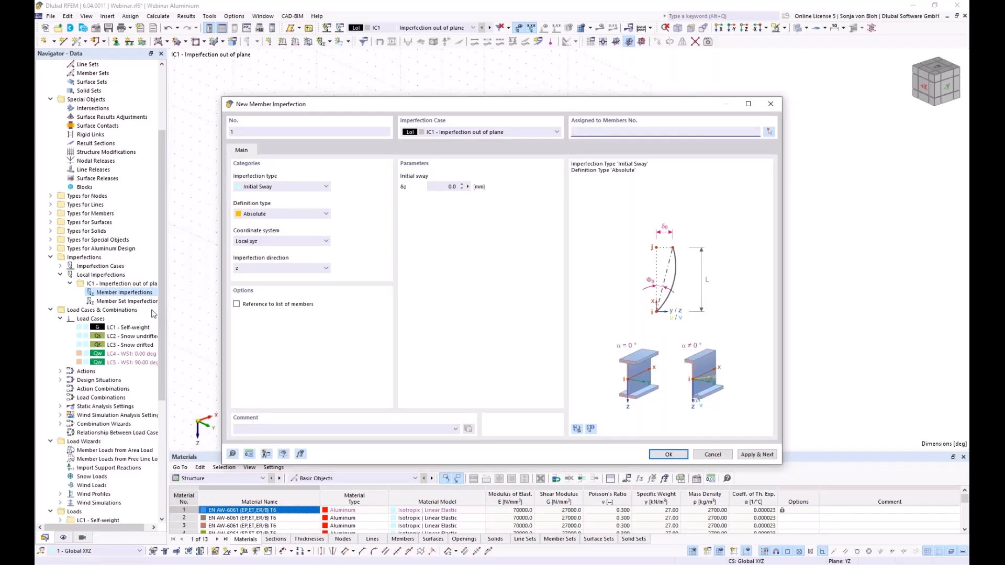
- Set a relative initial sway of 1/234 on members 126, 128, 131 and 133
left_click(309, 216)
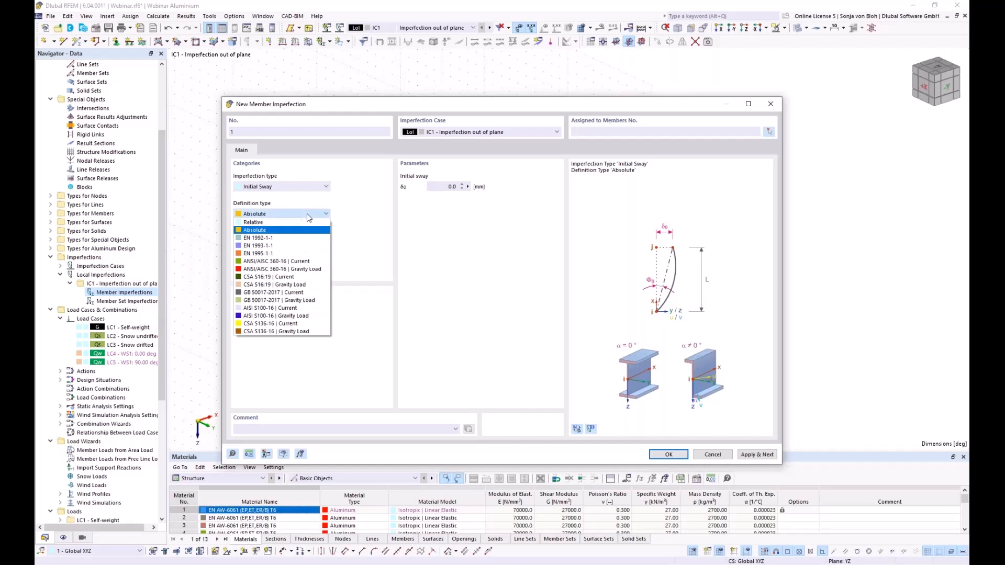
left_click(270, 222)
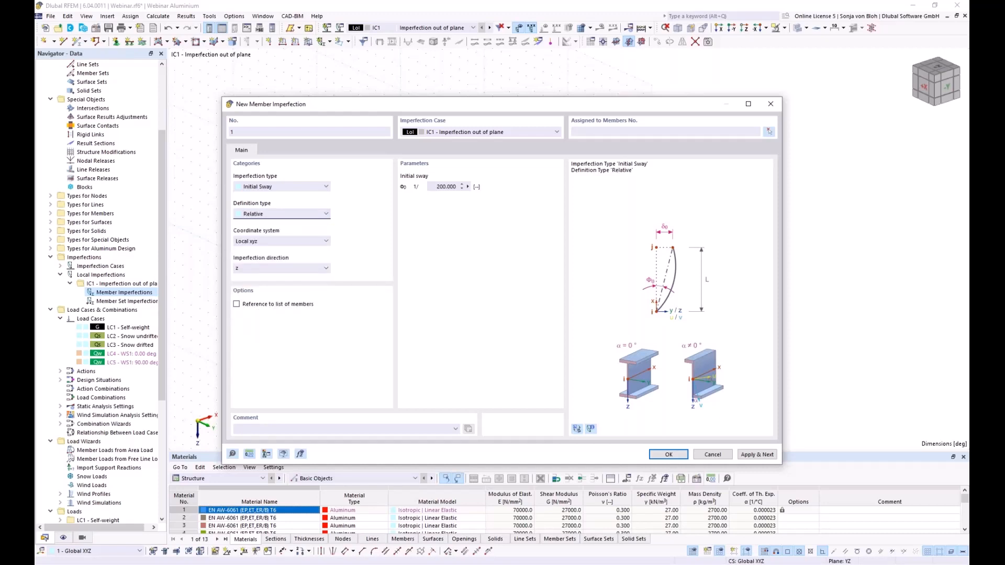
left_click(445, 186)
type("234")
left_click(769, 133)
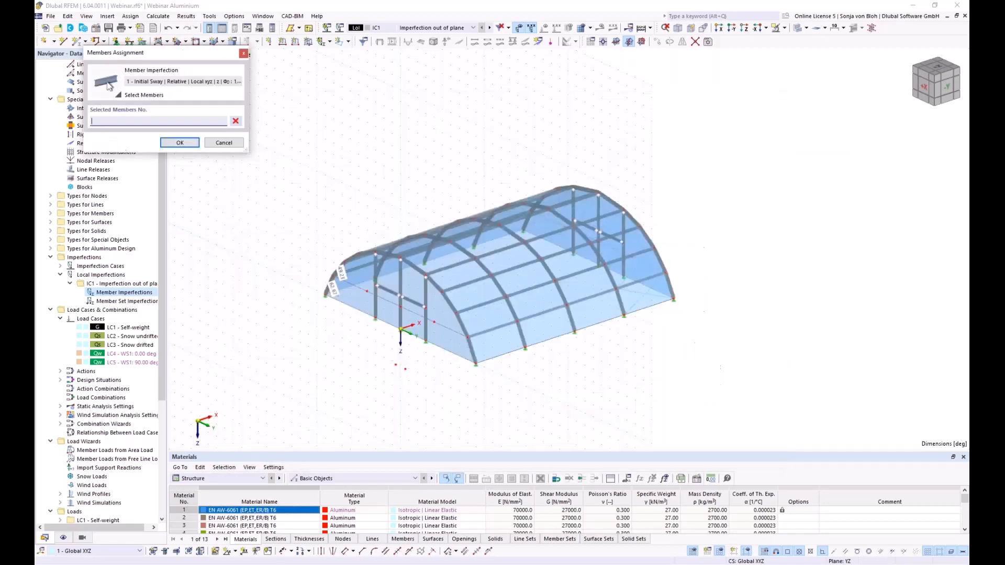
left_click_drag(368, 314, 474, 296)
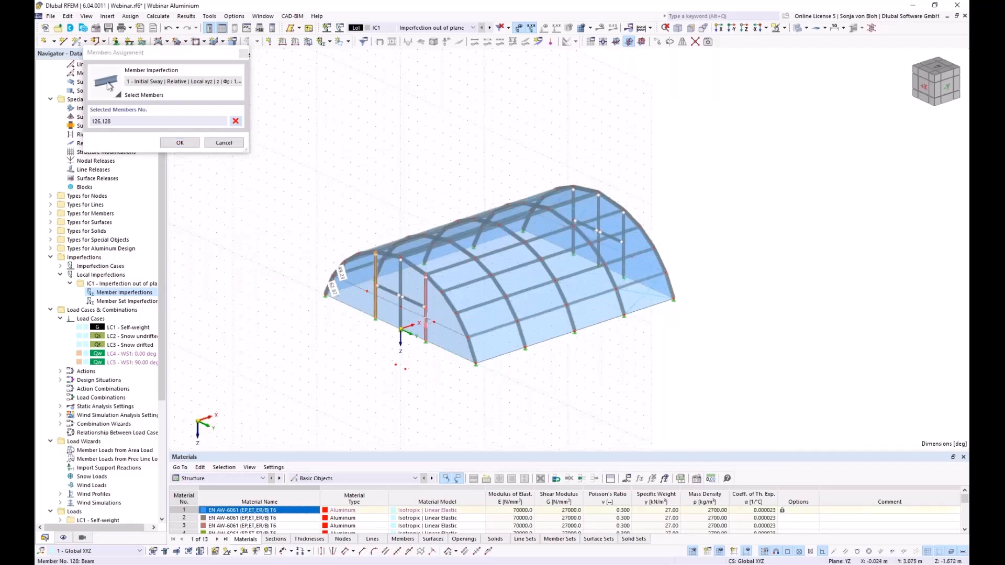
left_click(574, 220)
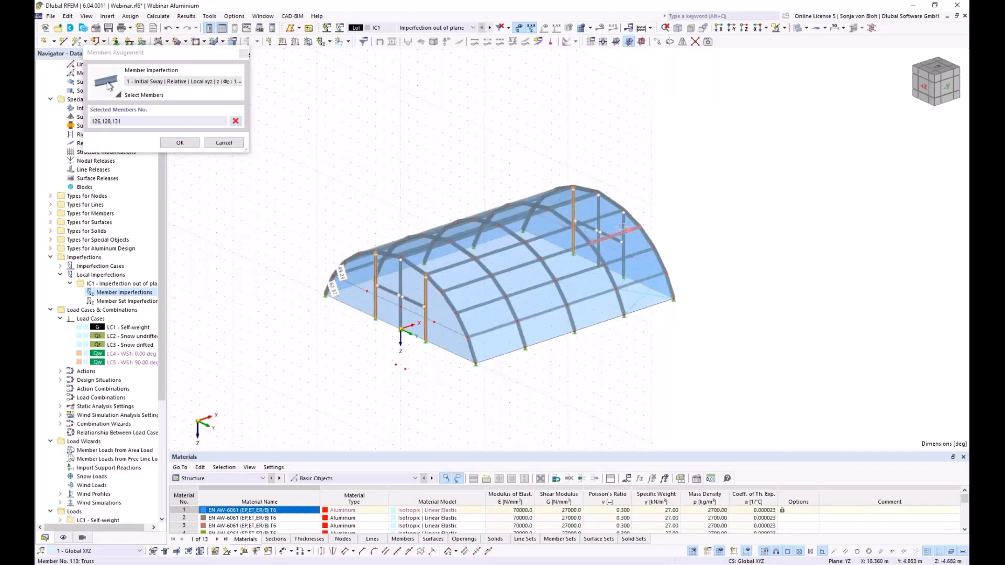
left_click(623, 252)
left_click(180, 143)
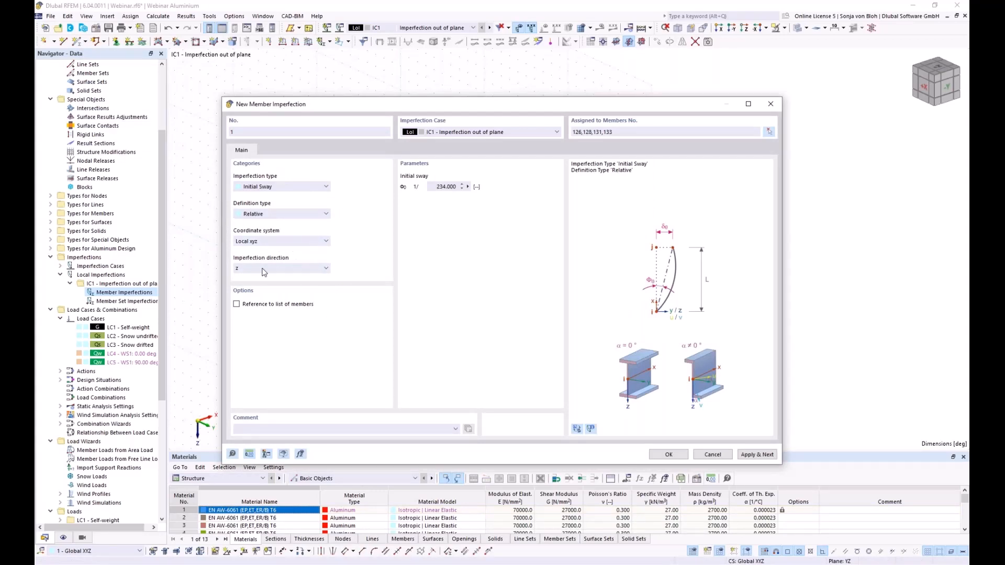
- Use the Global XYZ system with direction XL and apply imperfection 1
left_click(292, 241)
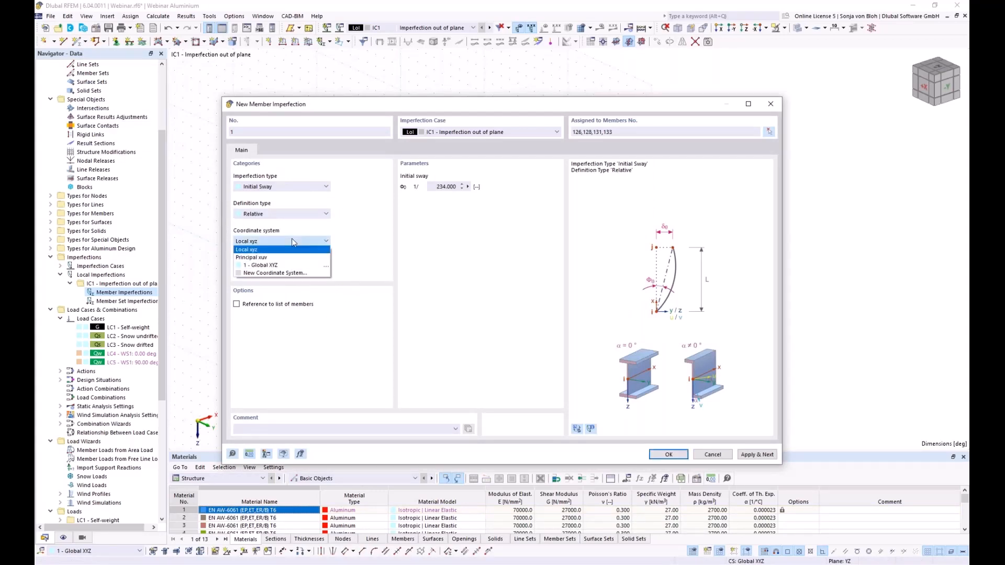
left_click(266, 266)
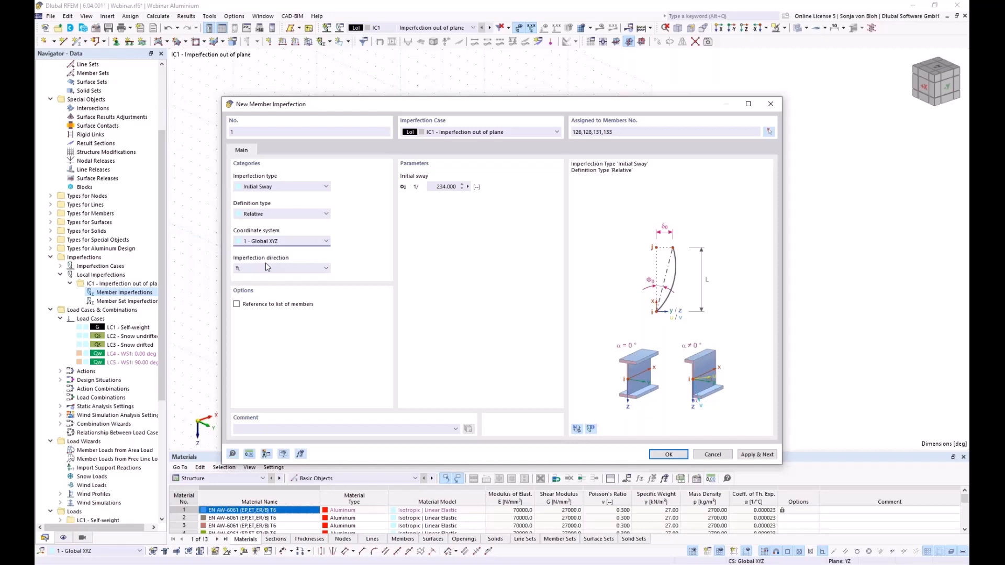
left_click(287, 268)
left_click(258, 301)
left_click(755, 454)
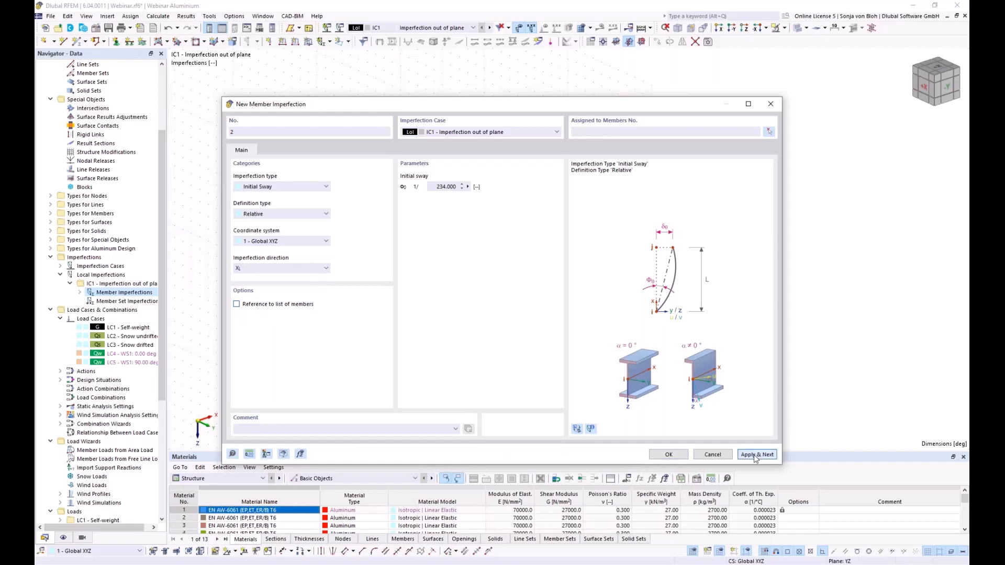
- Enter a relative initial sway of 1/245 for imperfection 2
left_click_drag(469, 107, 451, 385)
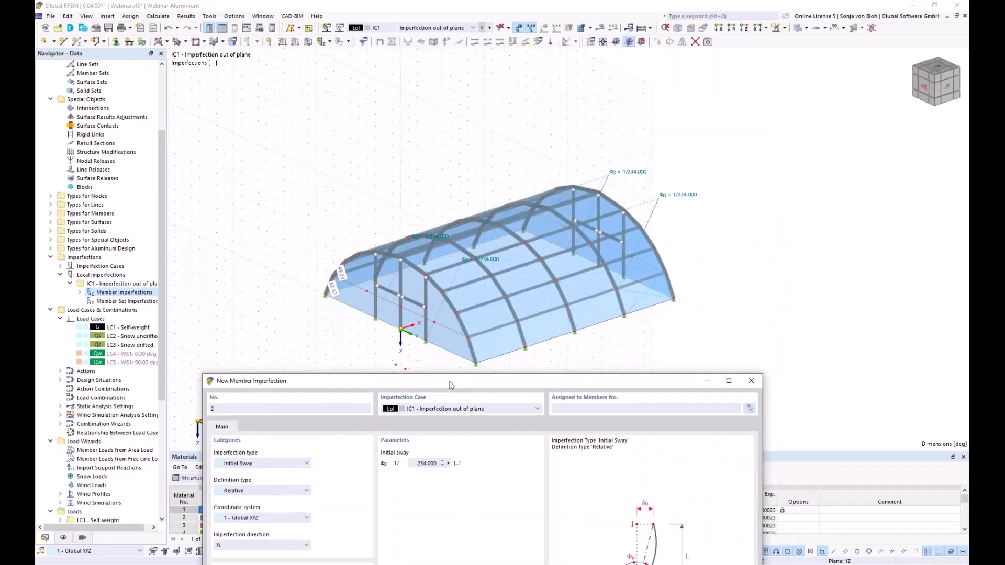
left_click_drag(451, 385, 440, 379)
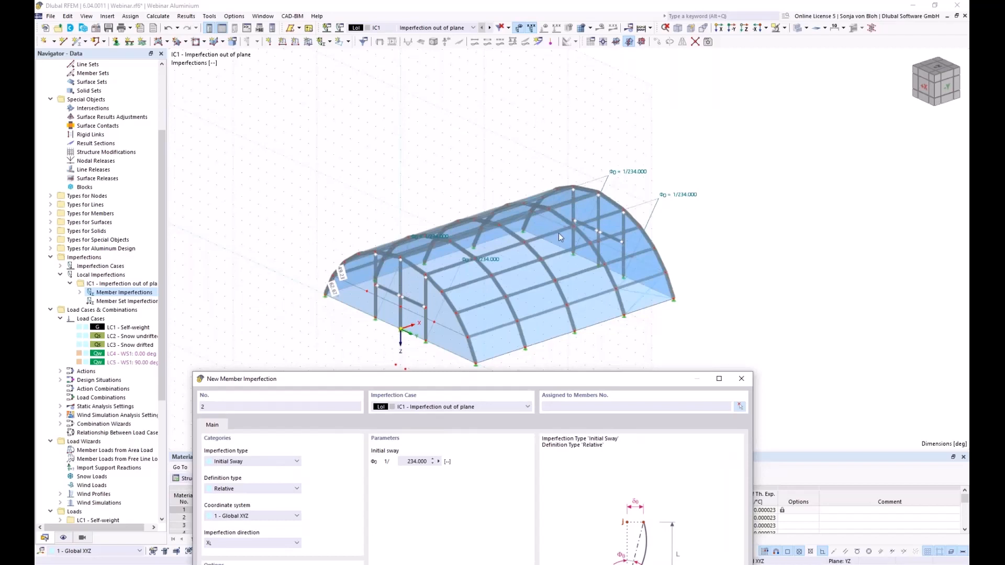
left_click_drag(402, 462, 451, 461)
type("245")
- Assign imperfection 2 to members 127 and 132 and apply it
left_click(740, 406)
left_click(399, 297)
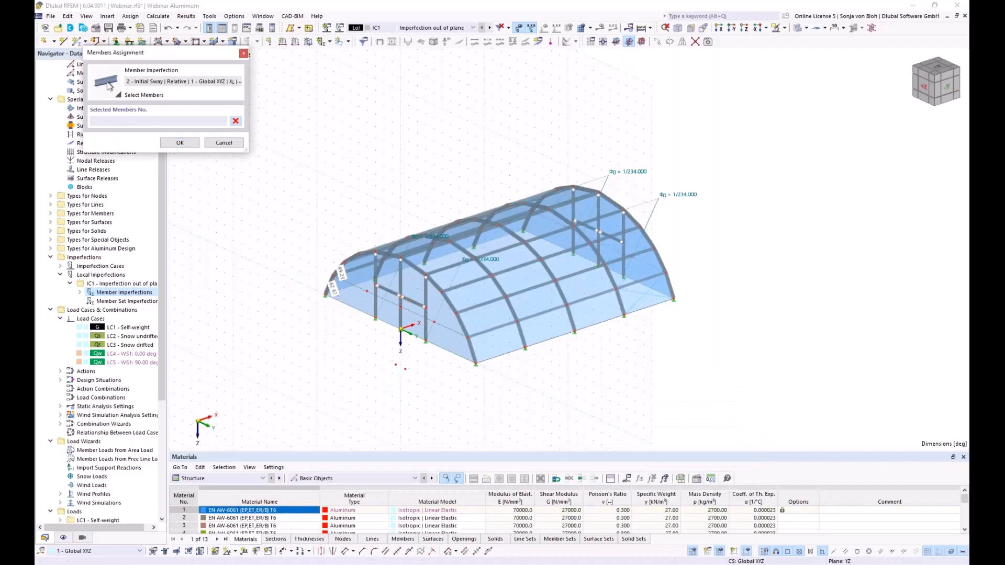
left_click(400, 287)
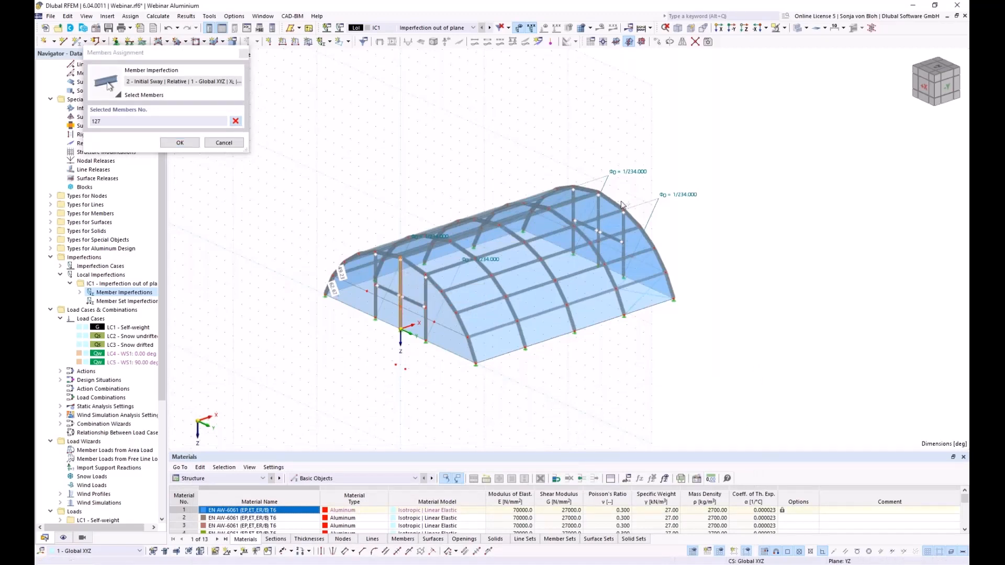
scroll(622, 204, "up", 2)
left_click(591, 209)
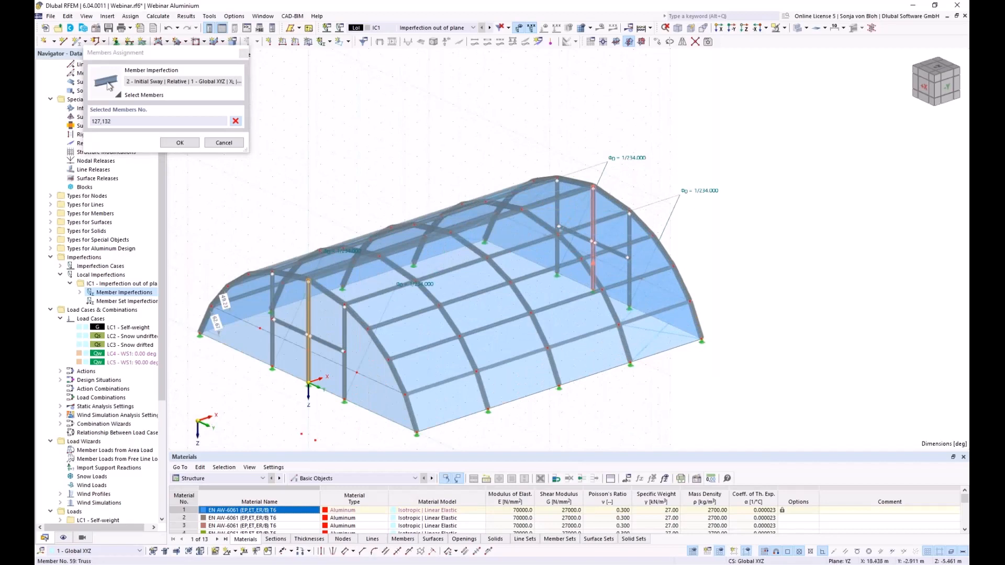
left_click(180, 143)
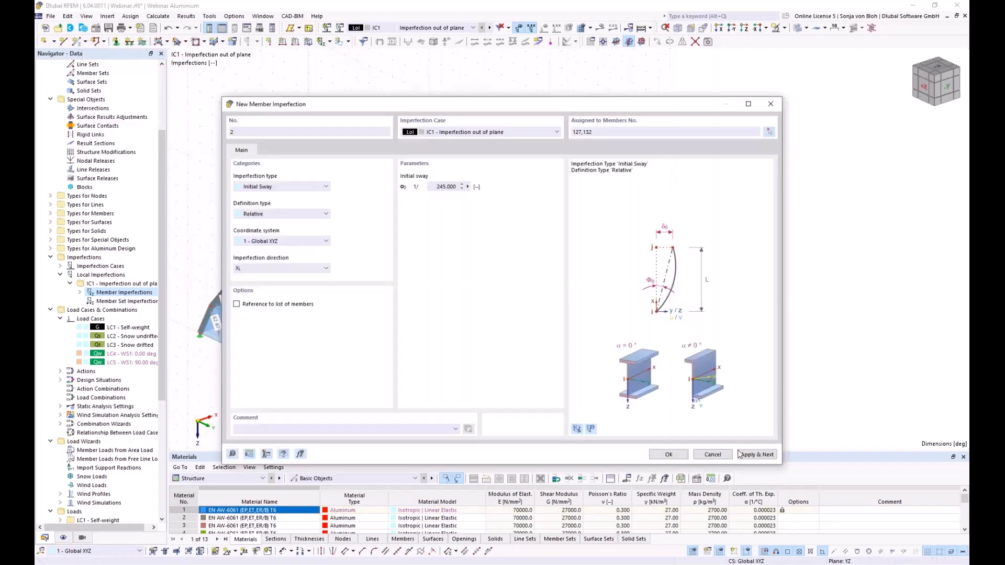
left_click(739, 454)
left_click_drag(334, 111, 272, 156)
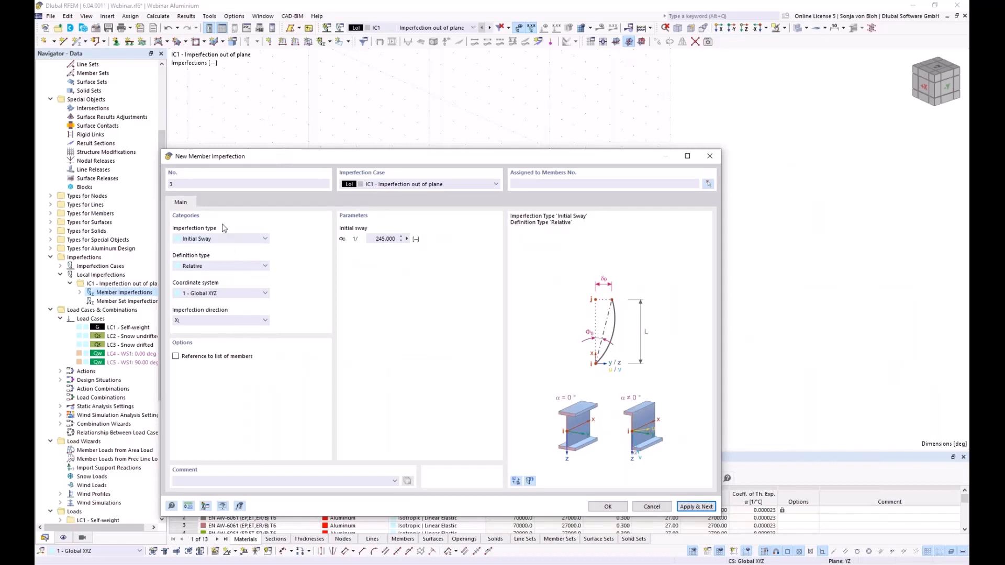
- Define an absolute 125 mm initial bow referenced to a list of members
left_click(211, 239)
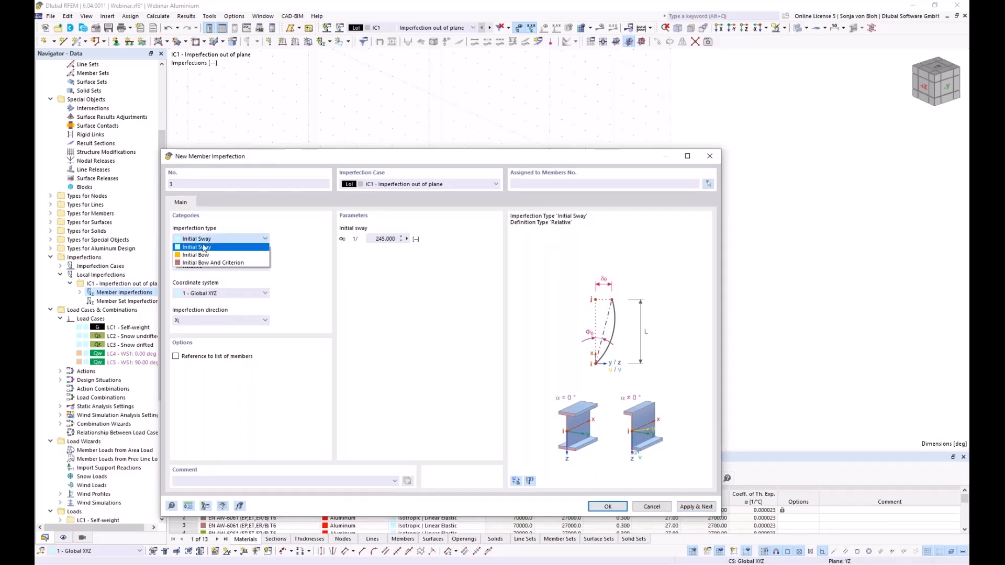
left_click(196, 255)
left_click(219, 268)
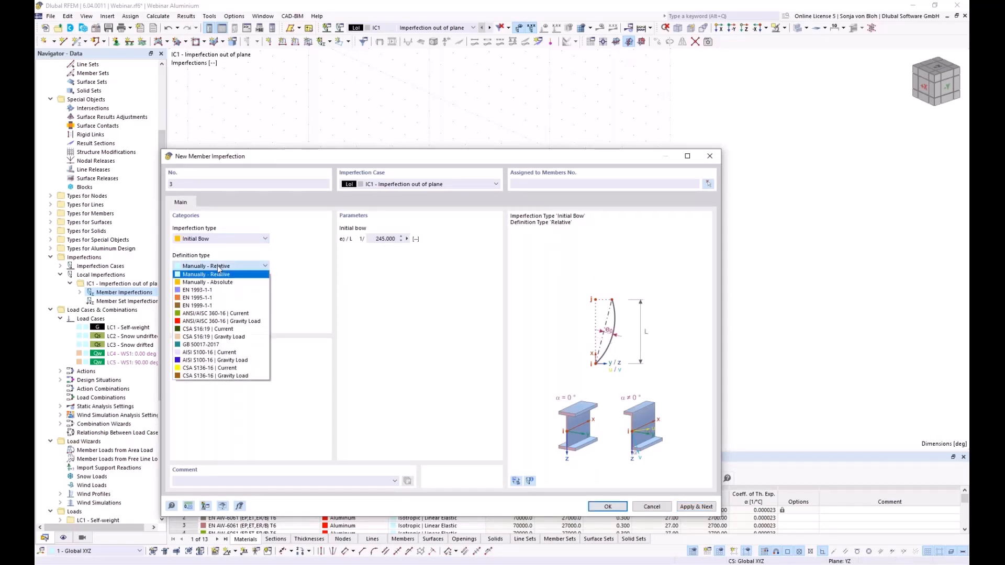
left_click(208, 282)
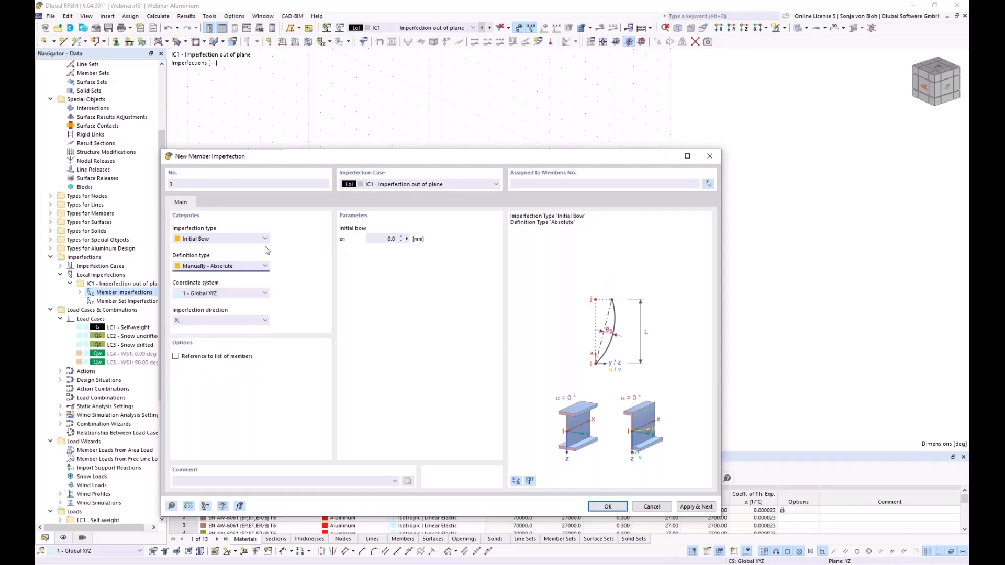
left_click(393, 239)
type("125")
left_click(175, 357)
- Assign the 125 mm bow to members 1-5 and 71-75 and apply imperfection 3
left_click(710, 184)
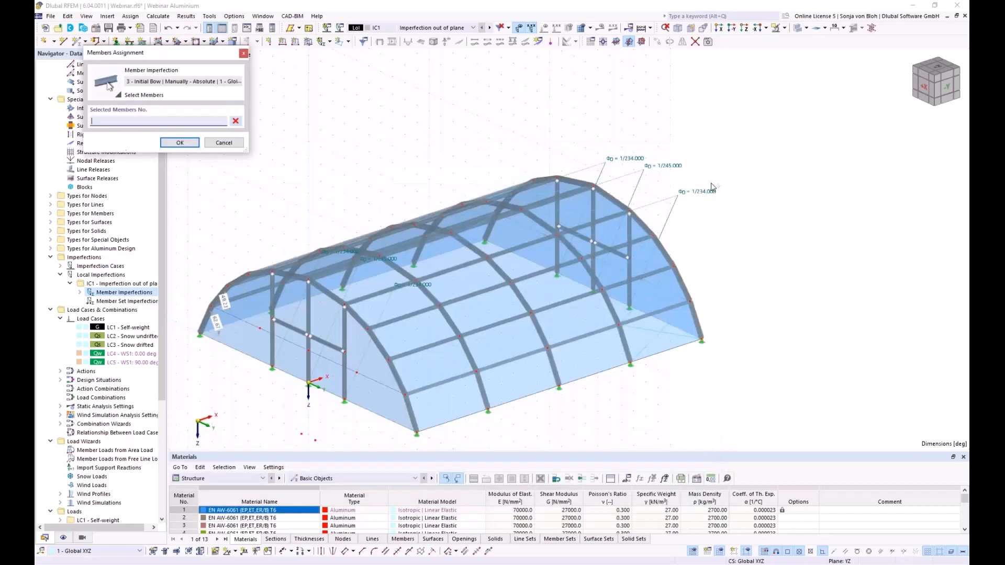
middle_click_drag(522, 429, 509, 435)
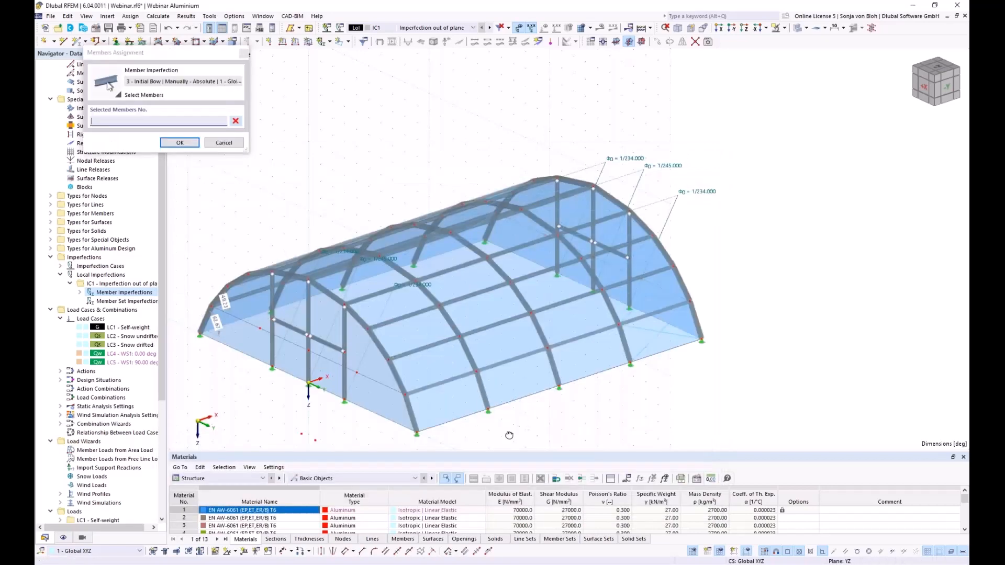
left_click_drag(232, 196, 314, 403)
middle_click_drag(271, 399, 441, 406, "ctrl")
left_click_drag(525, 397, 397, 318)
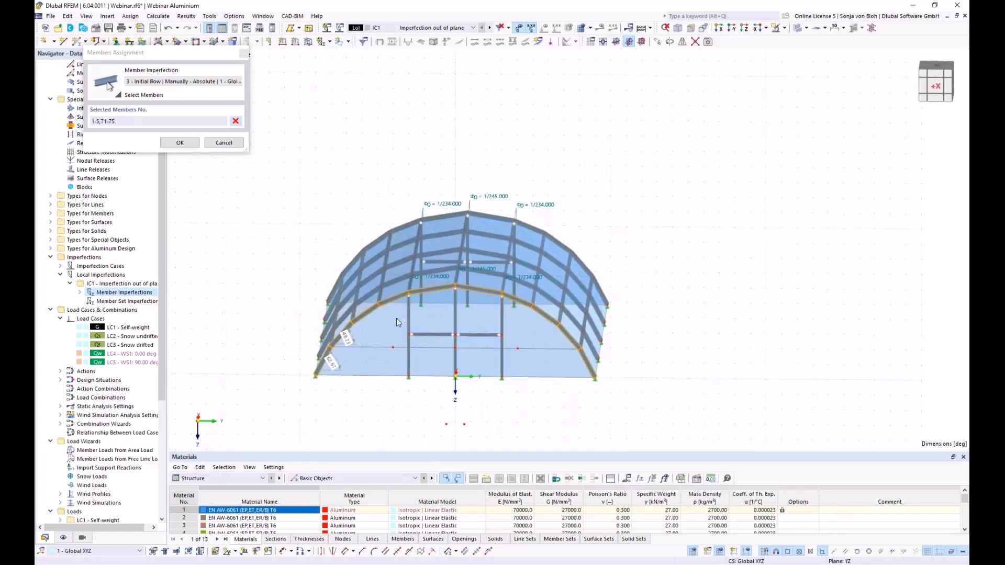
left_click(179, 143)
left_click(757, 456)
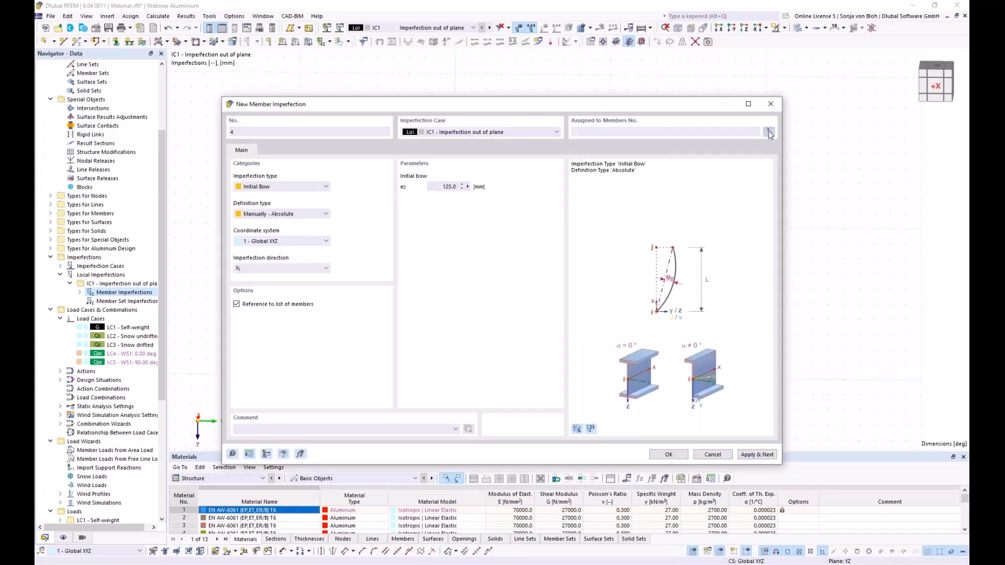
- Add 125 mm bow imperfections 4, 5 and 6 on the second, middle and right arch frames
left_click(769, 132)
middle_click_drag(628, 400, 494, 330, "ctrl")
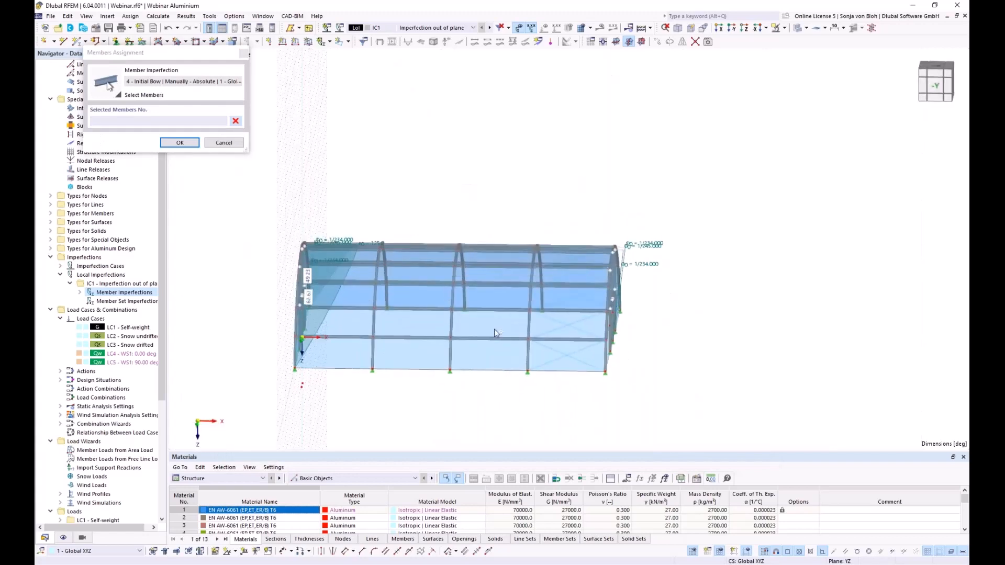
left_click_drag(360, 197, 409, 407)
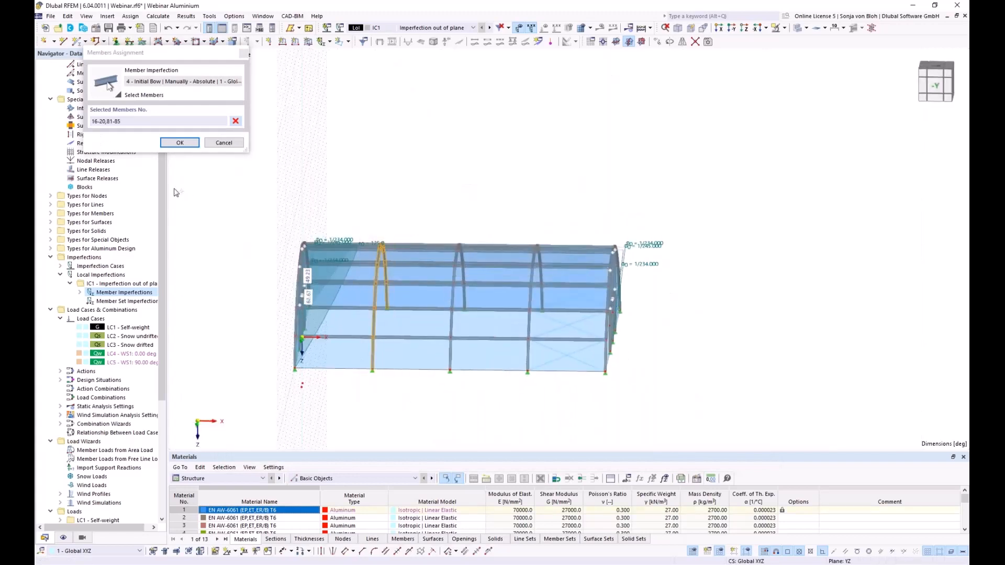
left_click(180, 142)
left_click(753, 454)
left_click(770, 132)
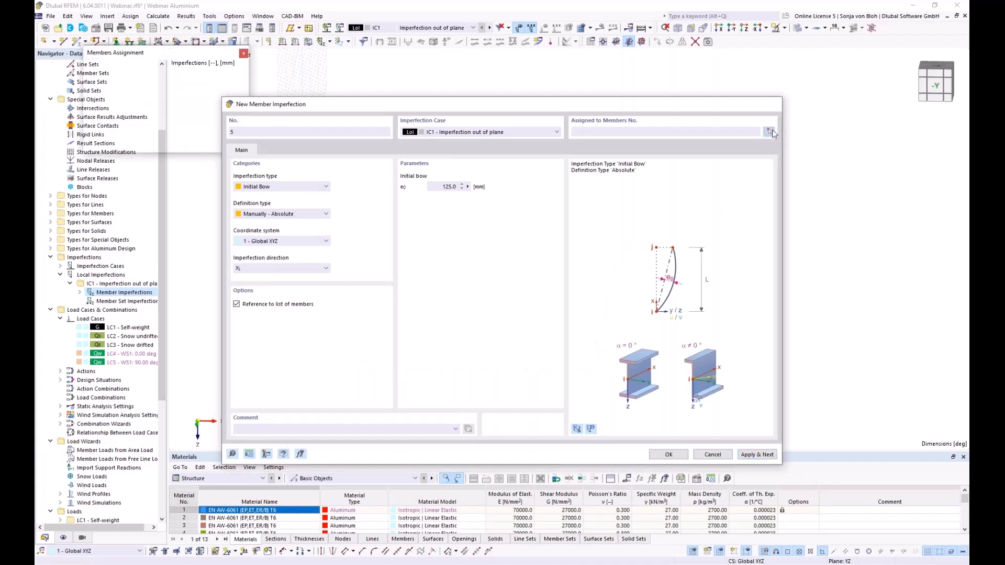
left_click_drag(444, 209, 476, 411)
left_click(180, 143)
left_click(758, 454)
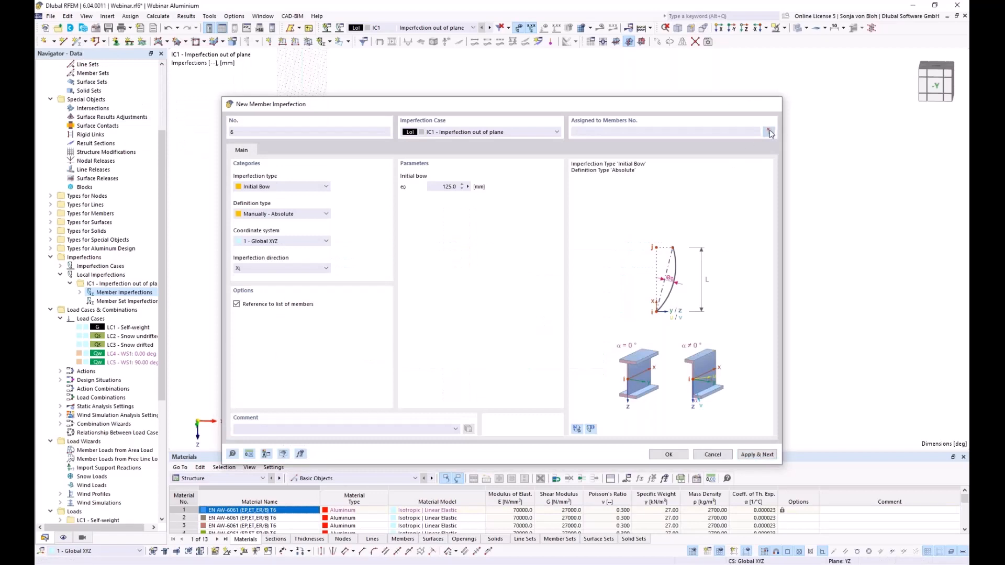
left_click(769, 132)
left_click_drag(522, 202, 558, 410)
left_click(180, 143)
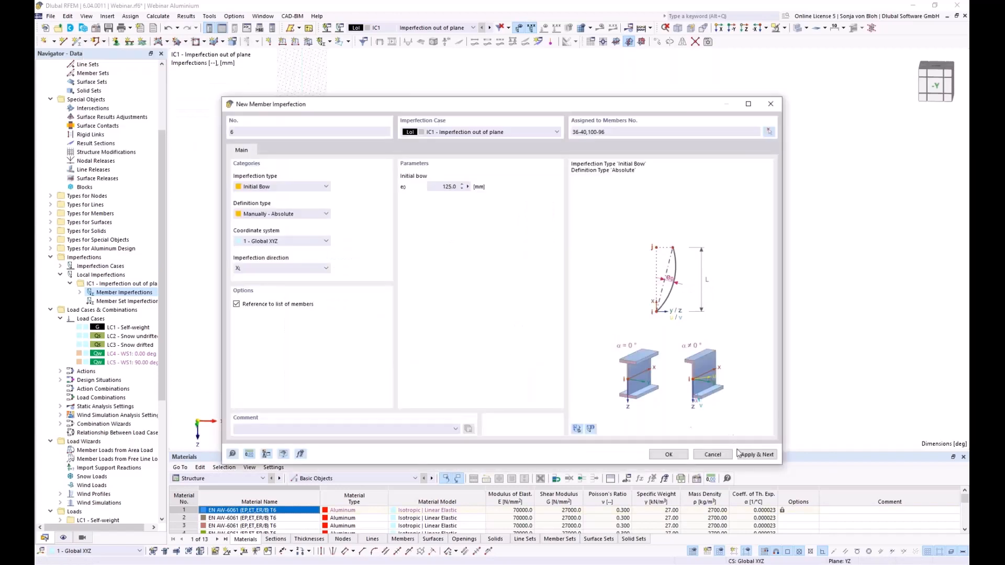
left_click(758, 454)
- Add bow imperfection 7 on end-frame members 51-55 and 110-106 and finish
left_click(769, 132)
left_click_drag(606, 195, 682, 405)
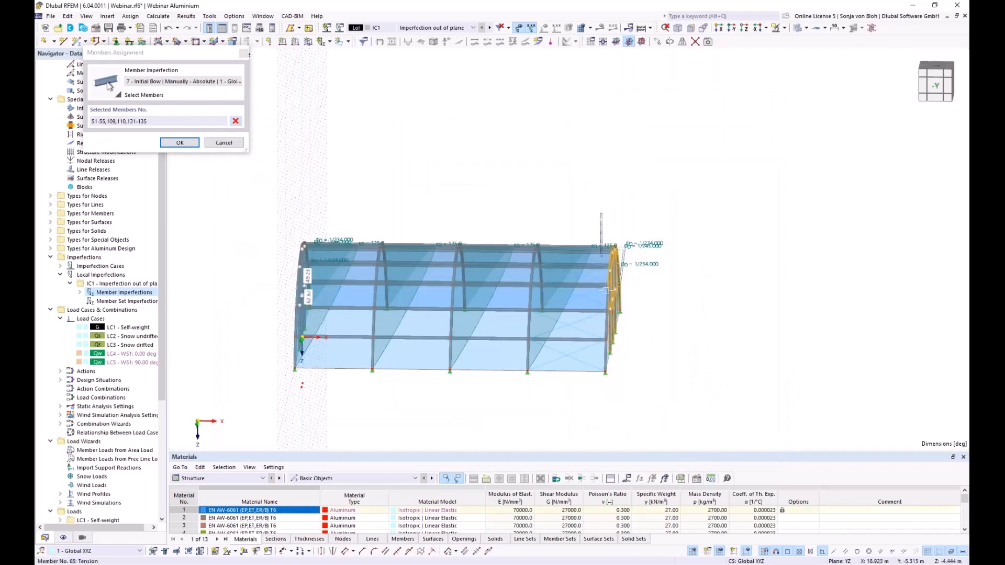
middle_click_drag(681, 403, 508, 398, "ctrl")
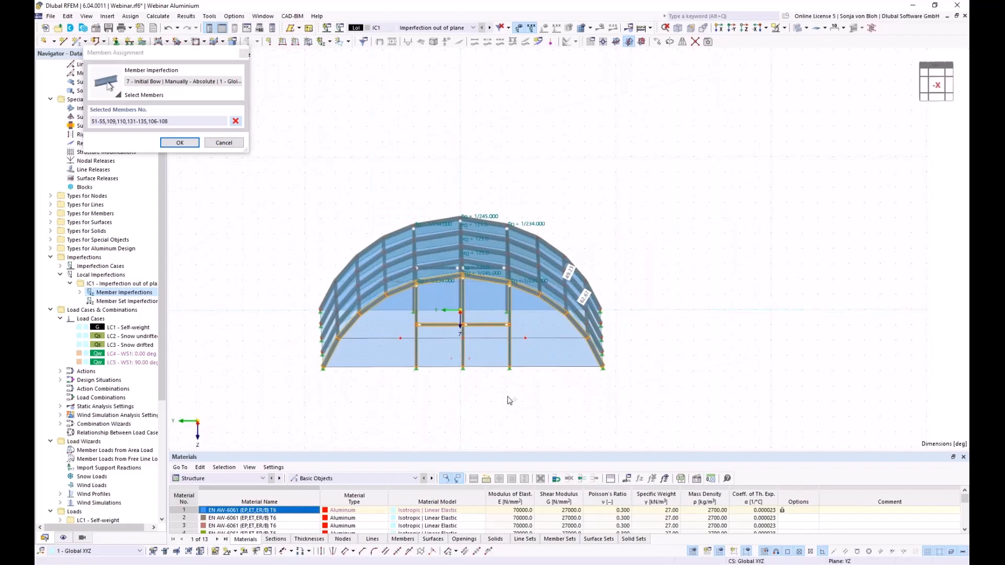
left_click_drag(518, 388, 405, 316)
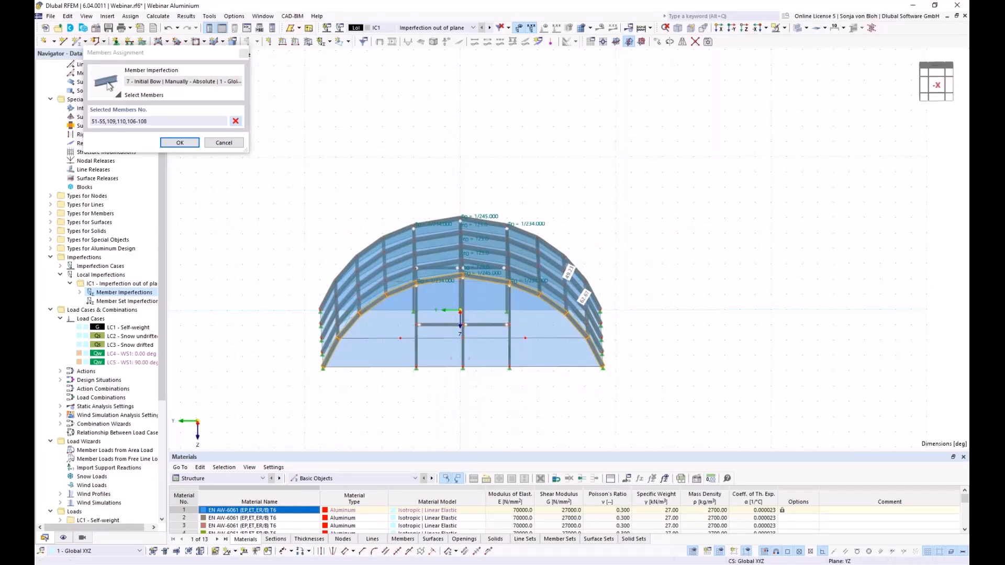
left_click(179, 142)
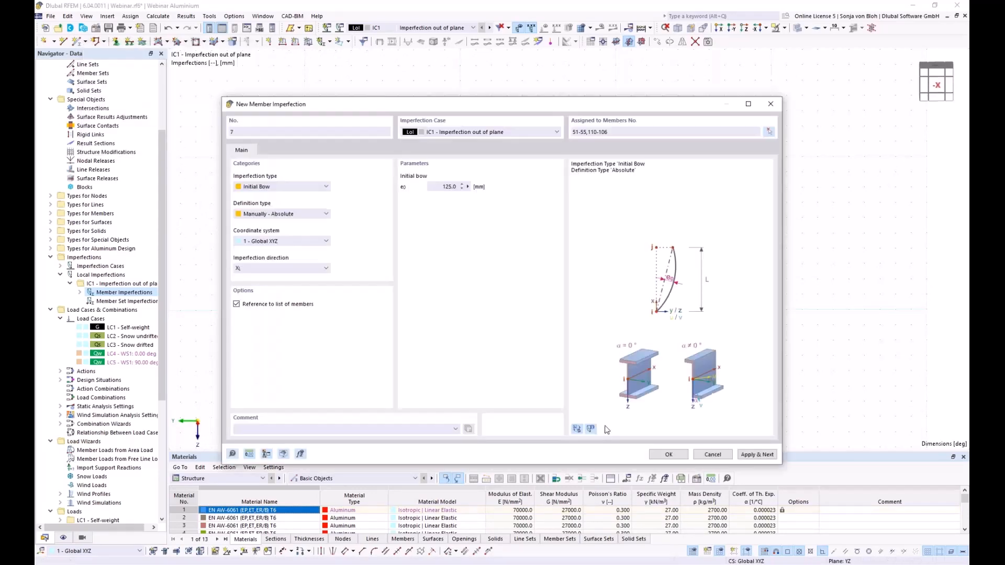
left_click(668, 454)
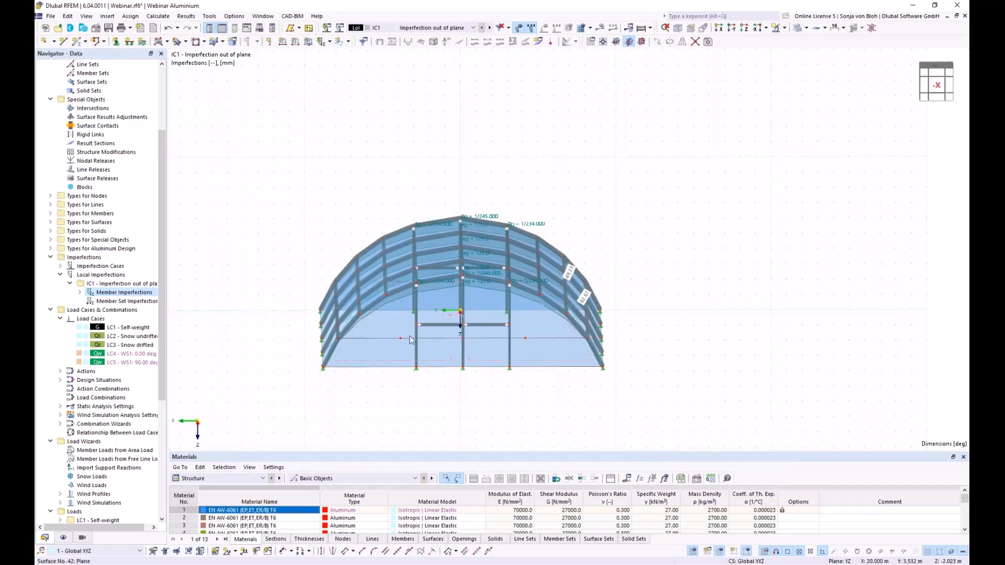
middle_click_drag(438, 348, 480, 411, "ctrl")
middle_click_drag(491, 399, 551, 373)
middle_click_drag(406, 398, 409, 397)
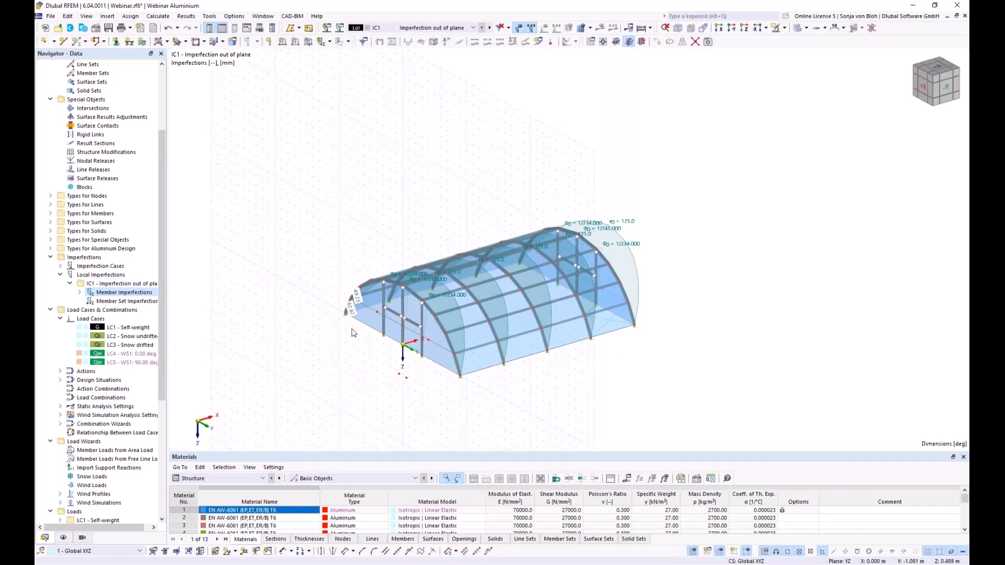
- Create imperfection case IC2 'Imperfection in plane' of local imperfections
right_click(114, 267)
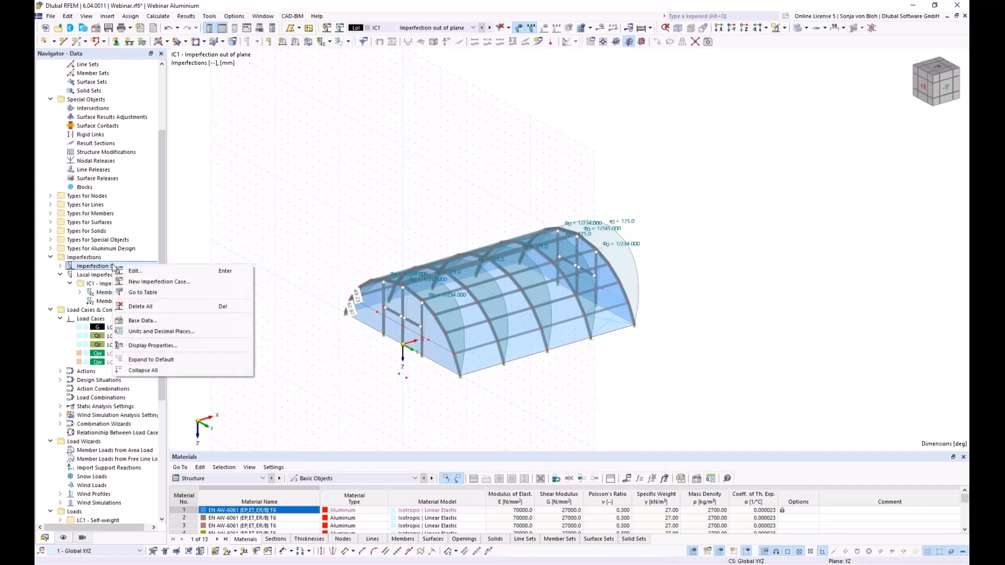
left_click(142, 281)
type("Imperfection in plane")
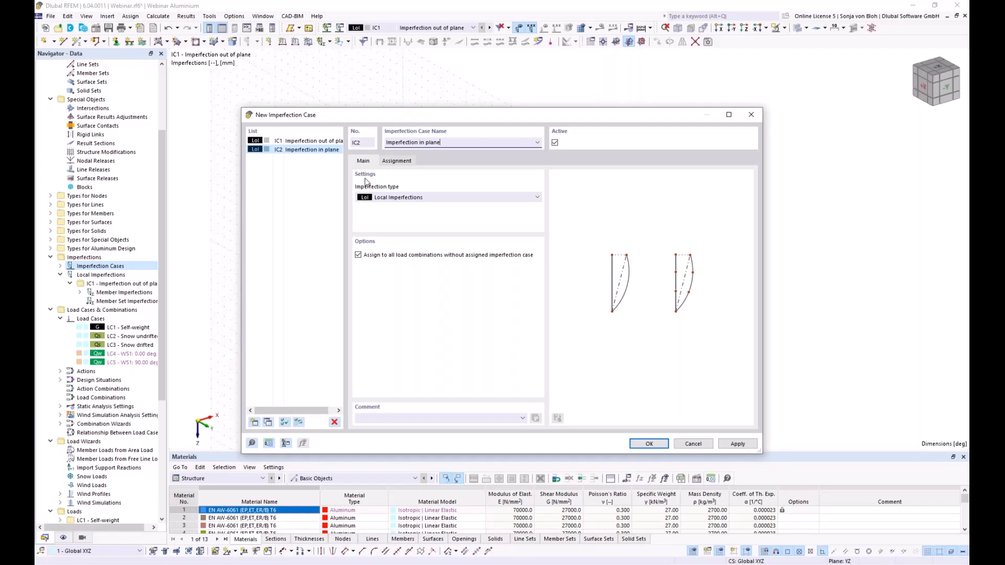
left_click(648, 444)
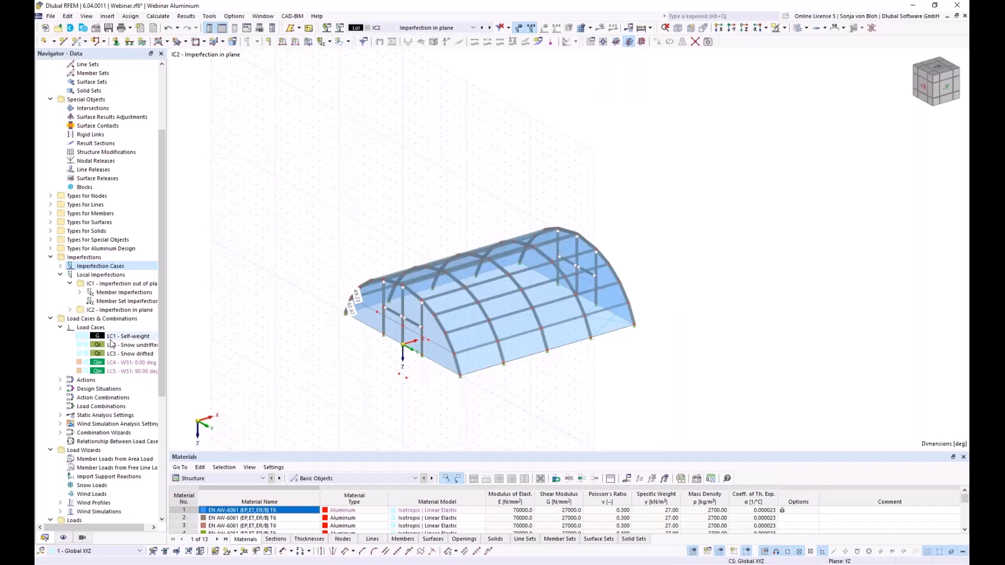
- Under IC2, begin a member imperfection with relative sway 1/234 in Global XYZ
left_click(70, 311)
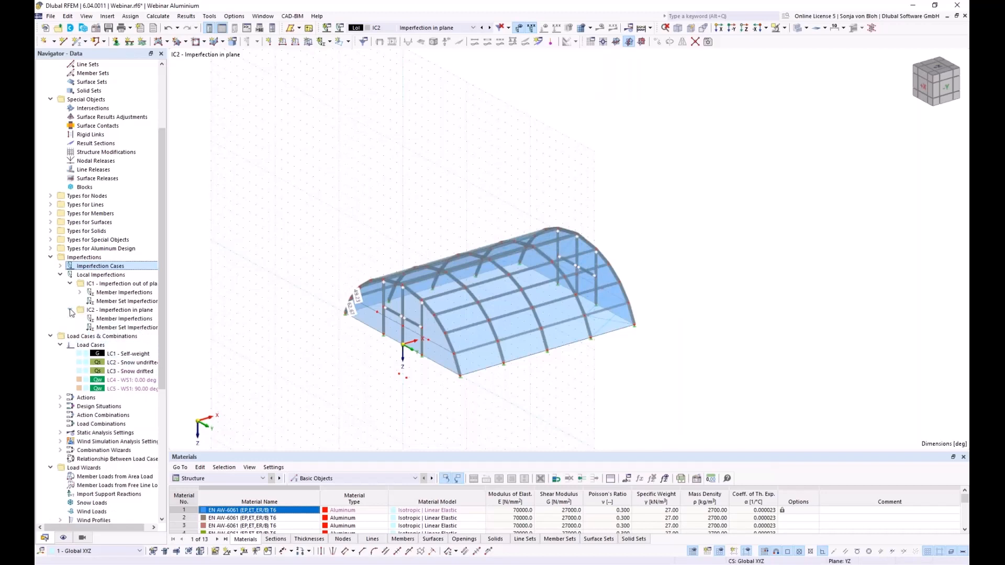
right_click(130, 319)
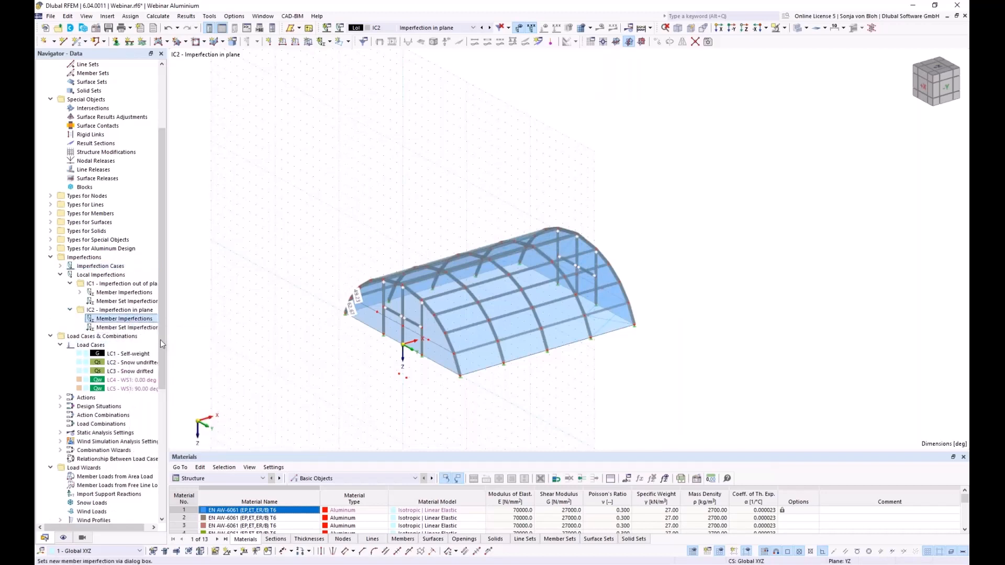
left_click(157, 337)
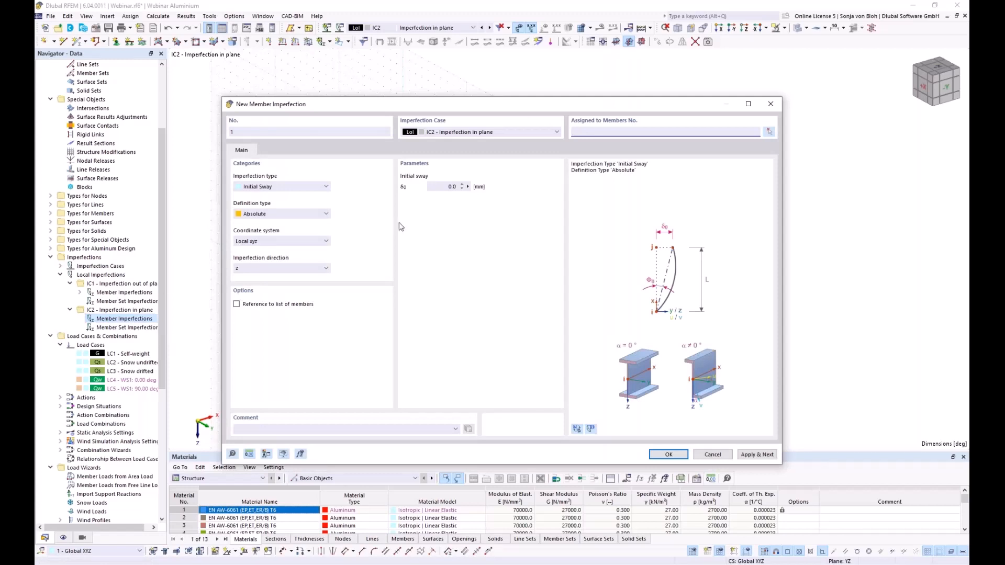
left_click(304, 215)
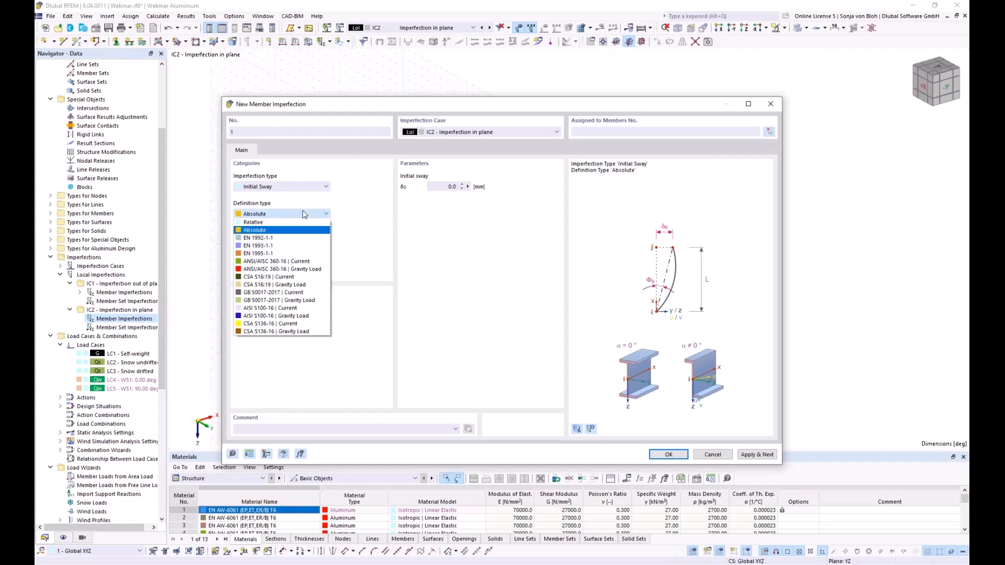
left_click(279, 225)
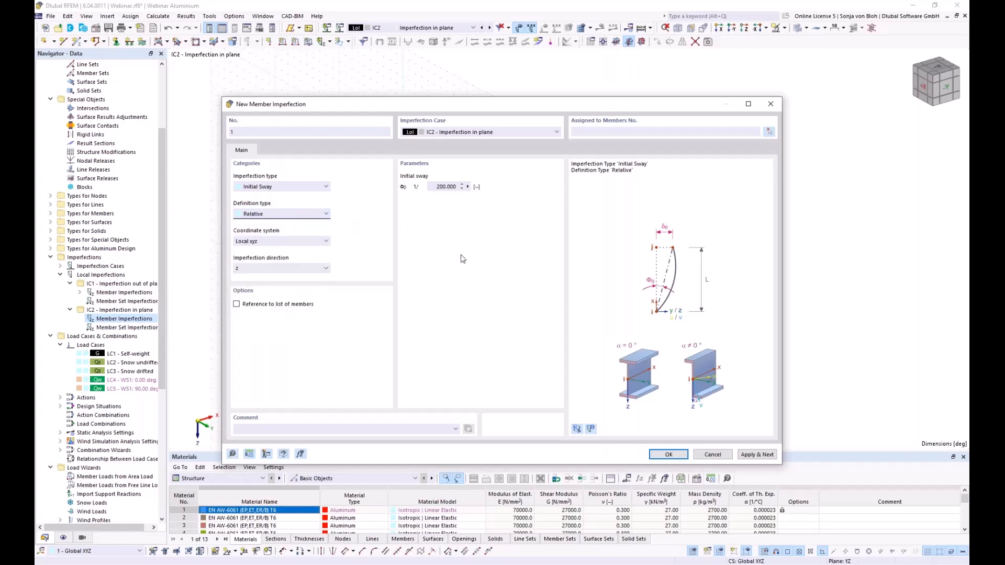
left_click_drag(436, 187, 501, 191)
type("234")
left_click(279, 240)
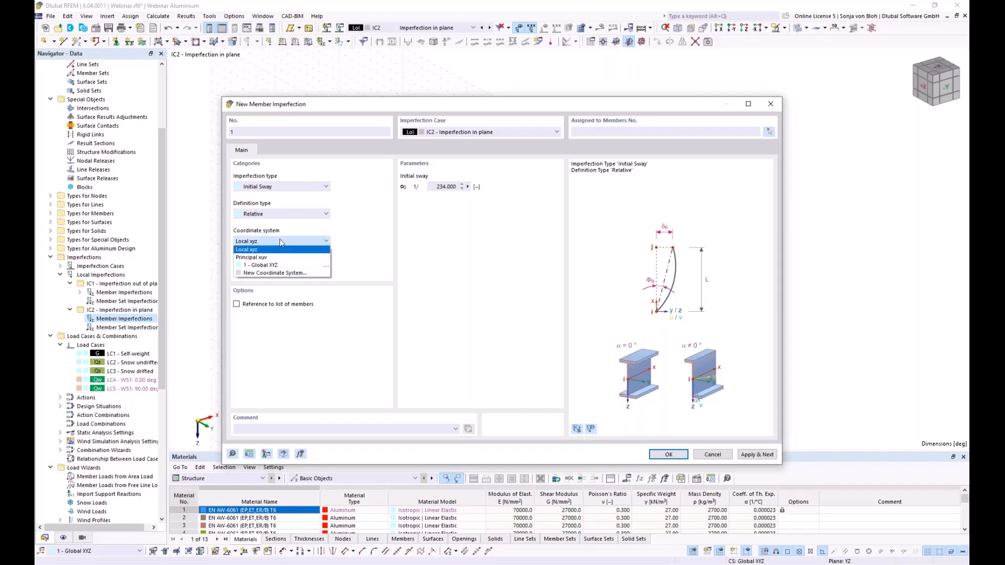
left_click(271, 265)
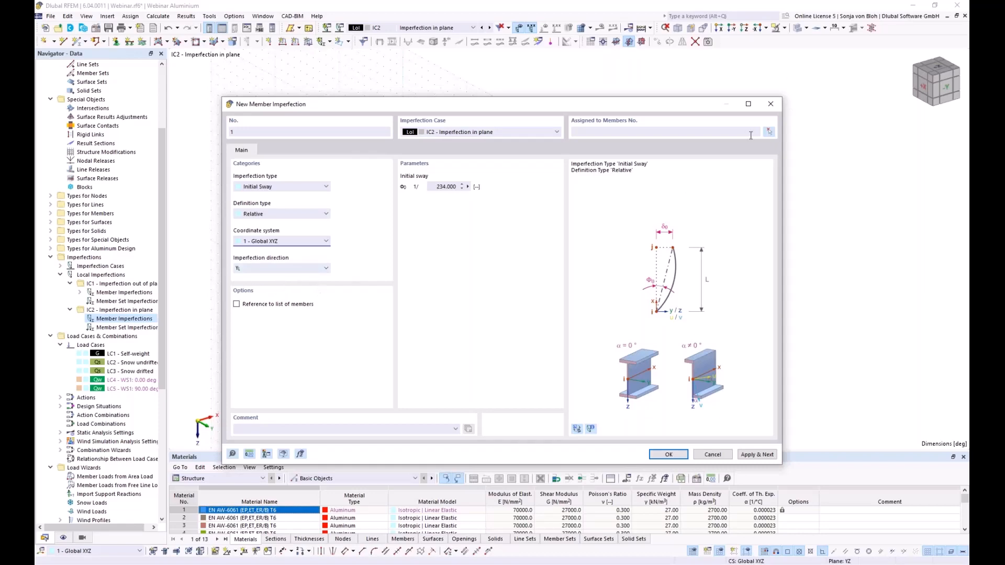
- Assign the 1/234 sway to columns 126, 128, 131 and 133 and apply it
left_click(769, 131)
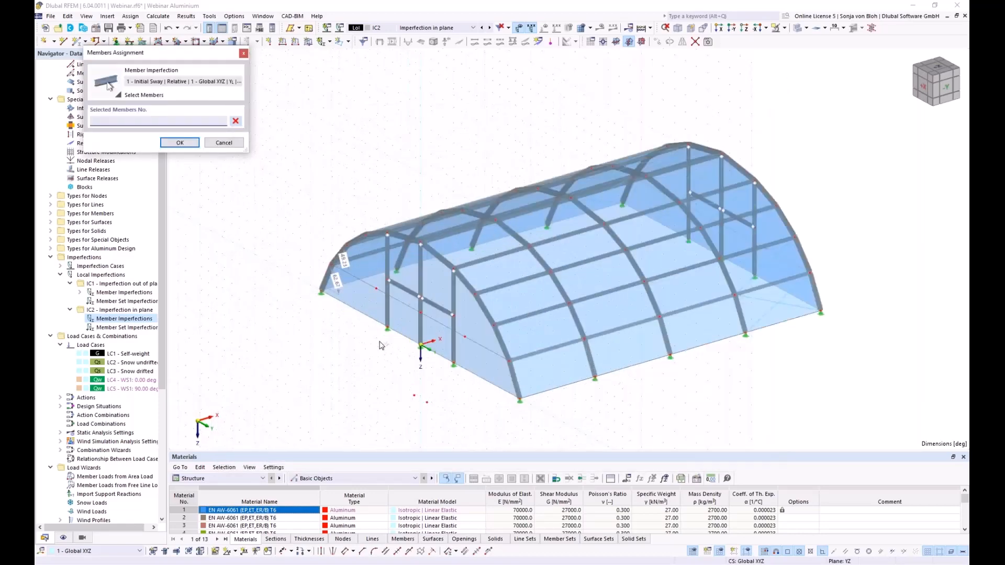
scroll(381, 346, "up", 1)
left_click(389, 303)
left_click(469, 314)
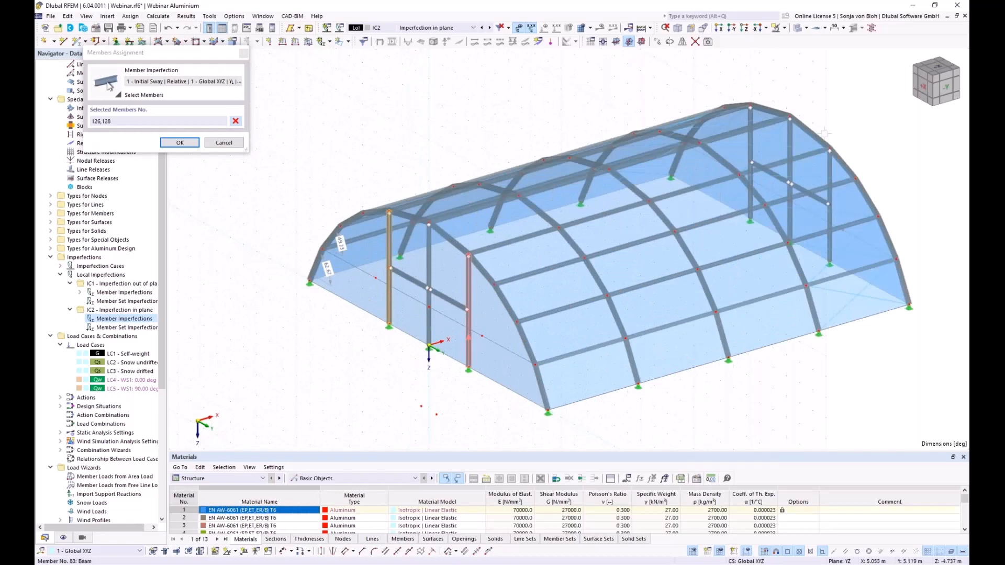
left_click(751, 157)
left_click(829, 199)
left_click(176, 143)
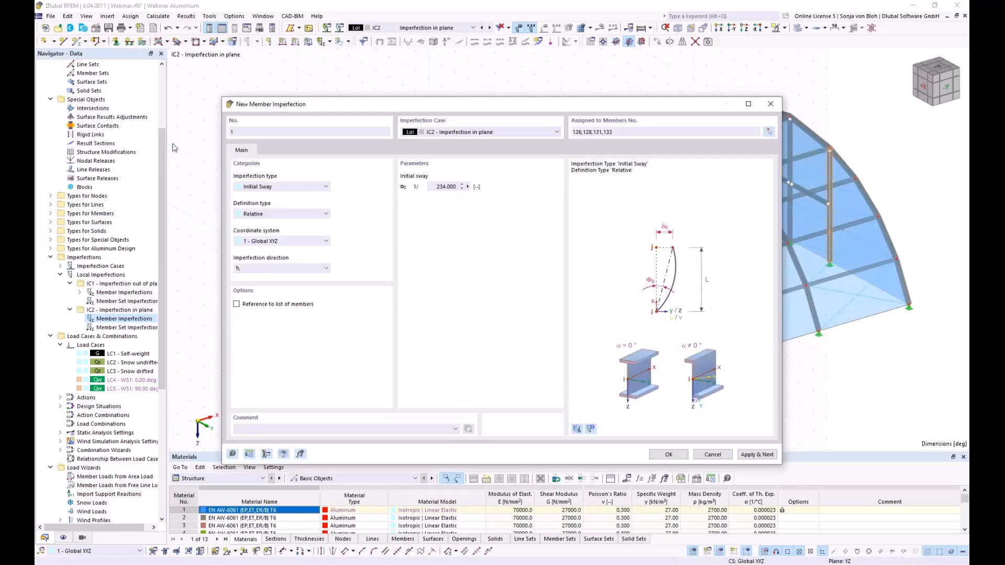
left_click(757, 454)
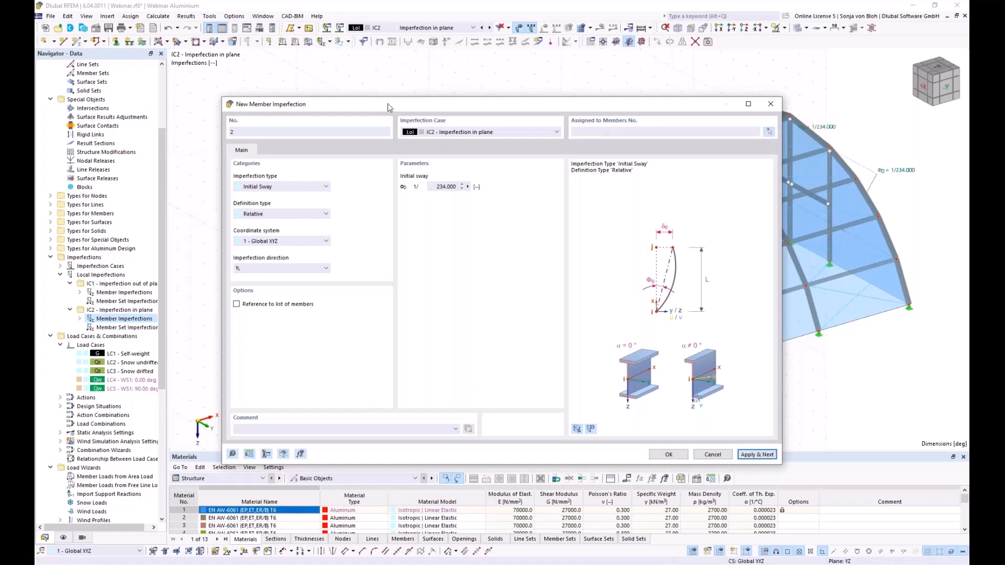
- Add sway imperfection 2 of 1/245 on columns 127 and 132
left_click(430, 186)
type("245")
left_click(769, 132)
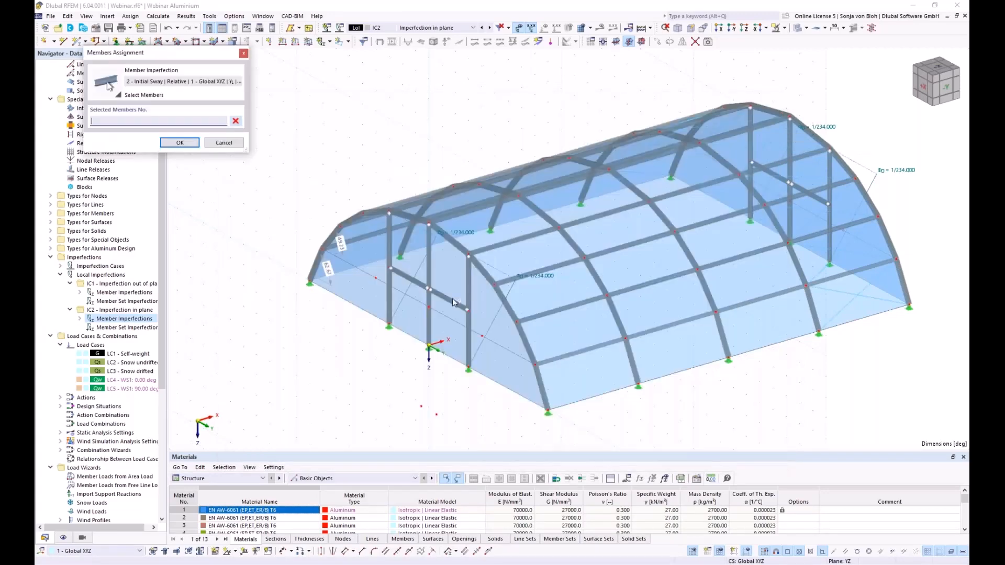
left_click(429, 312)
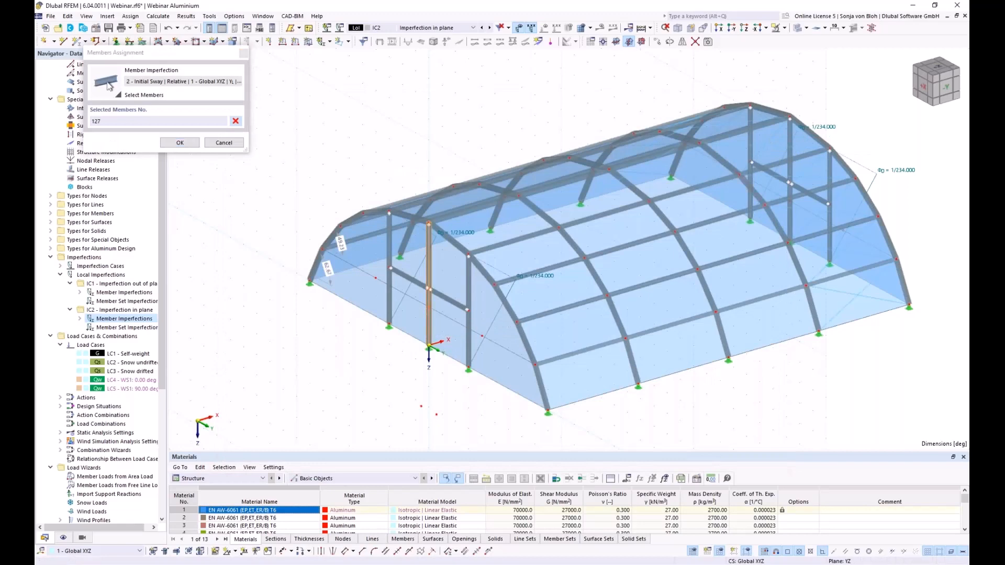
left_click(790, 138)
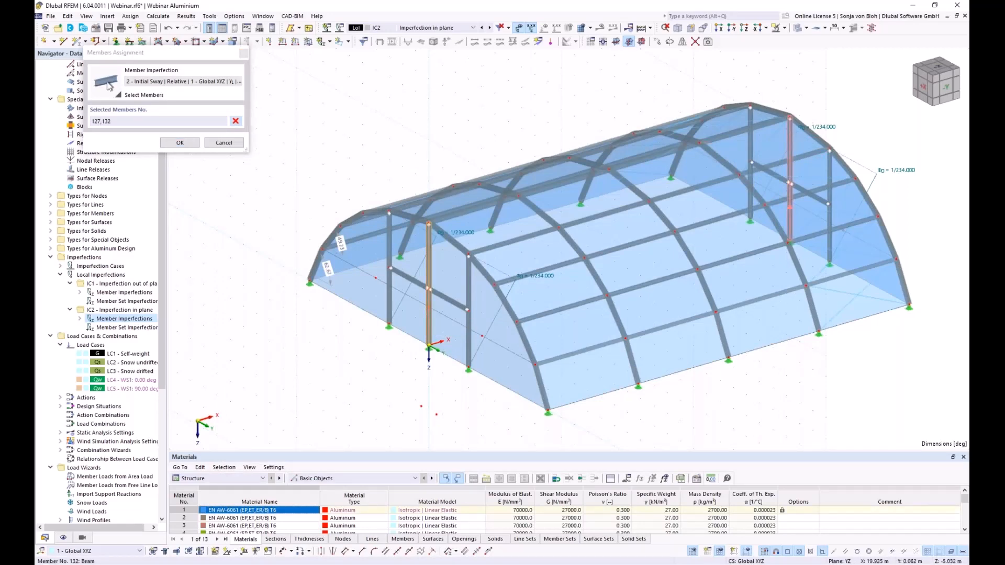
left_click(178, 143)
left_click(756, 454)
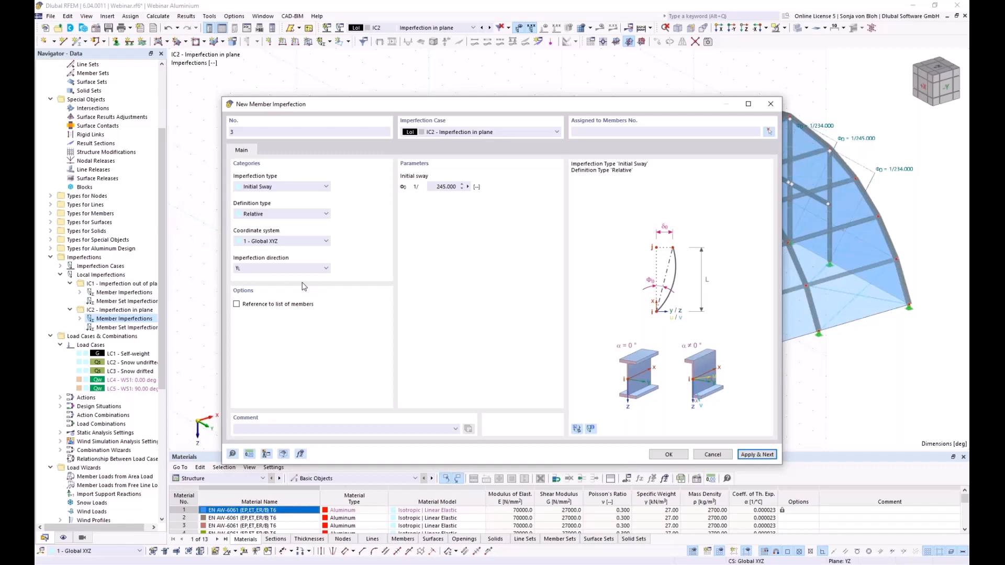
- Define an absolute 47 mm initial bow in local coordinates, referenced to a member list
left_click(282, 185)
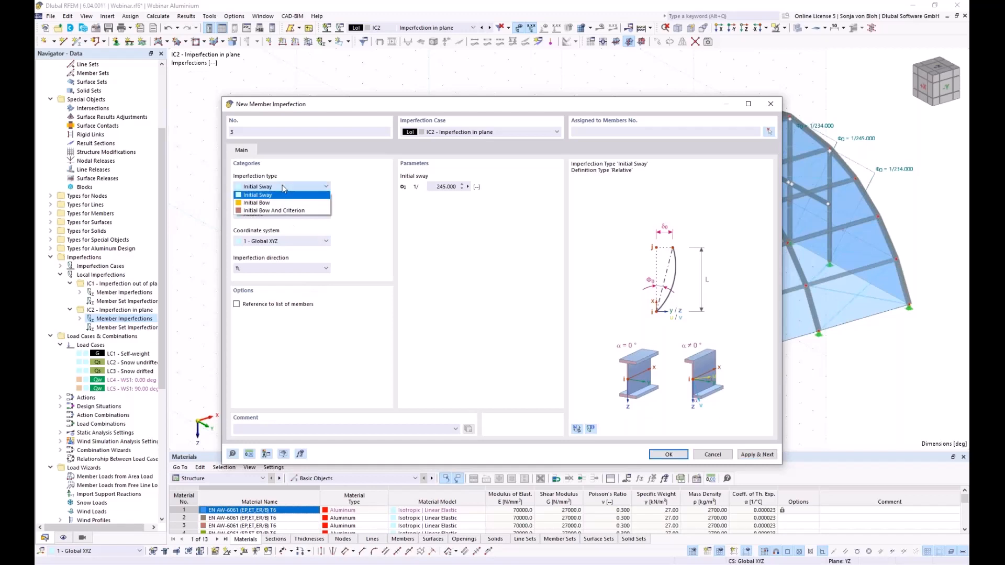
left_click(257, 202)
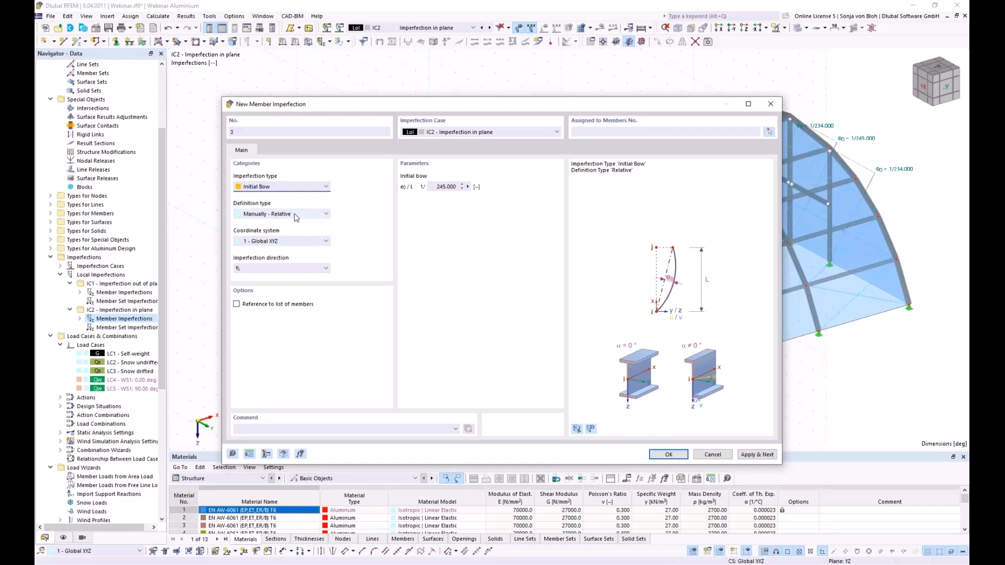
left_click(274, 214)
left_click(273, 230)
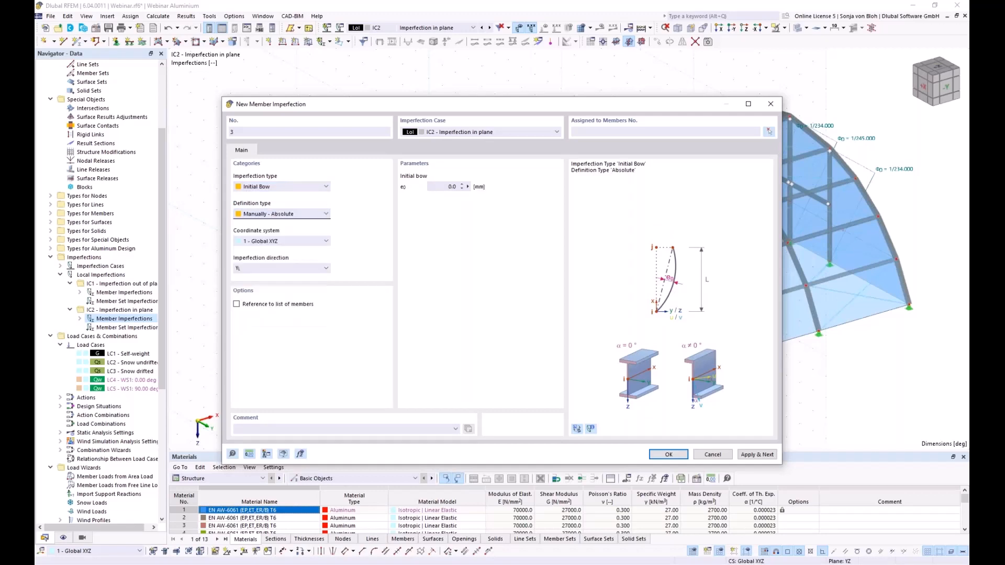
left_click_drag(439, 187, 503, 188)
type("47")
left_click(311, 241)
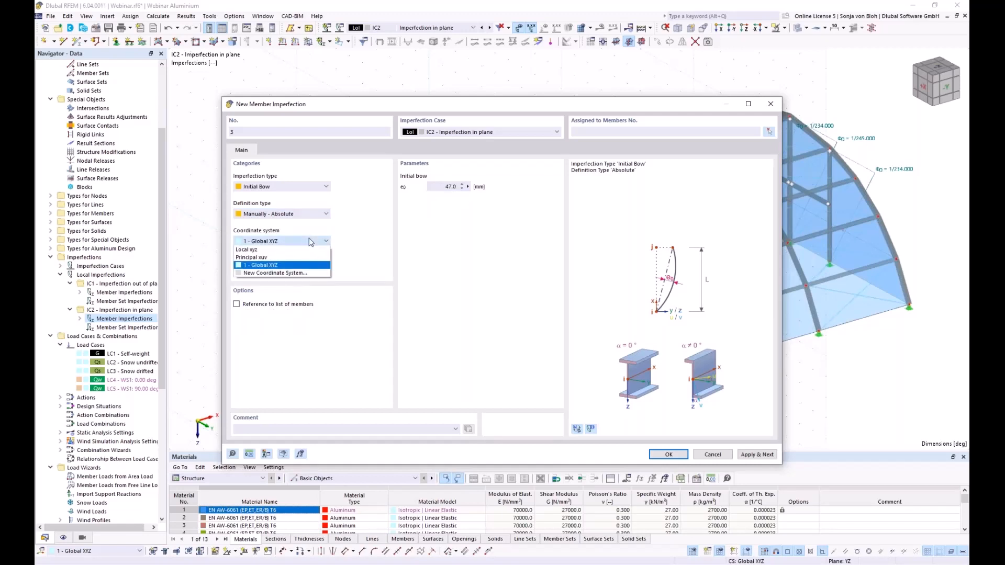
left_click(256, 250)
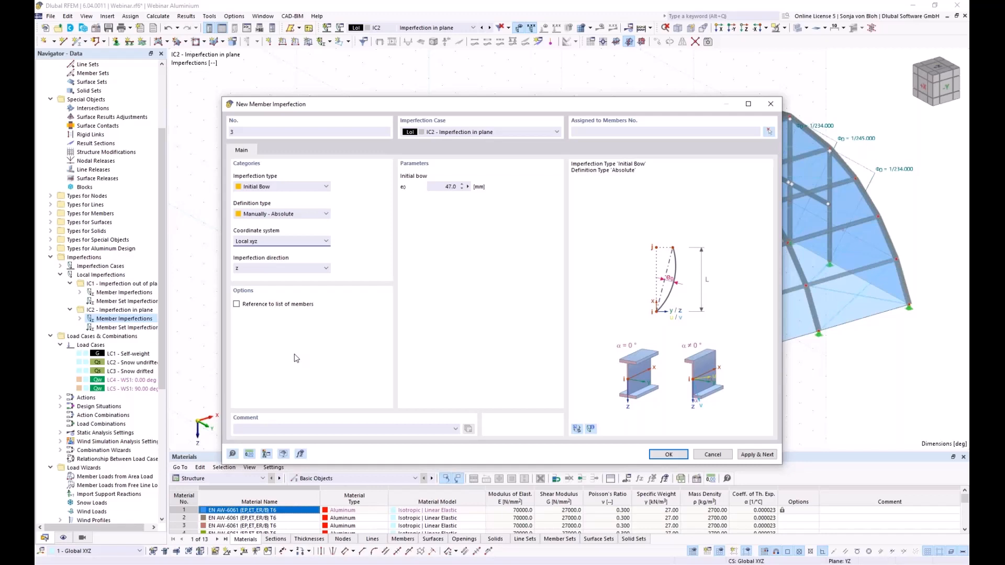
left_click(237, 305)
- Apply the 47 mm bow in local z to arch members 1-5 as imperfection 3
left_click(769, 134)
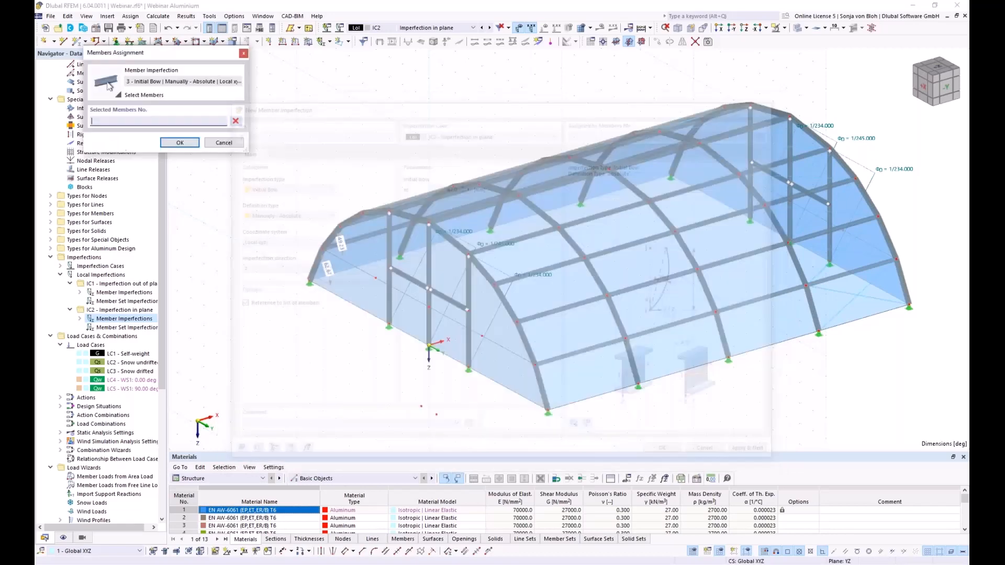
middle_click_drag(349, 367, 405, 367, "ctrl")
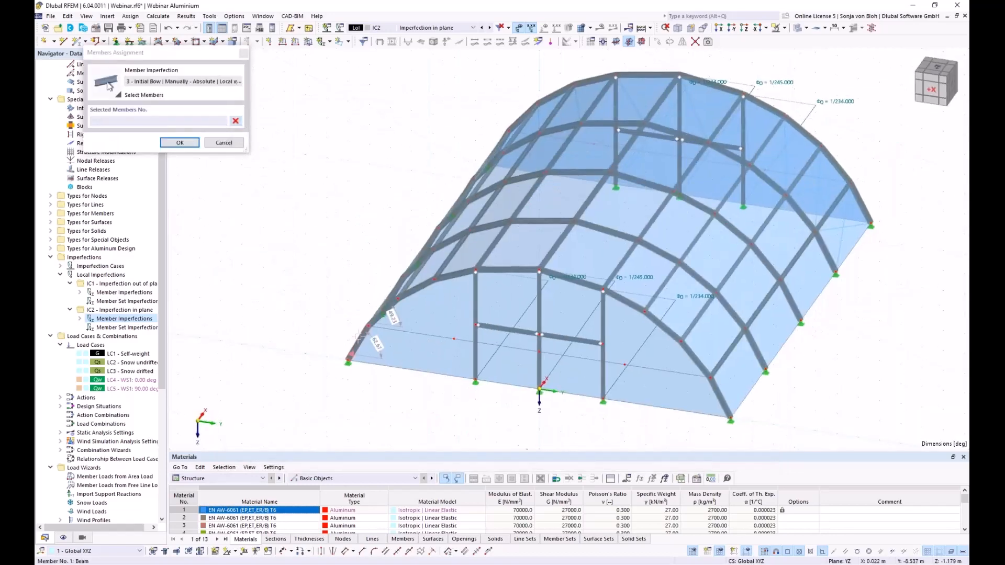
left_click(358, 336)
left_click(386, 309)
left_click(414, 290)
left_click(442, 280)
left_click(506, 269)
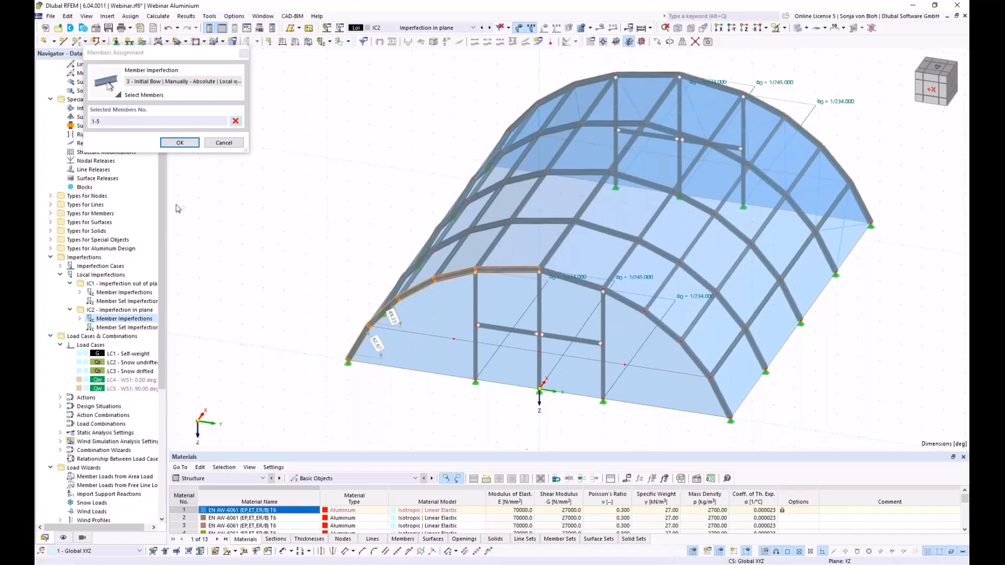
left_click(181, 143)
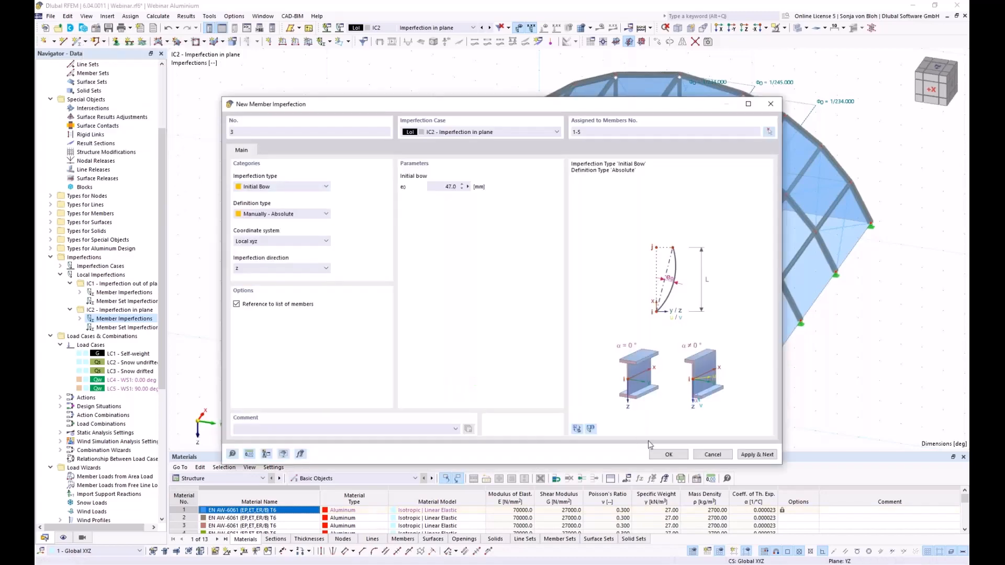
left_click(757, 454)
- Add bow imperfection 4 in local -z on arch members 75-71 and close the editor
left_click(274, 269)
left_click(276, 289)
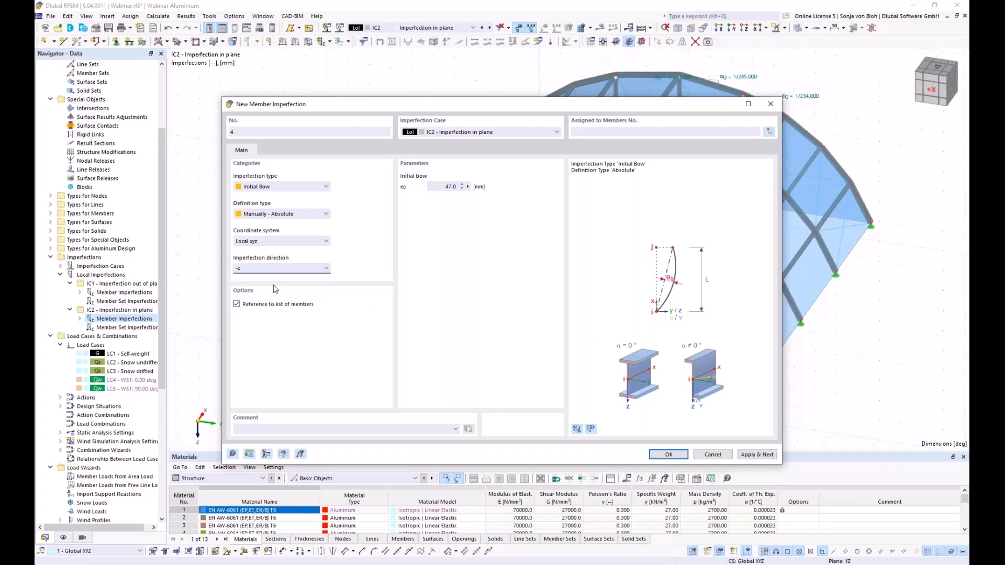
left_click(771, 131)
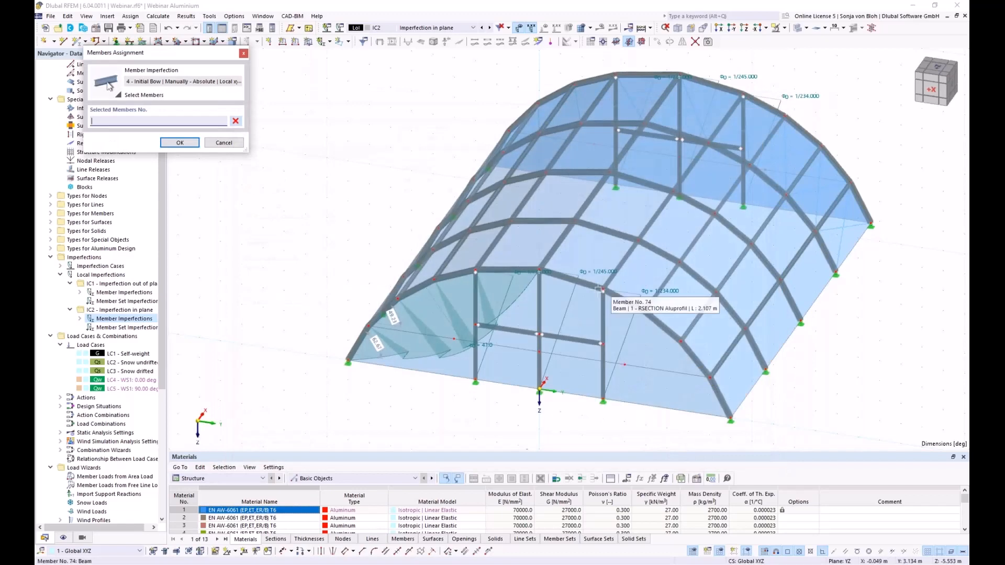
left_click(572, 279)
left_click(621, 300)
left_click(665, 331)
left_click(693, 358)
left_click(731, 402)
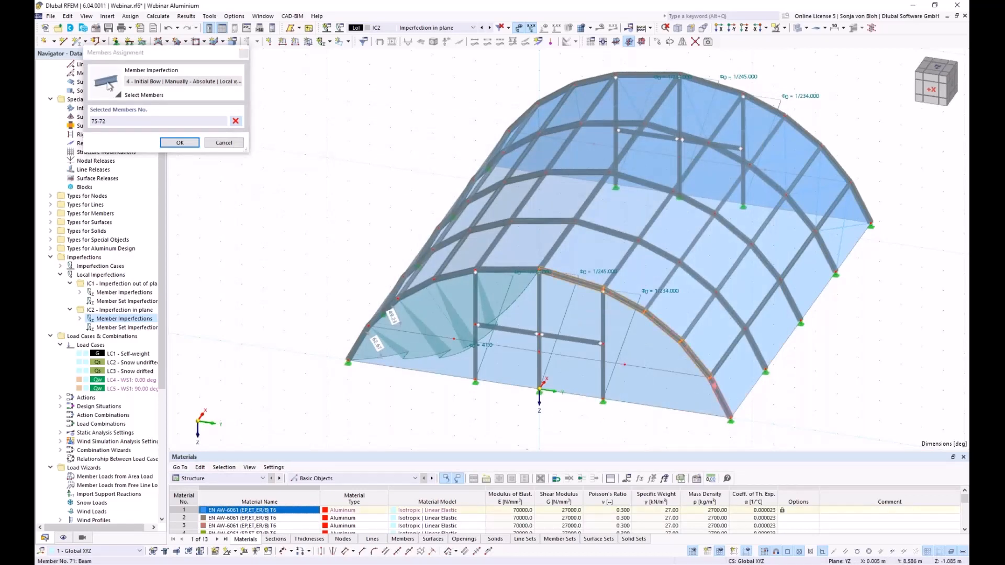
left_click(186, 144)
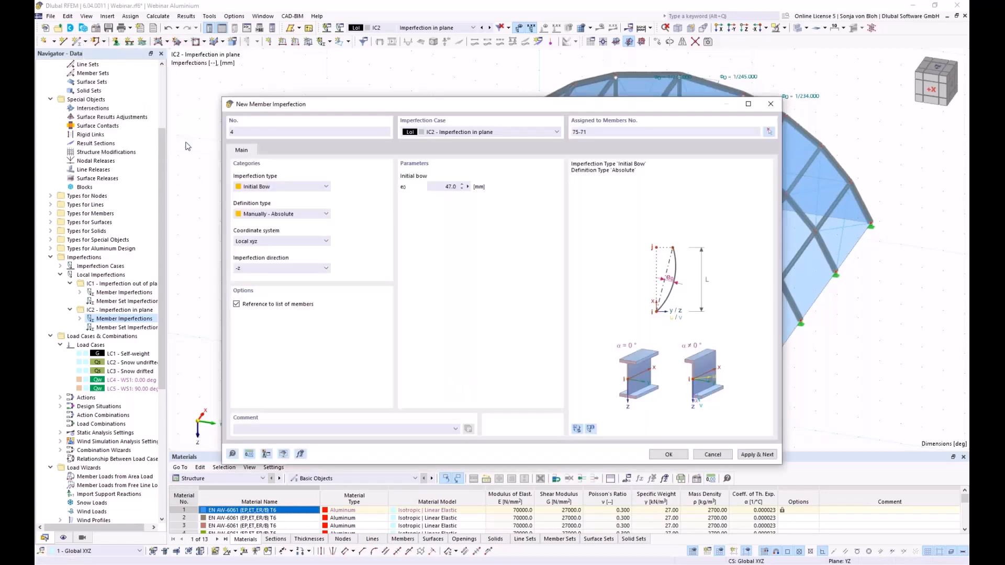
left_click(668, 454)
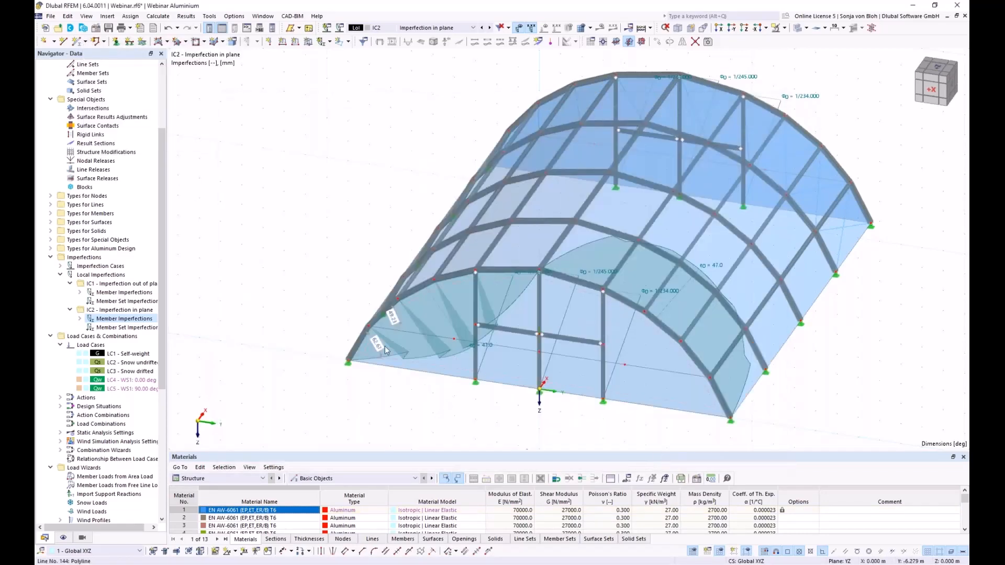
scroll(427, 404, "down", 2)
middle_click_drag(427, 404, 393, 355, "ctrl")
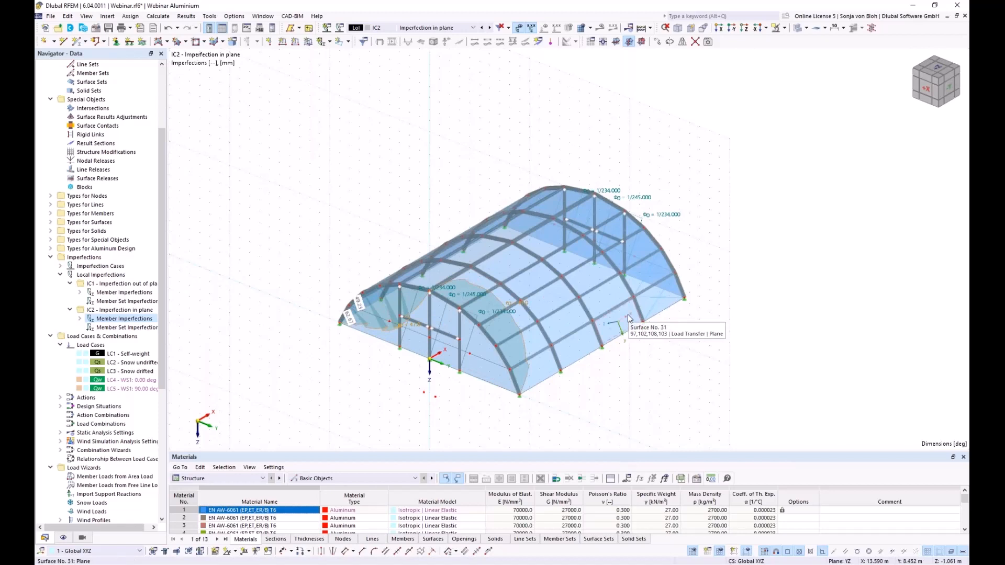
left_click(657, 42)
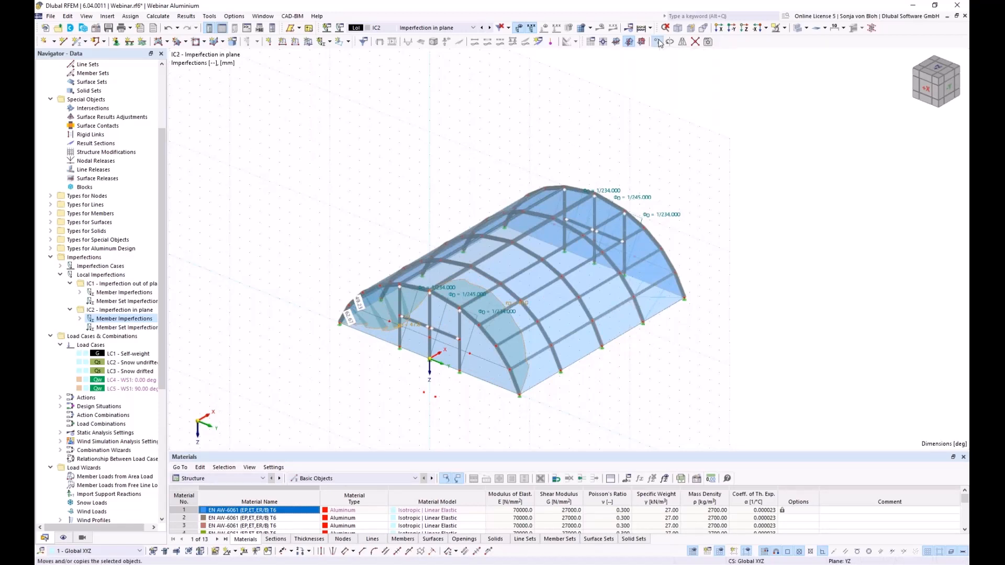
- Copy both bow imperfections 4 times along the hall at a 5 m node-to-node offset
left_click(470, 210)
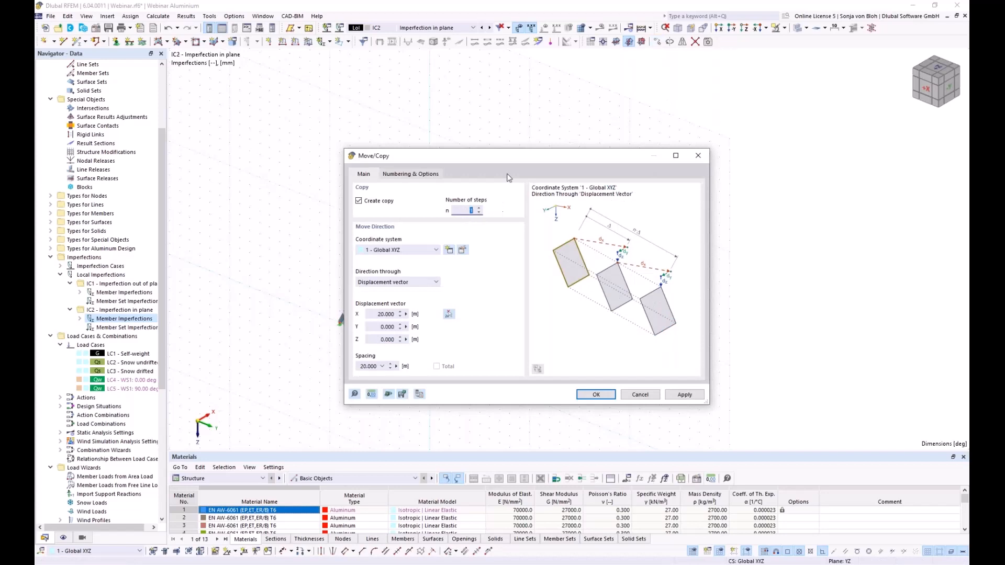
left_click_drag(510, 162, 278, 136)
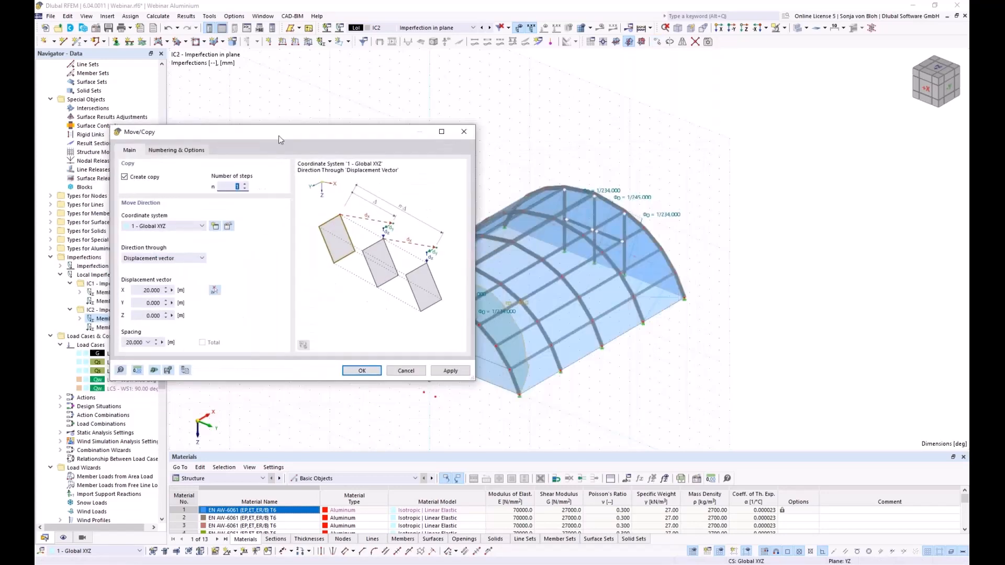
type("4")
left_click(214, 290)
scroll(535, 414, "up", 4)
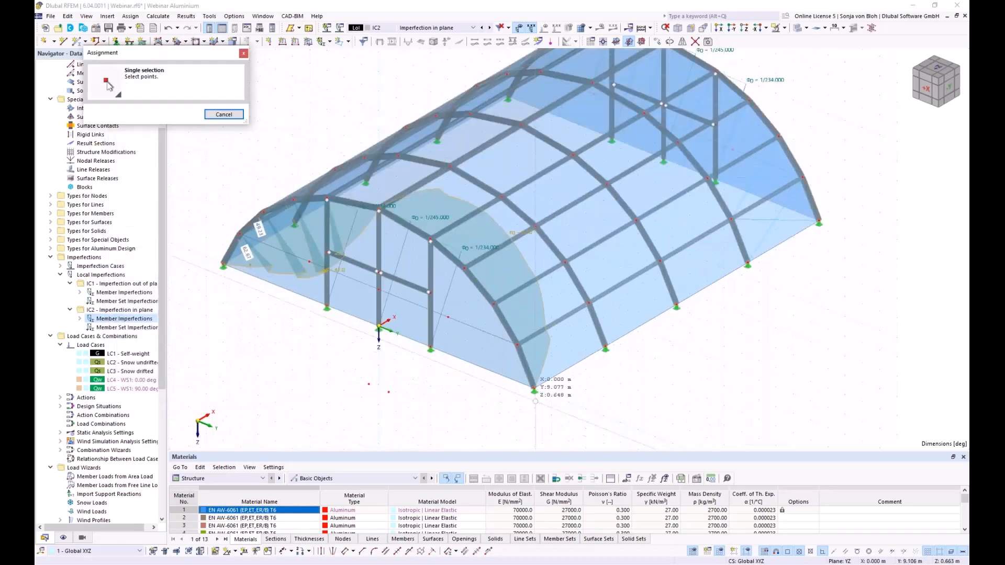
left_click(534, 388)
left_click(605, 348)
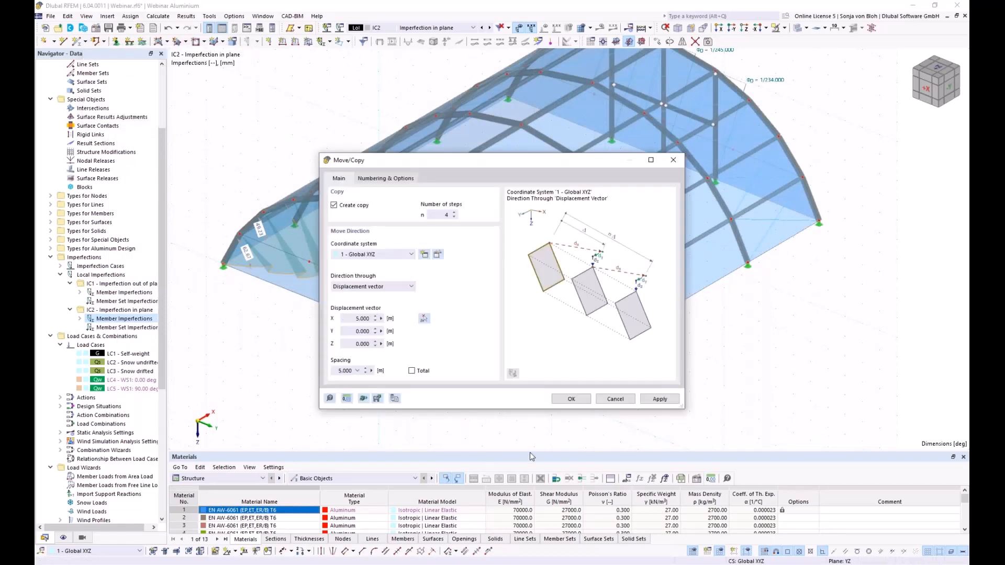
left_click(571, 399)
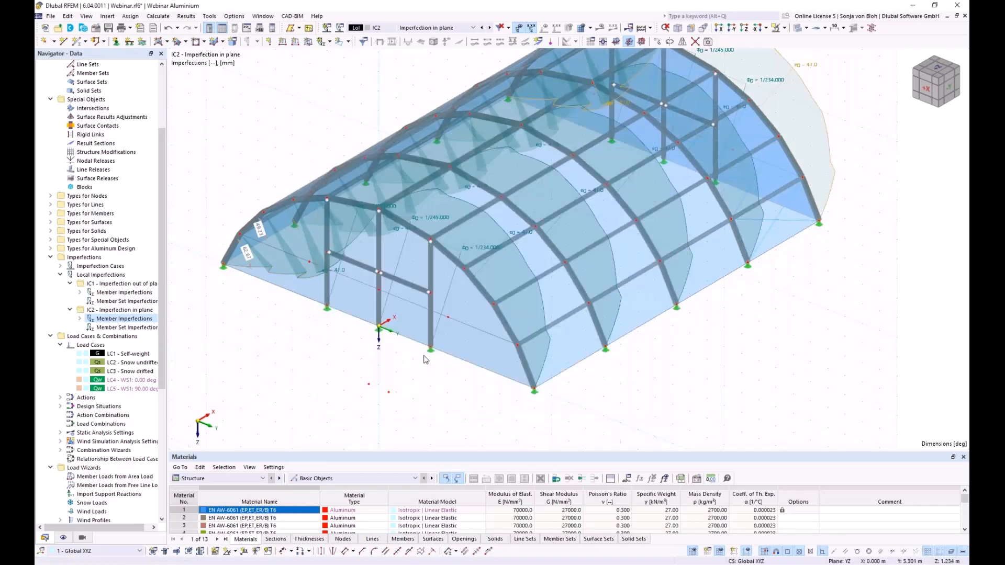
scroll(428, 361, "down", 3)
mouse_move(434, 402)
middle_mouse_down("ctrl")
mouse_move(482, 393)
mouse_move(415, 388)
mouse_move(454, 407)
middle_mouse_up("ctrl")
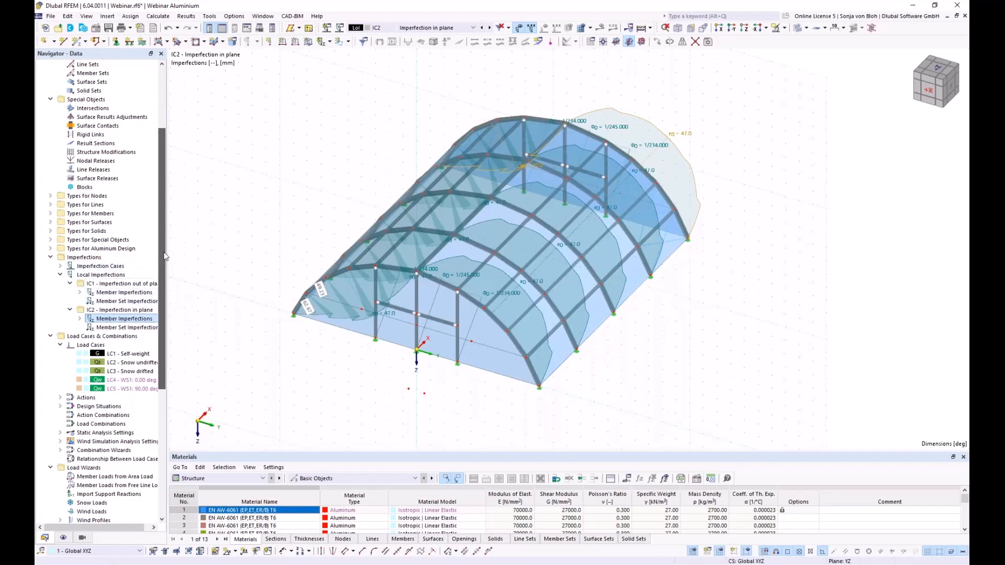
- Delete design situations DS2–DS4 and give wizard 1 SA2 second-order analysis with imperfection cases for DS1
right_click(88, 337)
left_click(128, 343)
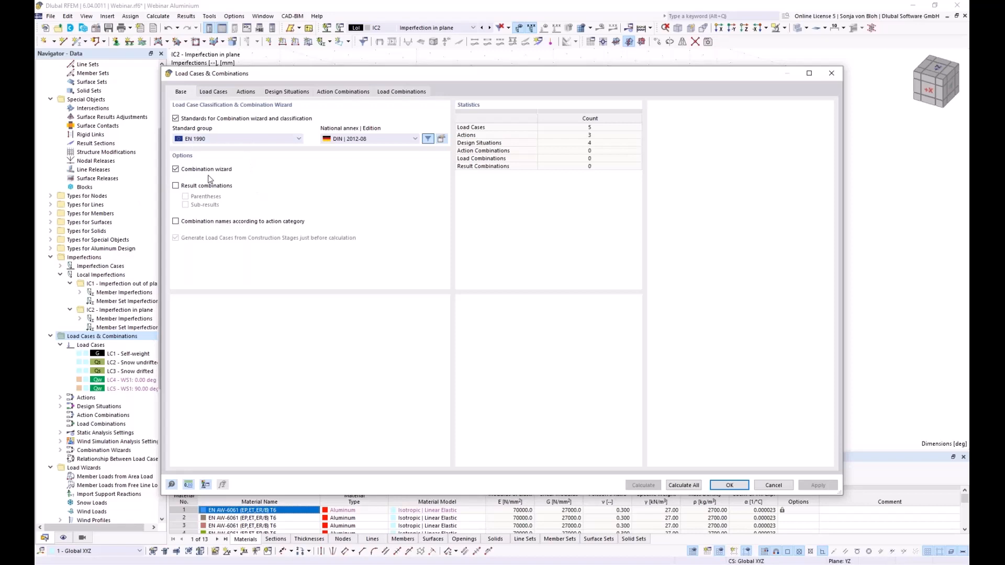
left_click(286, 93)
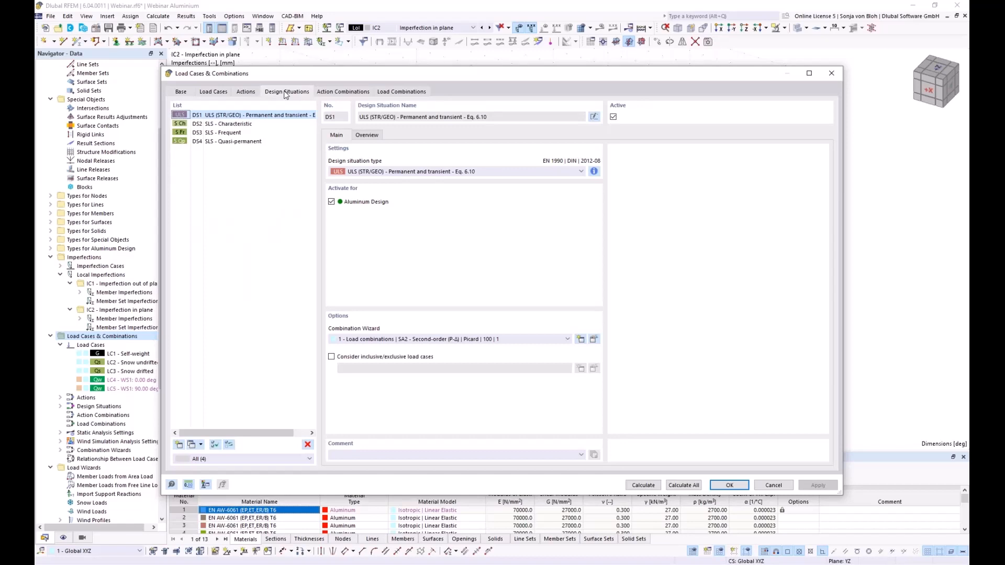
left_click(228, 124)
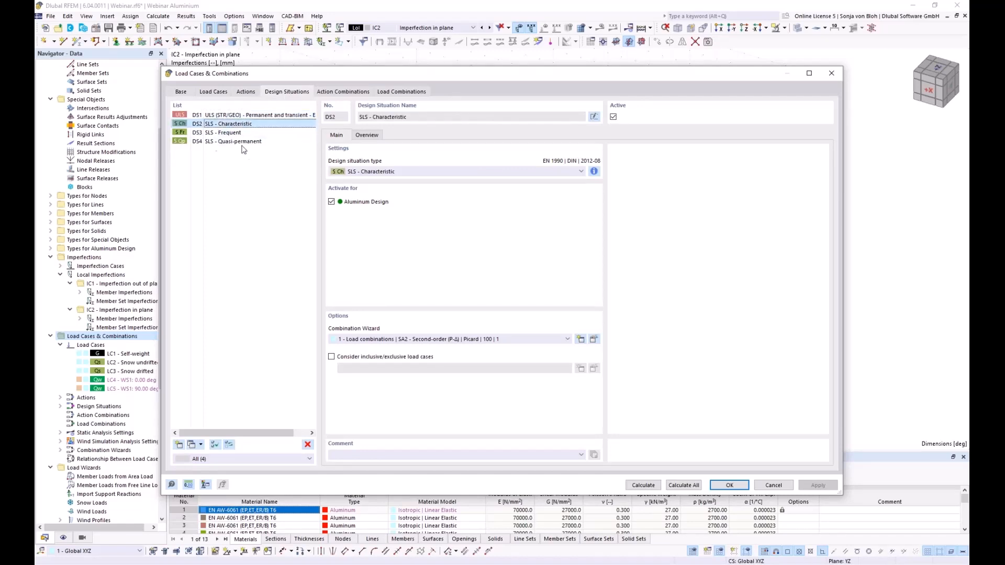
left_click(238, 141, "shift")
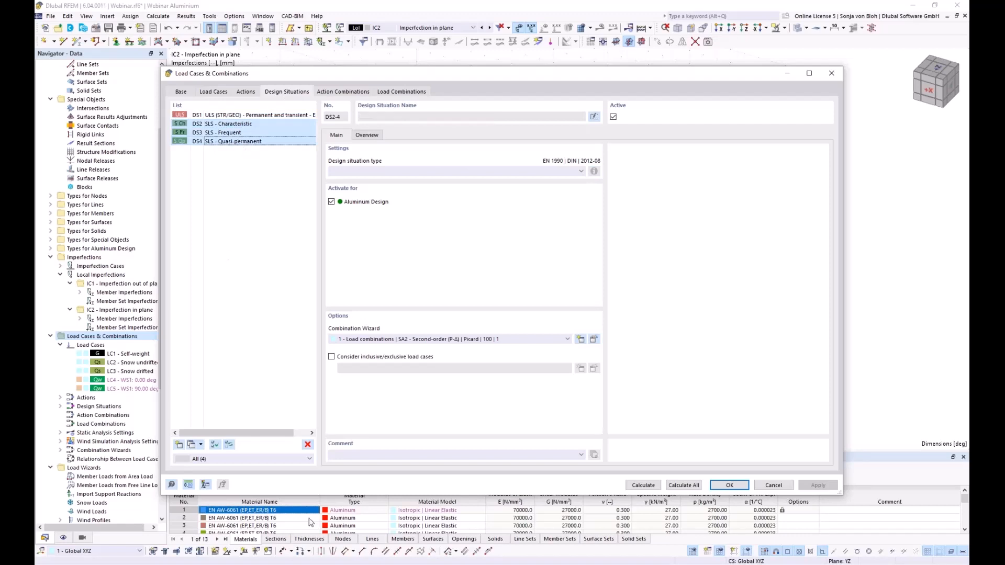
left_click(308, 446)
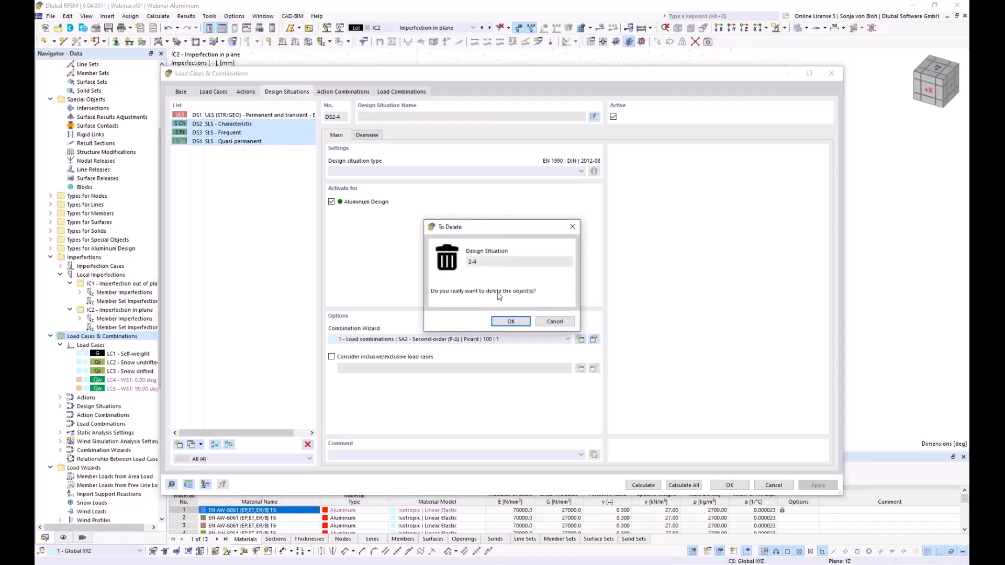
left_click(514, 321)
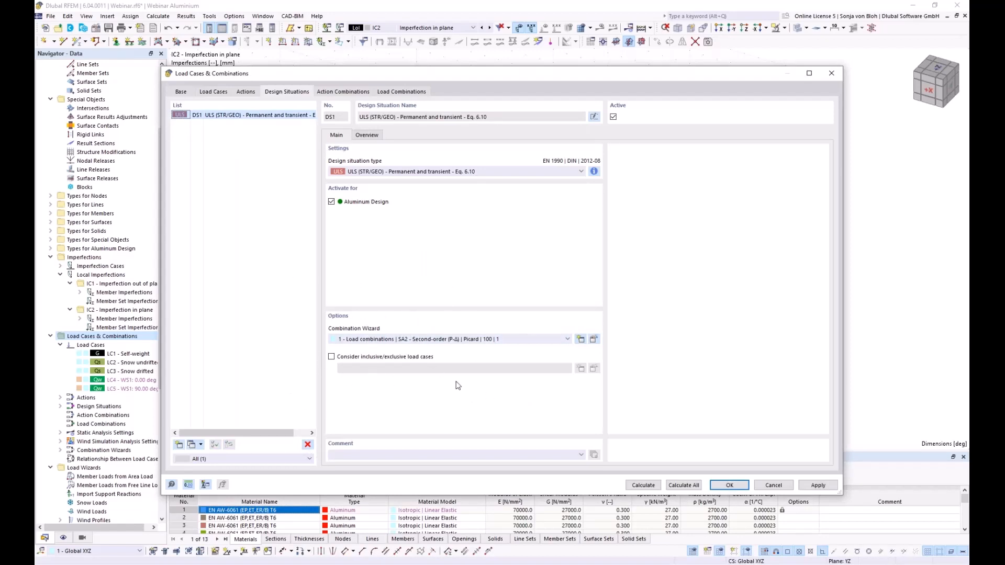
left_click(594, 340)
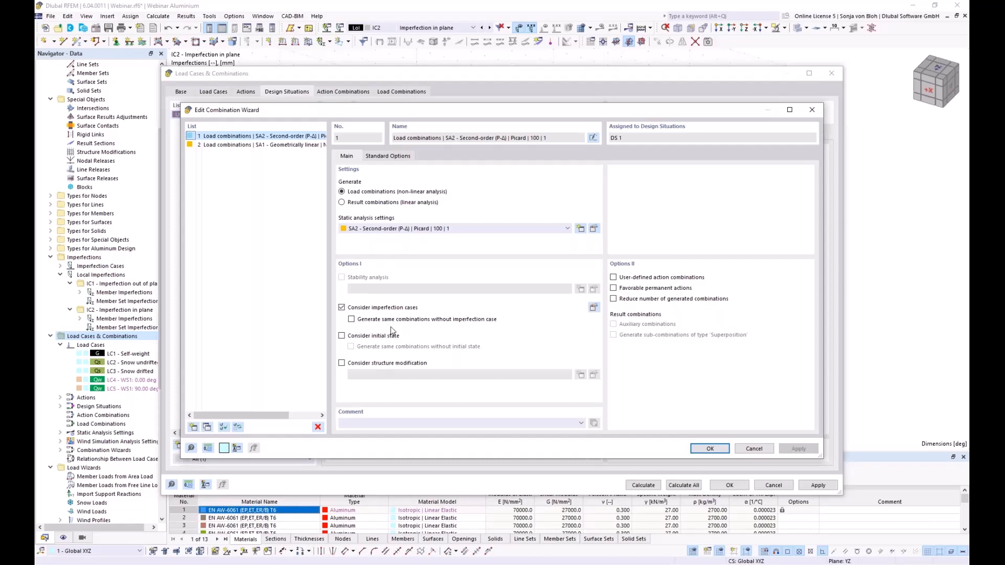
left_click(708, 448)
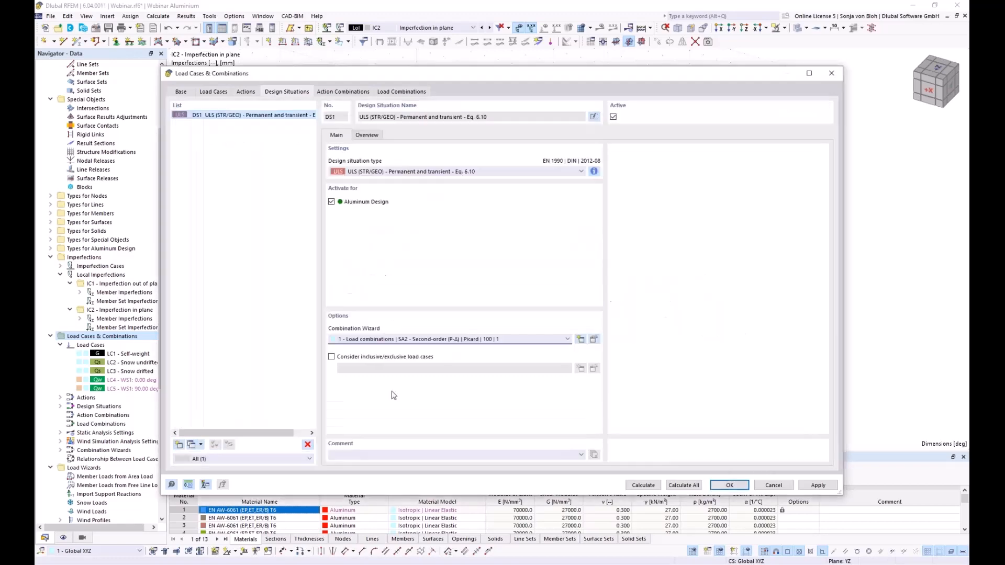
- Check load combinations CO1–CO26, close the dialog, and collapse the imperfections branch in the tree
left_click(399, 92)
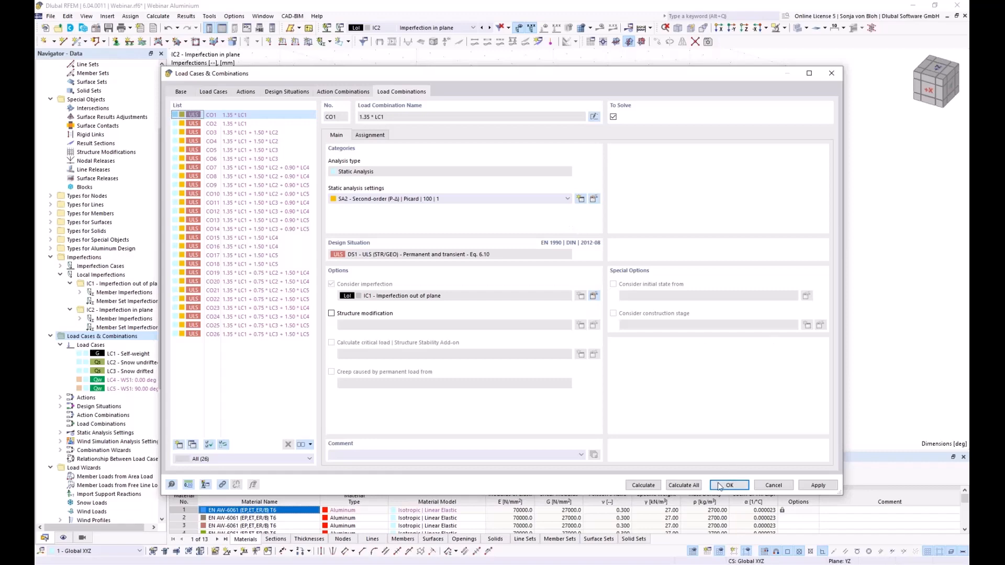
left_click(719, 485)
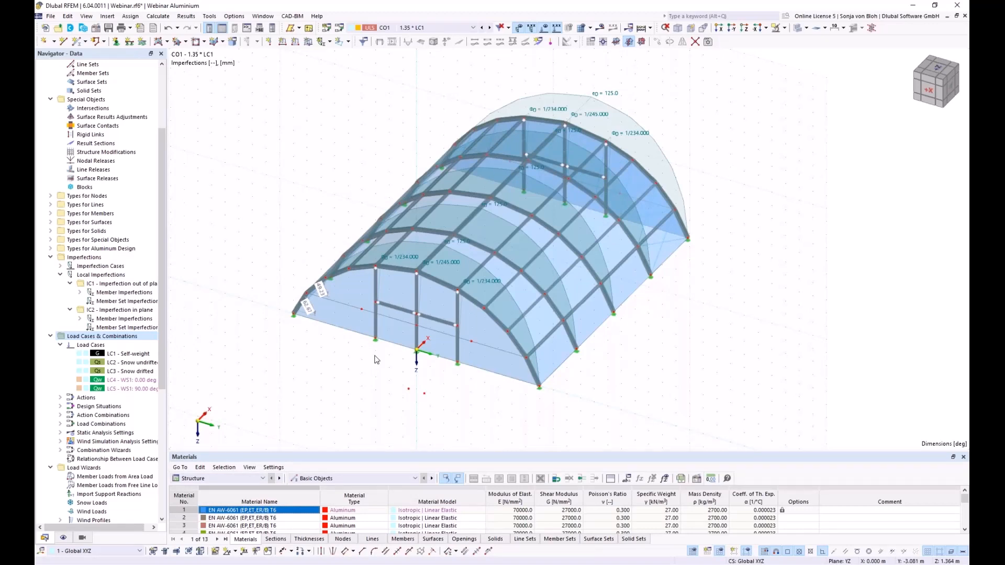
left_click(50, 257)
- Untick Perform stability design in the Default aluminium ultimate configuration (EN 1999)
left_click(50, 266)
left_click_drag(161, 359, 161, 423)
left_click(50, 503)
scroll(81, 402, "down", 2)
left_click(60, 494)
double_click(89, 503)
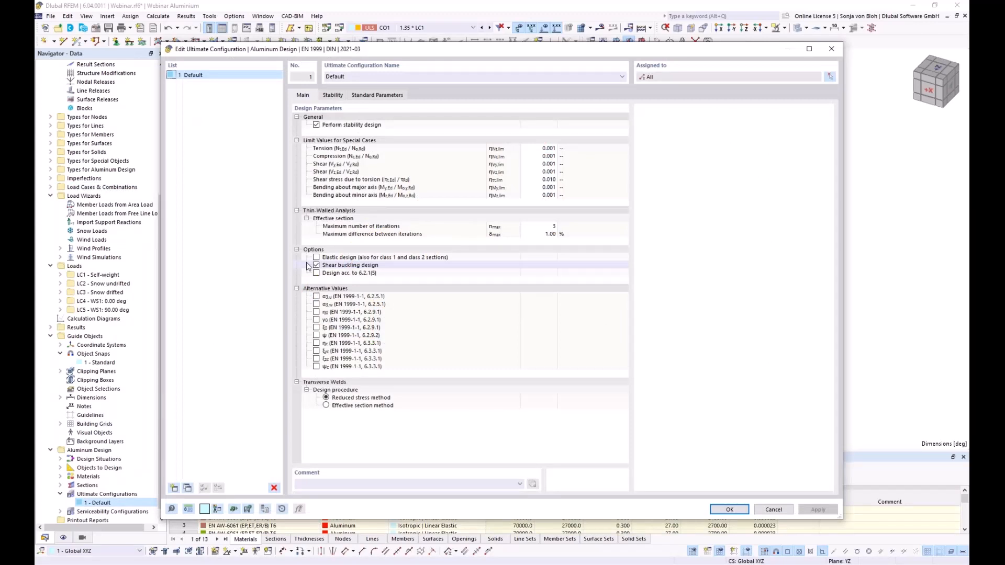
left_click(316, 125)
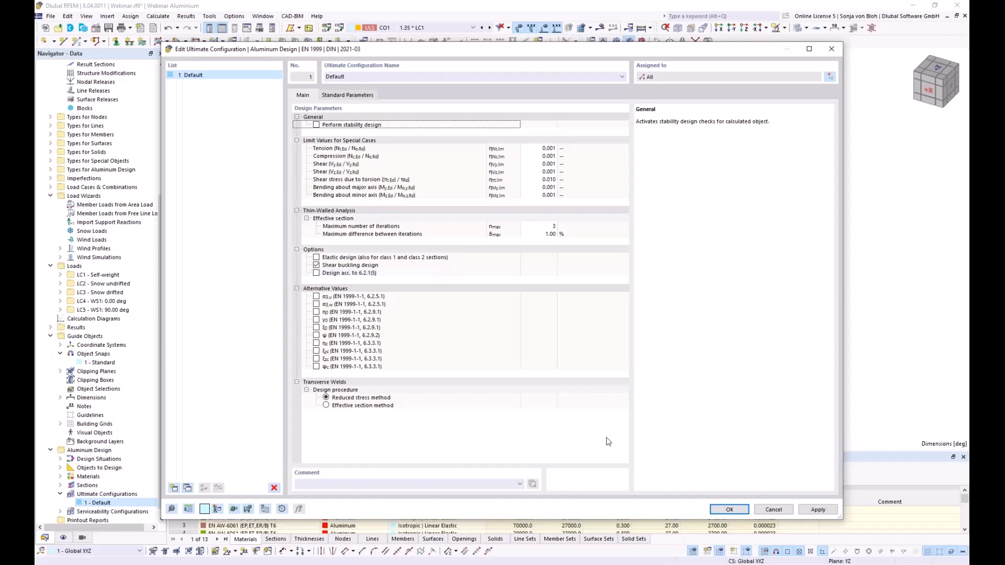
left_click(729, 509)
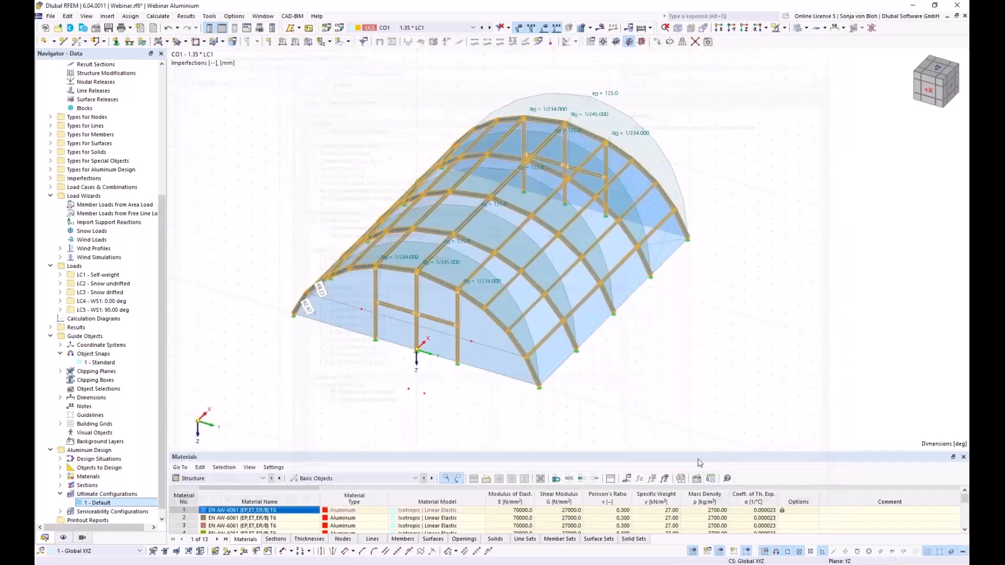
- In the Aluminum Design Objects to Design table, untick Design All for Members
left_click_drag(267, 445, 269, 215)
left_click(264, 316)
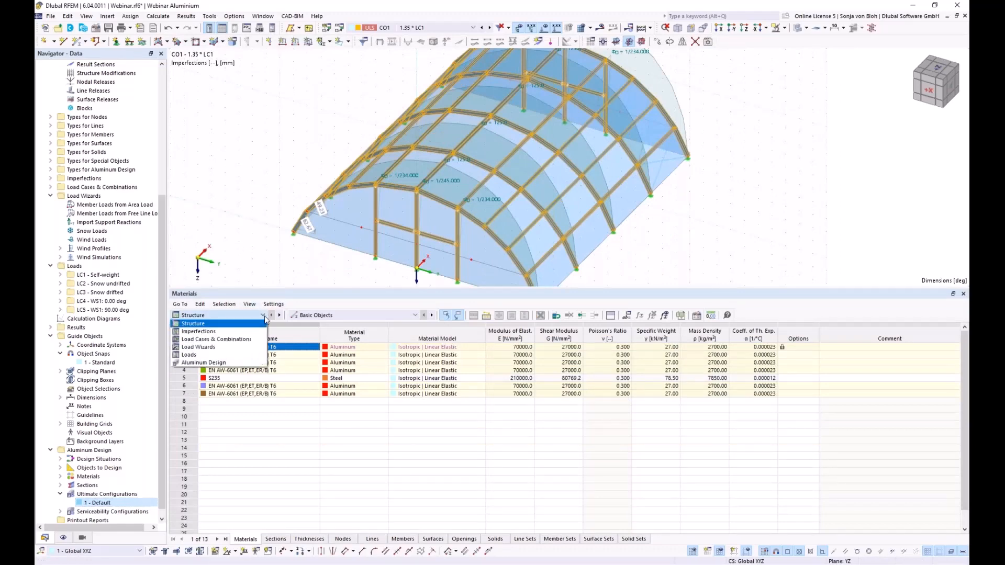
left_click(213, 368)
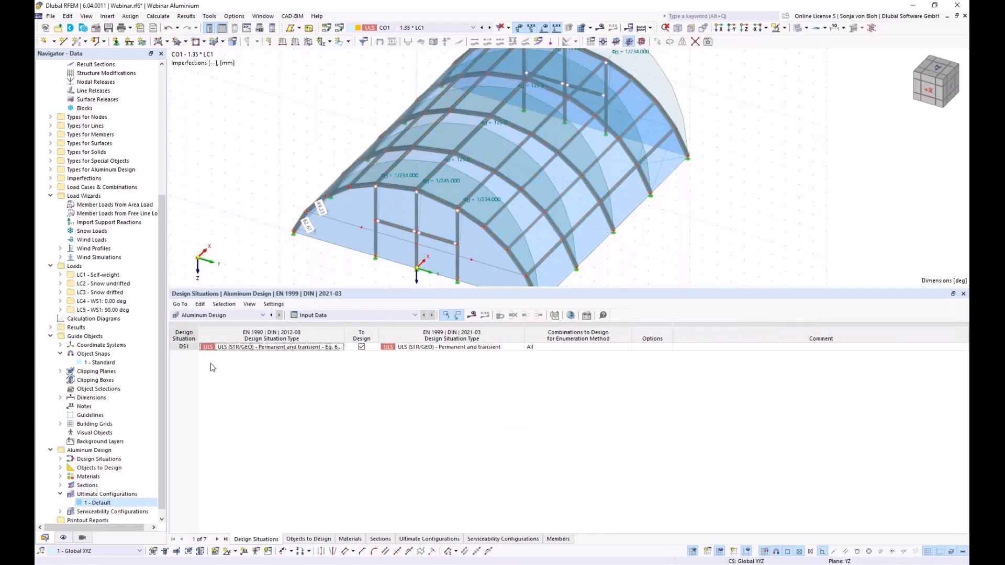
left_click(304, 540)
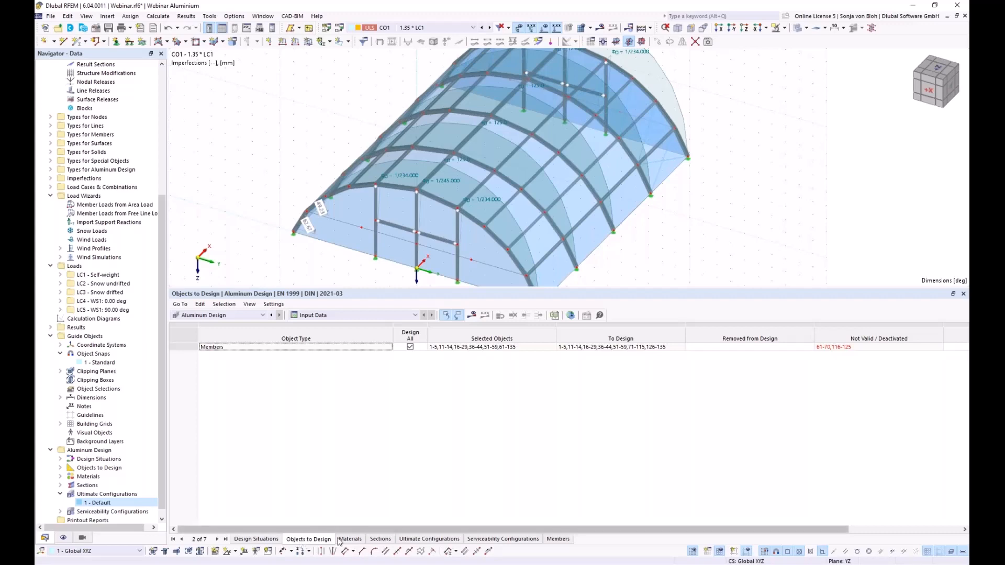
left_click(411, 348)
left_click(410, 348)
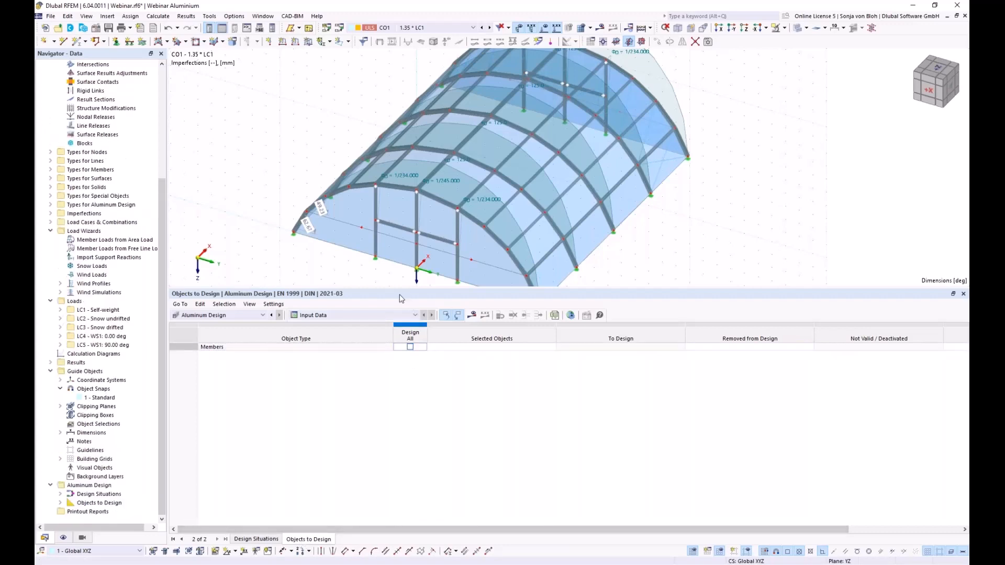
- Window-select the members of the five arches as the aluminium design's selected objects
left_click_drag(398, 314, 435, 429)
left_click(492, 462)
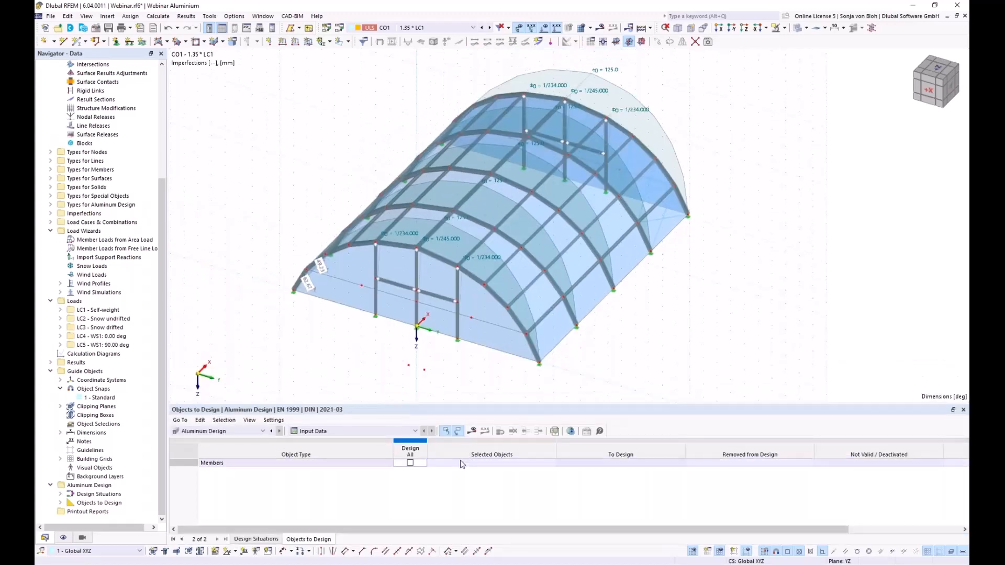
left_click(552, 463)
scroll(450, 251, "down", 3)
middle_click_drag(567, 347, 432, 315, "ctrl")
left_click_drag(337, 141, 394, 300)
left_click_drag(393, 140, 413, 201)
left_click_drag(449, 151, 490, 330)
left_click_drag(487, 156, 530, 300)
left_click_drag(543, 157, 589, 293)
- Refine the arch selection around the door frame, confirm it, and highlight the designed members
middle_click_drag(410, 315, 567, 309)
left_click_drag(511, 289, 411, 218)
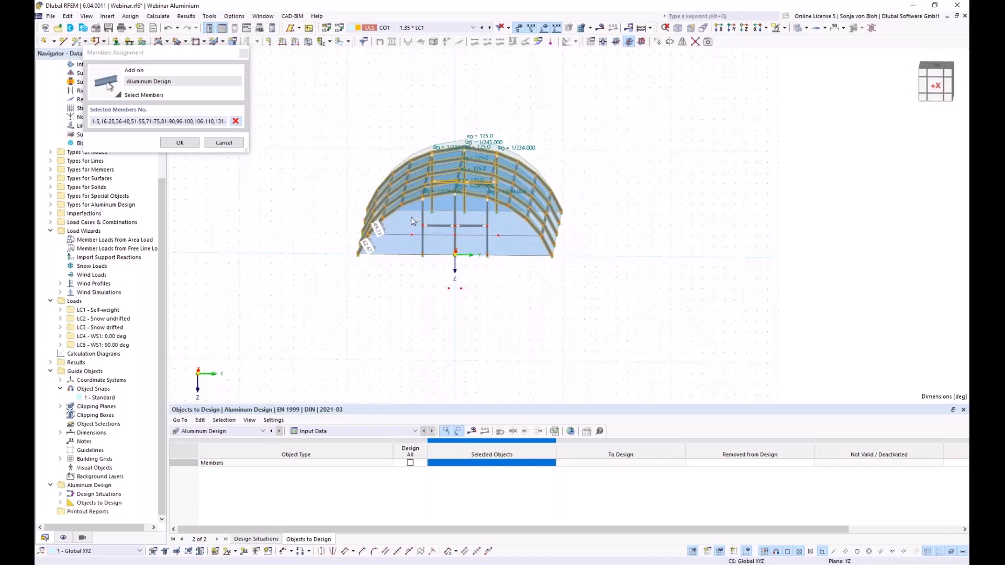
middle_click_drag(615, 297, 273, 307, "ctrl")
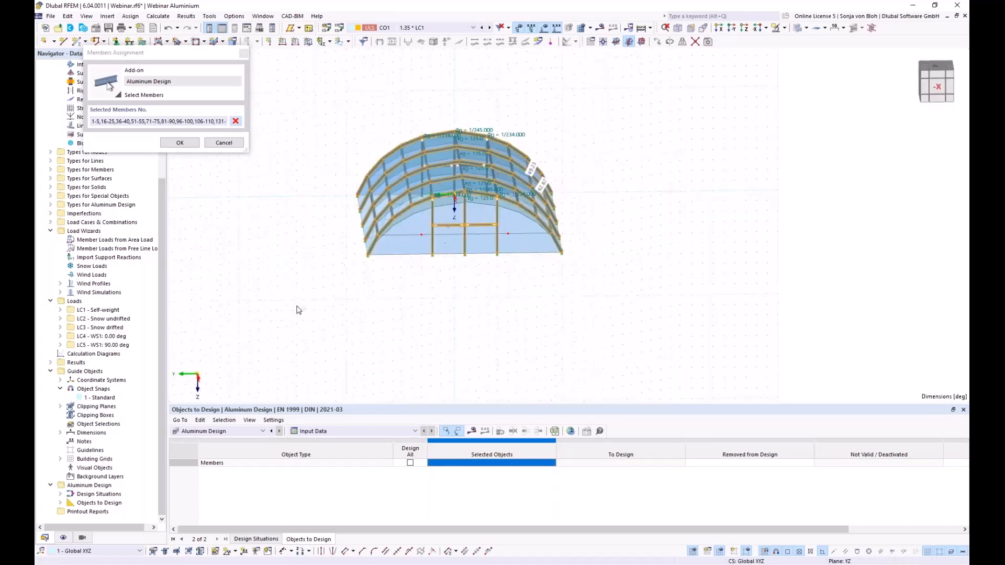
left_click_drag(516, 287, 417, 222)
middle_click_drag(368, 299, 649, 329, "ctrl")
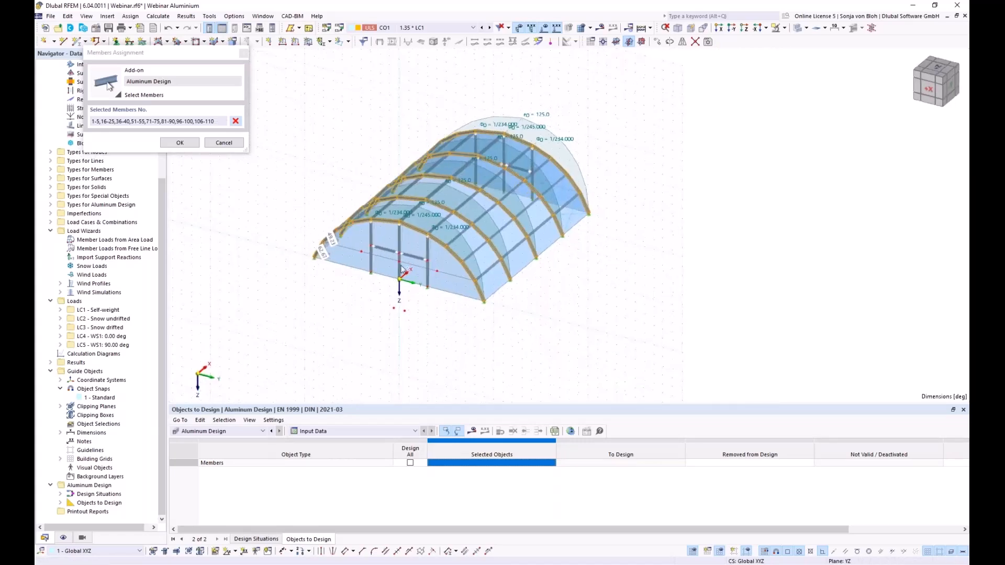
left_click(192, 143)
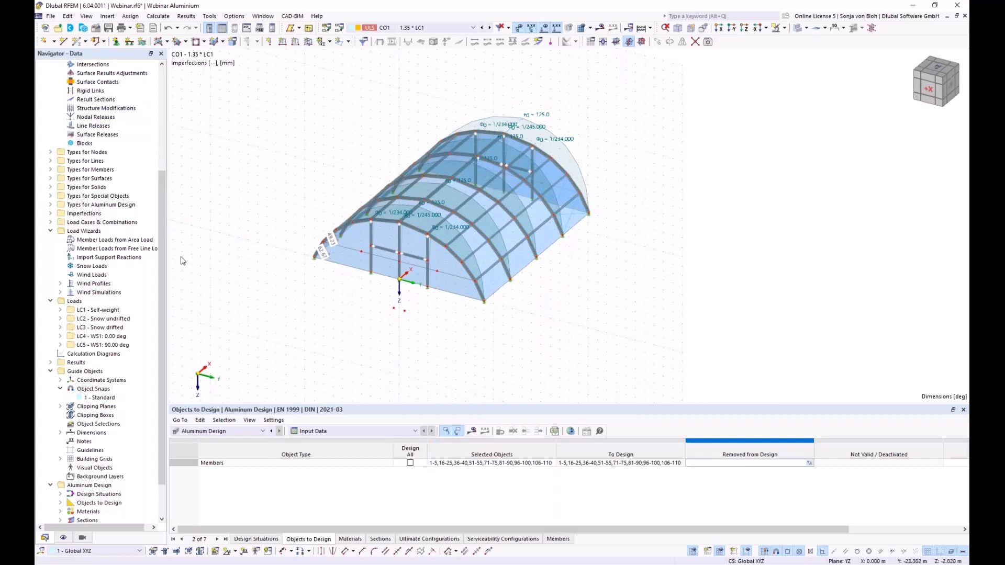
left_click(465, 464)
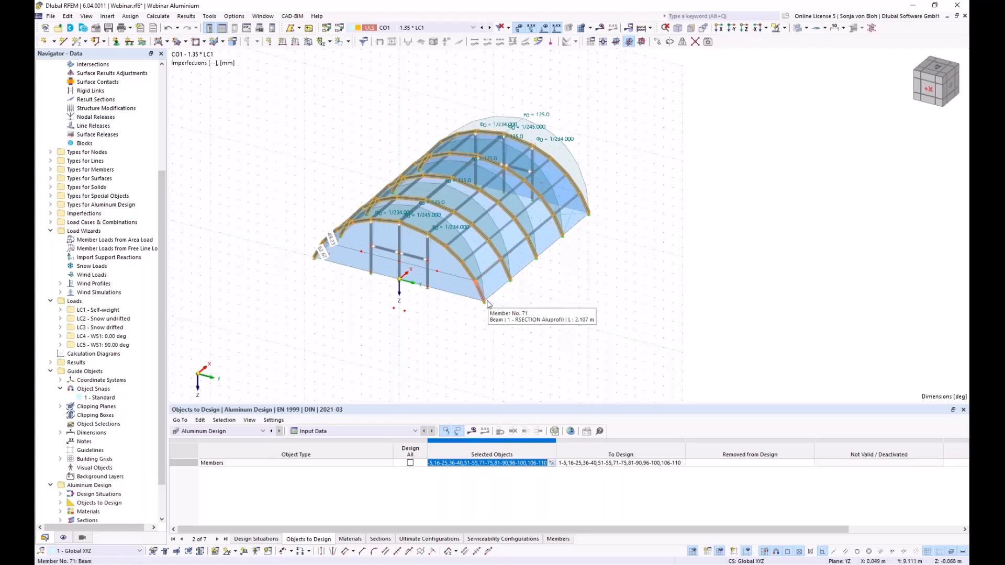
scroll(454, 281, "up", 5)
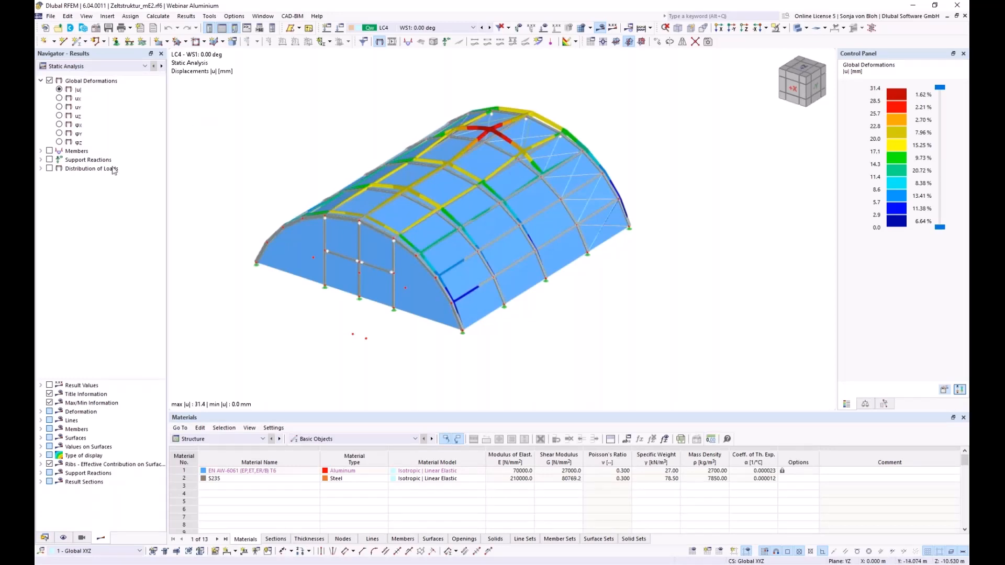
- Show aluminium design ratios with values on only the RSECTION arch members
left_click(263, 441)
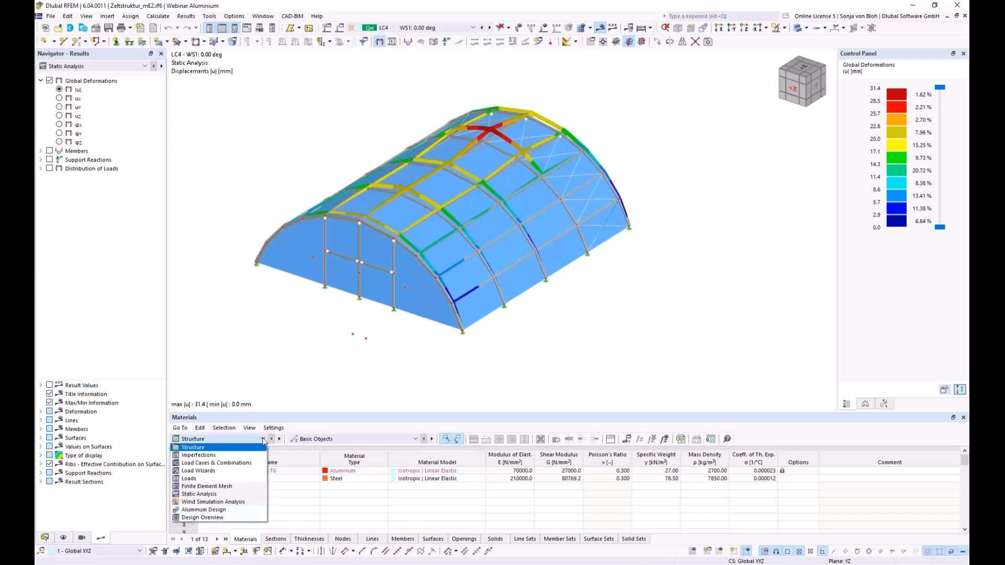
left_click(206, 510)
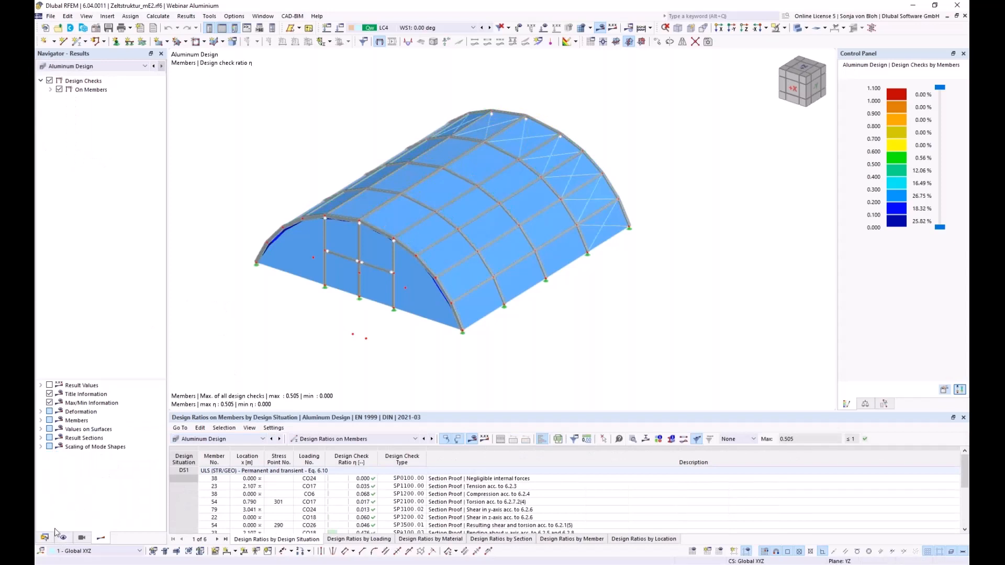
left_click(82, 540)
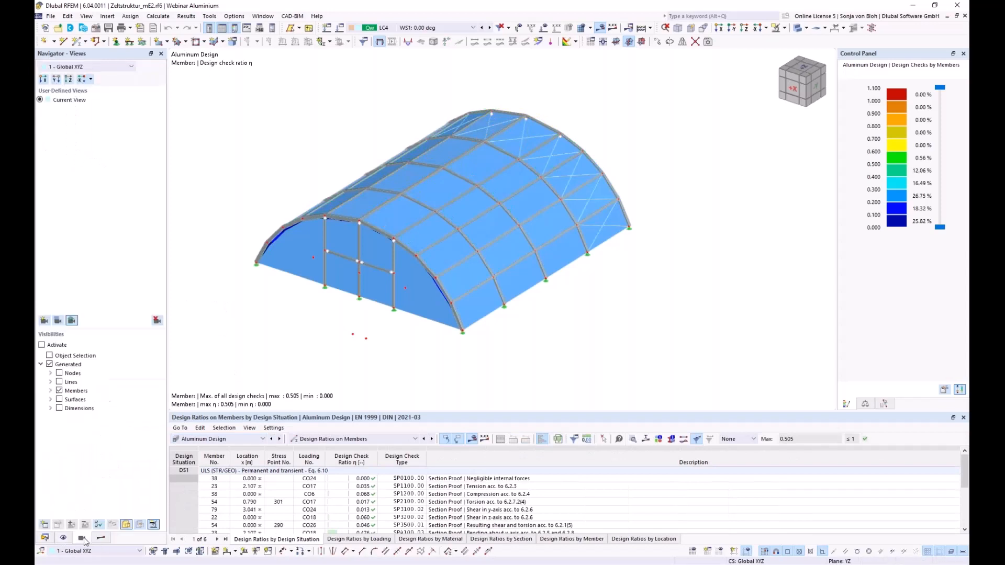
left_click(50, 391)
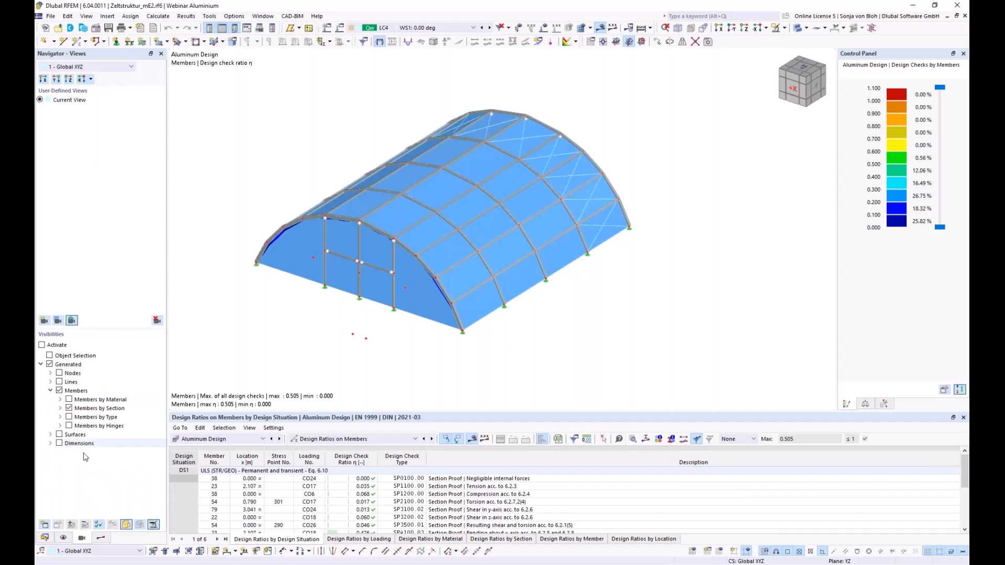
left_click(60, 408)
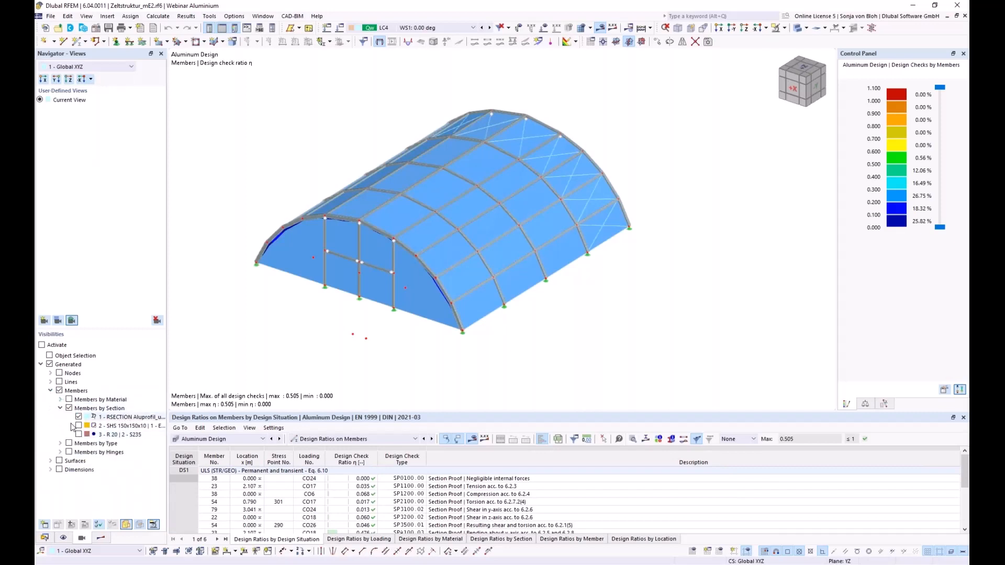
left_click(42, 345)
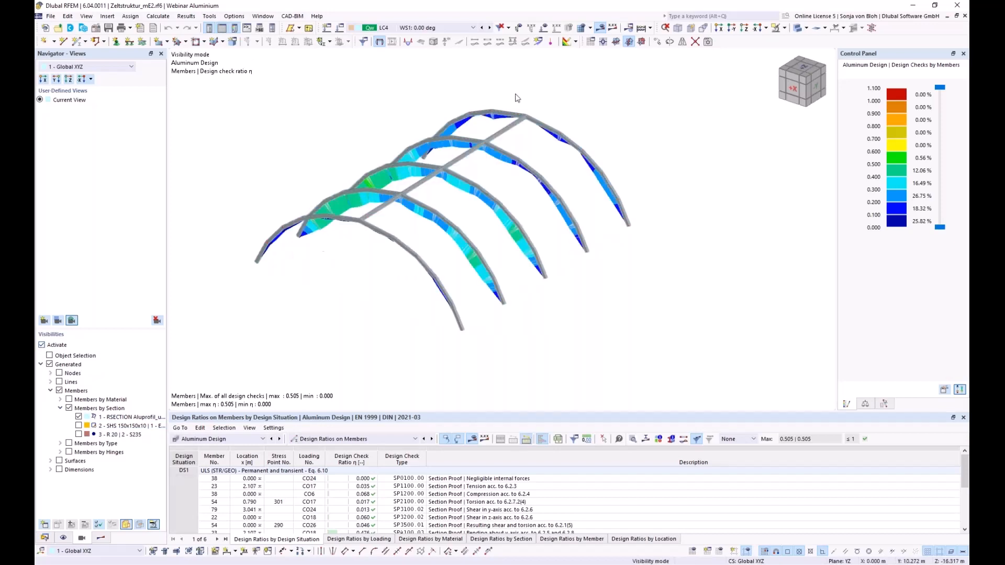
left_click(610, 30)
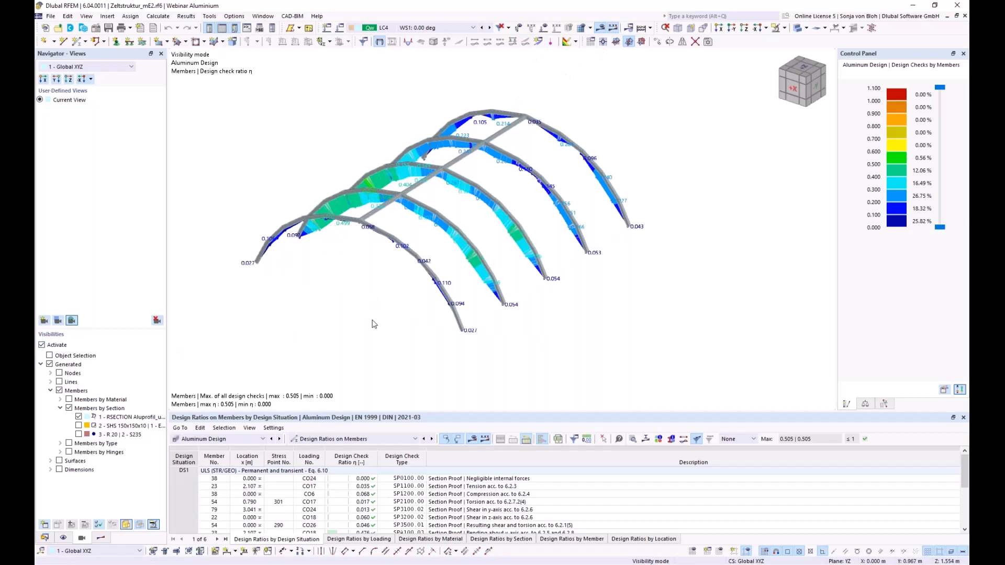
- Select the governing η = 0.505 check on member 23 in the design ratios table
middle_click_drag(370, 325, 356, 327, "ctrl")
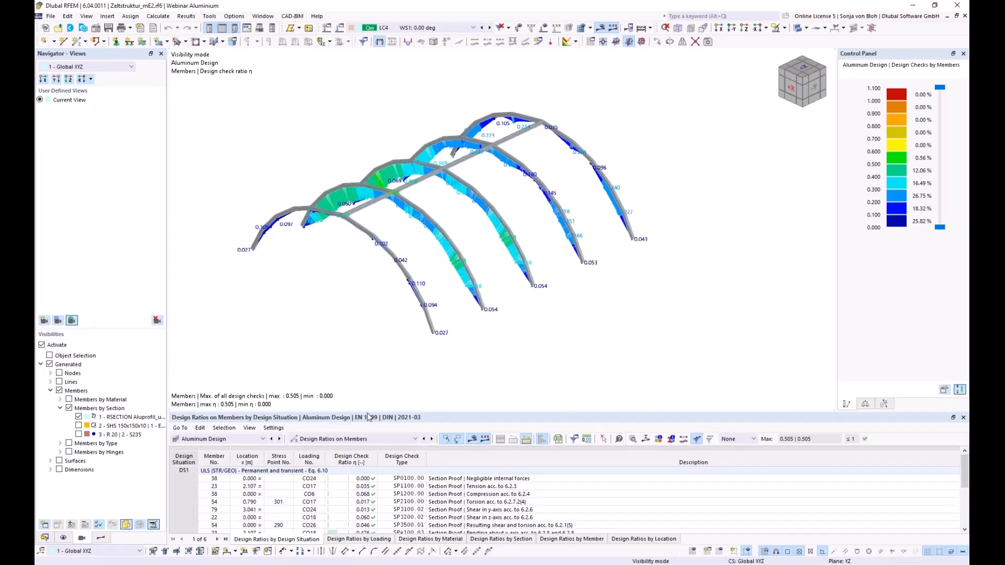
left_click_drag(370, 411, 369, 372)
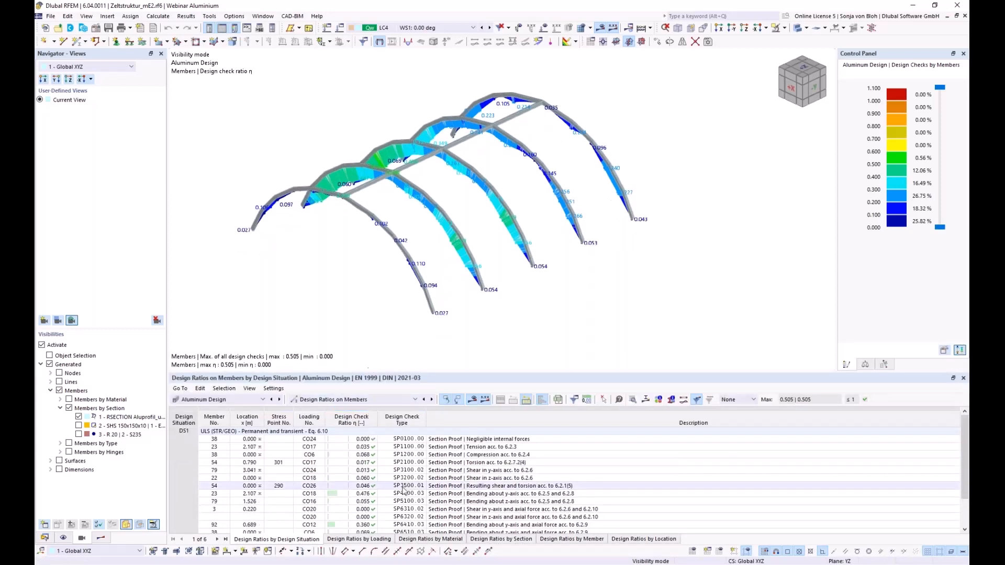
scroll(413, 502, "down", 2)
left_click(415, 523)
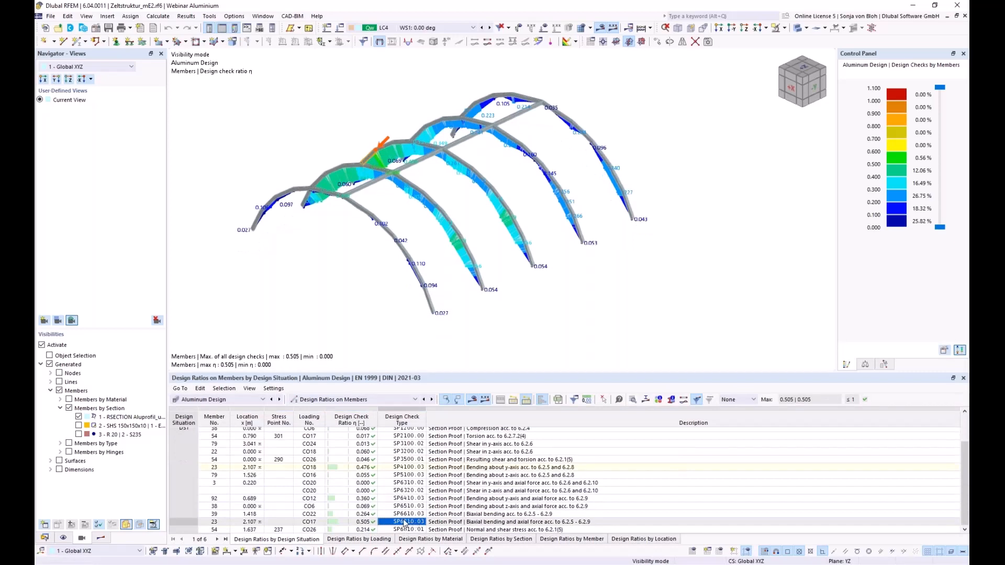
- For member 23 under CO17, expand both axes' section classification and effective section properties, then show the section diagram
double_click(405, 522)
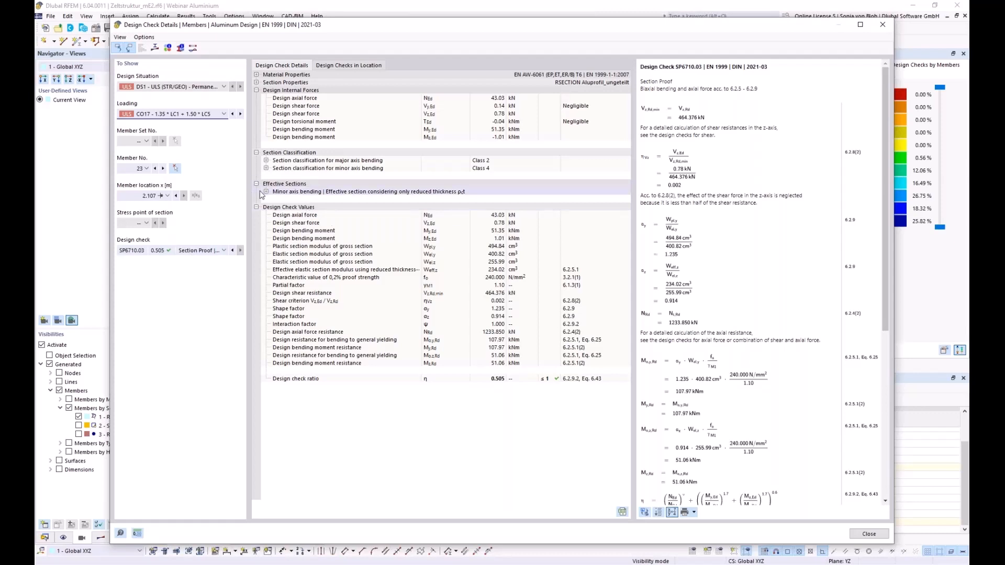
left_click(266, 161)
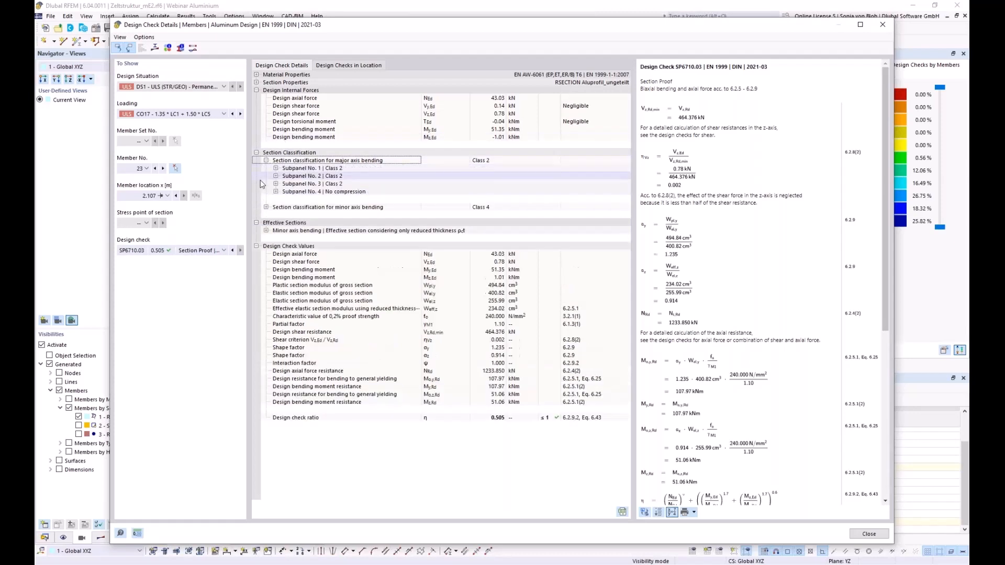
left_click(266, 207)
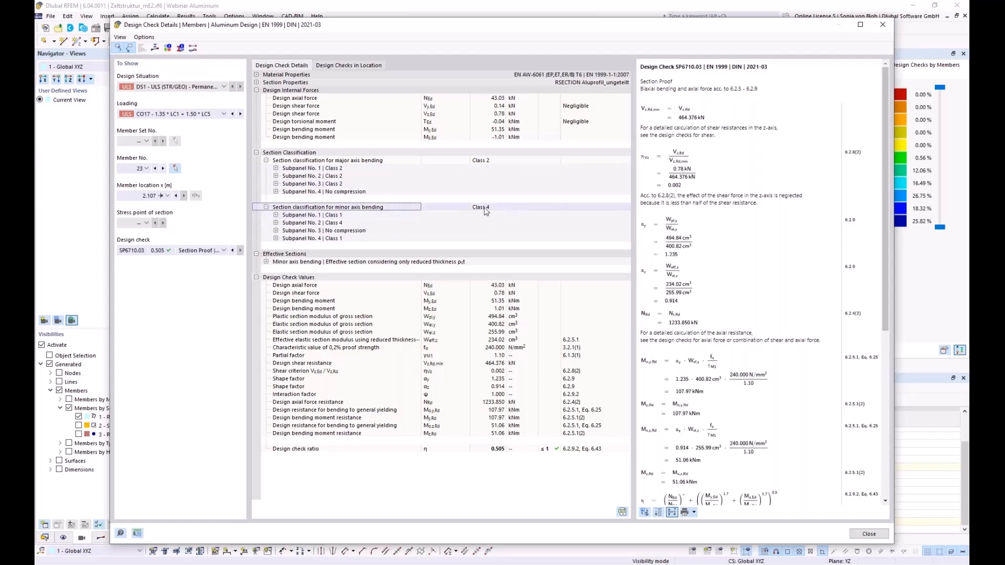
left_click(267, 262)
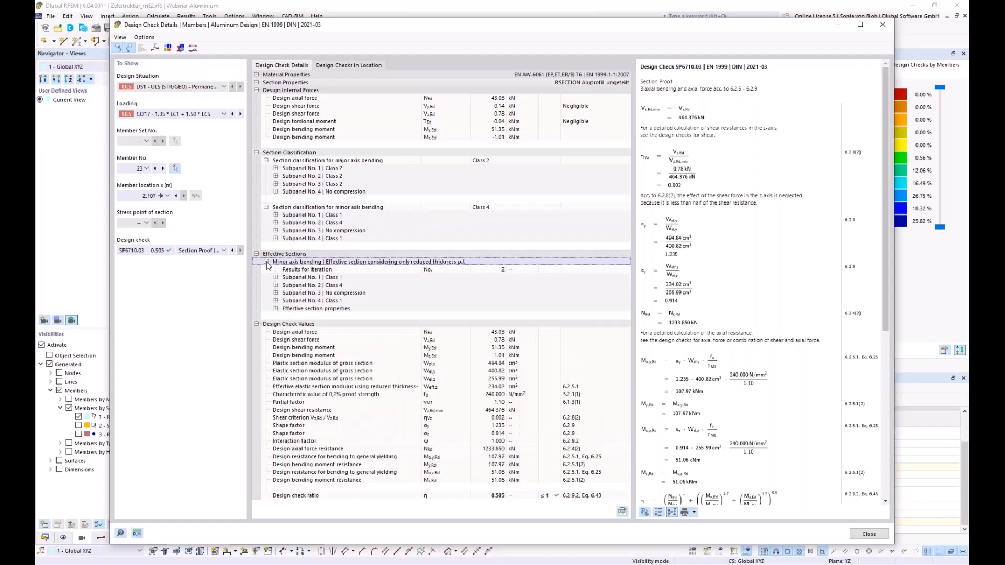
left_click(275, 309)
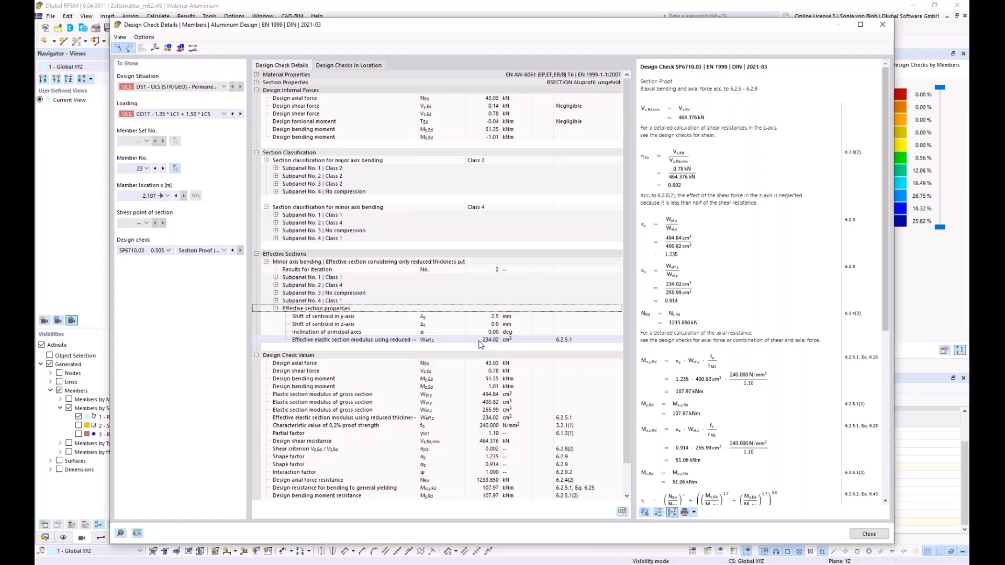
left_click(155, 47)
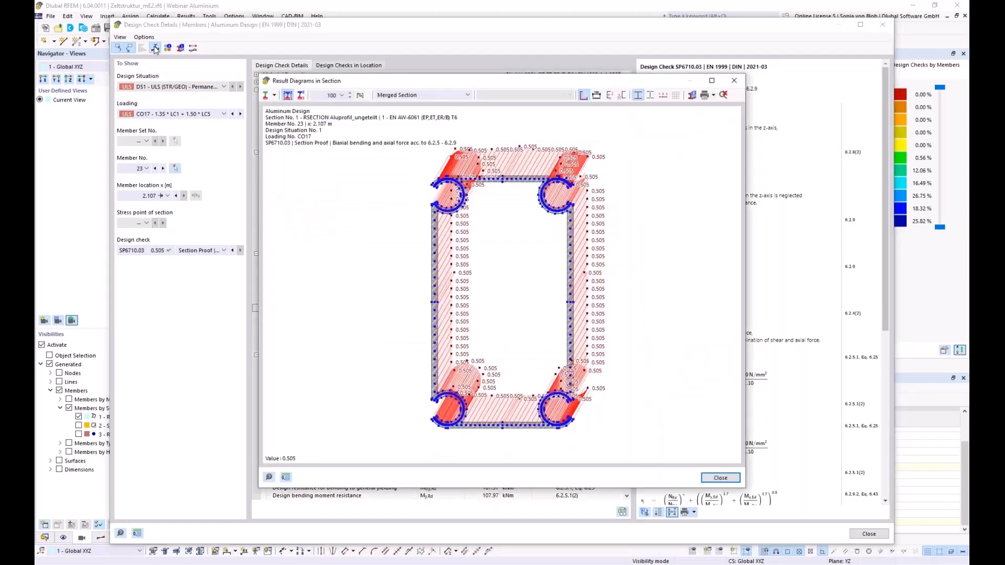
- Display Mz effective-section normal stresses (−4.320 to 4.029 N/mm²), zoom in, then close the diagram
left_click(467, 95)
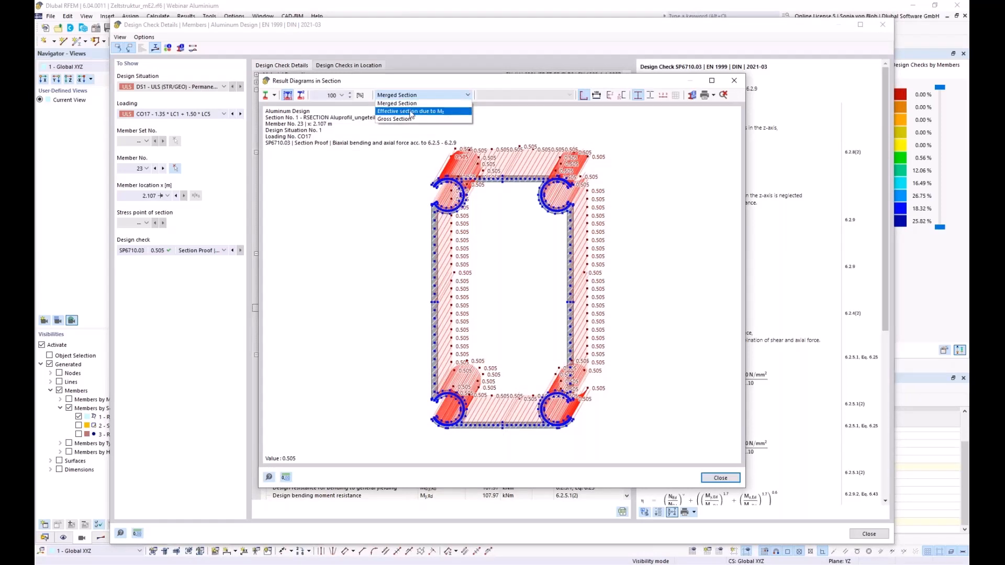
left_click(411, 111)
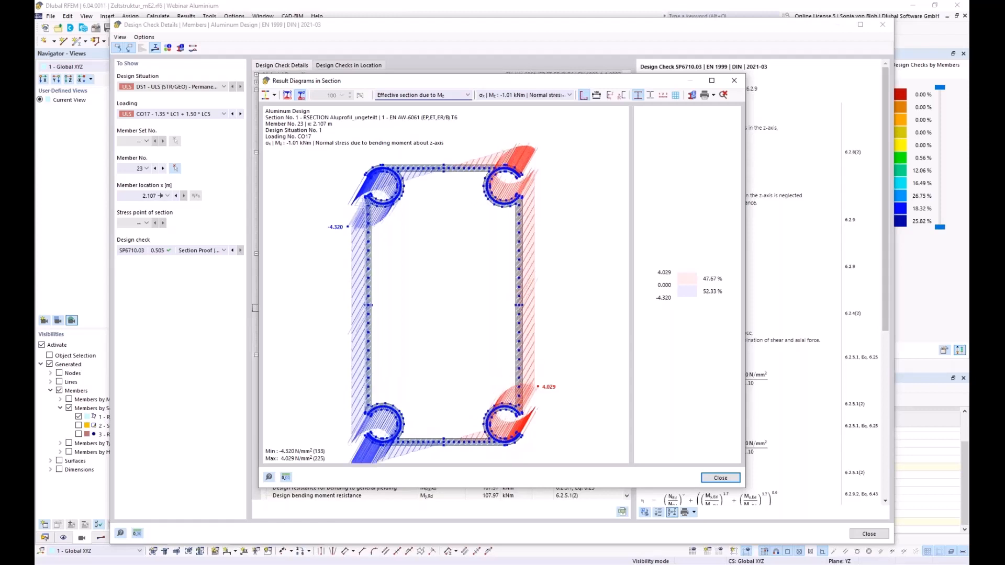
scroll(368, 215, "up", 5)
scroll(366, 215, "up", 3)
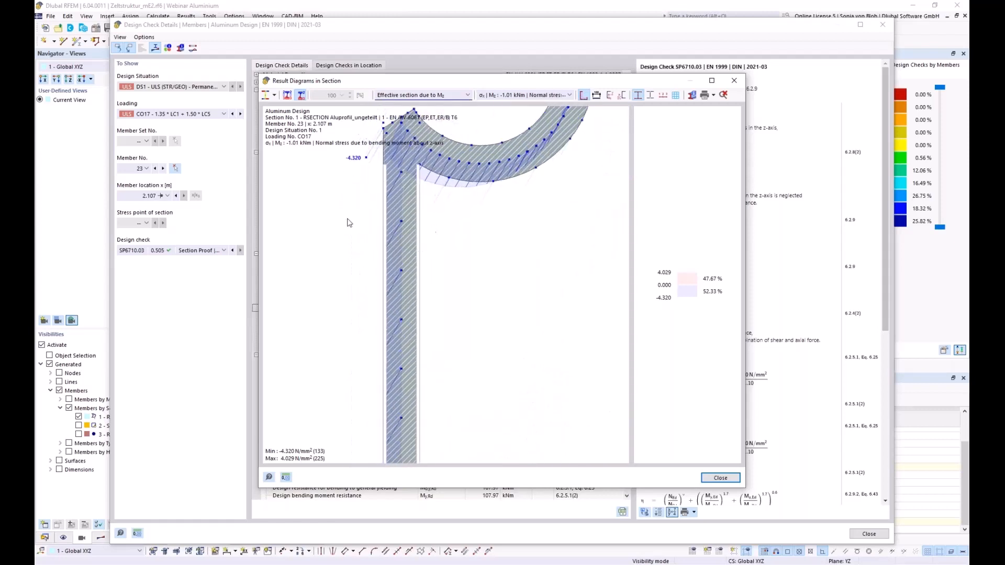
scroll(366, 227, "up", 1)
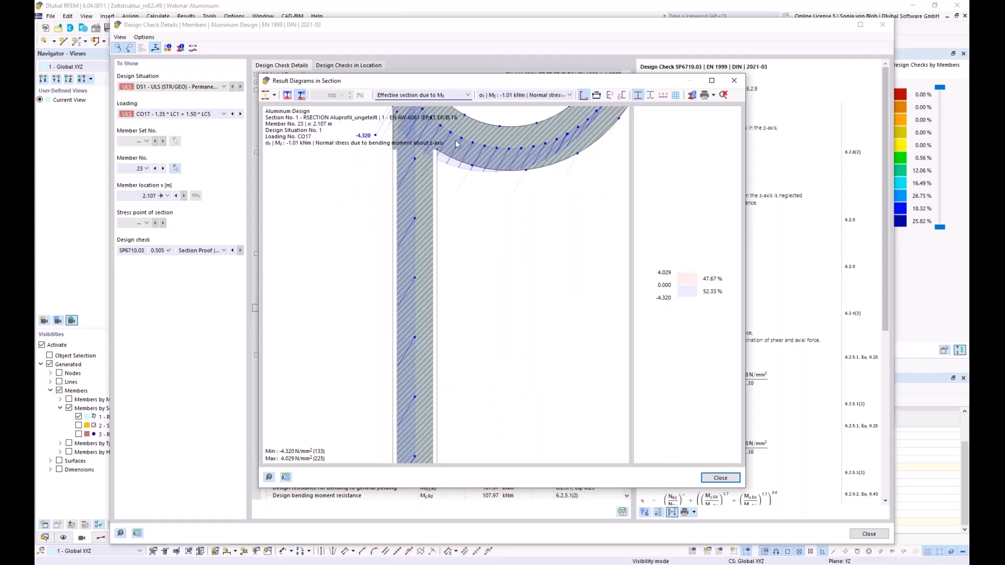
left_click(733, 81)
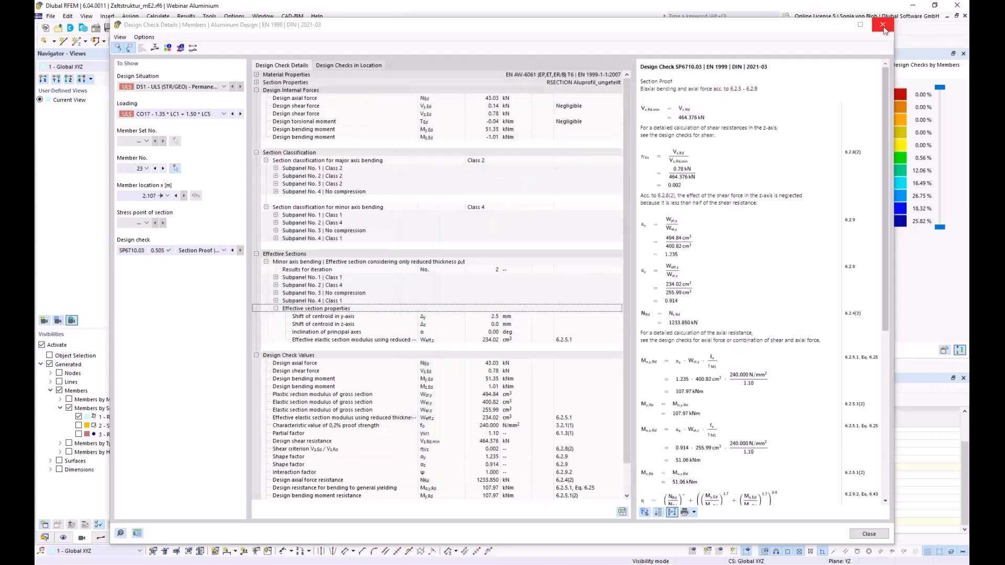
- Close the Design Check Details window and switch to the browser showing dlubal.com/en
left_click(882, 24)
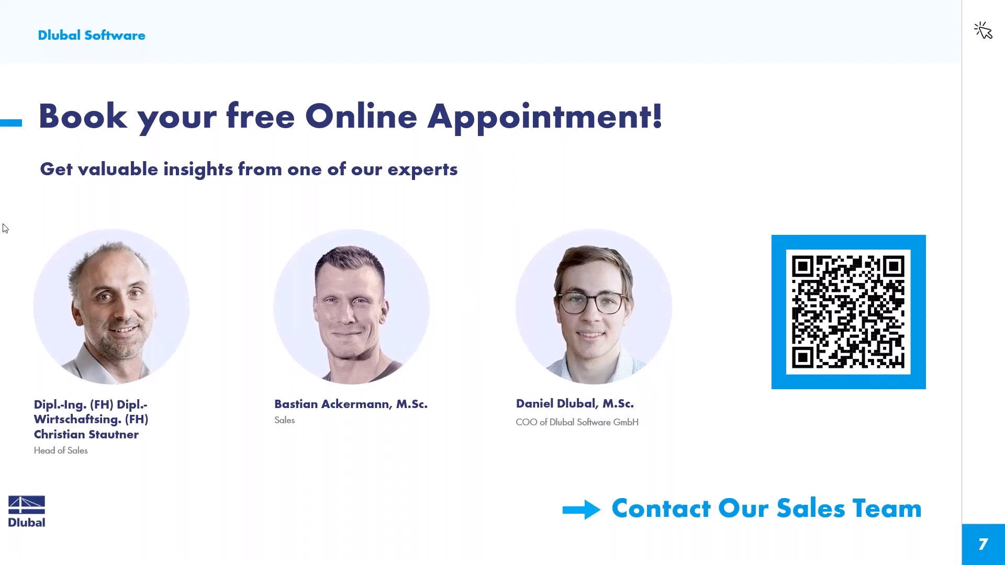
key("alt+Tab")
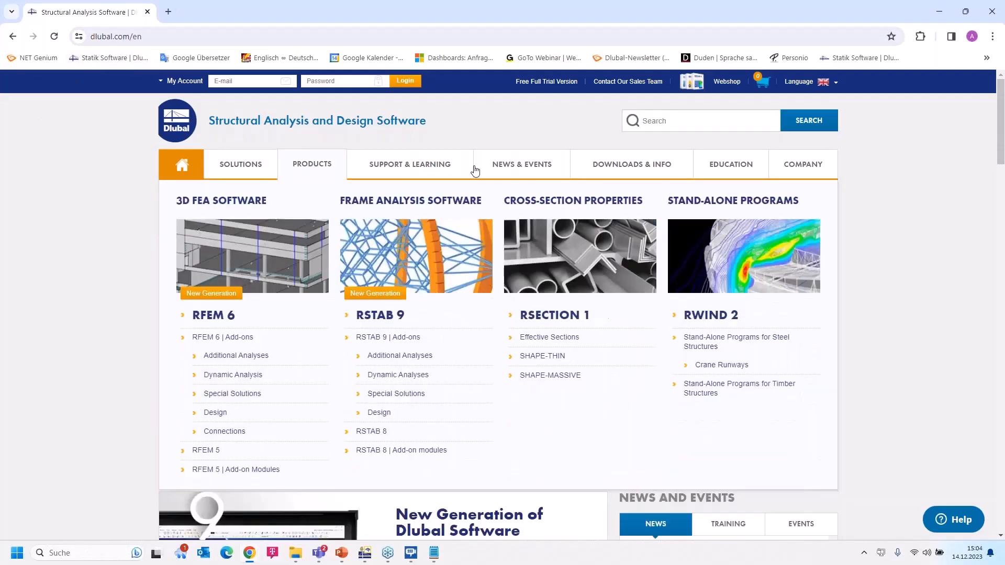
- From NEWS & EVENTS > Webinars, open 'Design of Industrial Tent Made of Aluminum Sections in RFEM 6'
mouse_move(518, 166)
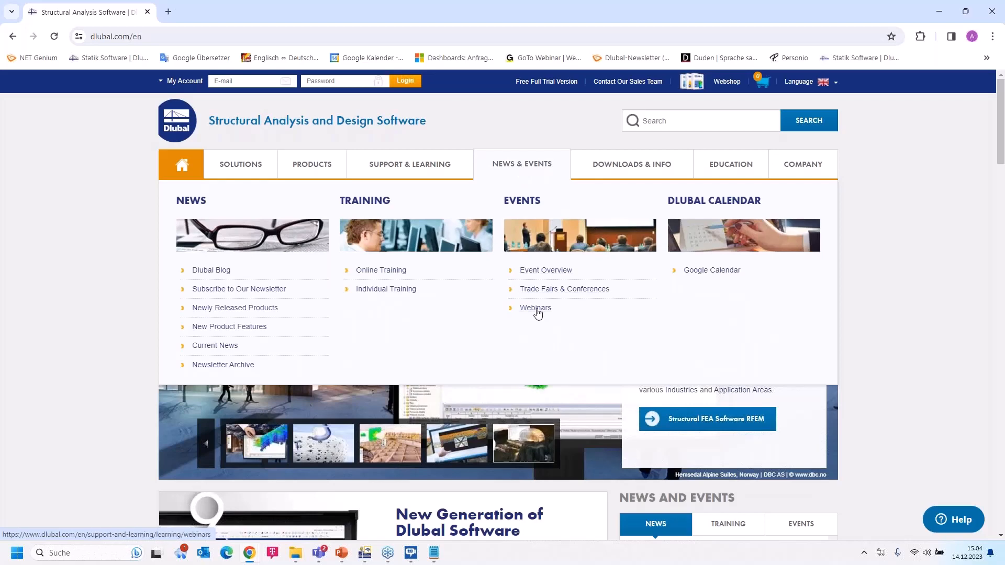
left_click(536, 308)
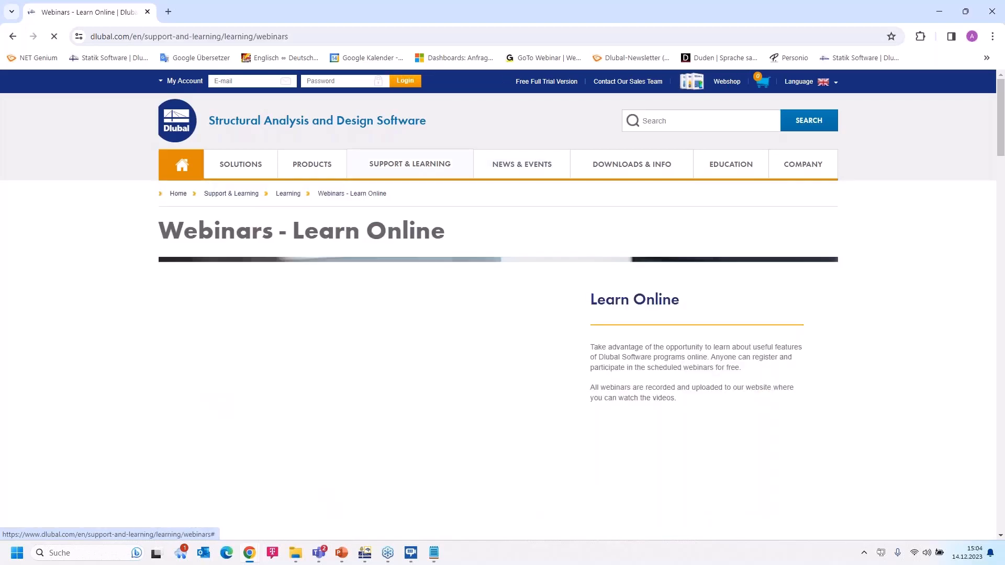
scroll(546, 289, "down", 9)
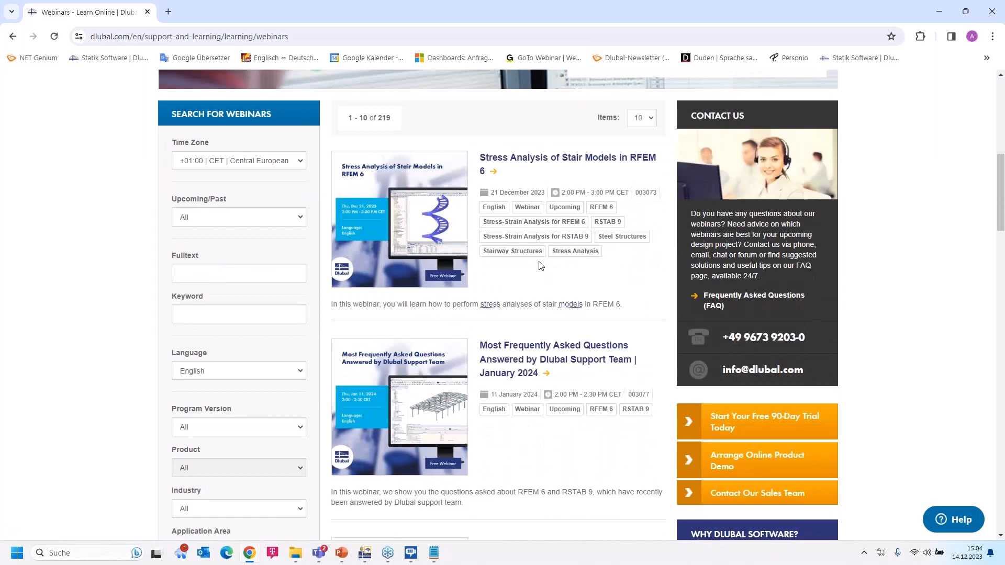
scroll(541, 266, "down", 2)
scroll(542, 266, "up", 2)
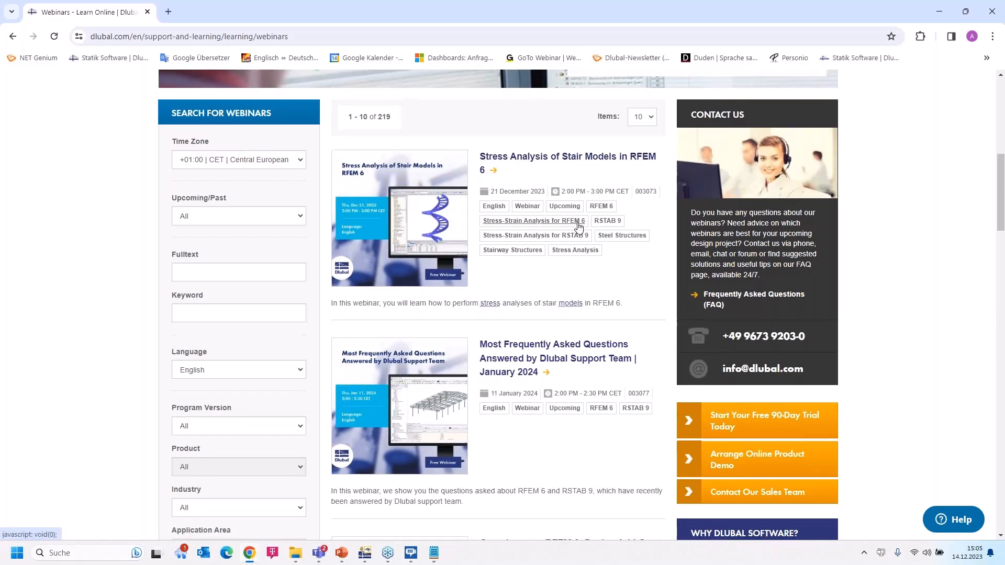
scroll(578, 224, "down", 2)
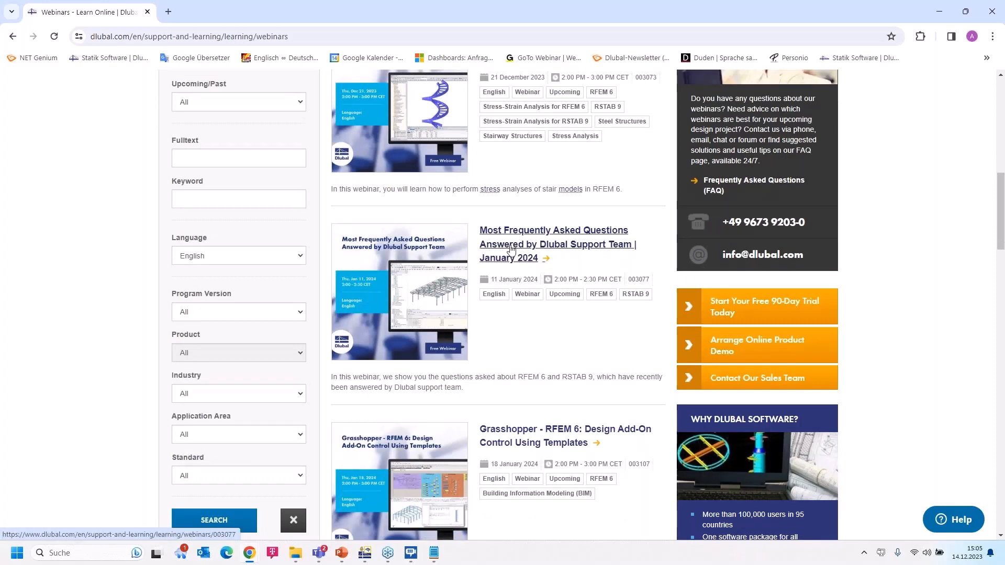
scroll(538, 254, "down", 3)
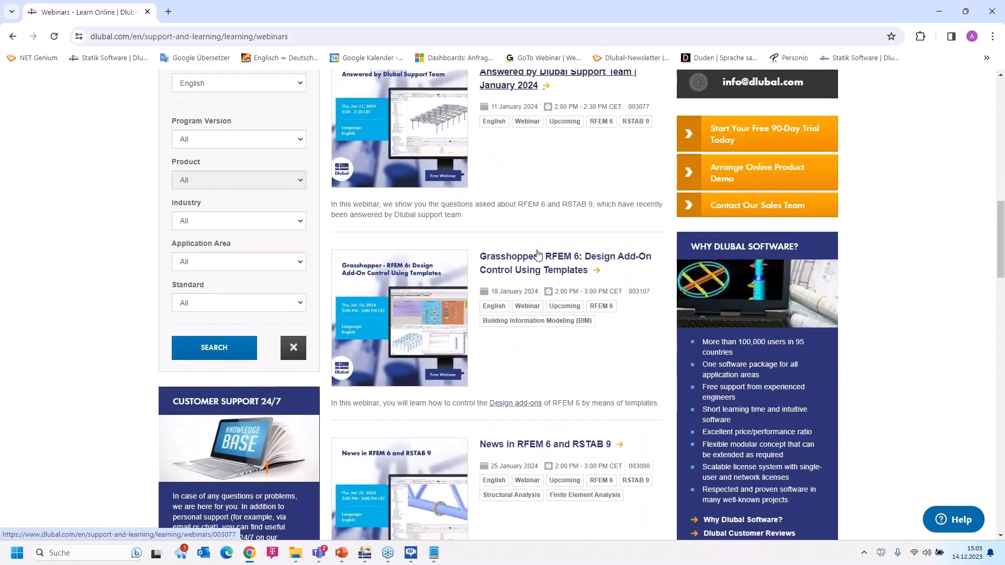
scroll(537, 253, "up", 1)
scroll(537, 251, "down", 3)
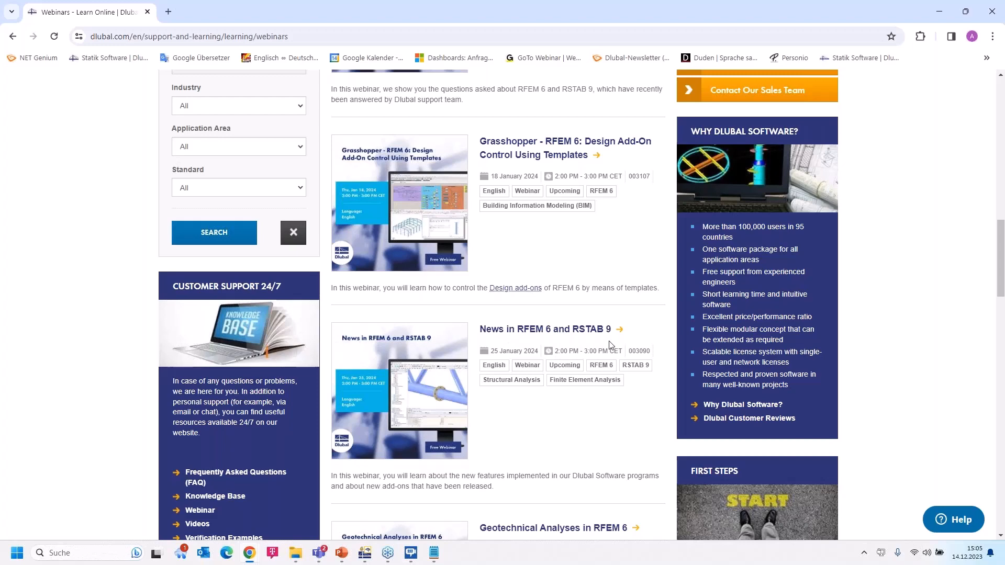
scroll(610, 344, "down", 2)
scroll(610, 342, "up", 10)
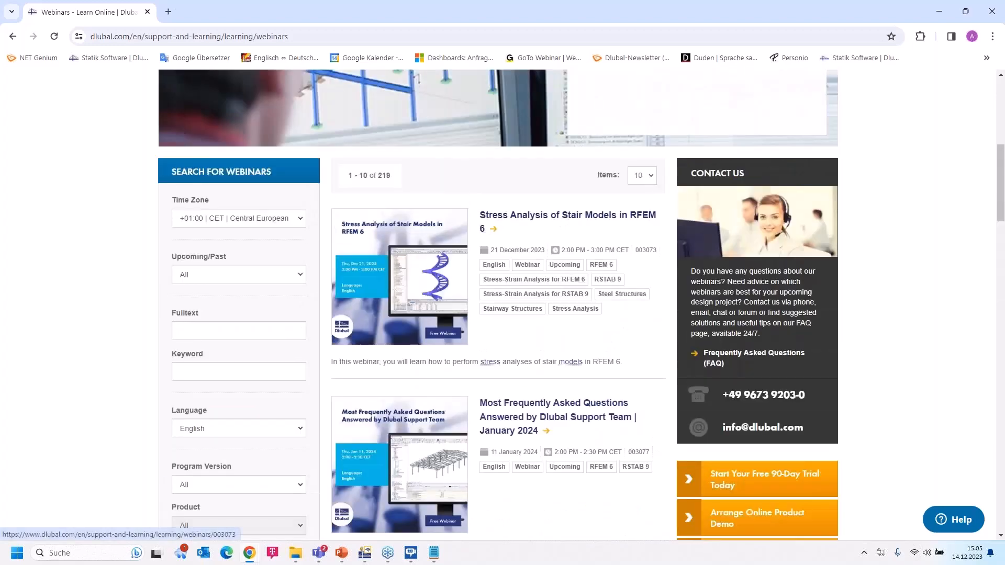
scroll(573, 291, "down", 1)
scroll(586, 298, "down", 17)
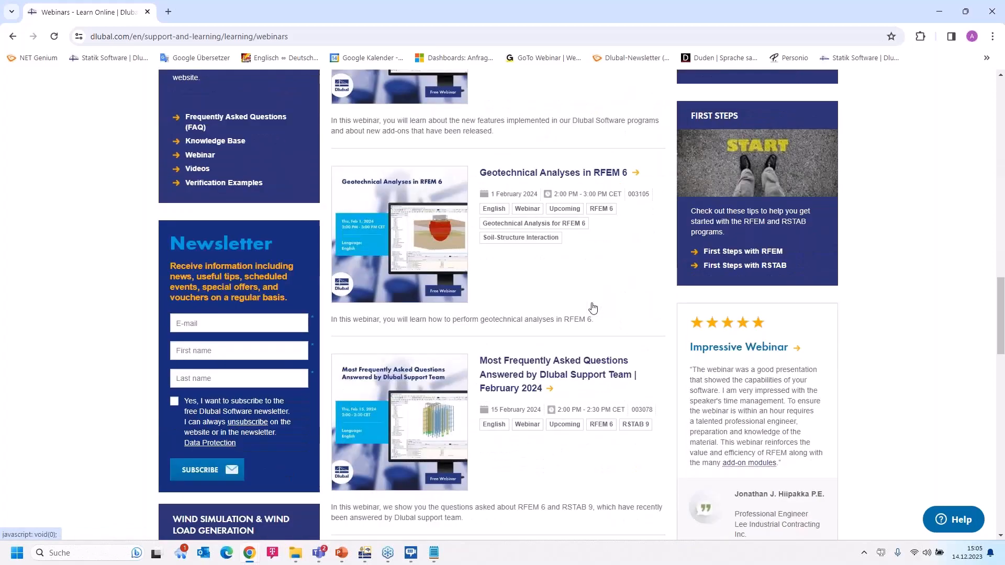
scroll(592, 303, "down", 5)
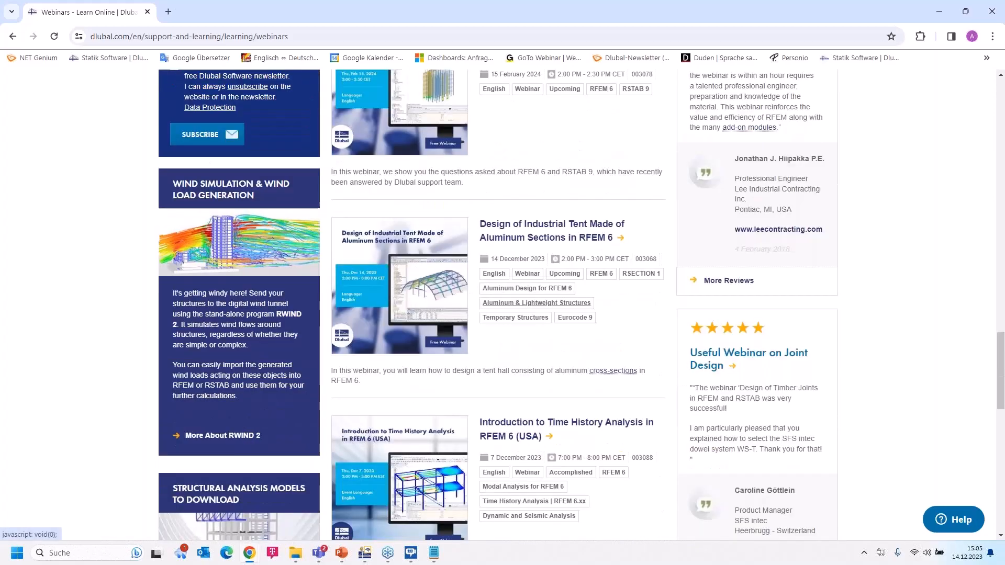
scroll(537, 303, "down", 2)
left_click(525, 116)
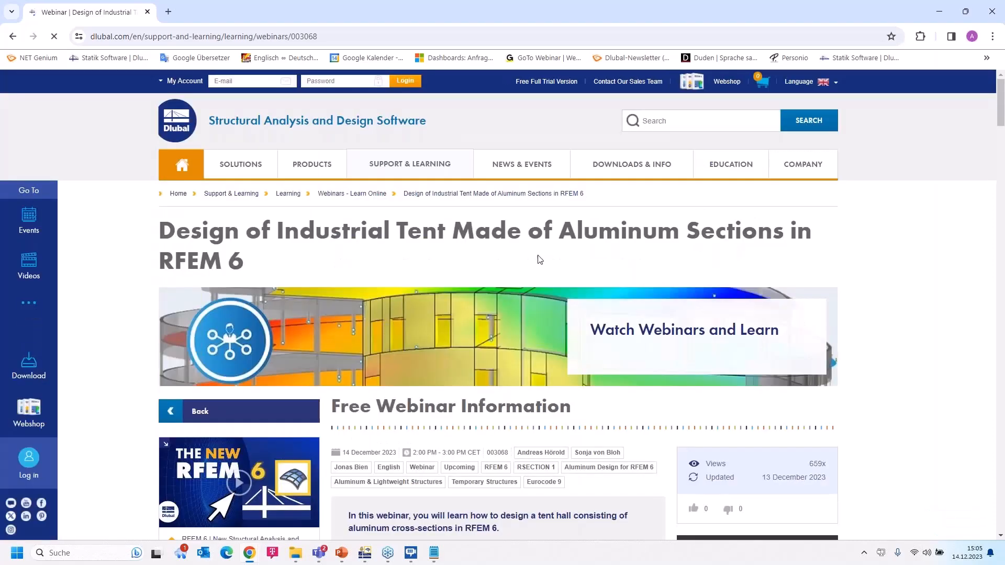
- Scroll the webinar page past speakers and comments to the downloadable Tent Hall, Aluminum Section and Triangular Truss models
scroll(539, 259, "down", 5)
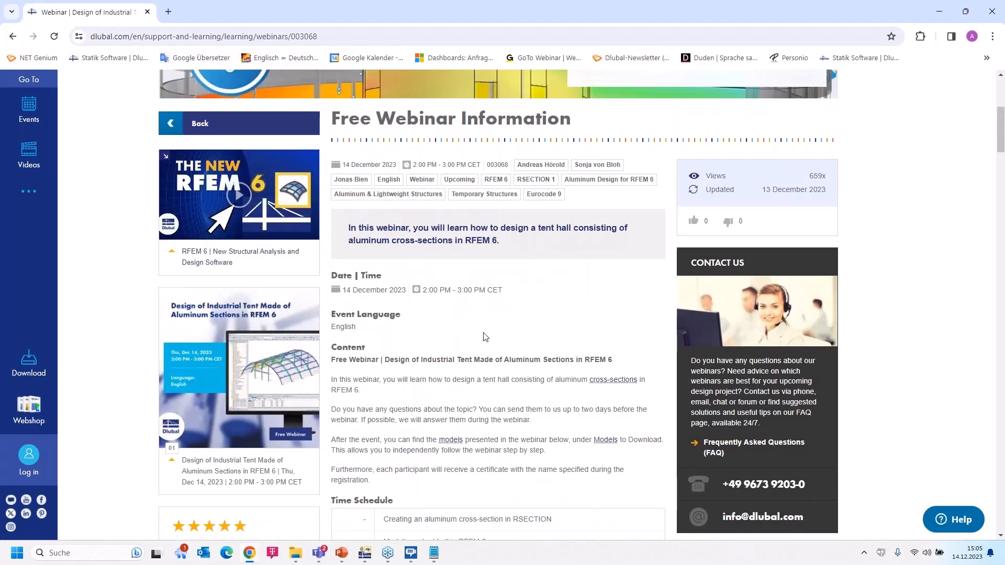
scroll(474, 405, "down", 5)
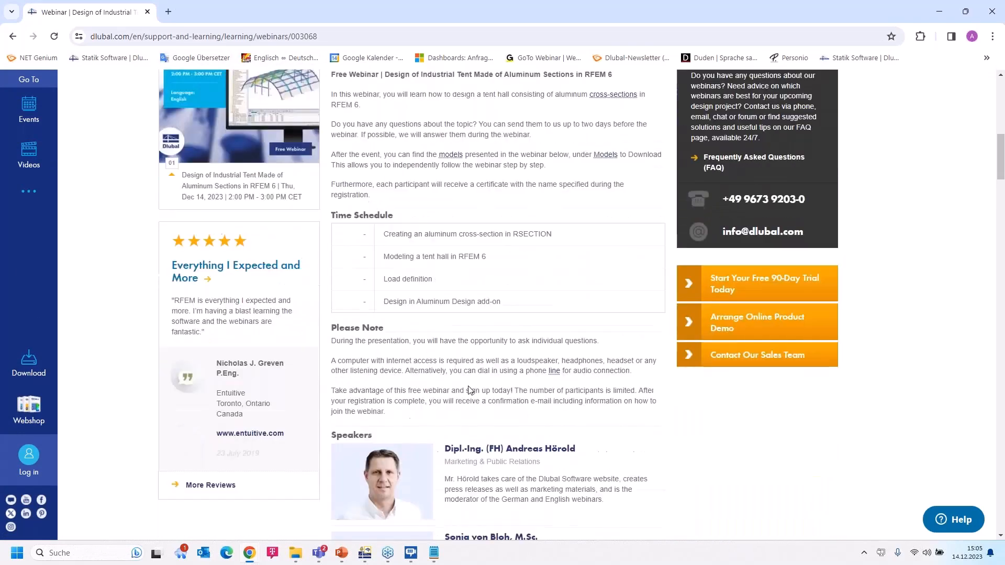
scroll(467, 385, "down", 8)
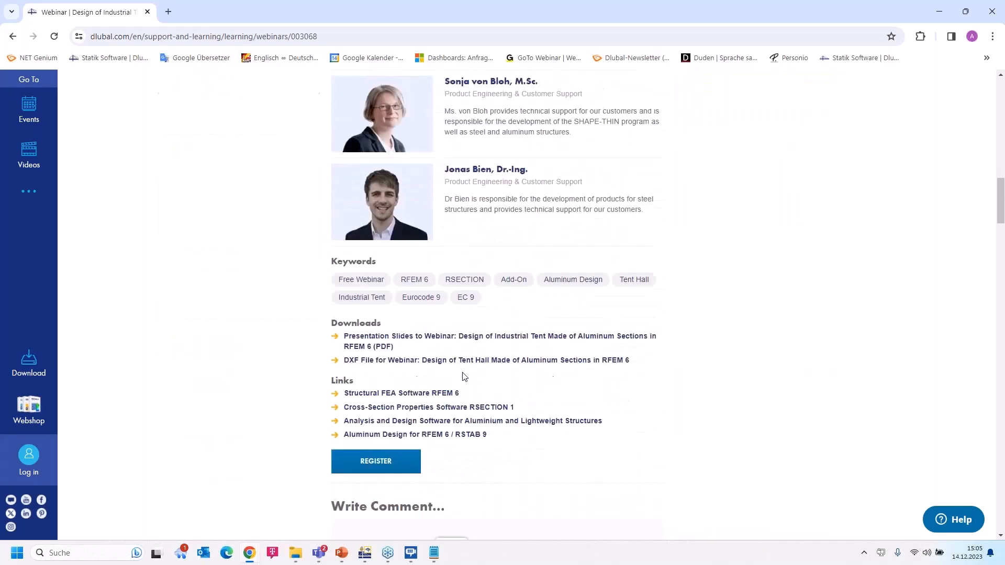
scroll(373, 333, "down", 1)
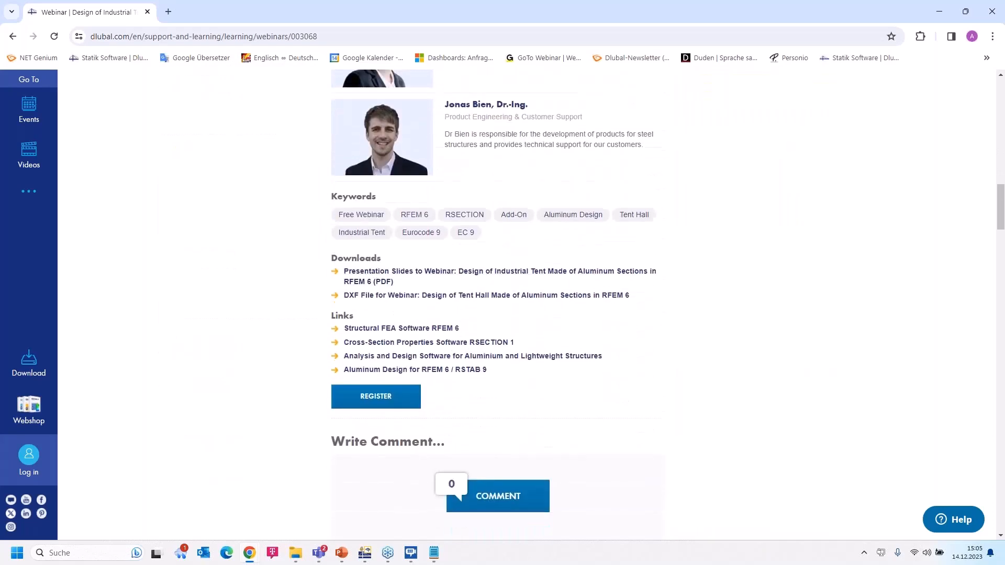
scroll(438, 306, "down", 7)
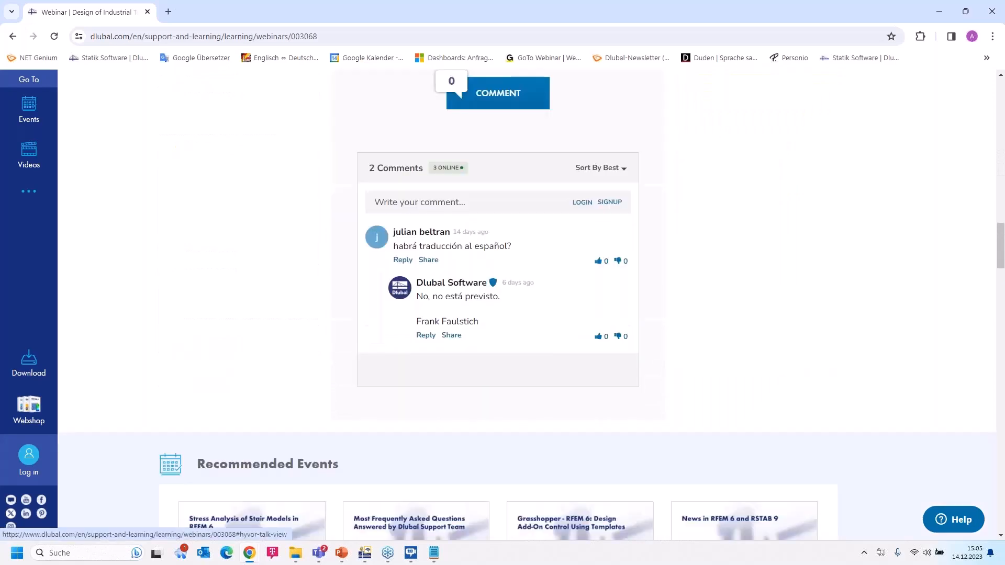
scroll(339, 395, "down", 15)
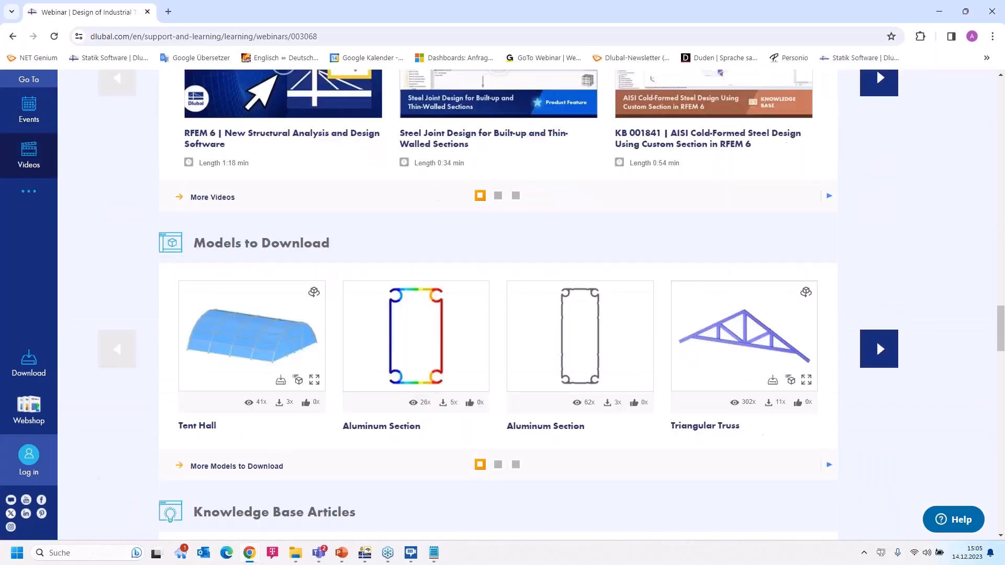